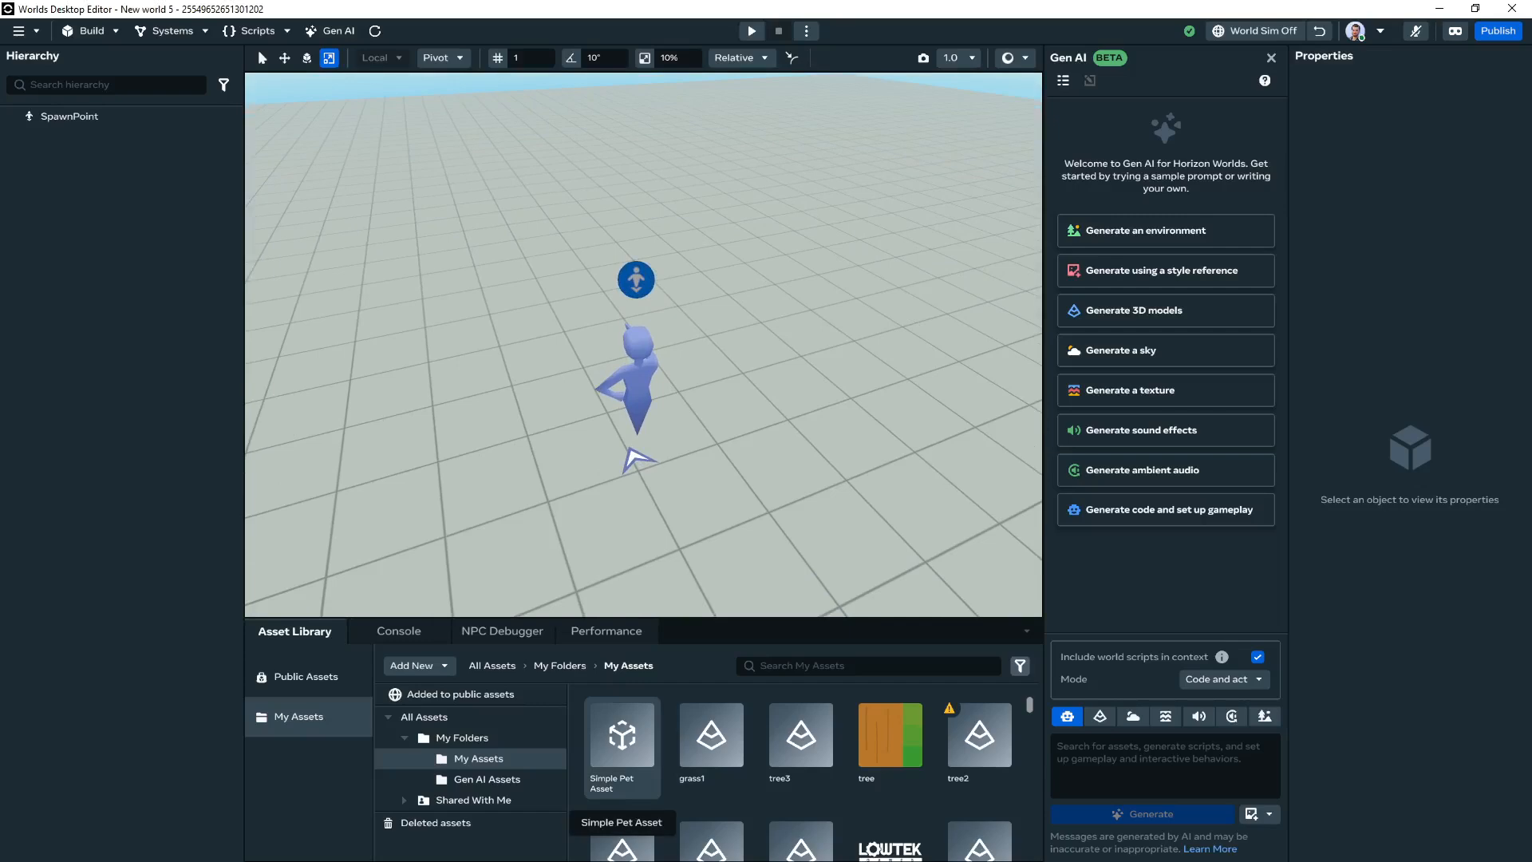
Place the Simple Pet Asset in the world near the spawn point and start the world preview
drag(622, 734, 765, 274)
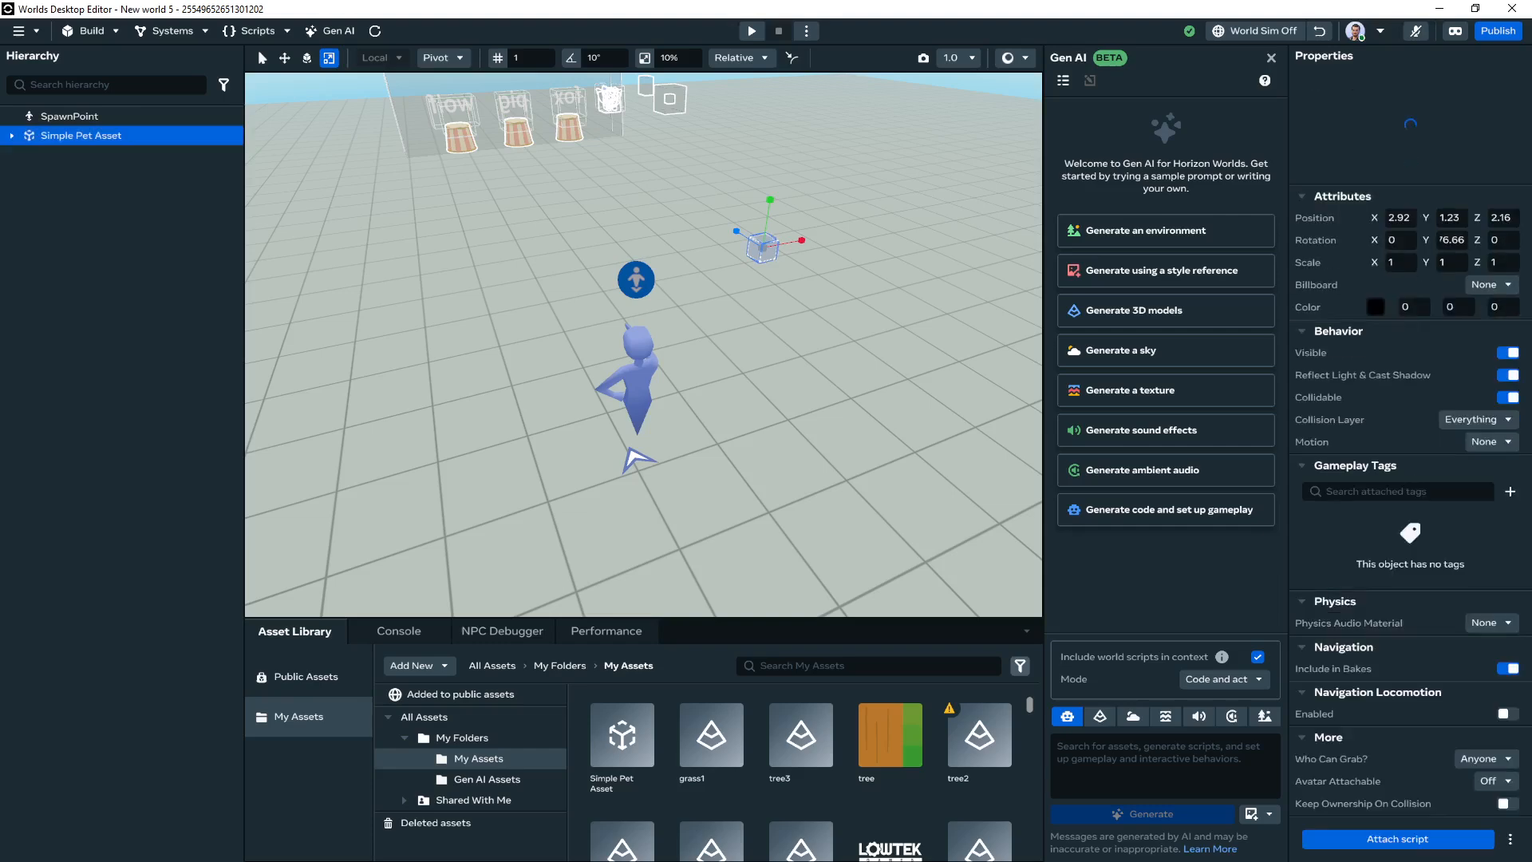
click(752, 30)
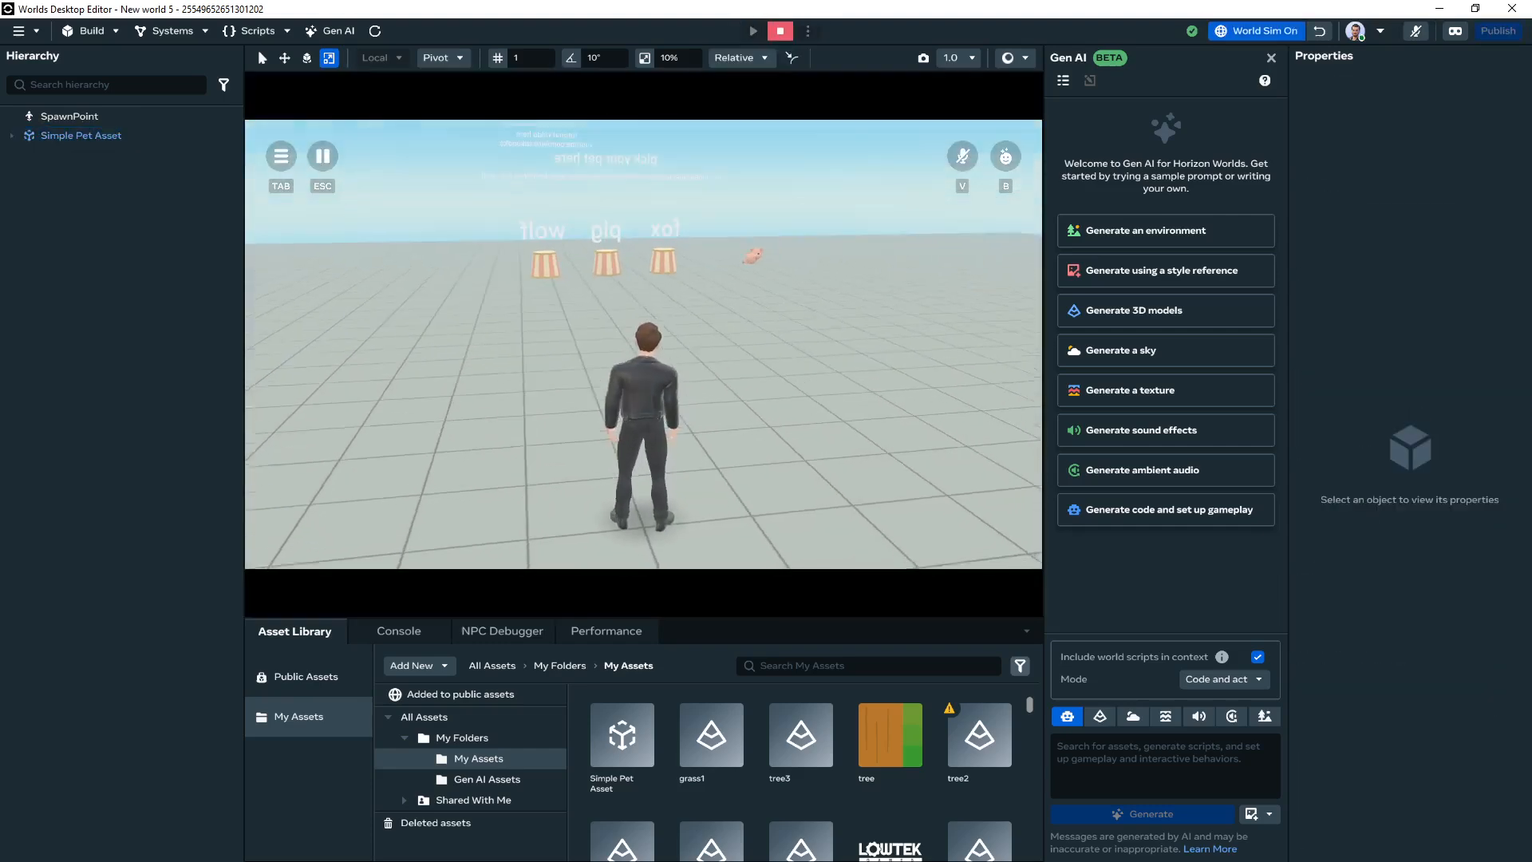
Walk the avatar to the fox, pig and wolf pedestals to test switching the pet's type
key(w)
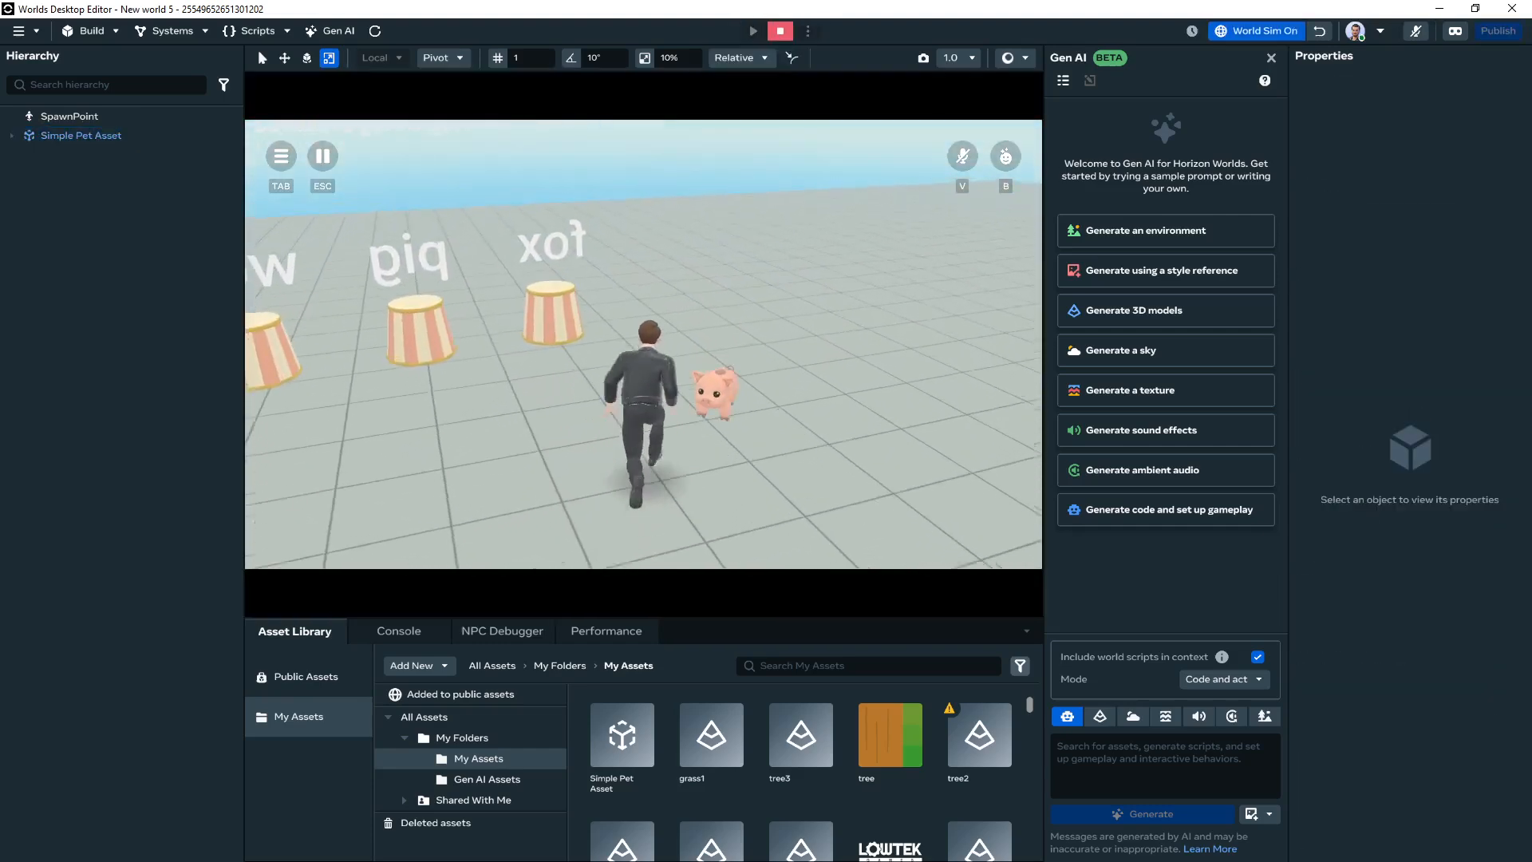
key(d)
key(d)
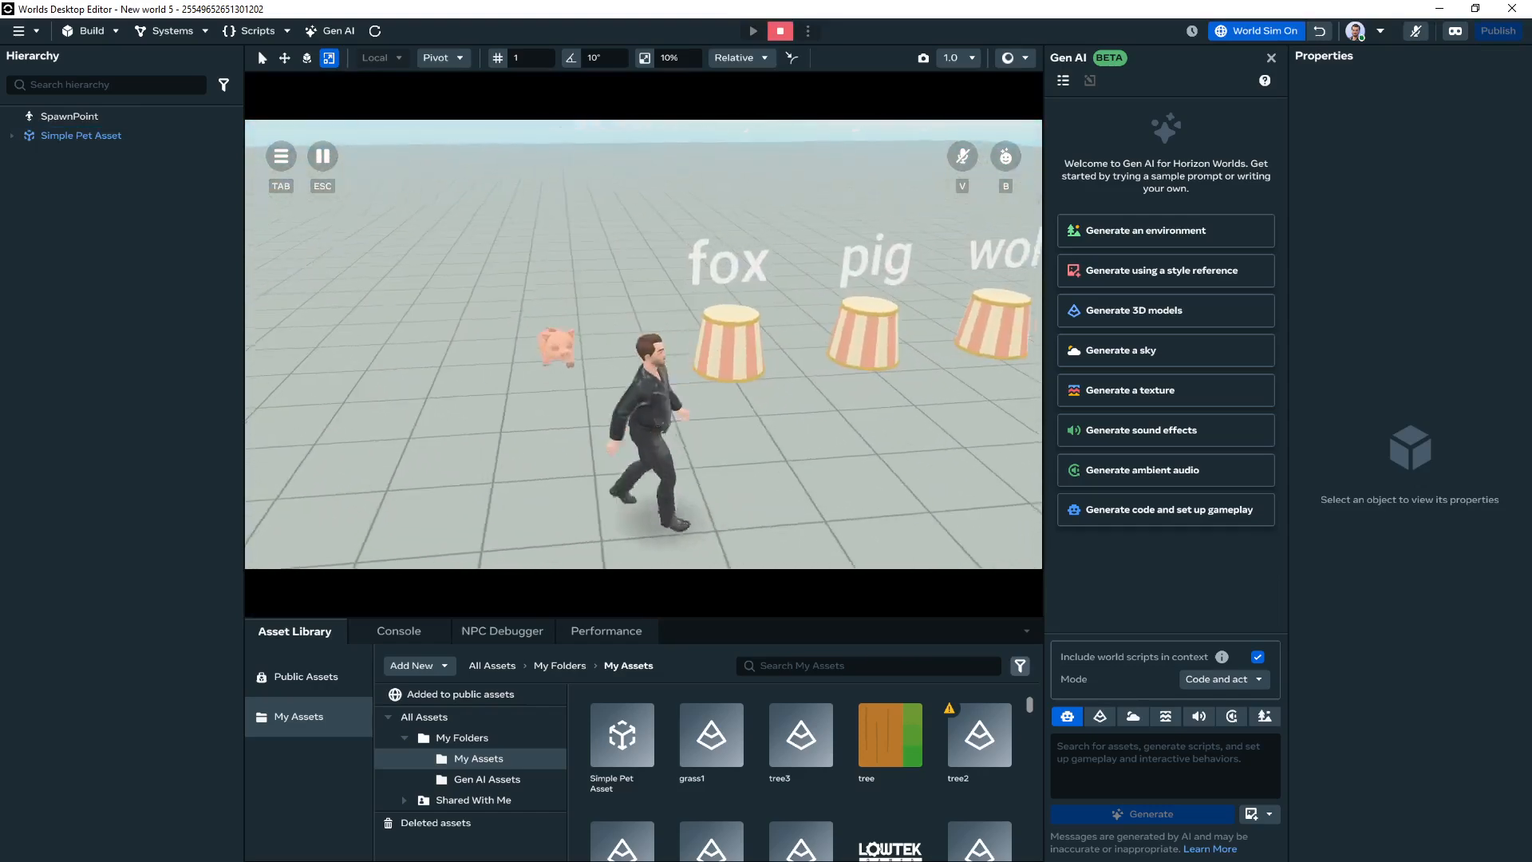
key(w)
key(space)
key(d)
key(space)
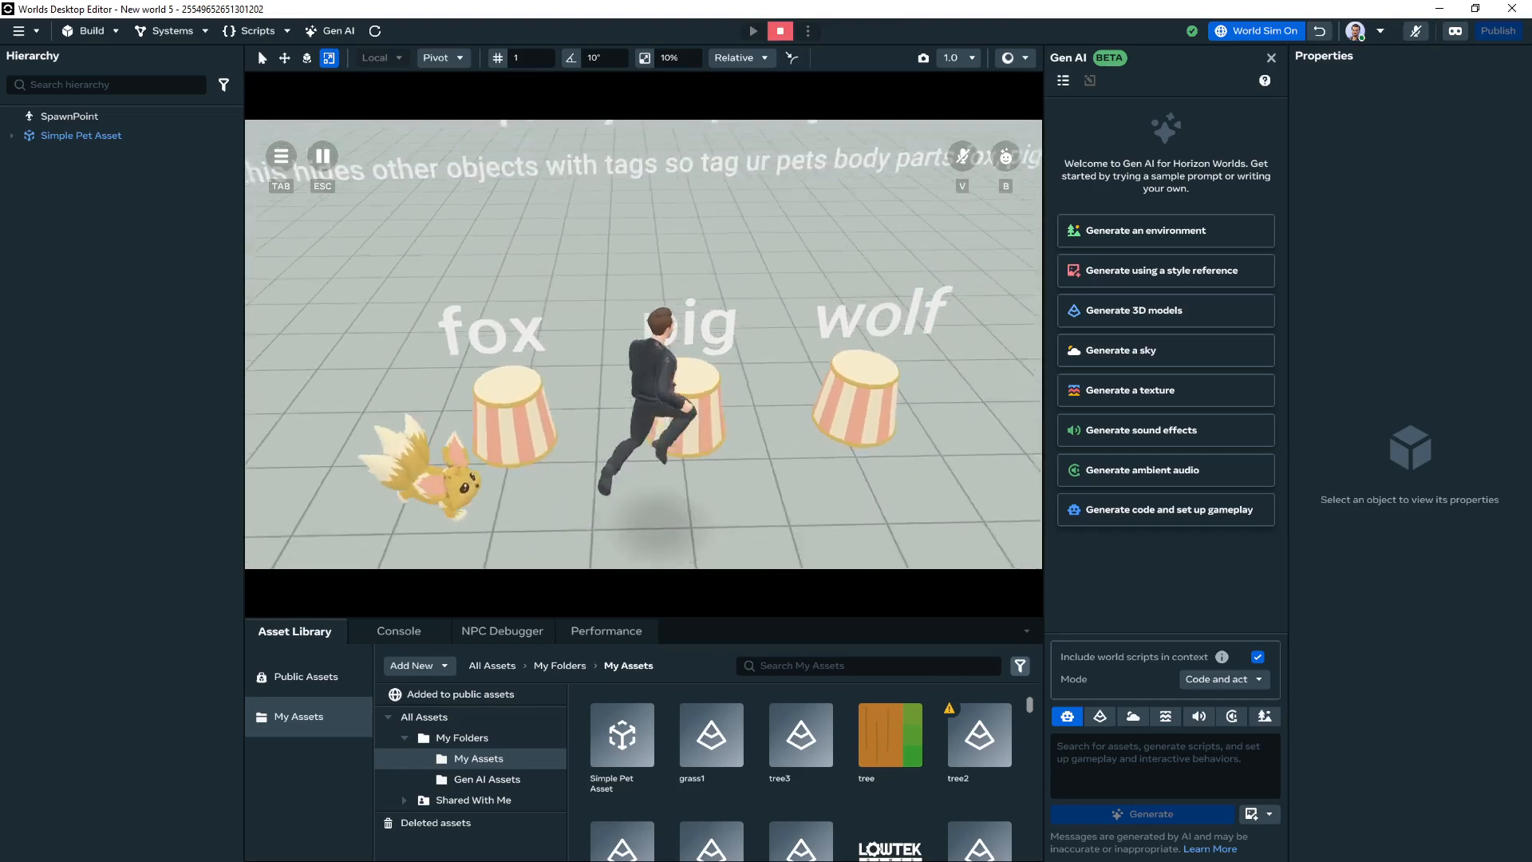
key(d)
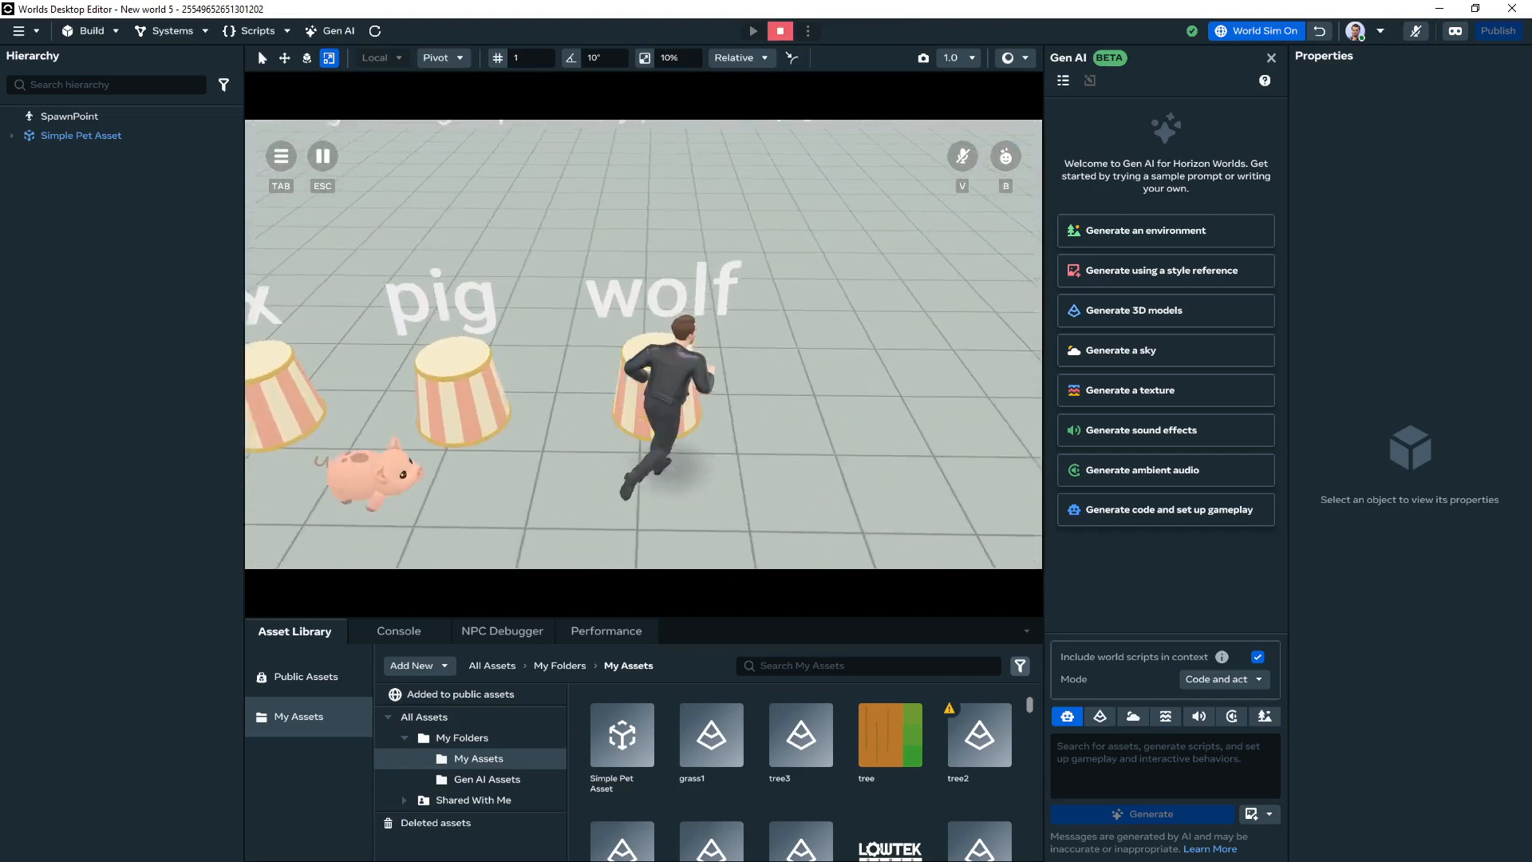
key(a)
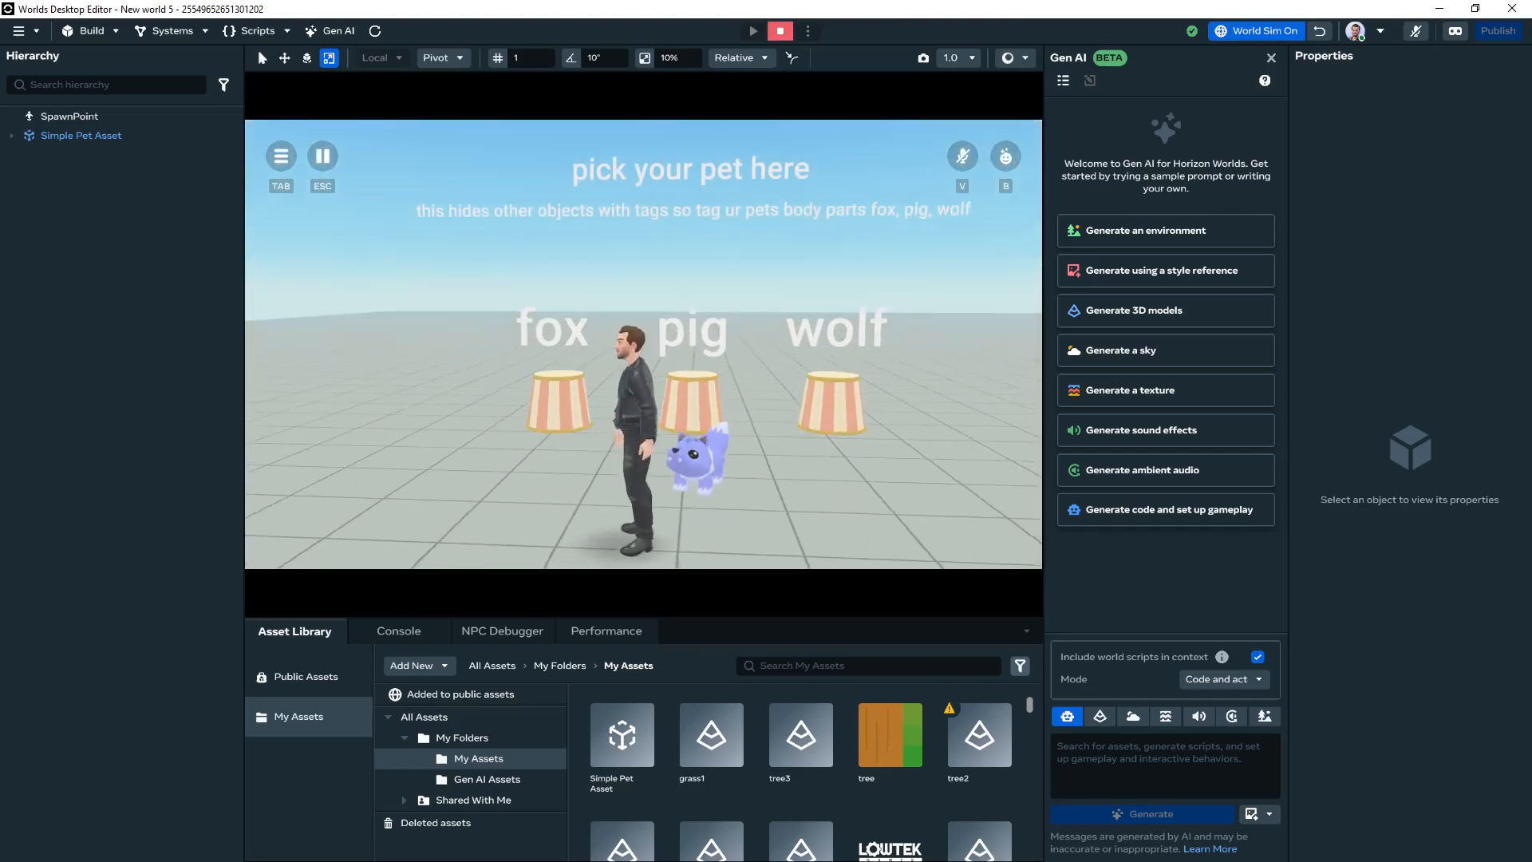
Run the avatar around the open area beyond the pedestals to check how the pet follows
key(d)
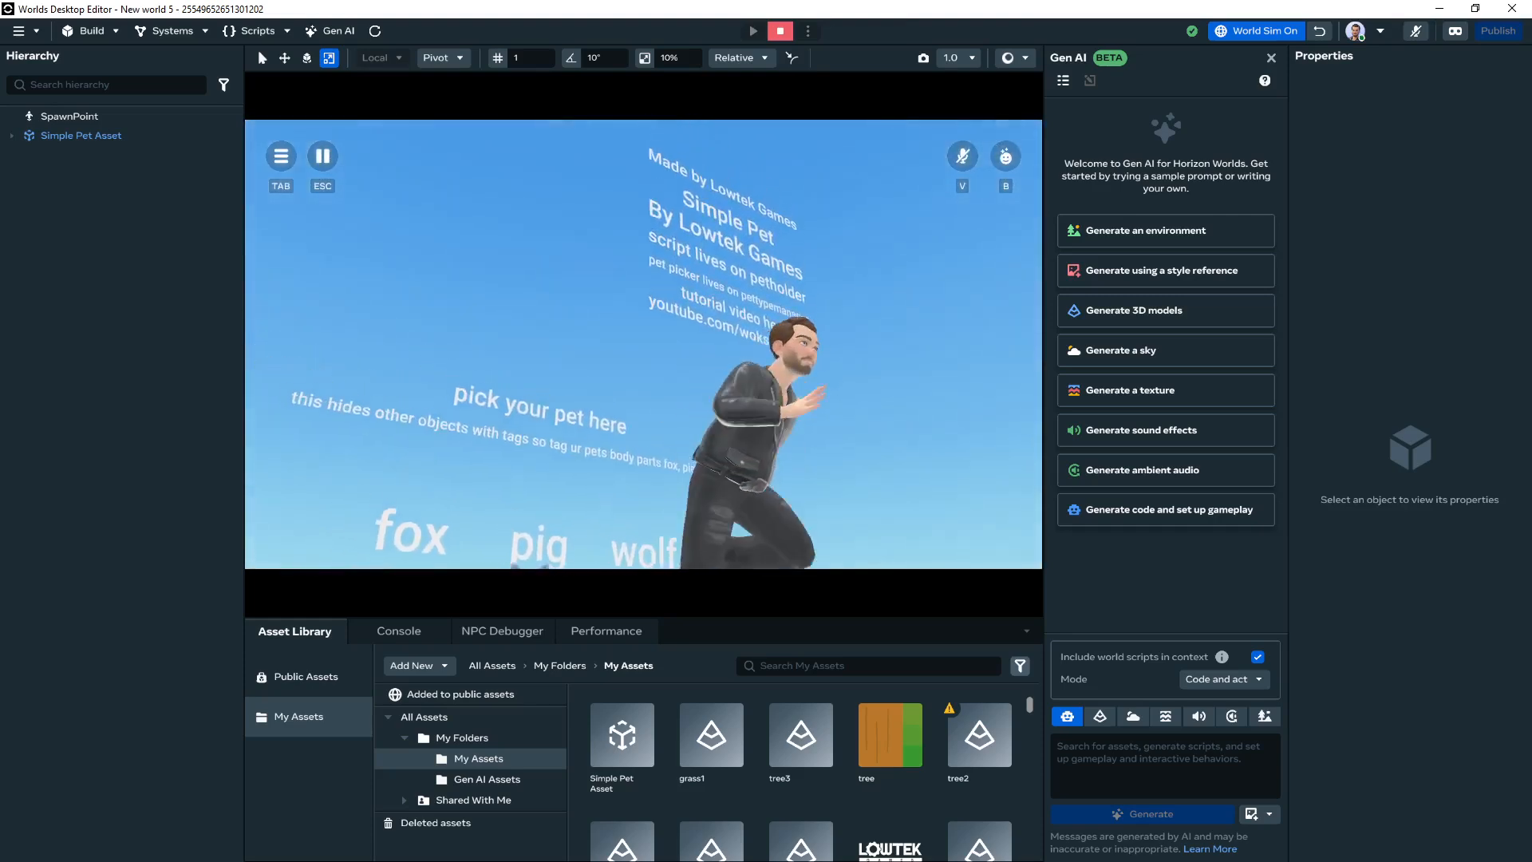
key(s)
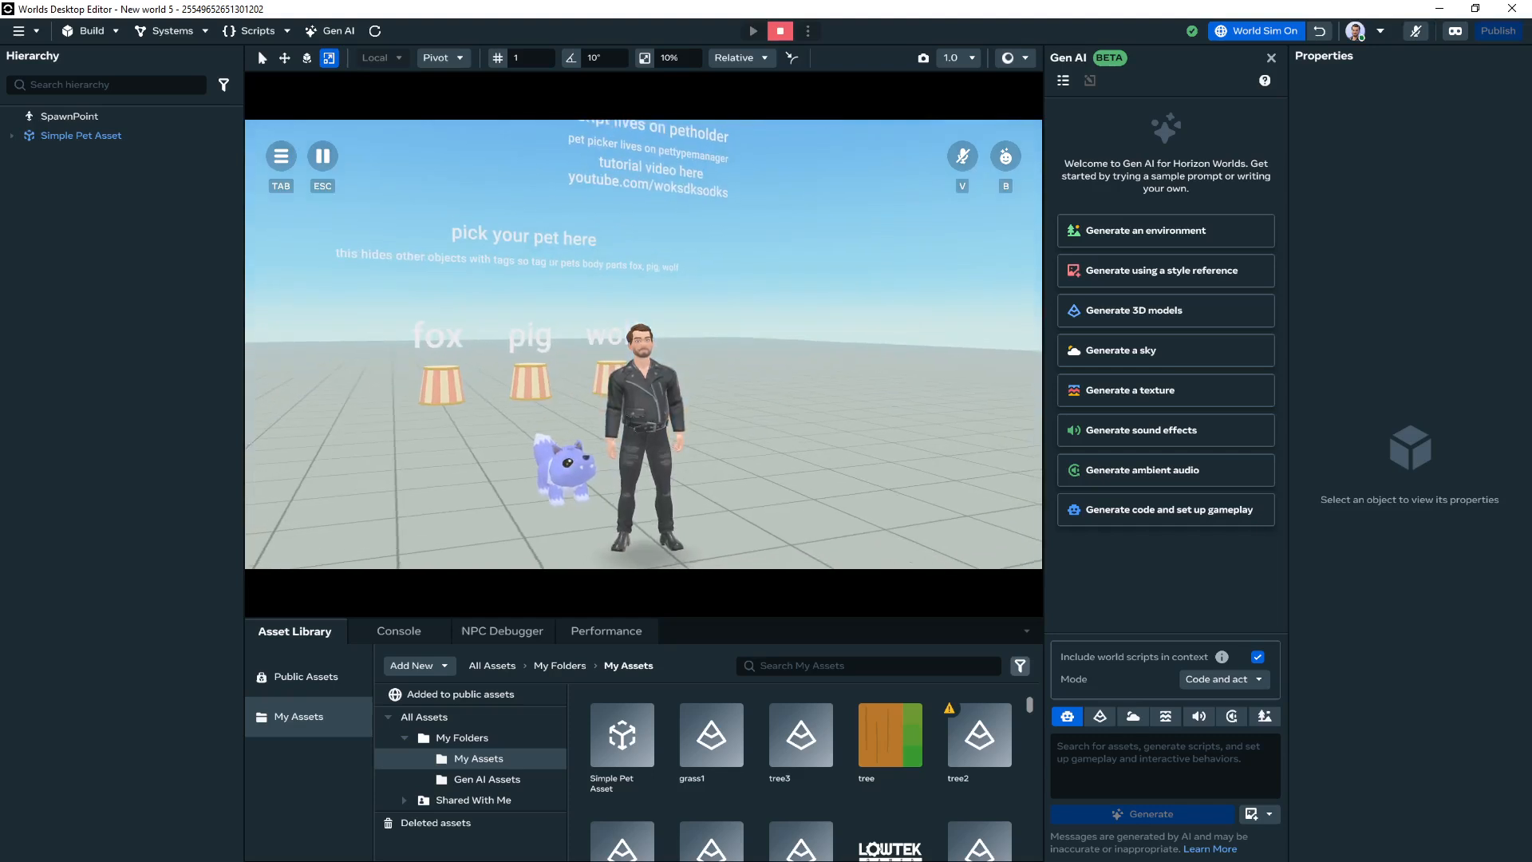
key(w)
key(a)
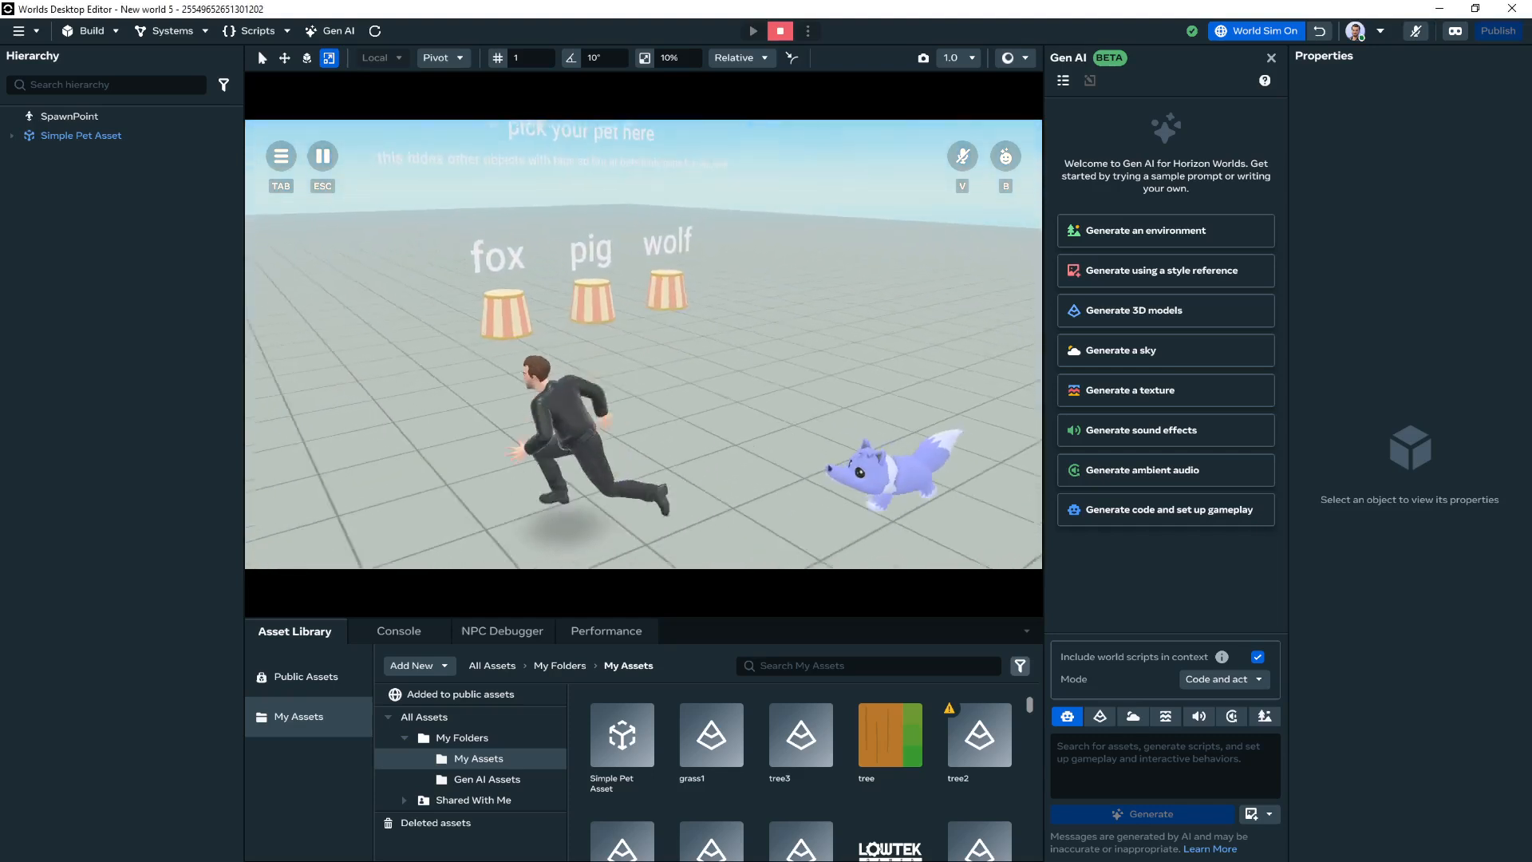
key(s)
key(d)
key(w)
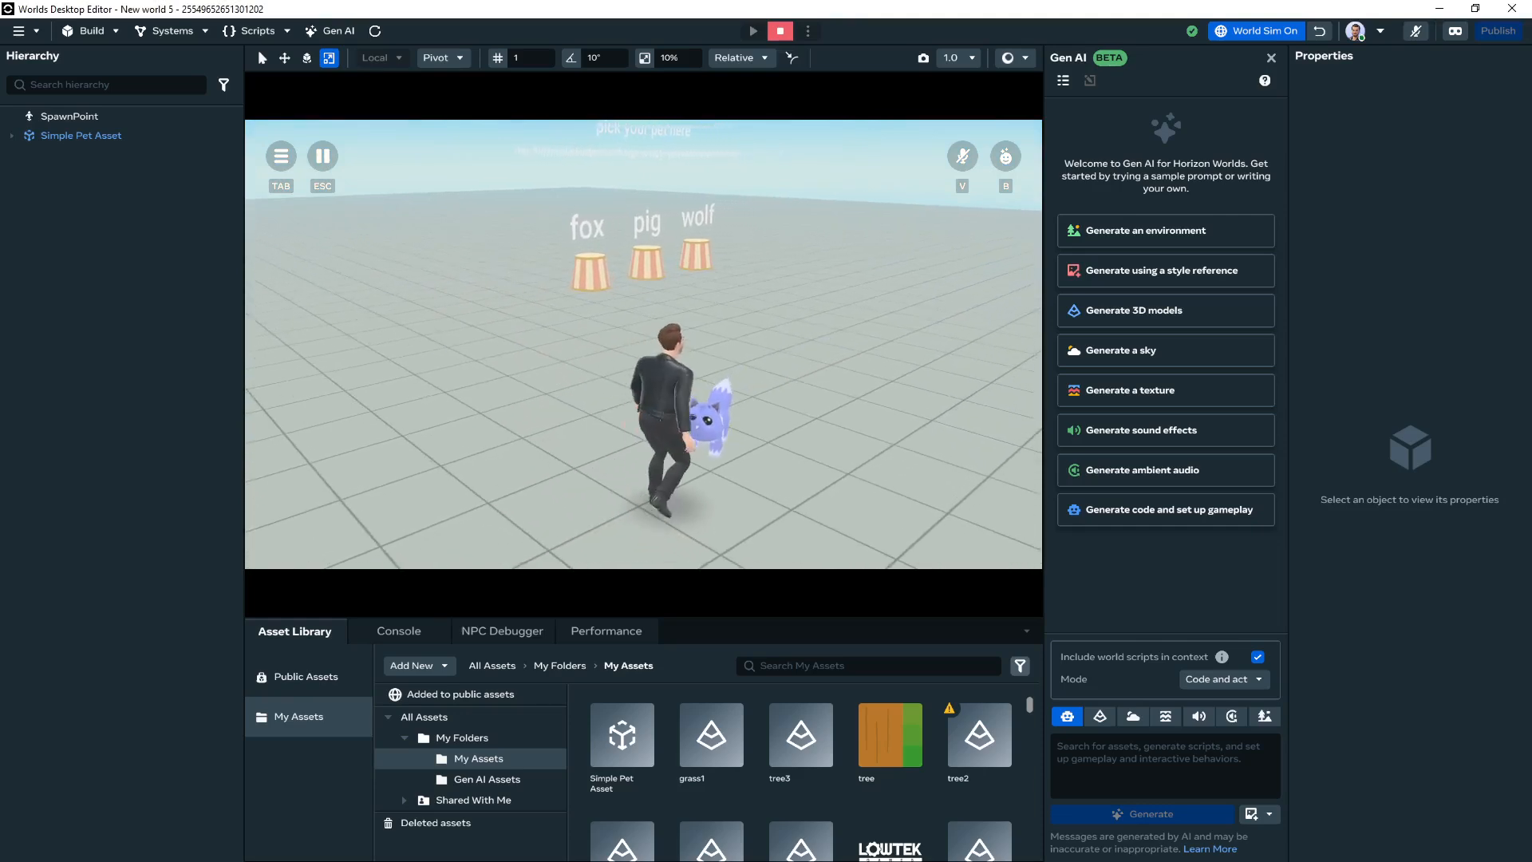
key(s)
key(a)
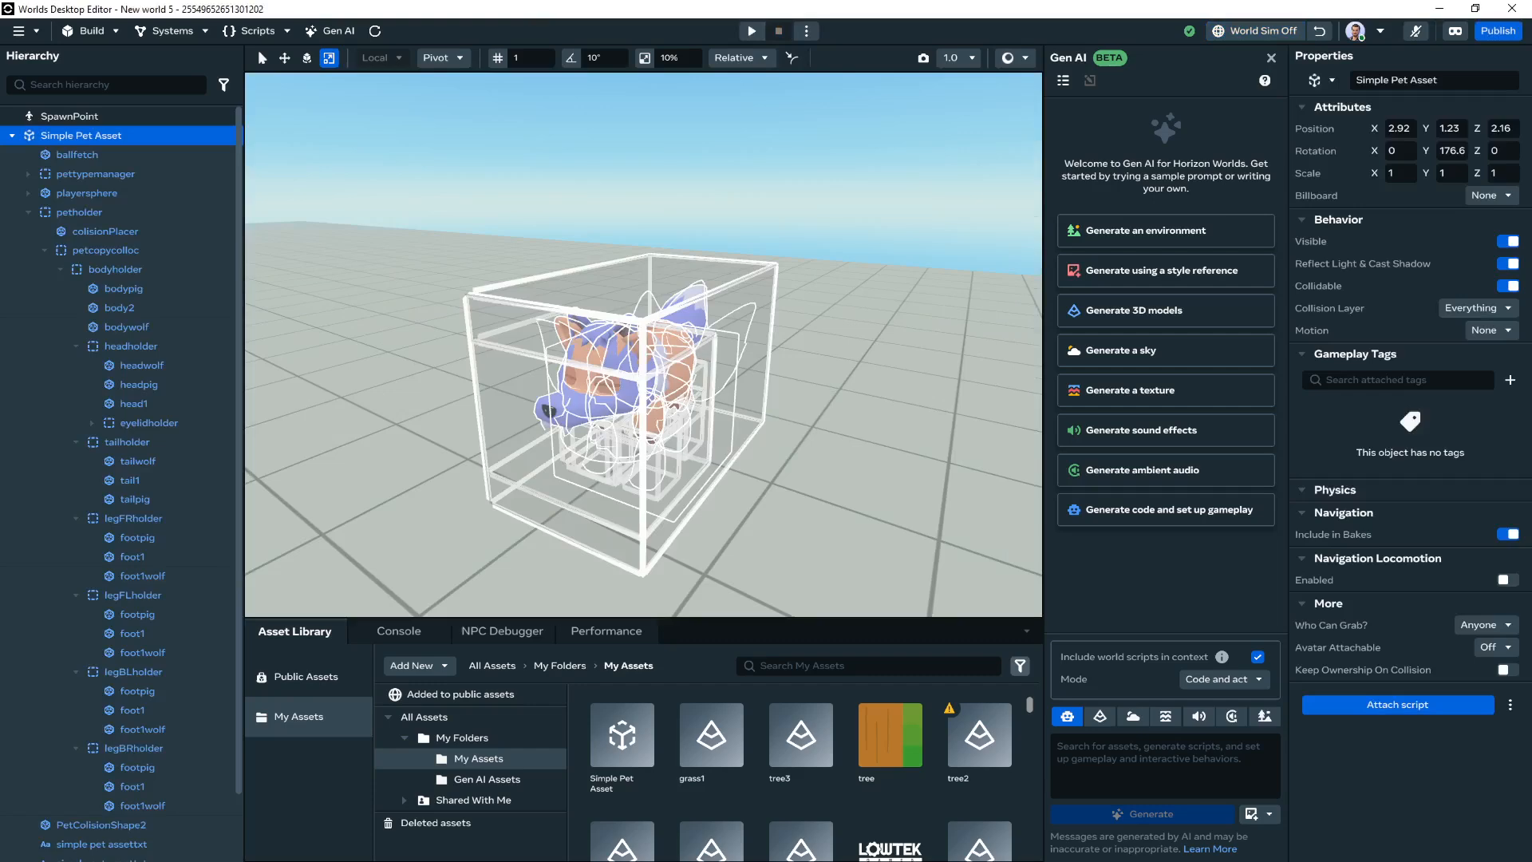
Inspect the pet model's bodyholder and headholder groups in the asset's object hierarchy
key(Escape)
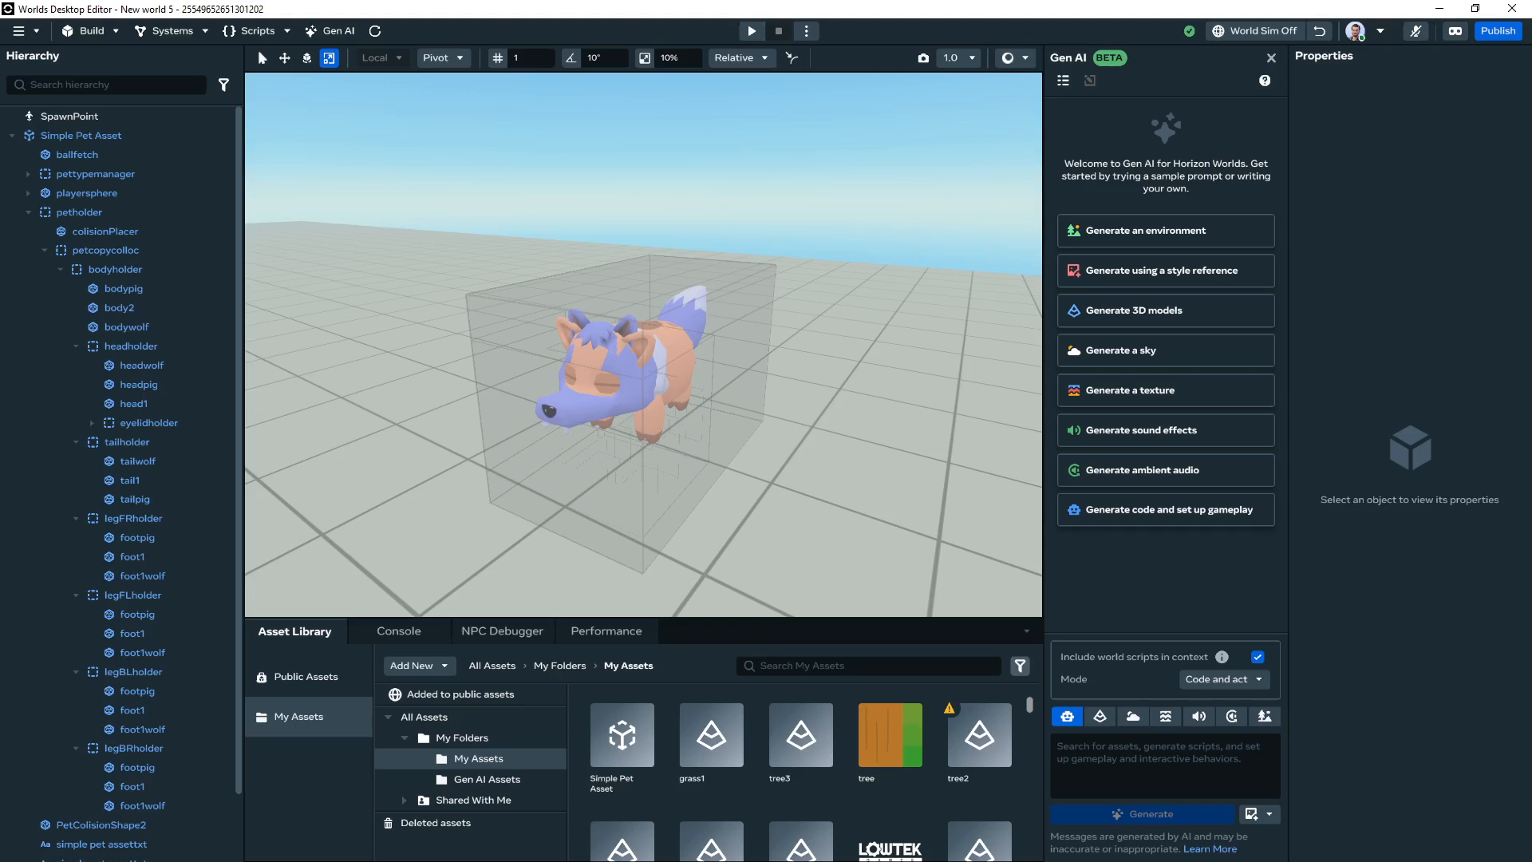
click(622, 375)
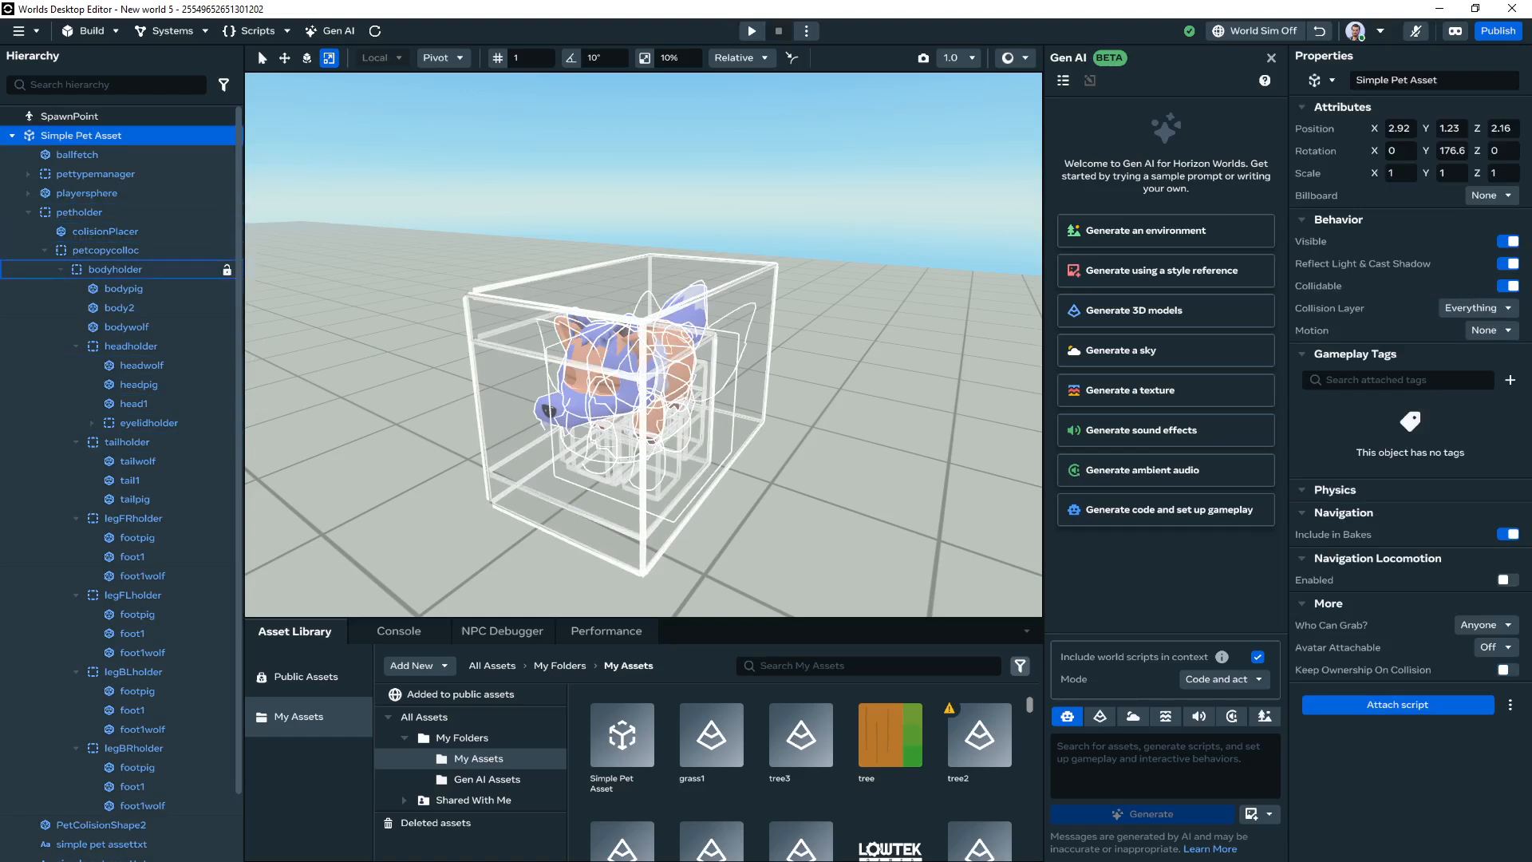
click(143, 270)
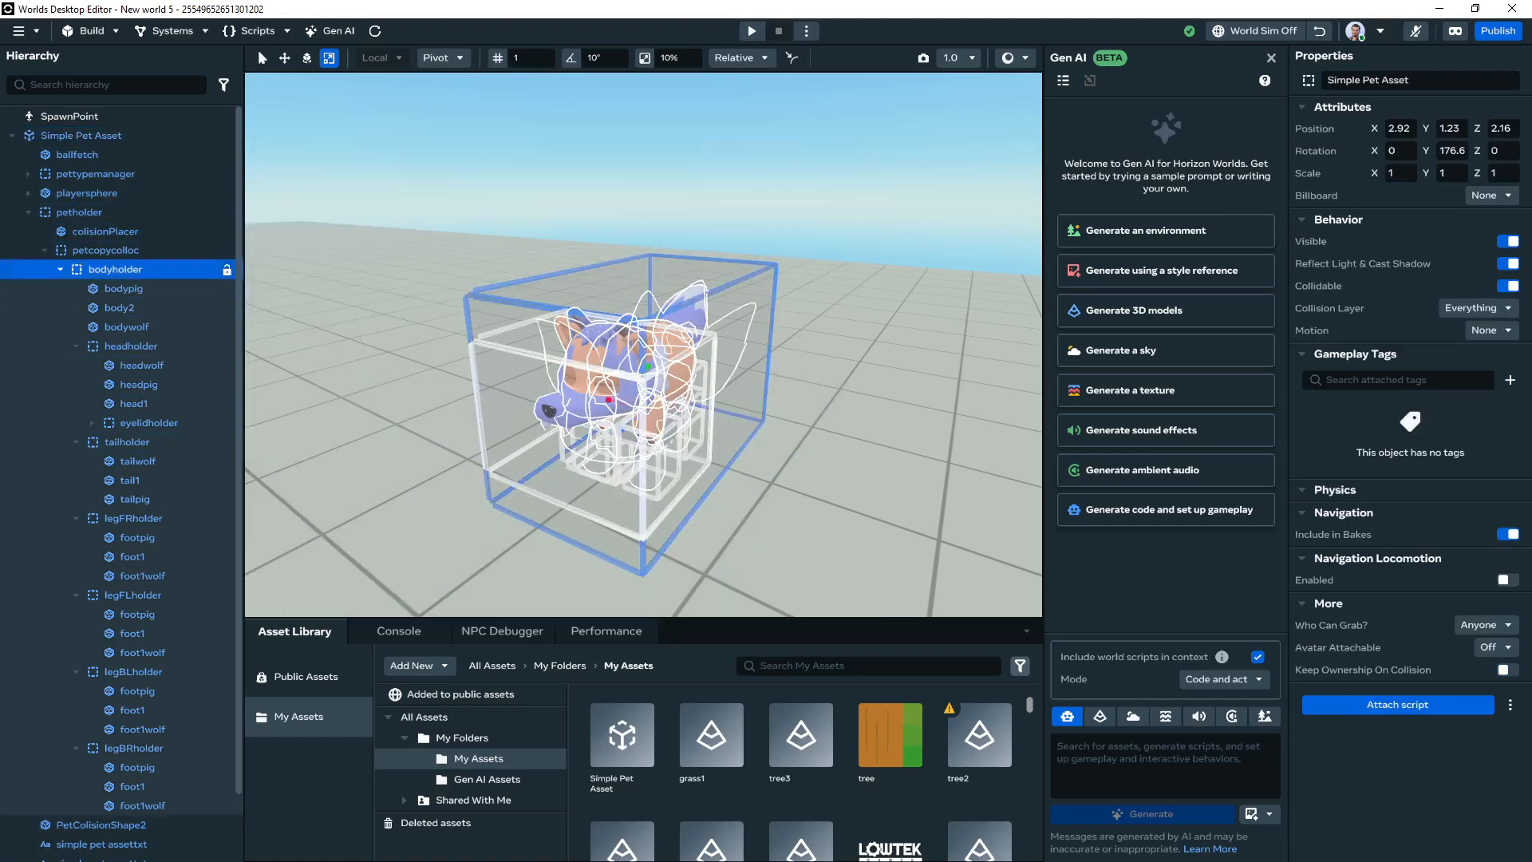
drag(664, 425, 591, 407)
click(131, 346)
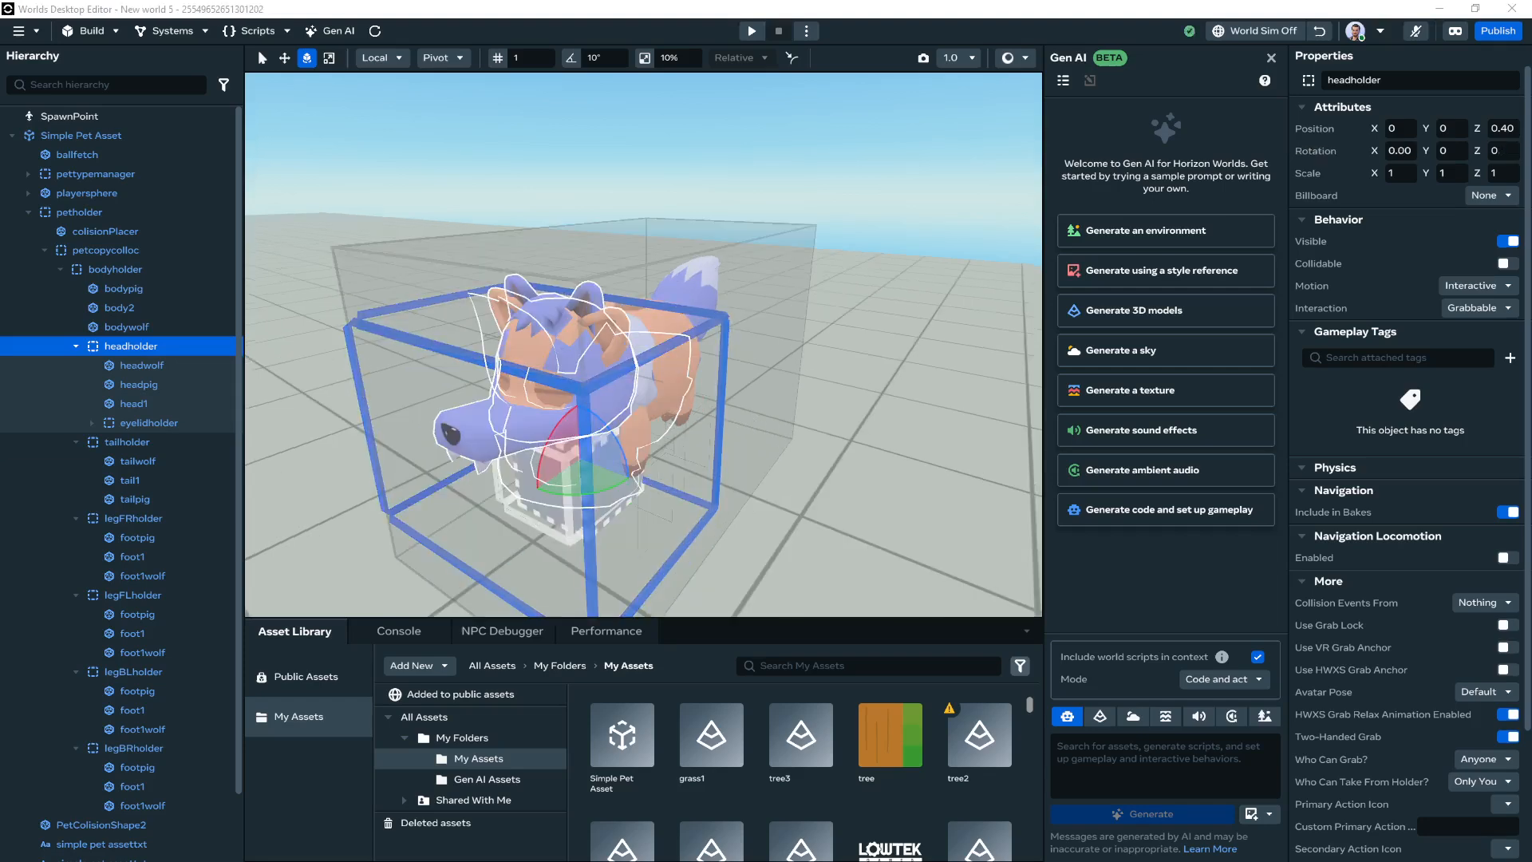
alt+drag(643, 344, 543, 315)
key(w)
right_drag(543, 315, 479, 316)
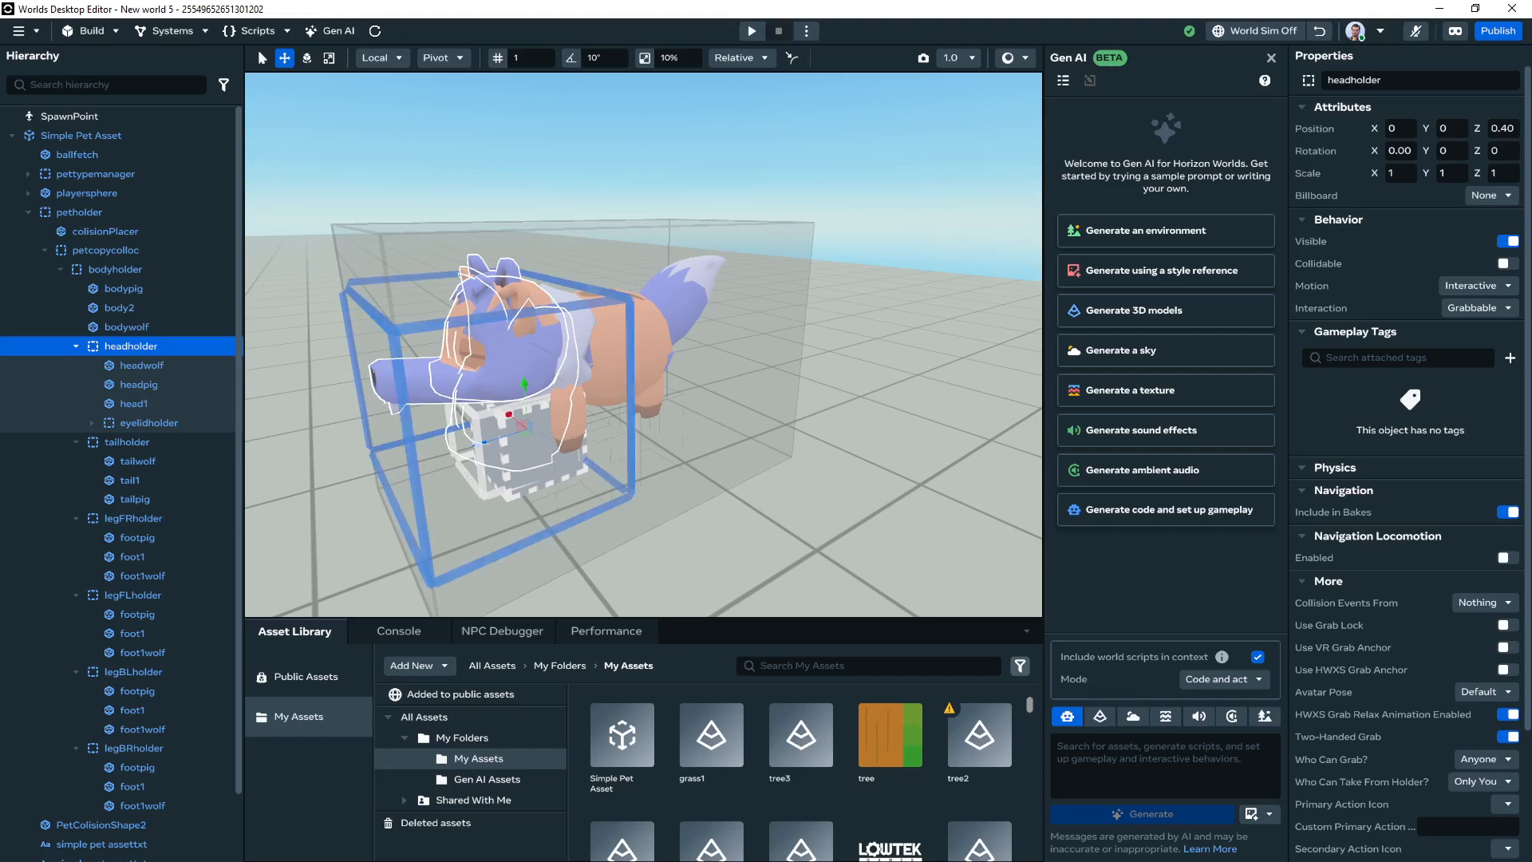
Review the petcontroller script properties on petholder and open its followRange value for editing
click(79, 212)
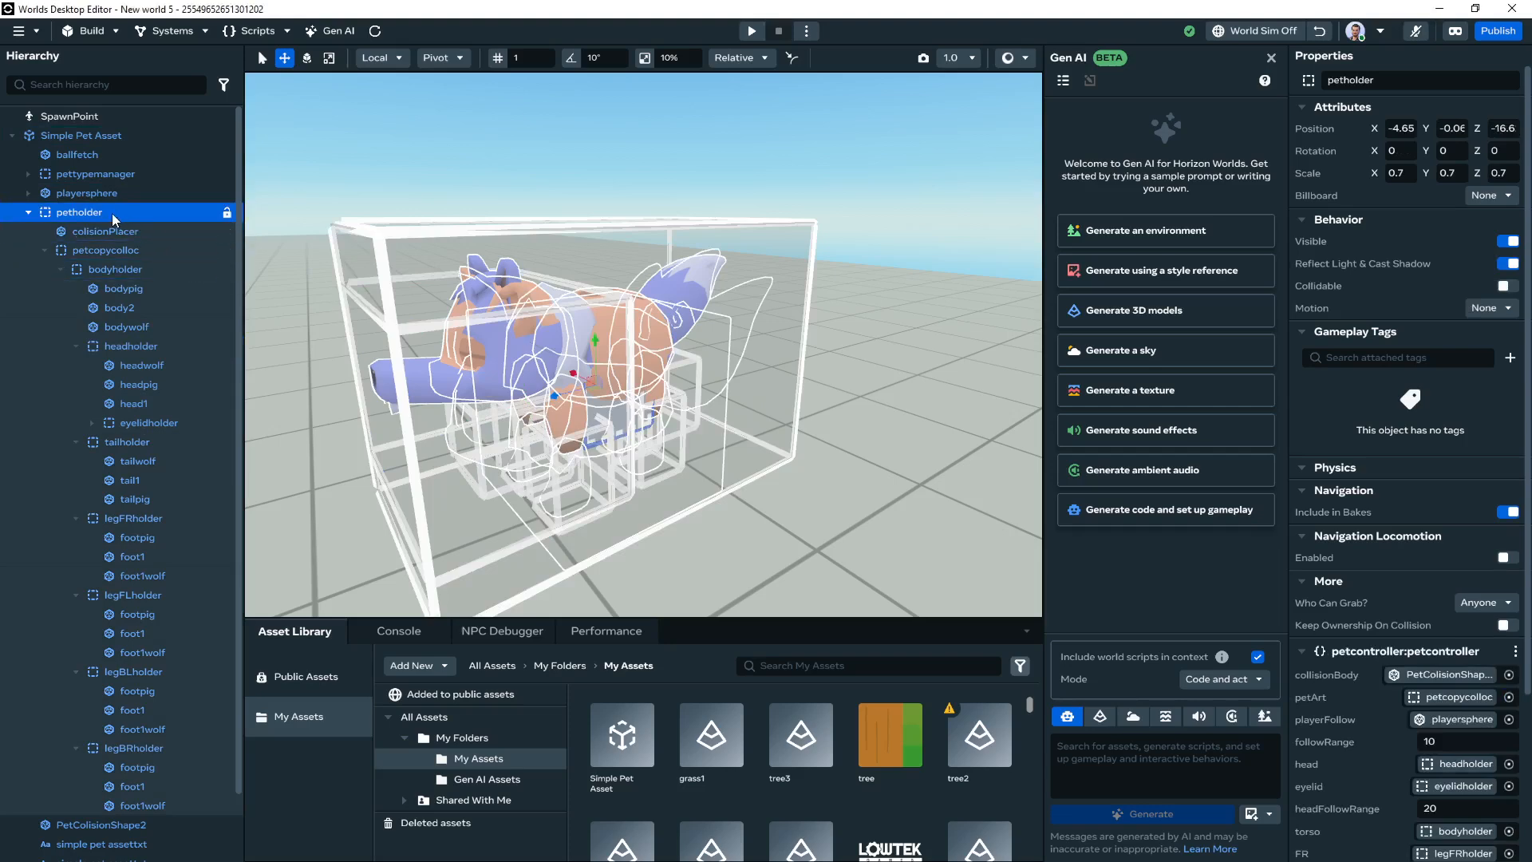
scroll(1397, 511, down, 3)
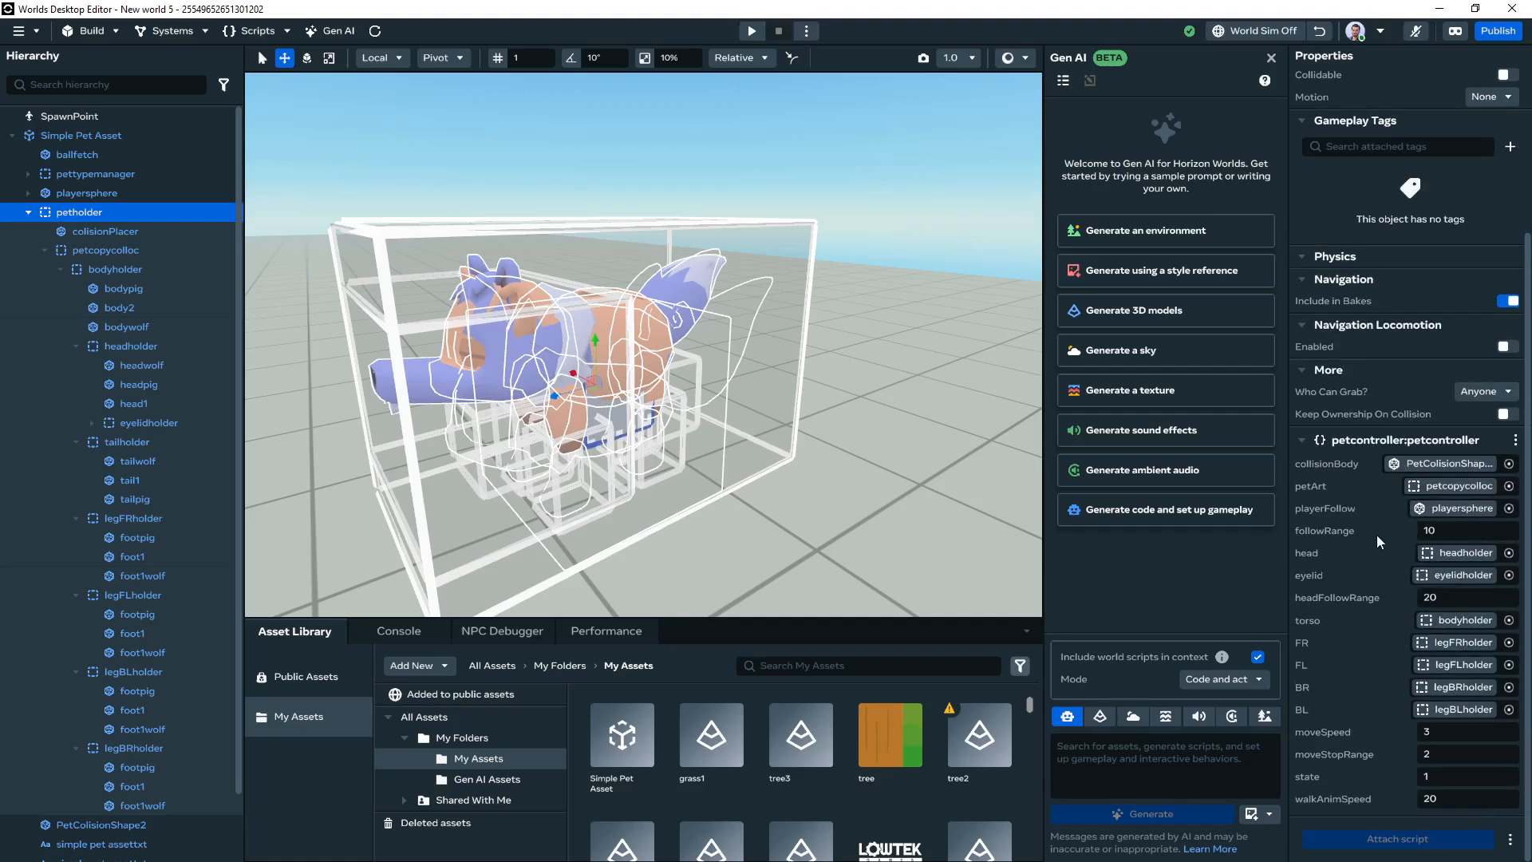
click(1443, 532)
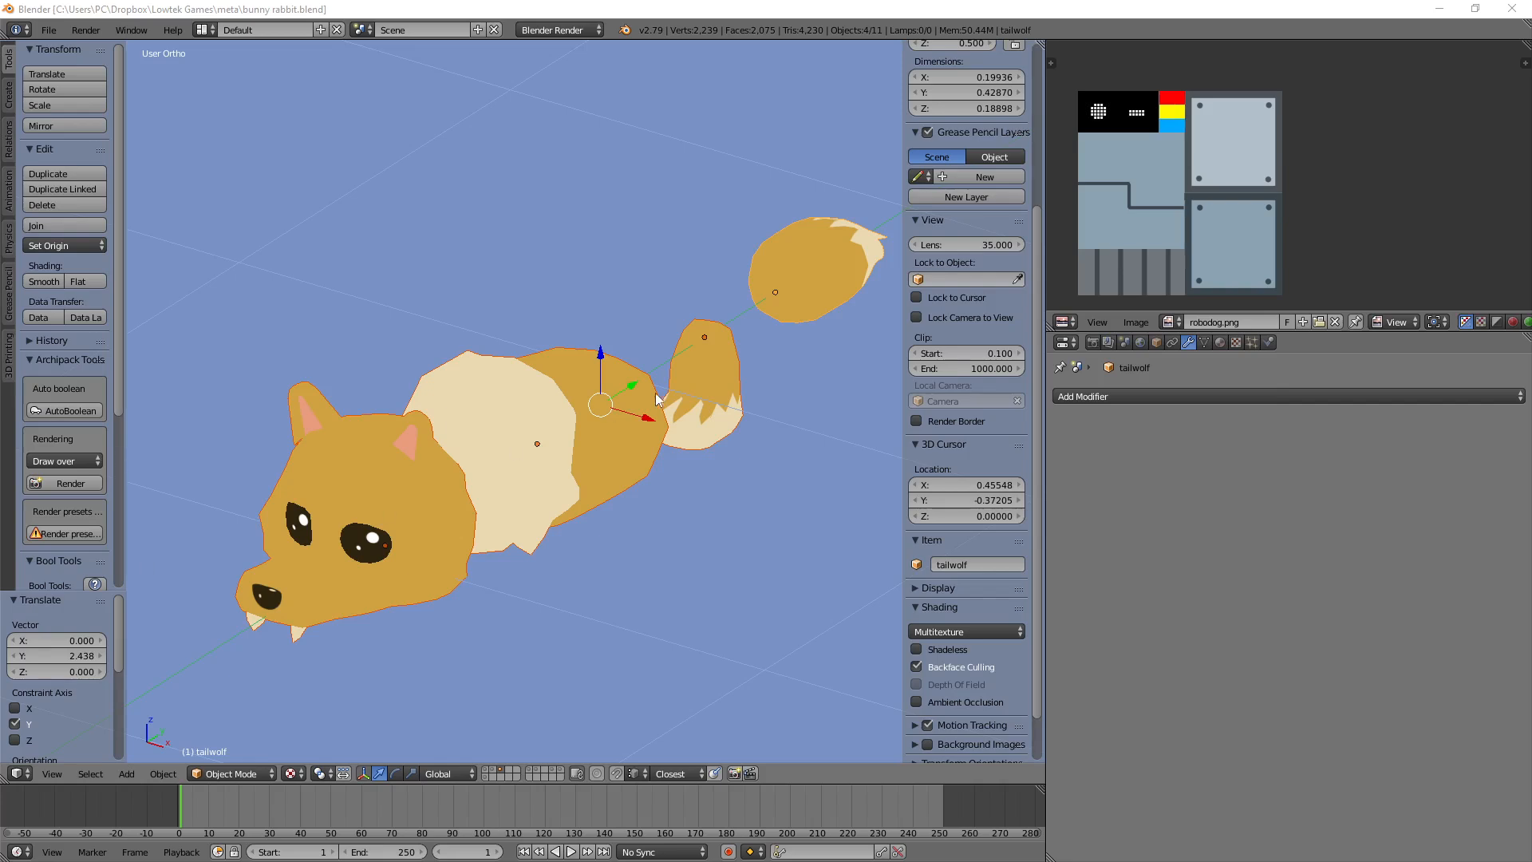
Switch to Blender and try moving the fox-like pet's head, body and tail pieces separately
right_click(371, 533)
key(g)
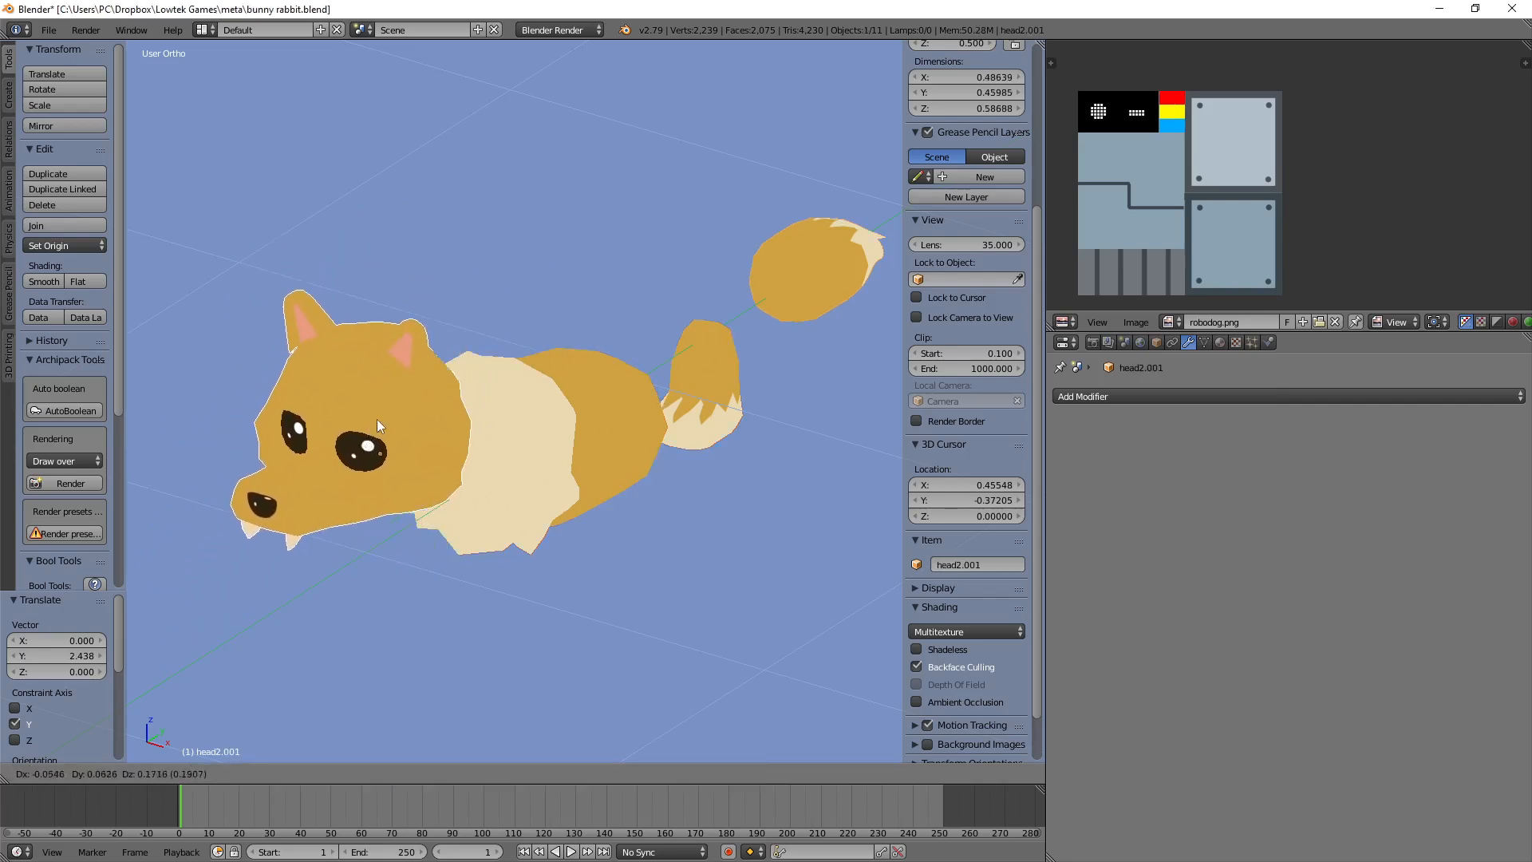
click(368, 391)
right_click(530, 464)
key(g)
click(626, 425)
right_click(702, 359)
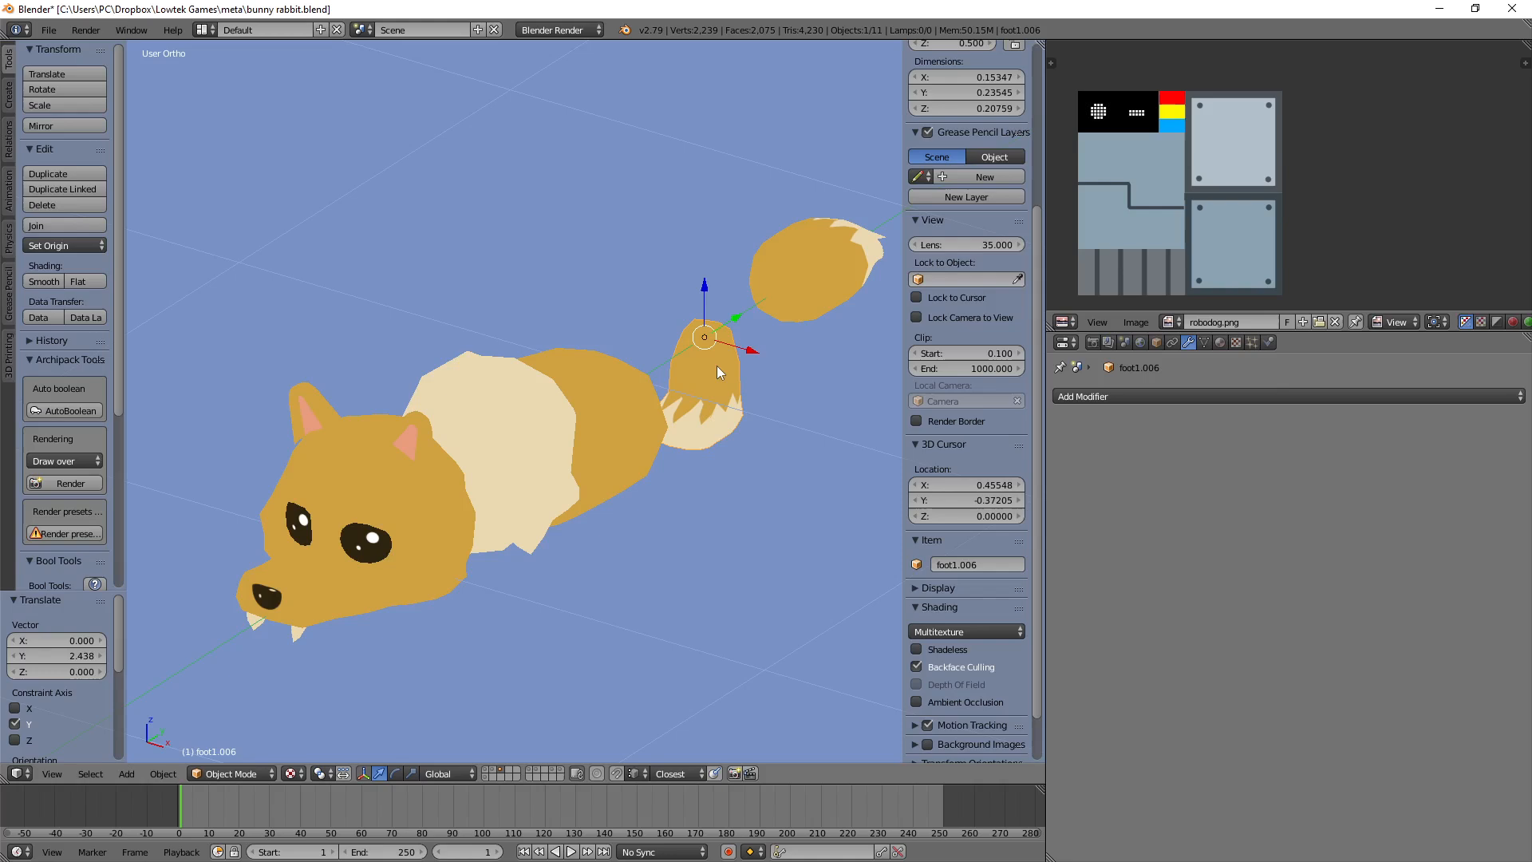
right_click(761, 276)
key(g)
click(769, 285)
Examine the robot dog model standing beside the separated pet parts
scroll(768, 284, down, 4)
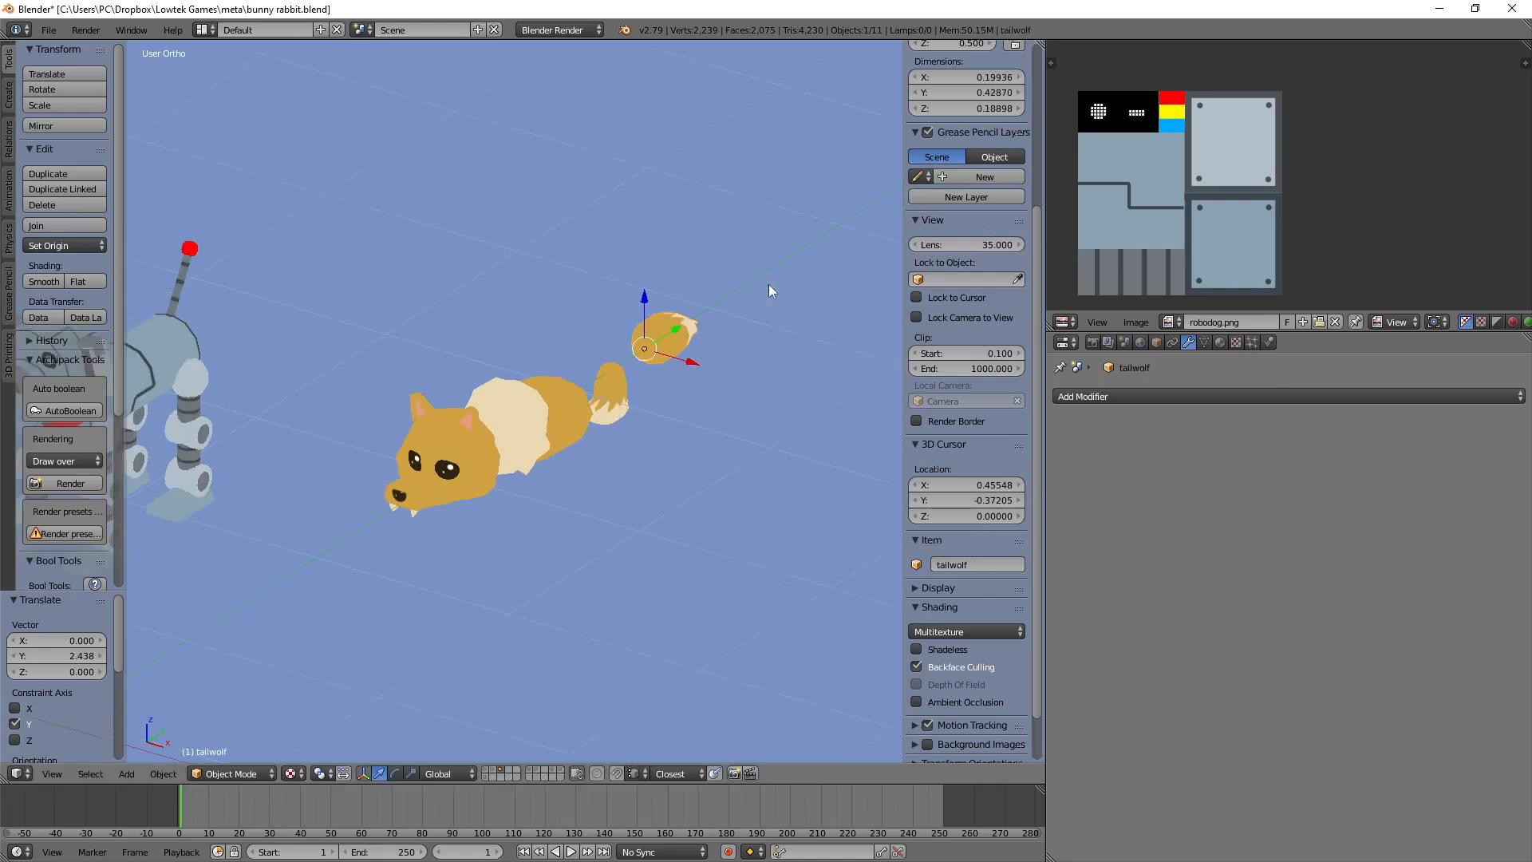
shift+middle_drag(429, 399, 629, 379)
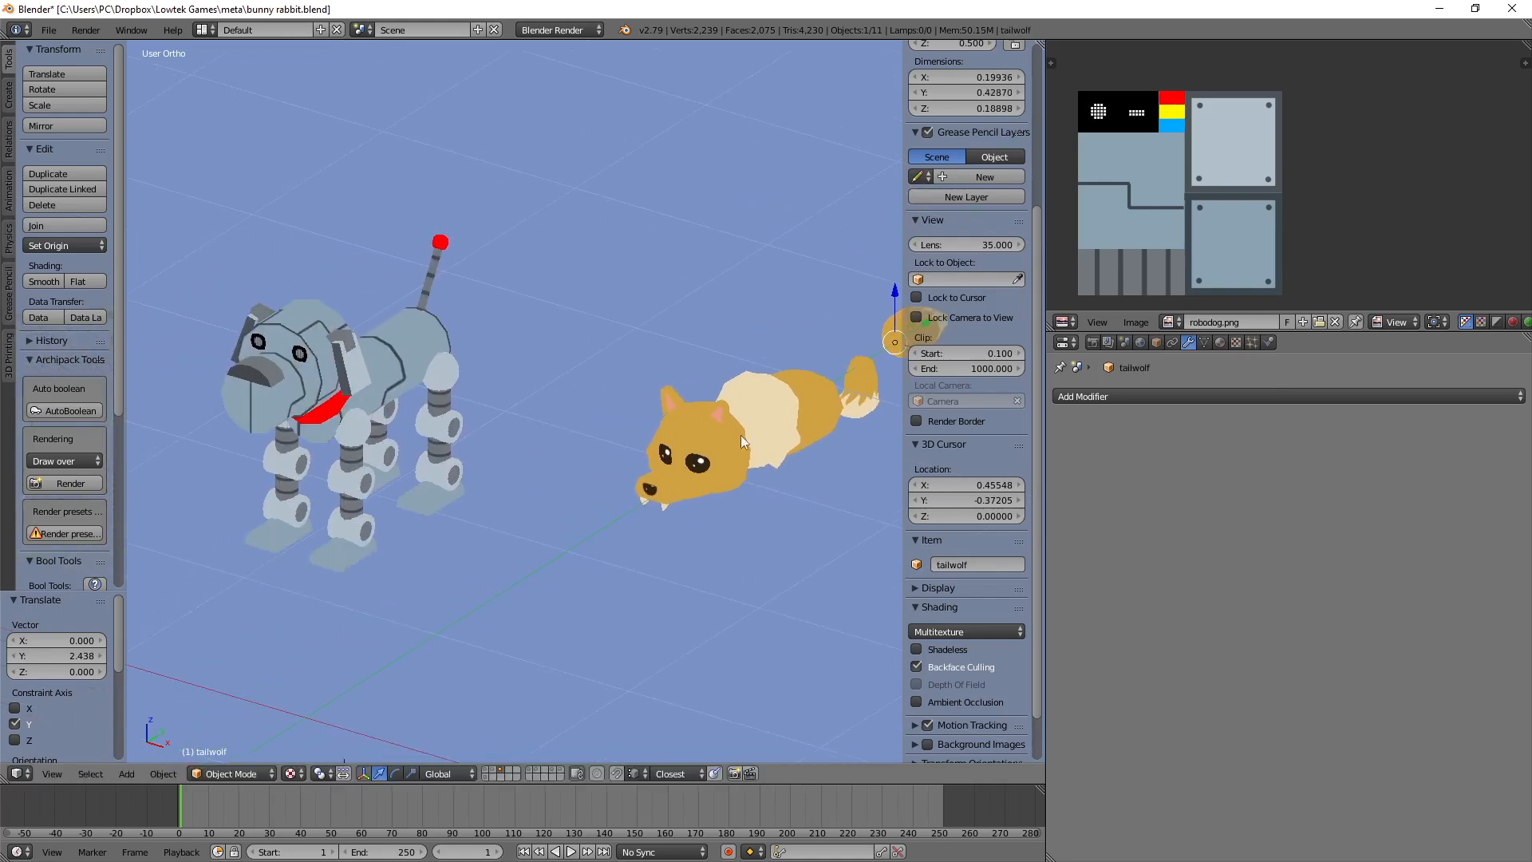
scroll(762, 364, up, 2)
middle_drag(761, 361, 792, 364)
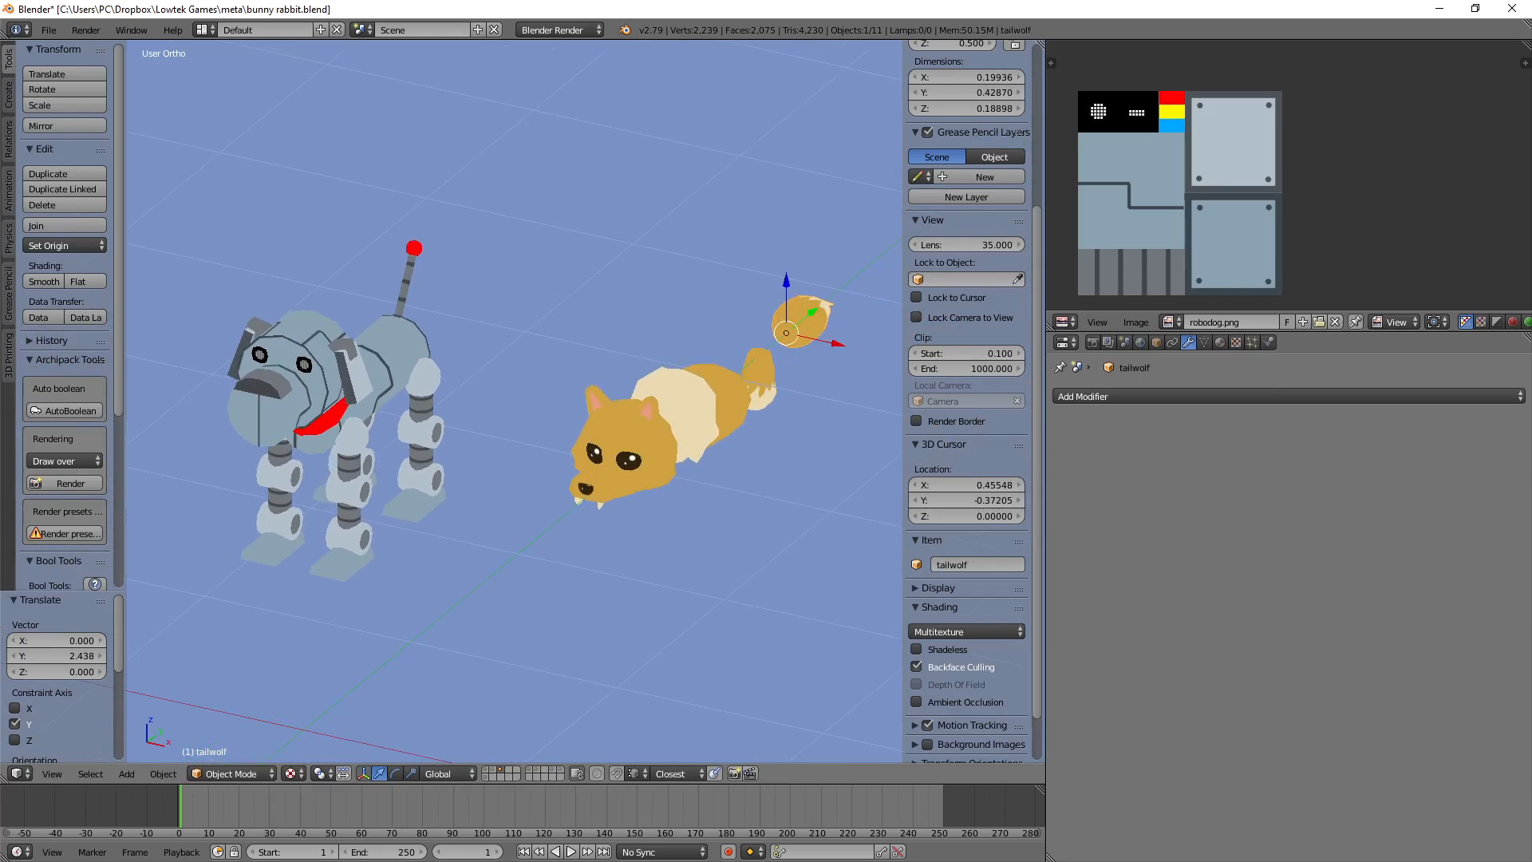
middle_drag(693, 297, 669, 301)
shift+middle_drag(598, 331, 665, 276)
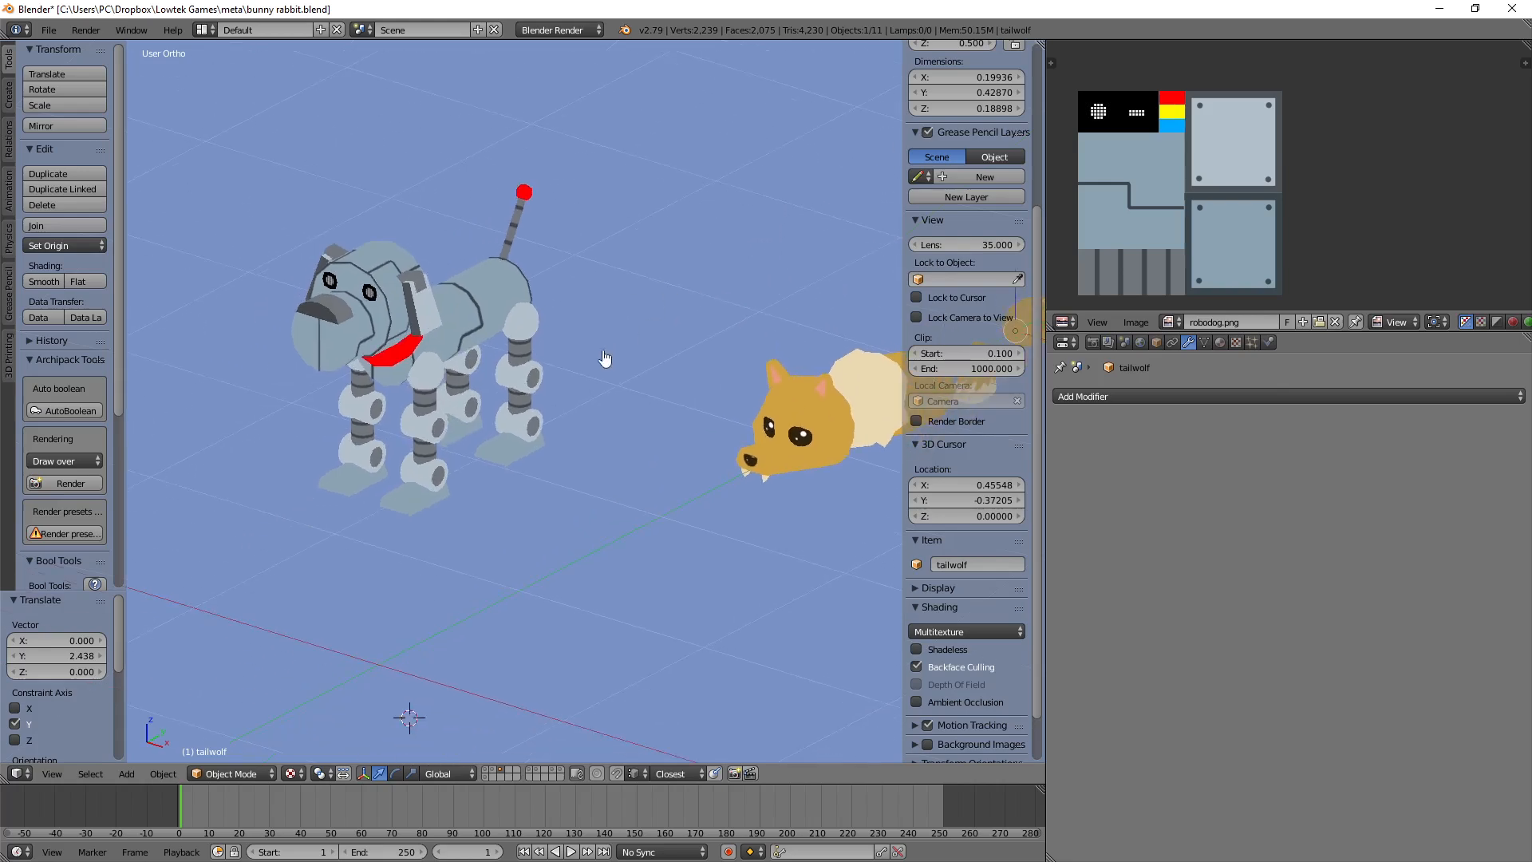
shift+middle_drag(549, 427, 586, 363)
Select the robot dog's body and clear its location so it sits at the world origin
right_click(563, 359)
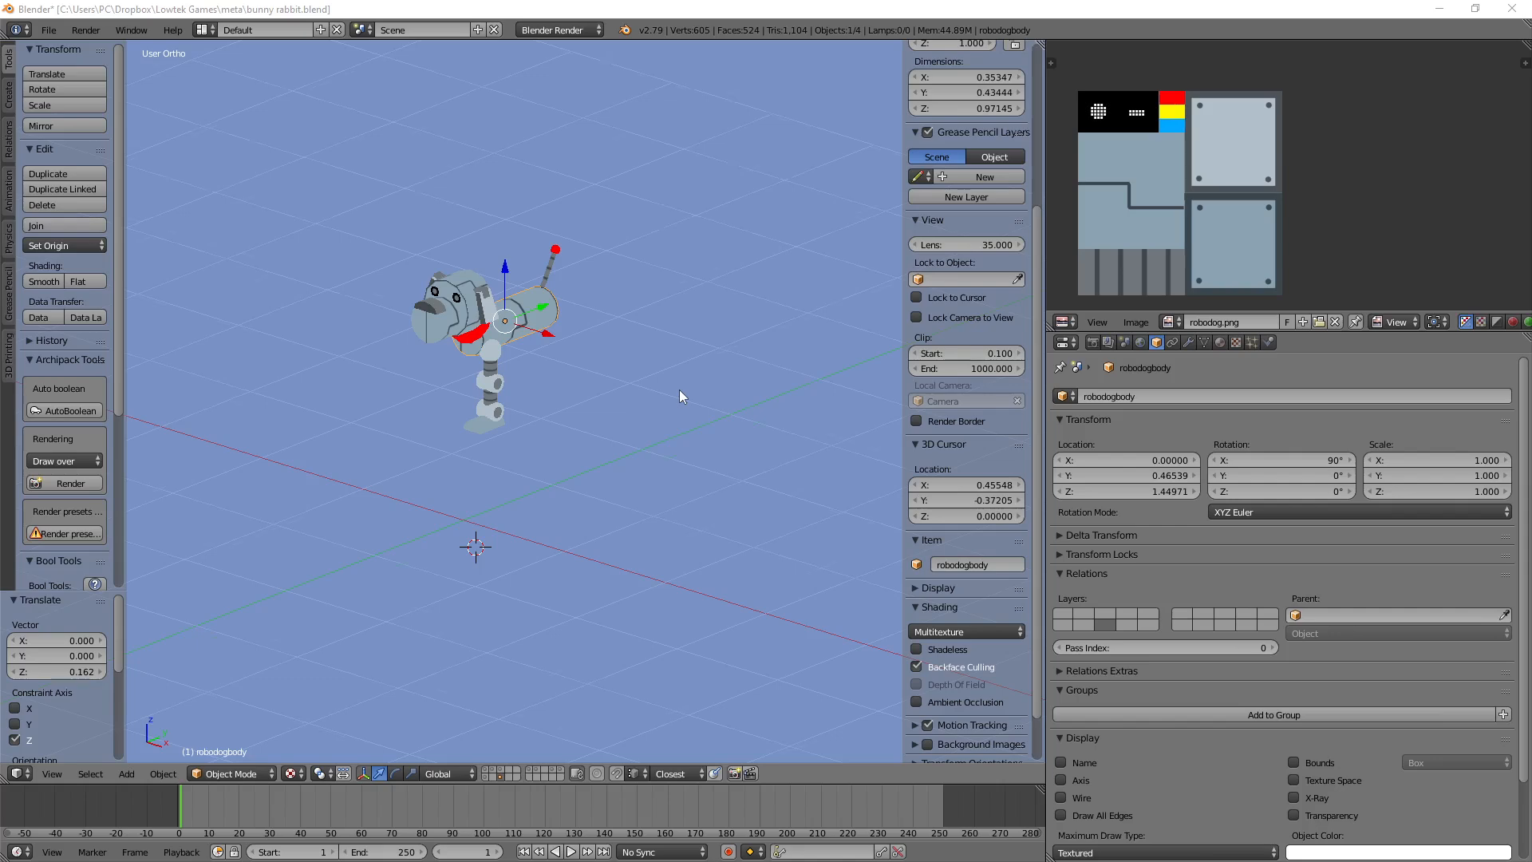
middle_drag(679, 389, 635, 343)
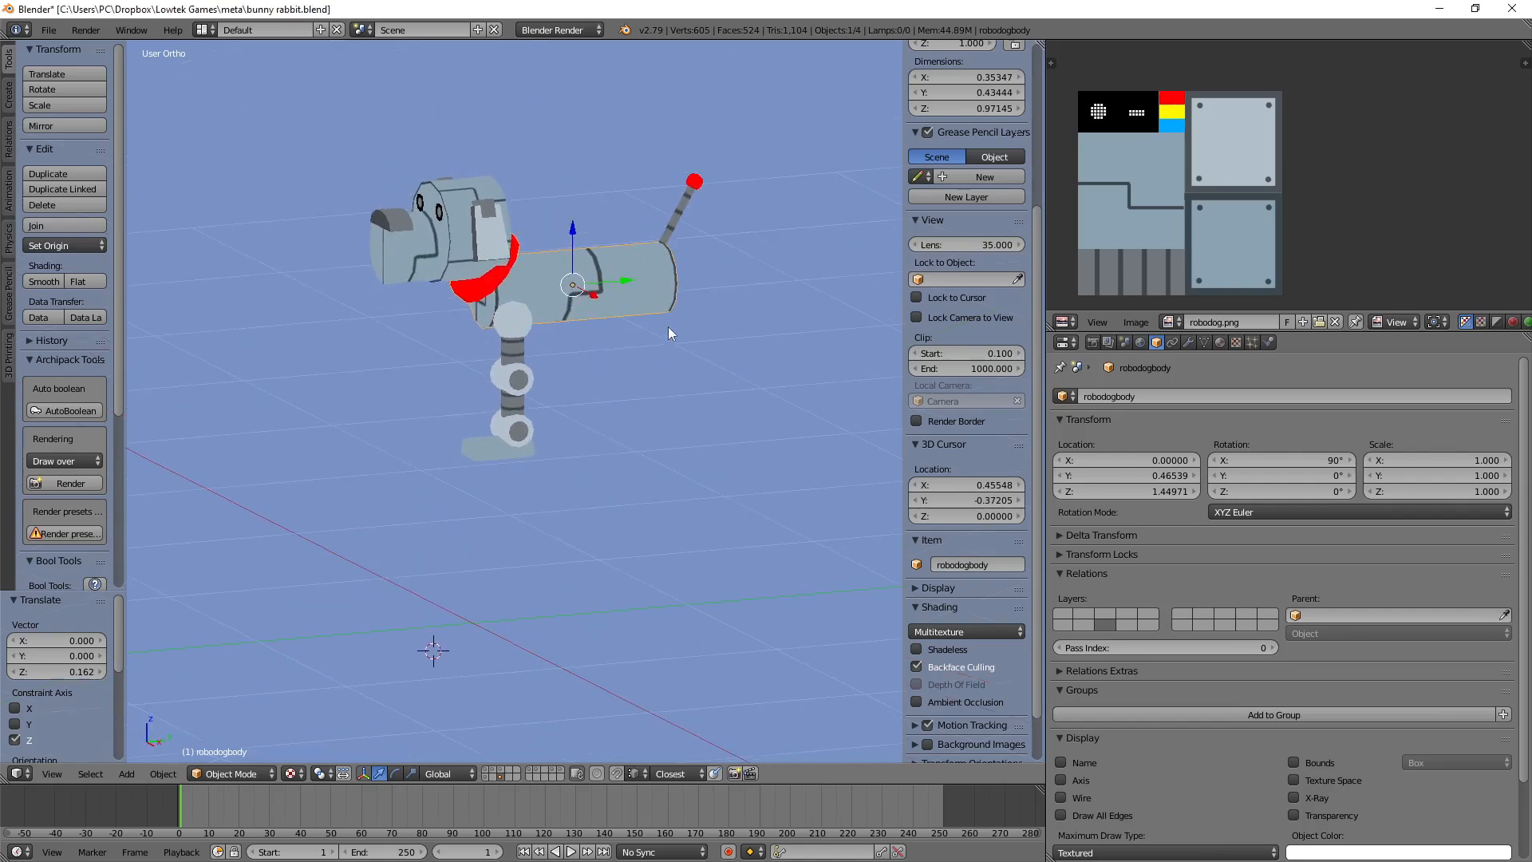
key(alt+g)
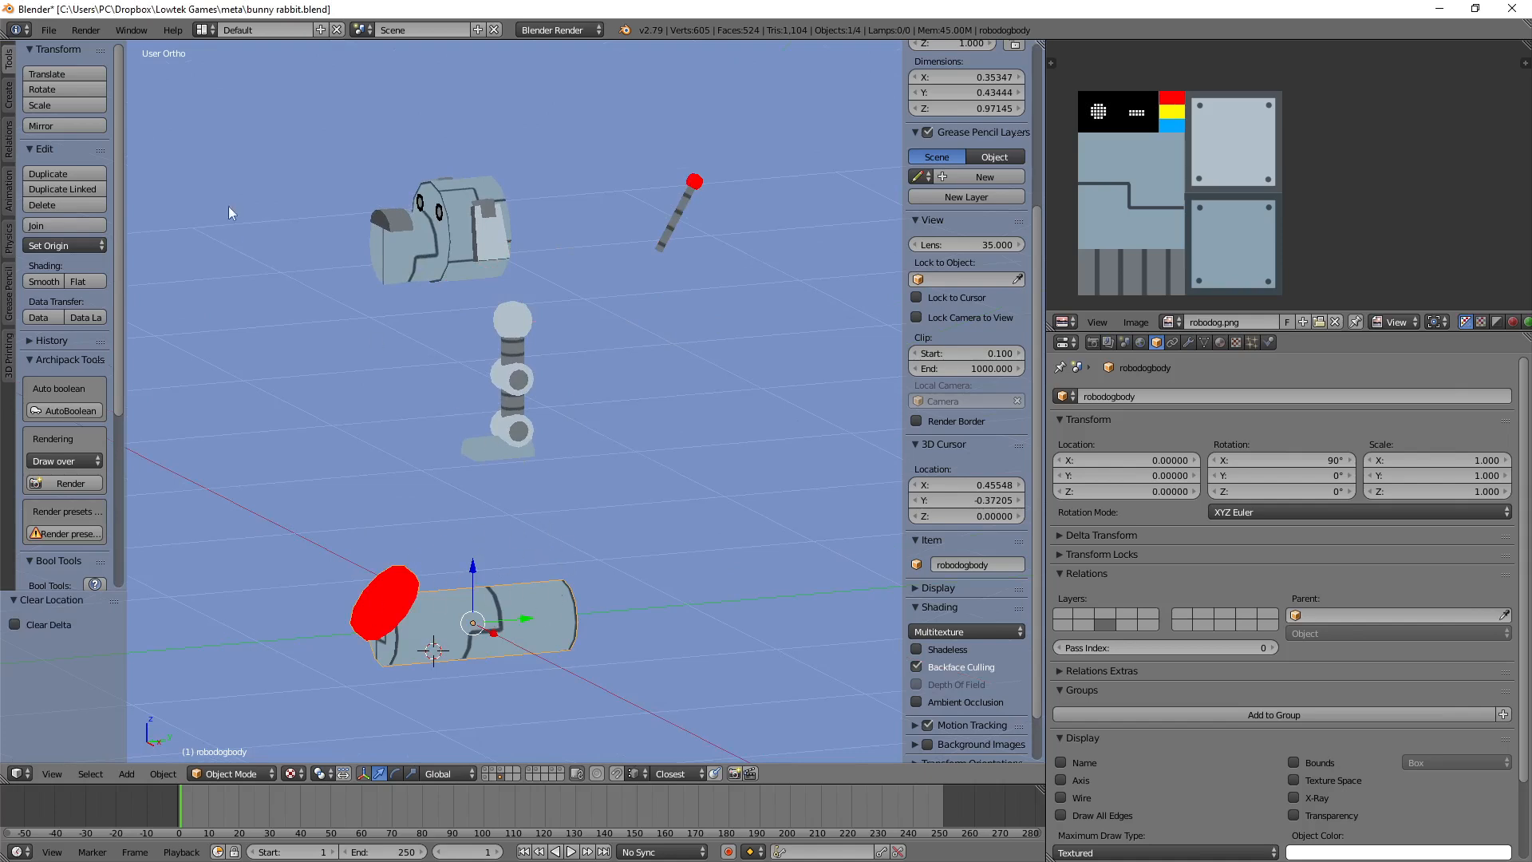
Export the robot dog's body as an FBX file, limited to the selected object
click(48, 30)
mouse_move(122, 342)
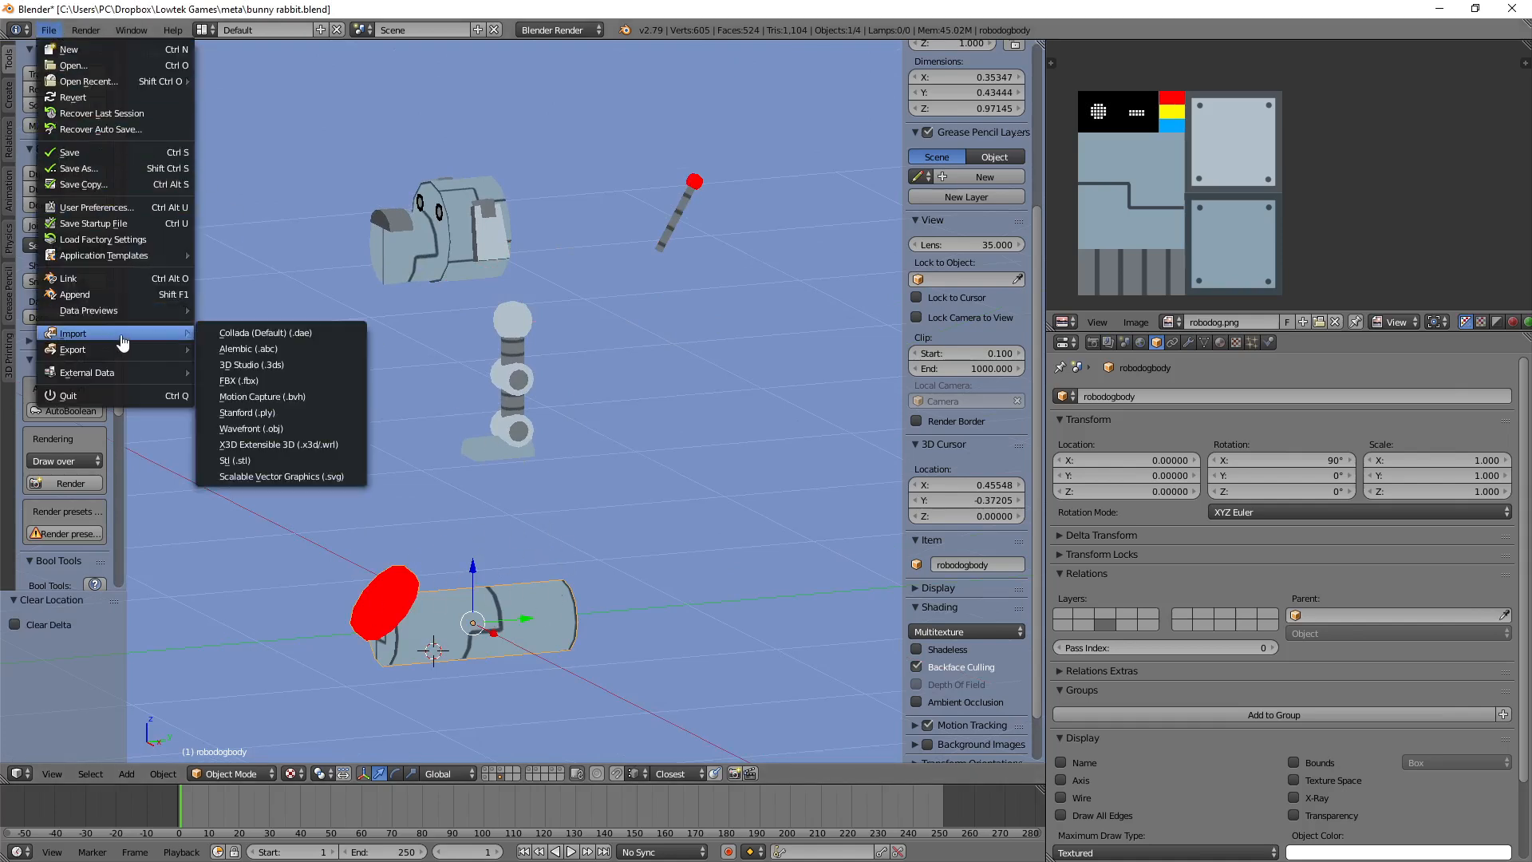
click(255, 397)
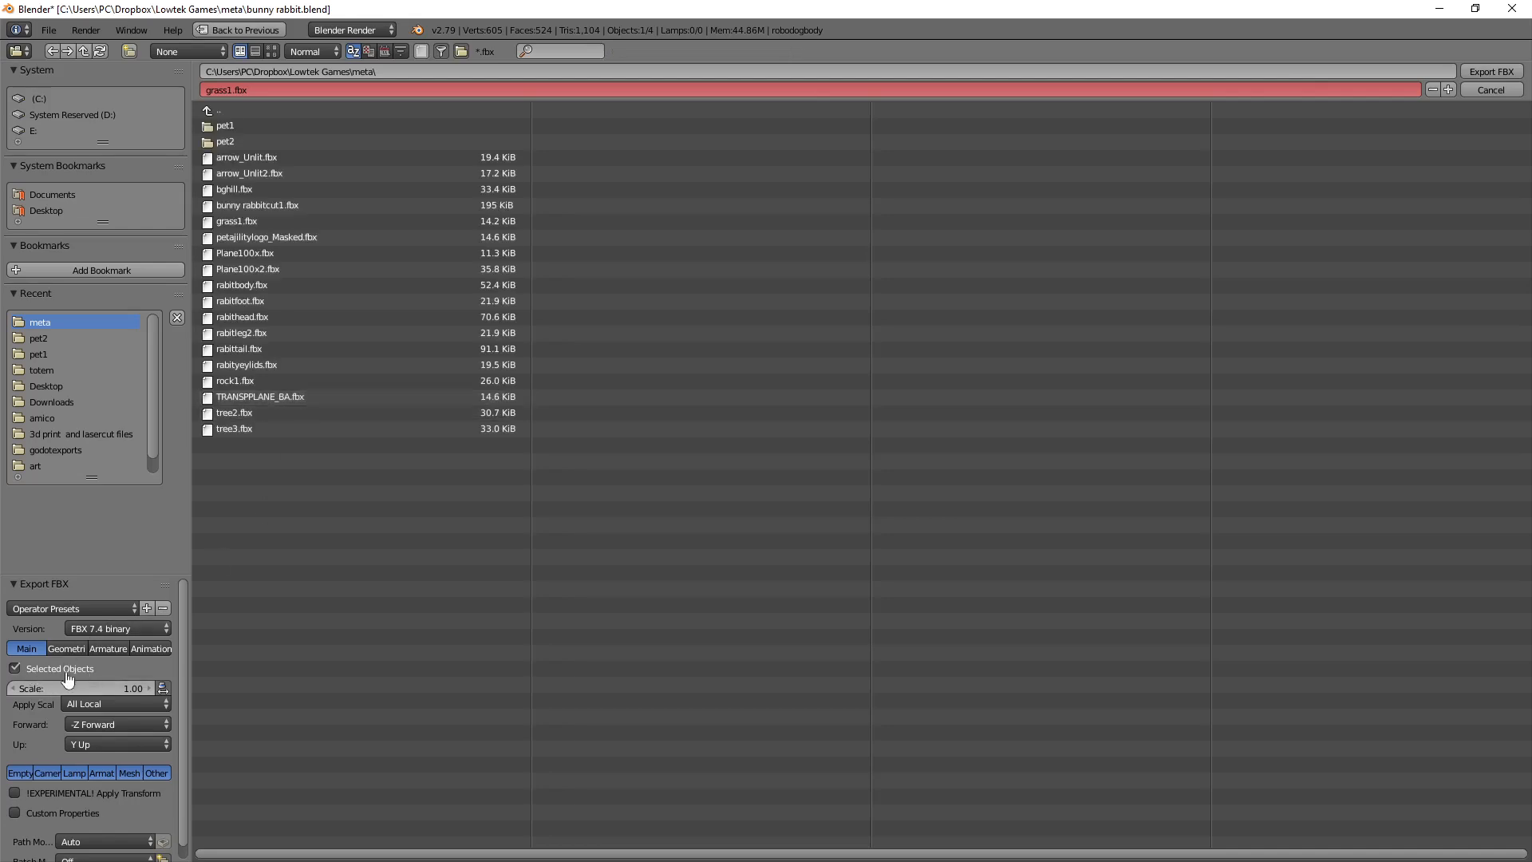
click(1491, 90)
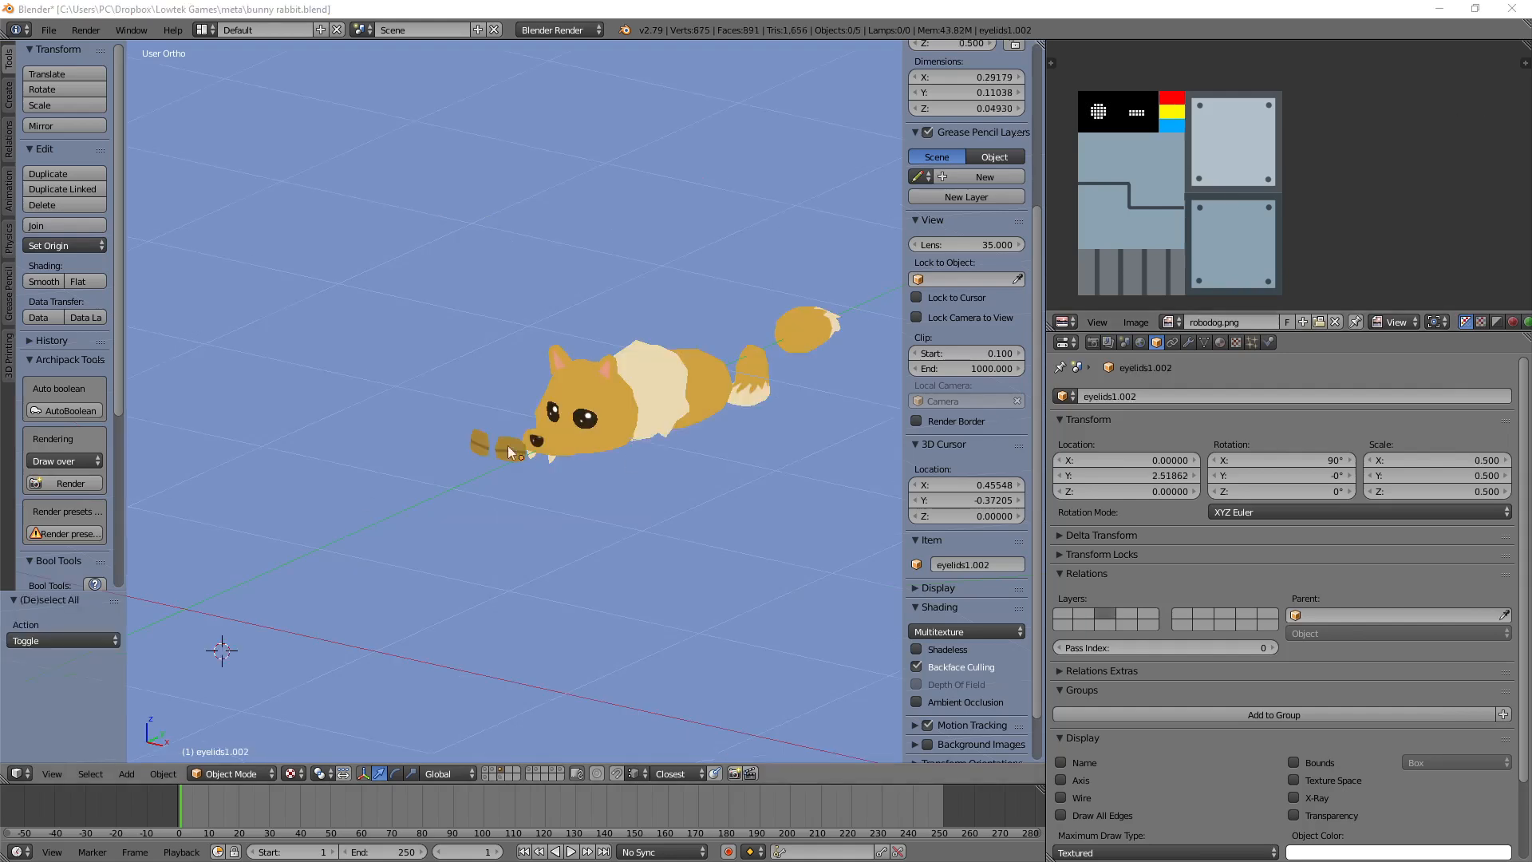
Move the wolf's eyelids about 0.52 along the global Y axis onto its eyes
scroll(507, 446, up, 3)
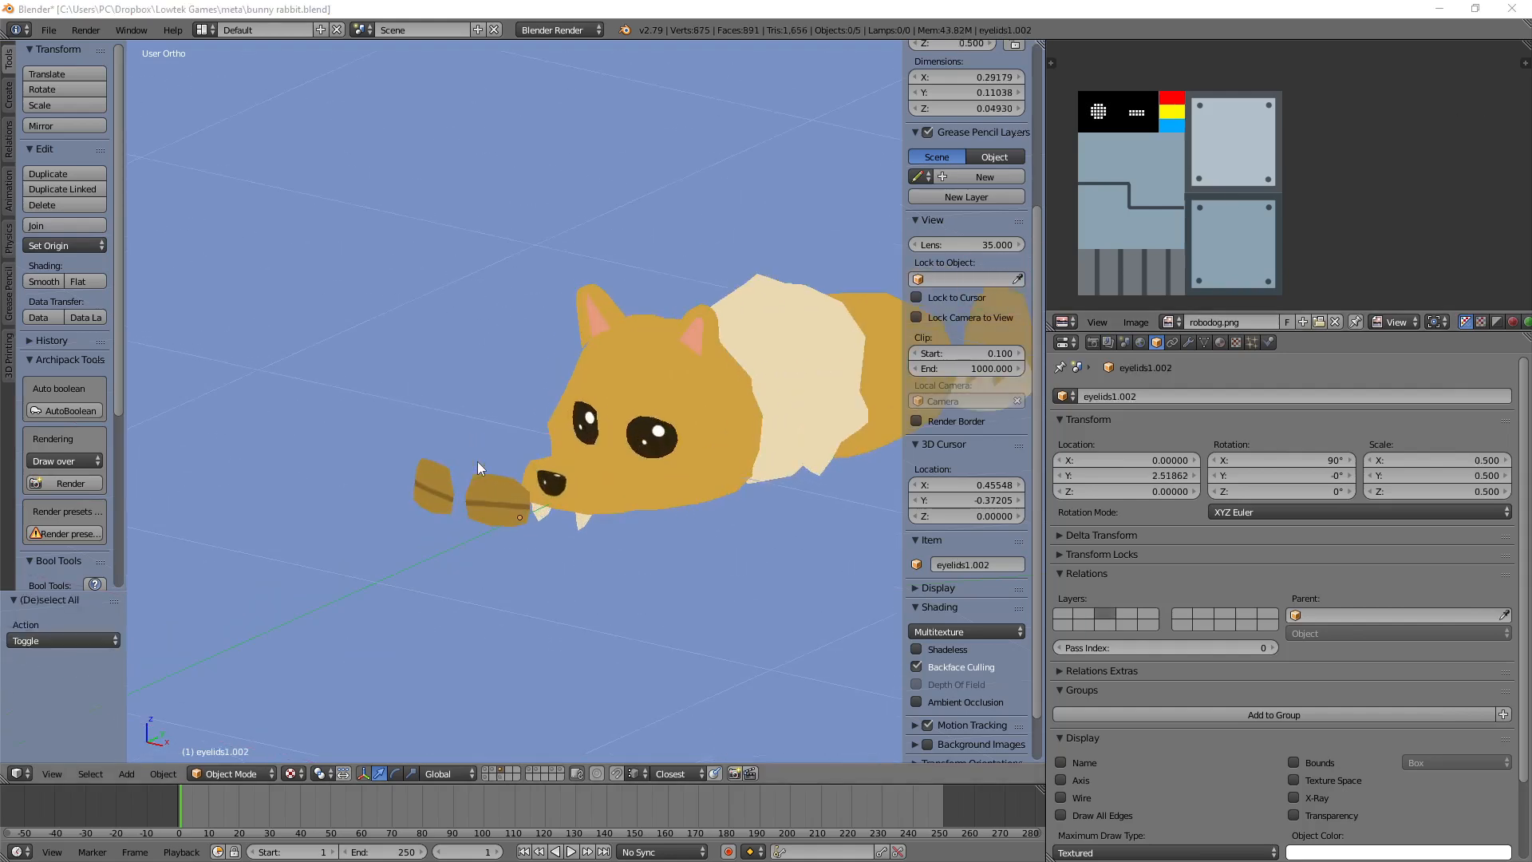
right_click(461, 503)
key(g)
key(y)
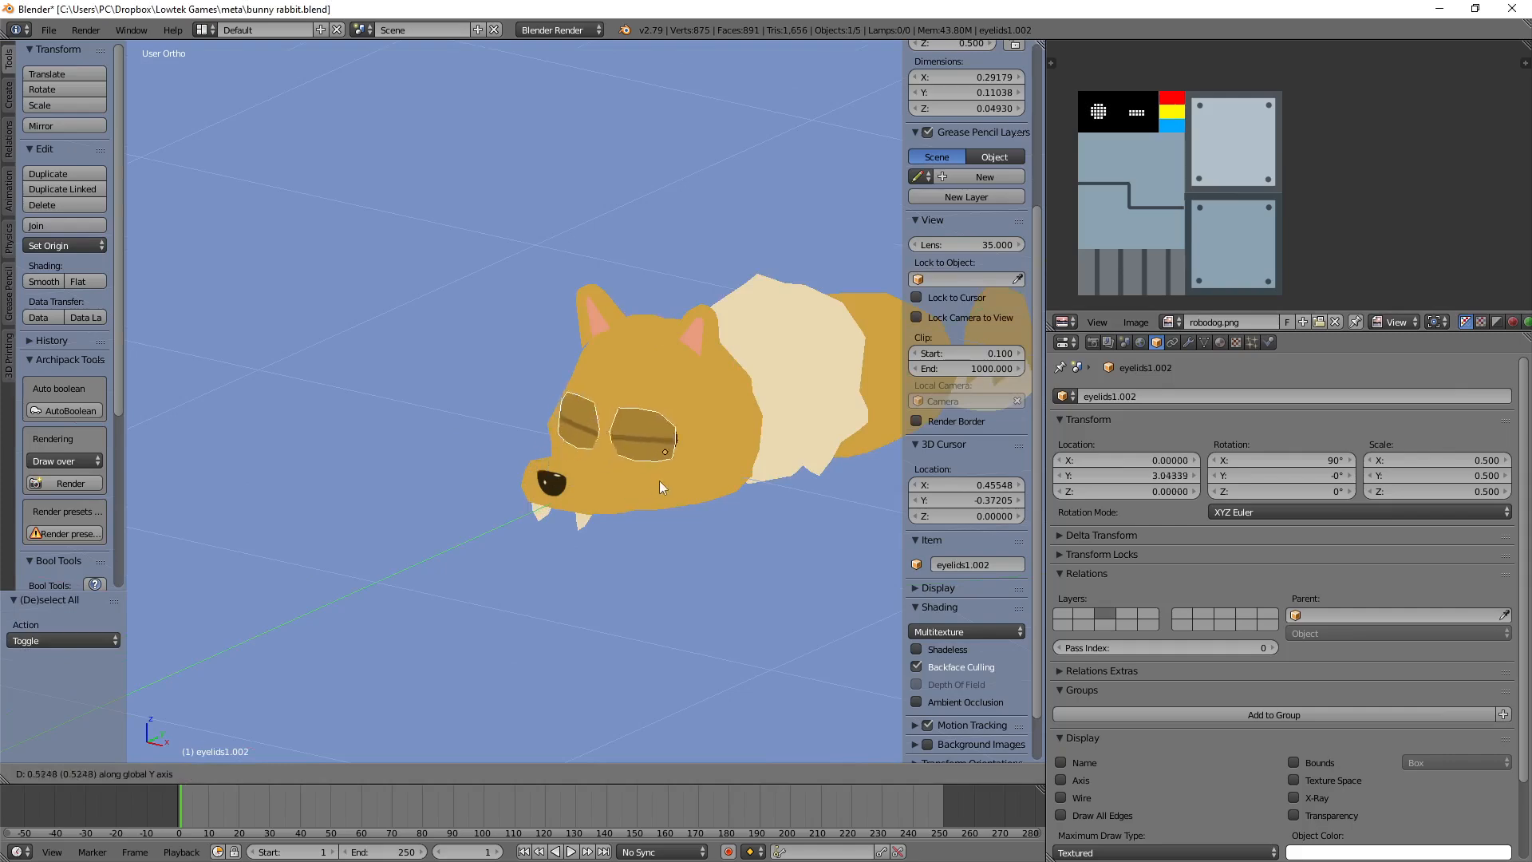
click(656, 483)
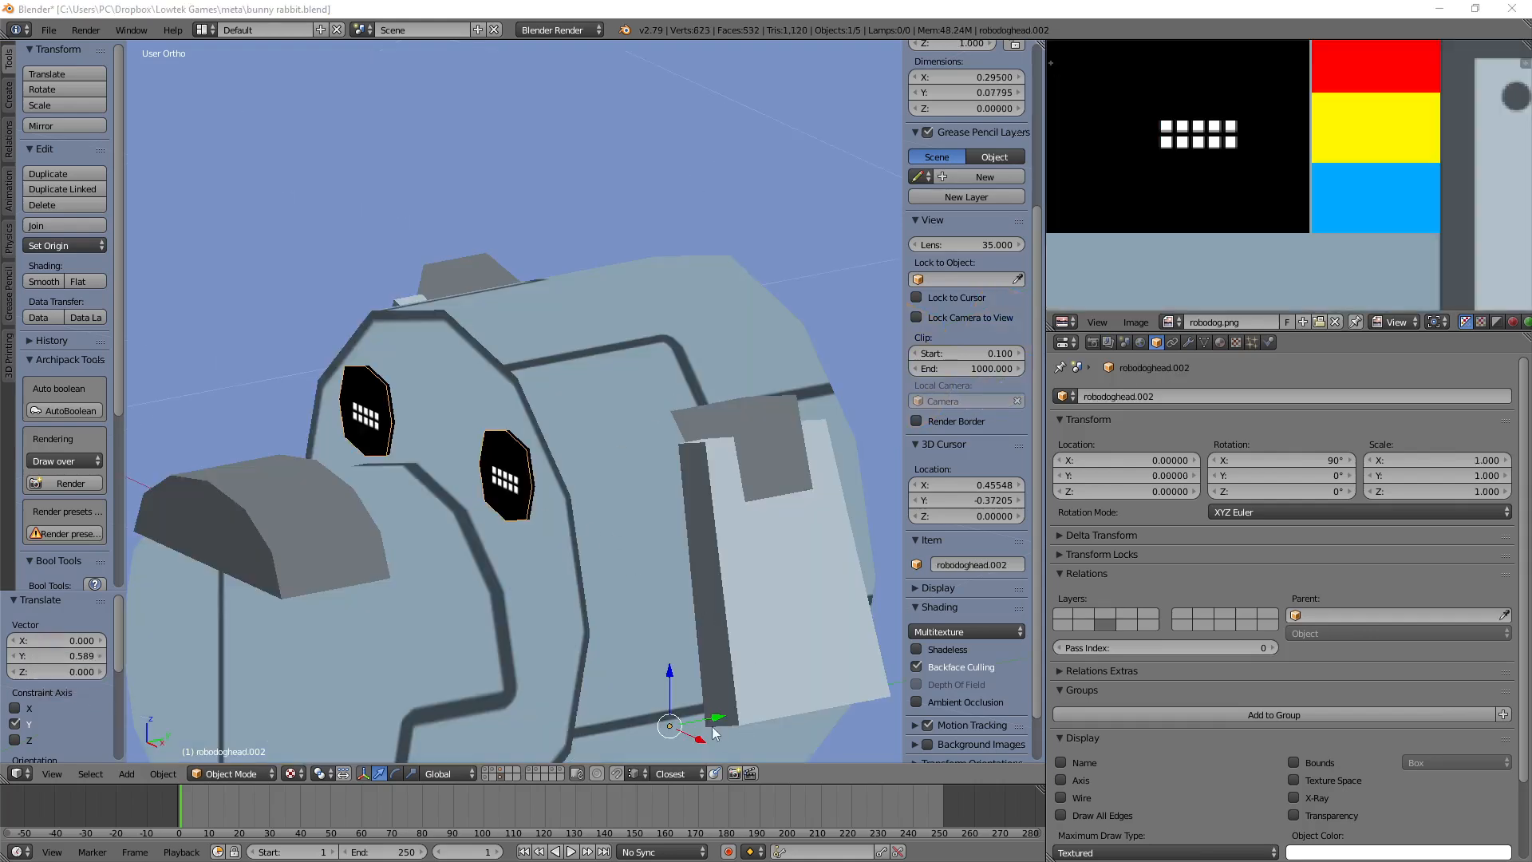
Nudge the robot dog's eyelids along the global Y axis into place over its eyes
drag(713, 717, 719, 715)
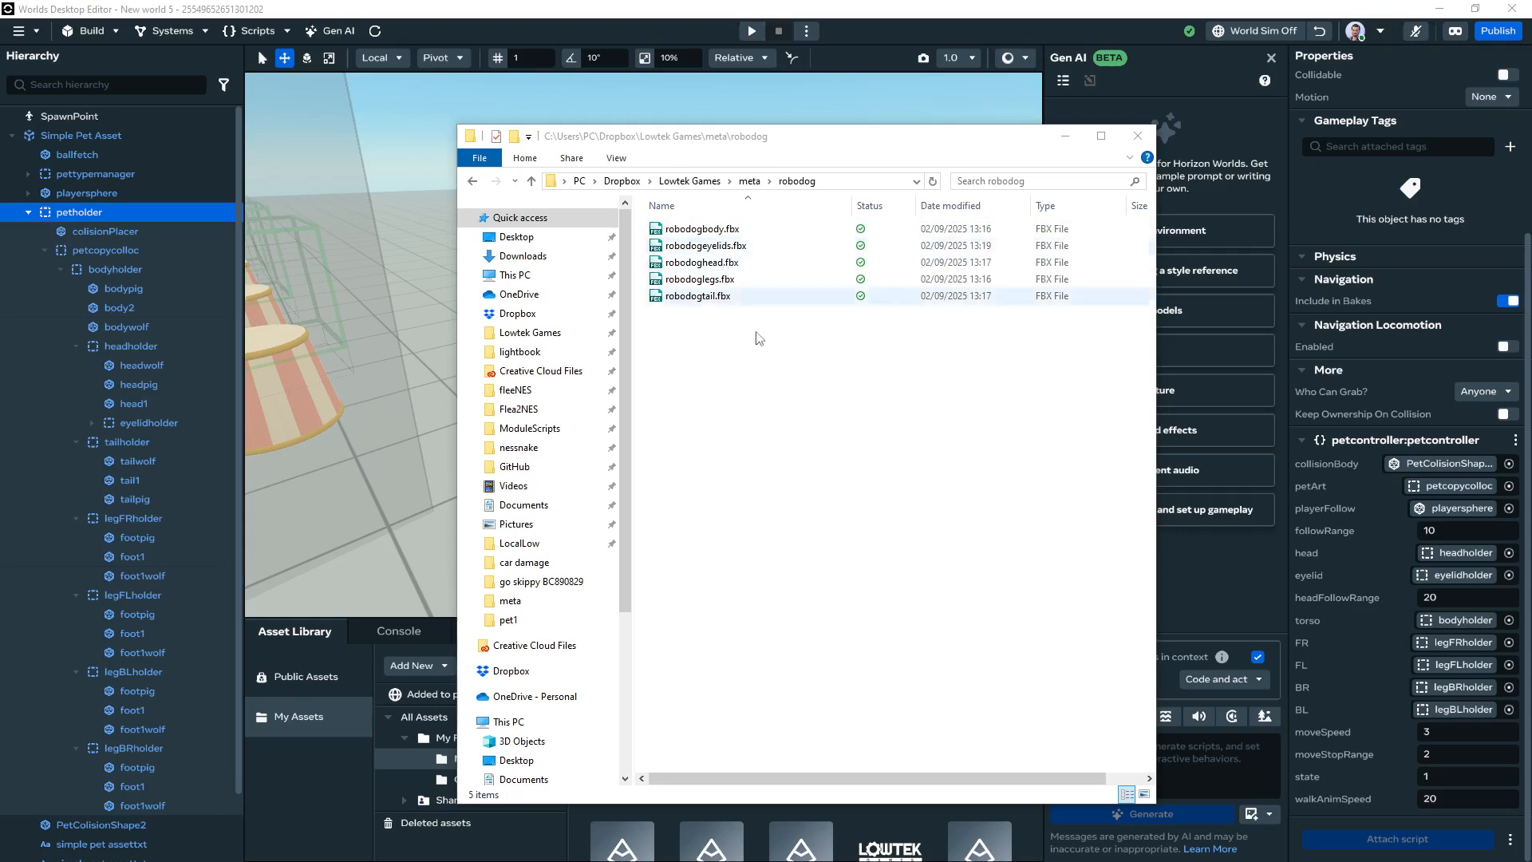
Check the exported robodog FBX files, then switch to the Worlds Desktop Editor and open the My Assets folder
drag(731, 447, 639, 201)
click(782, 401)
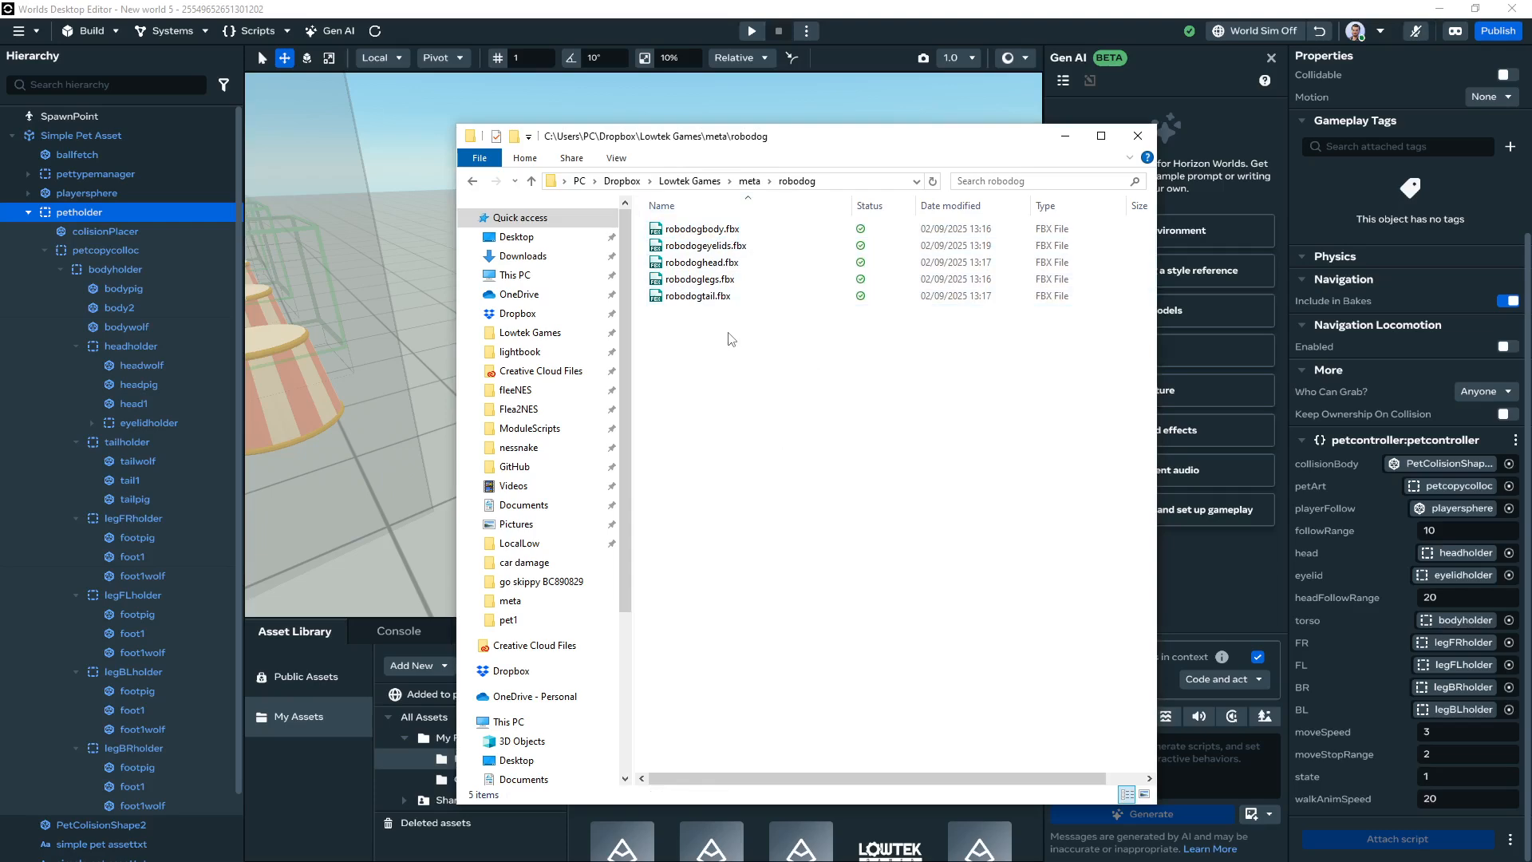
click(257, 49)
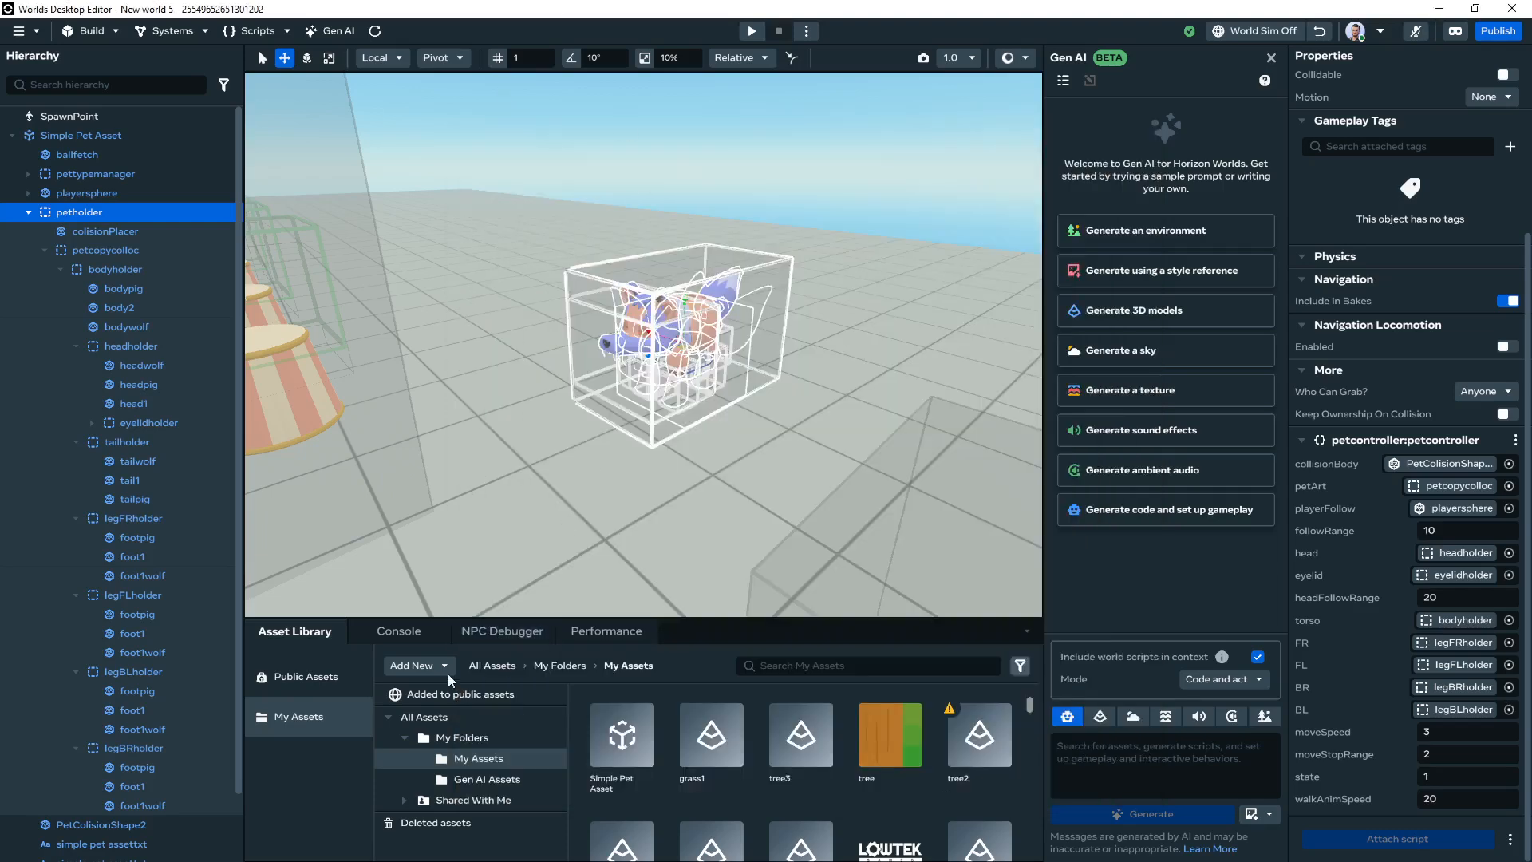
click(430, 664)
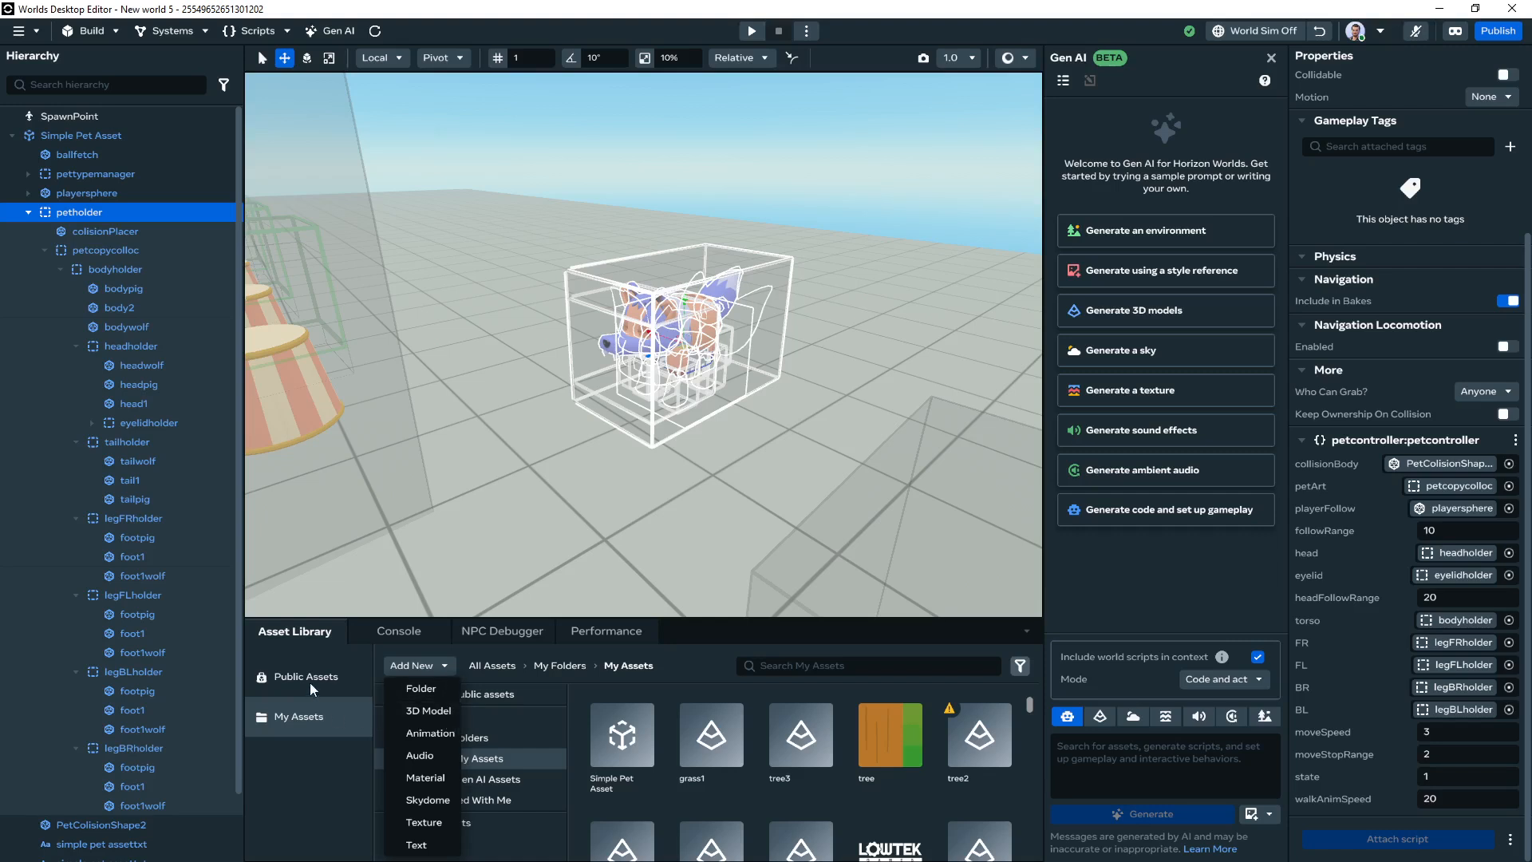
click(321, 731)
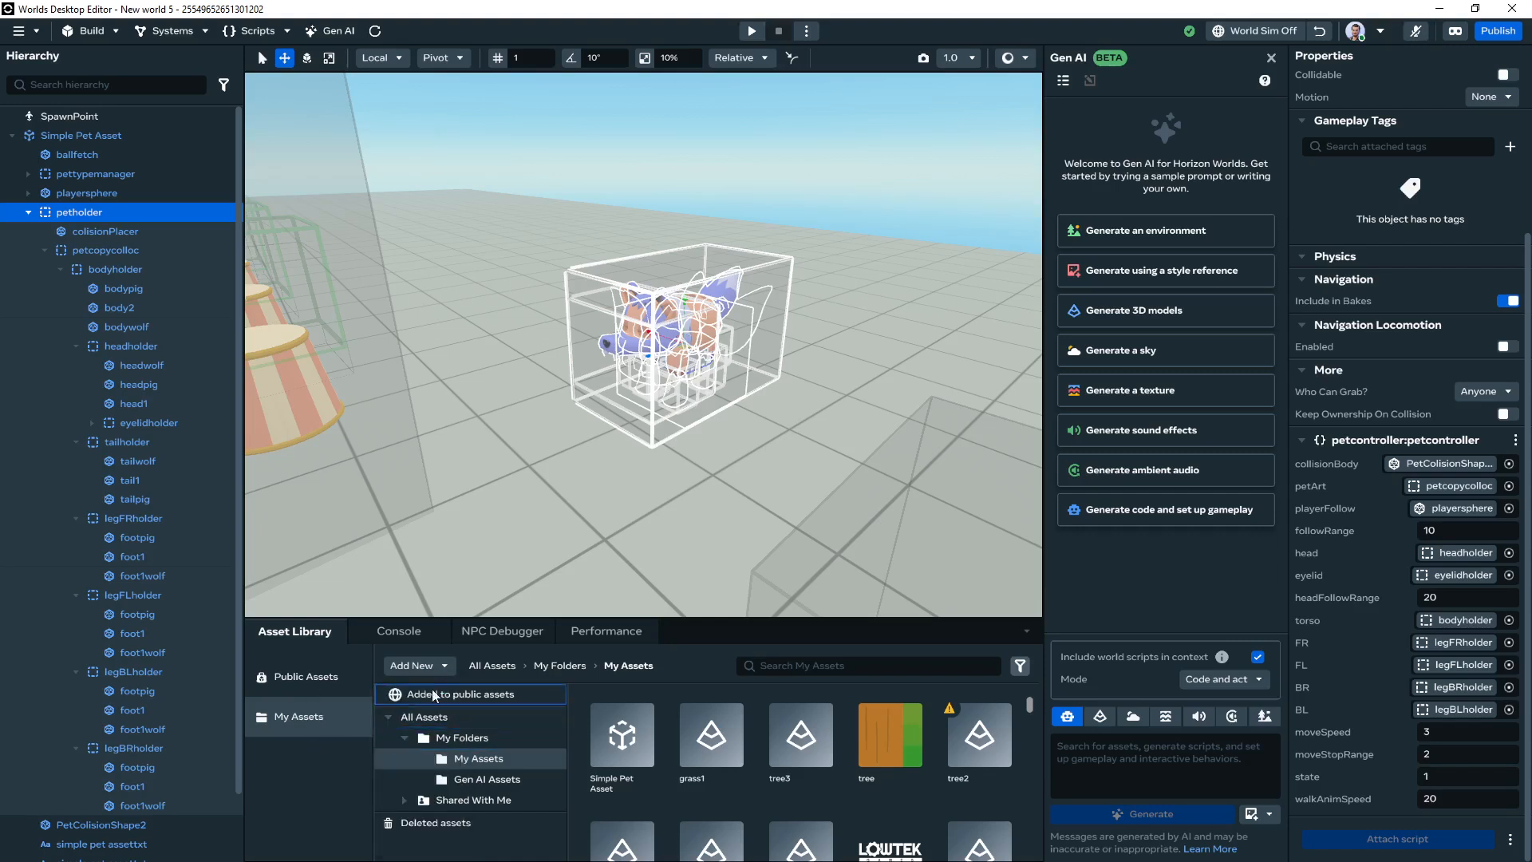
click(484, 779)
click(481, 759)
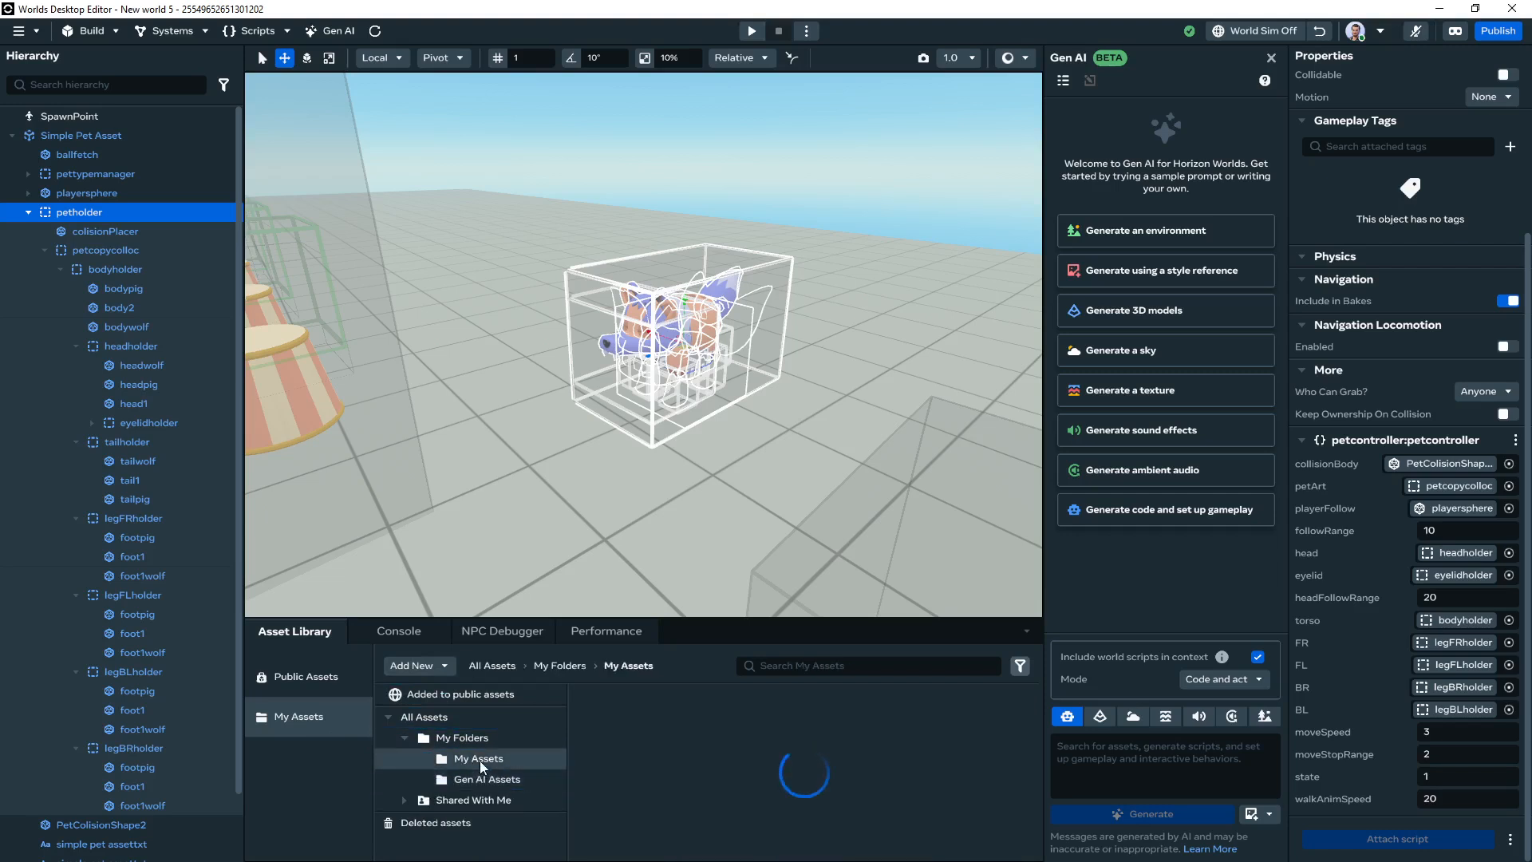
Import the robodogbody, robodogeyelids, robodoghead, robodoglegs and robodogtail FBX files as 3D models with offset pivots preserved
click(418, 668)
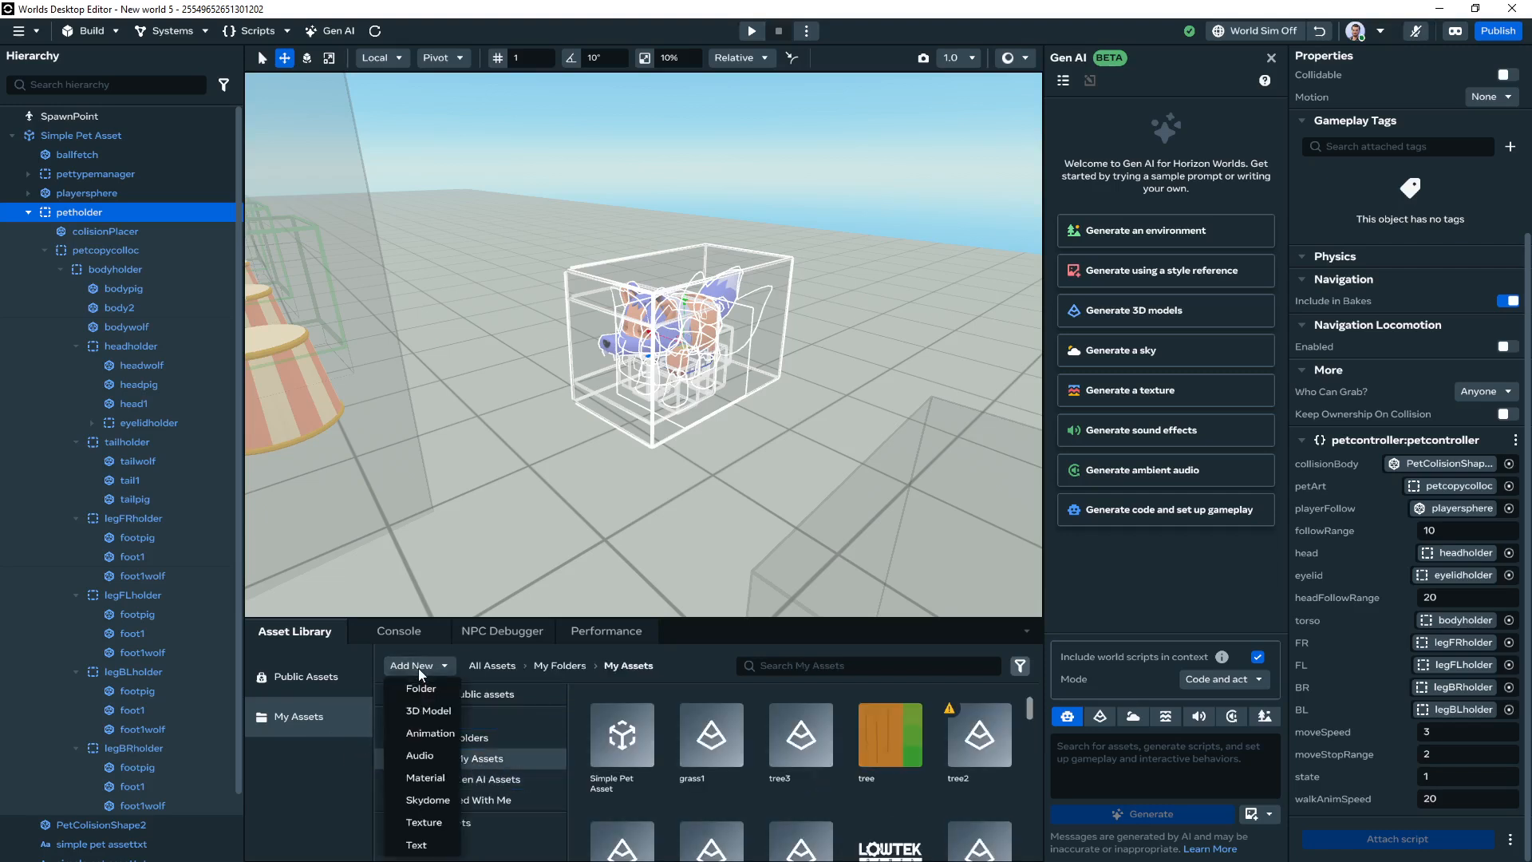
click(443, 711)
click(723, 421)
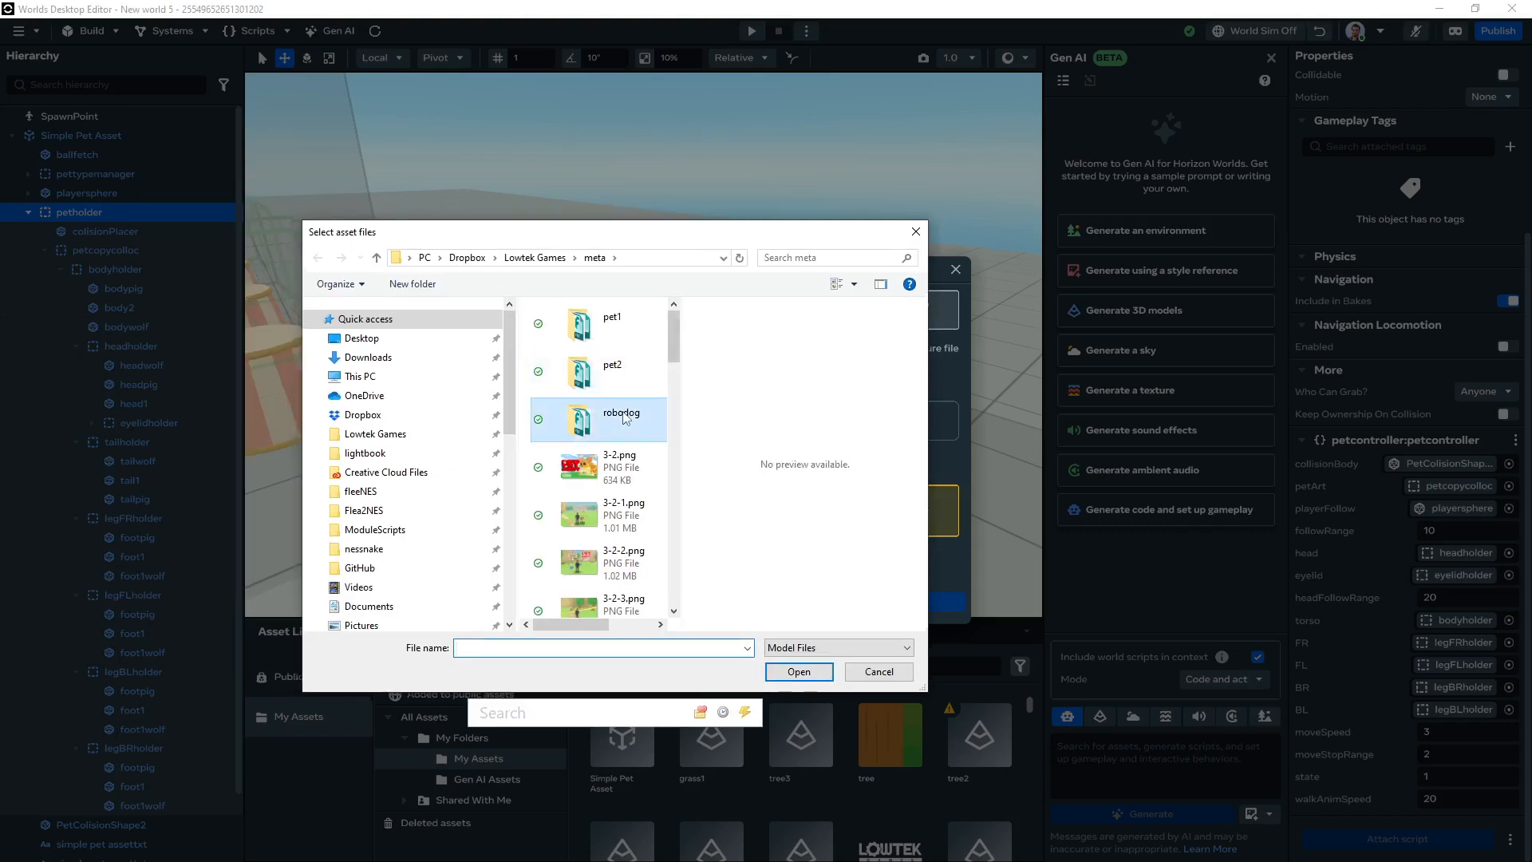
double_click(576, 407)
drag(622, 487, 586, 313)
click(799, 671)
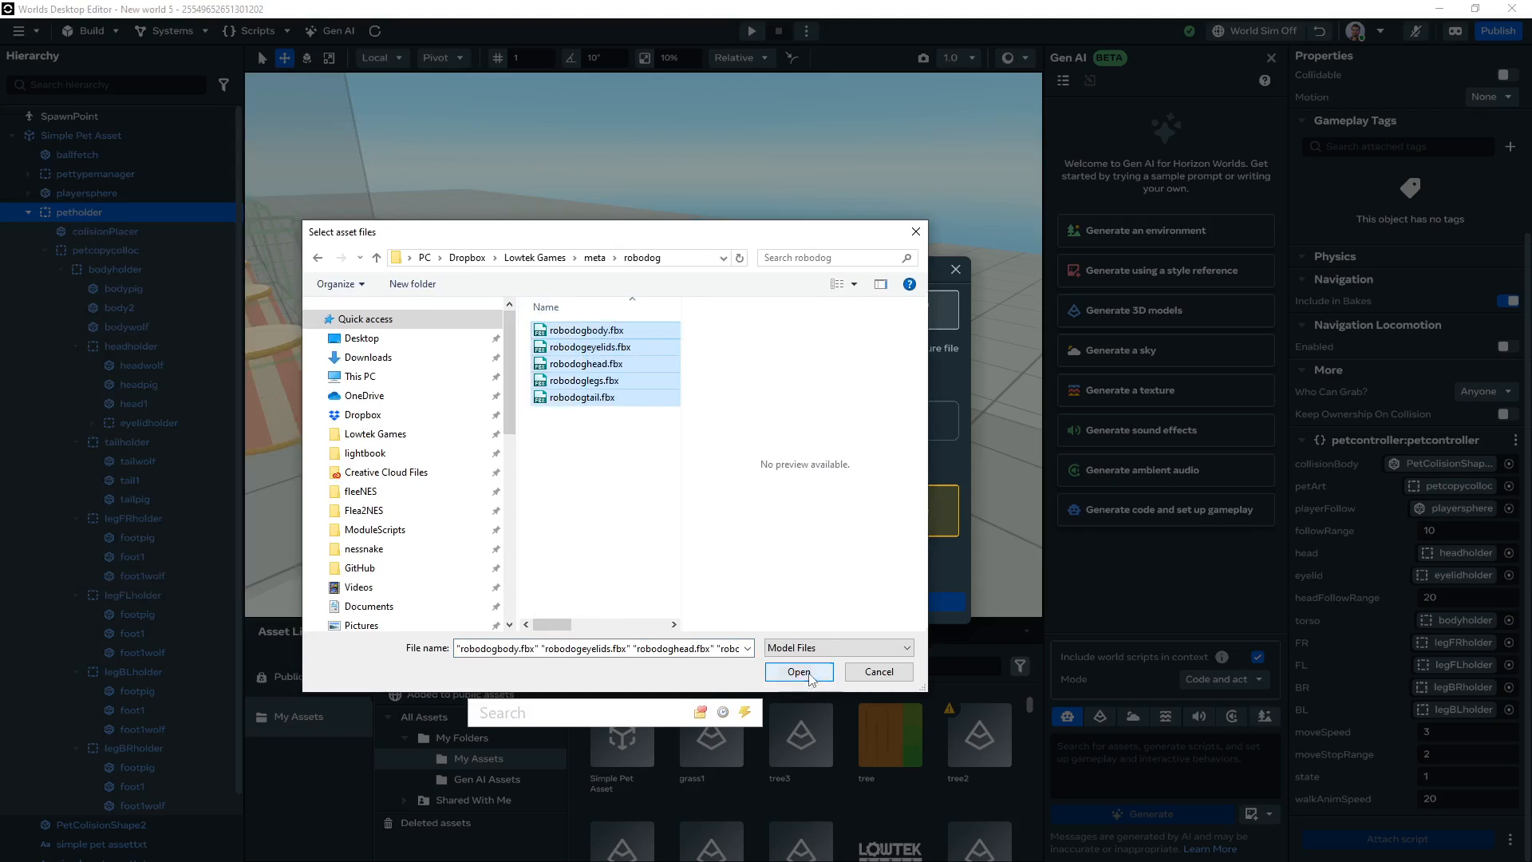
scroll(739, 503, down, 3)
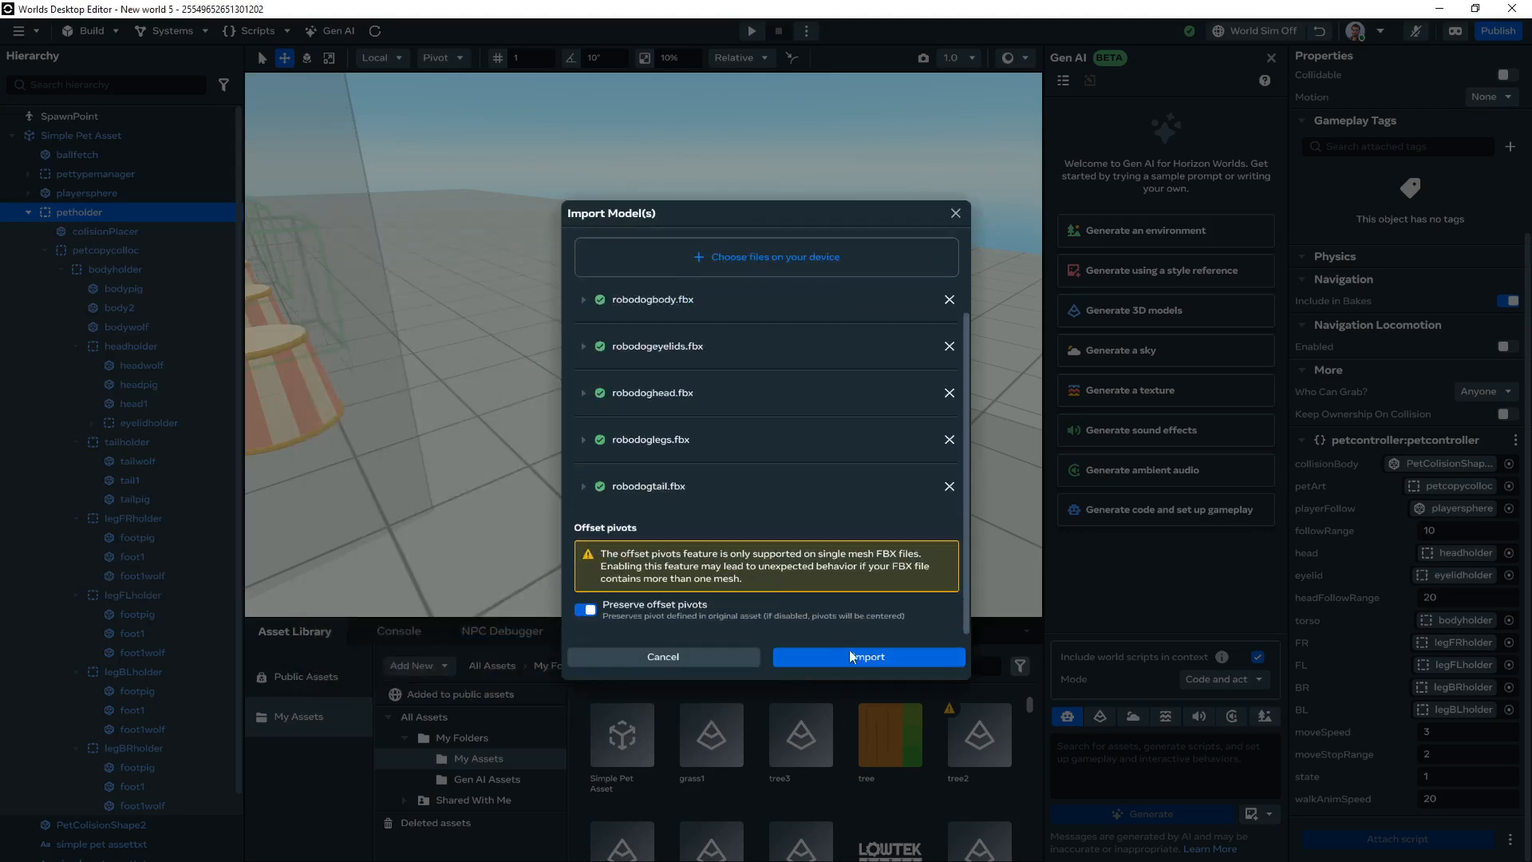
click(855, 657)
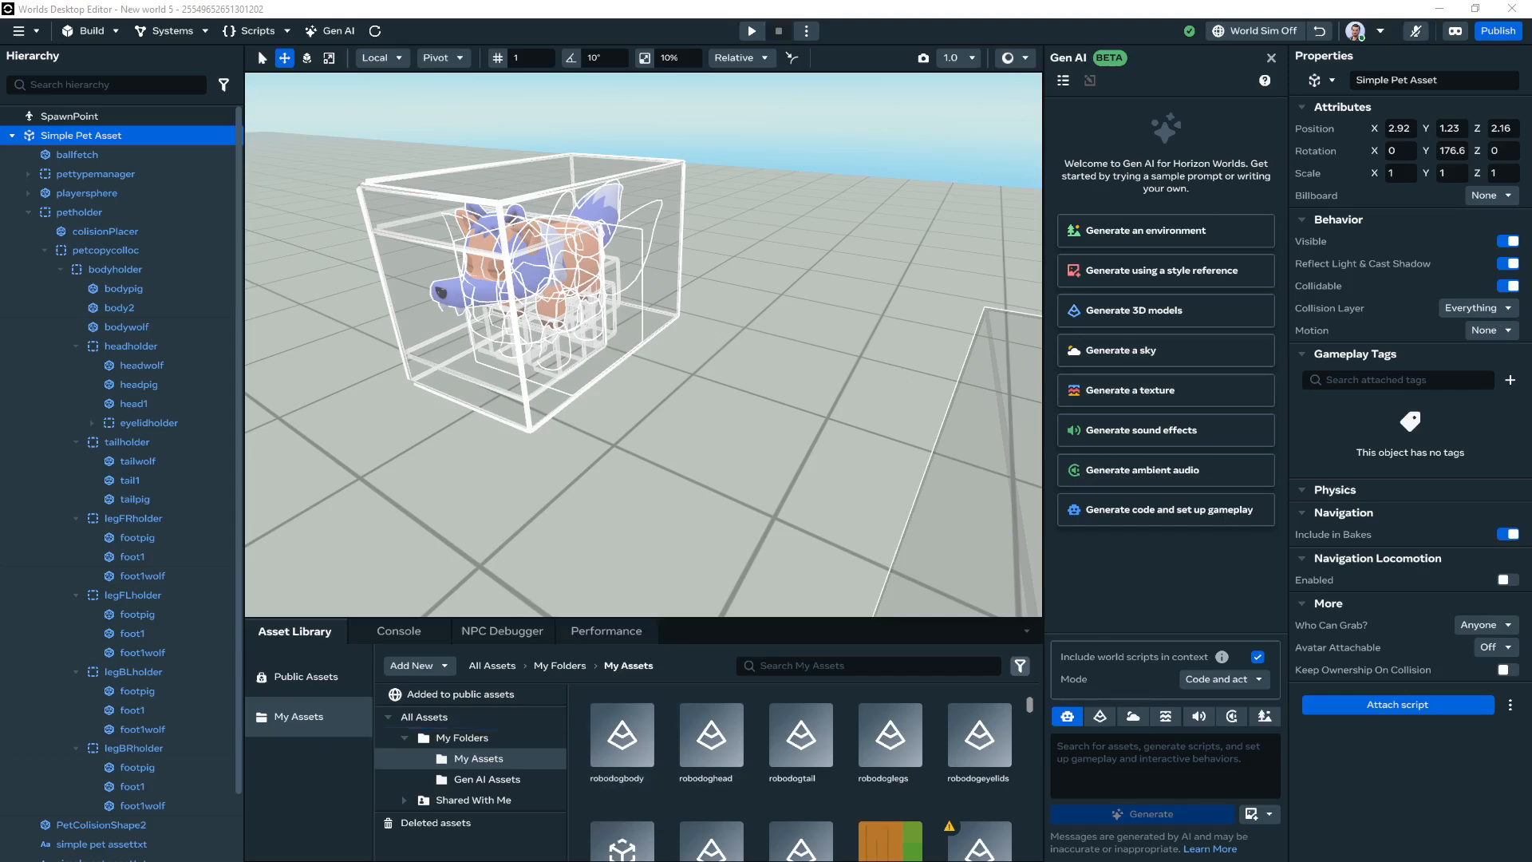
Place the robodogbody model on the ground beside the pet and import robodog.png from the meta folder as a texture
drag(623, 731, 731, 439)
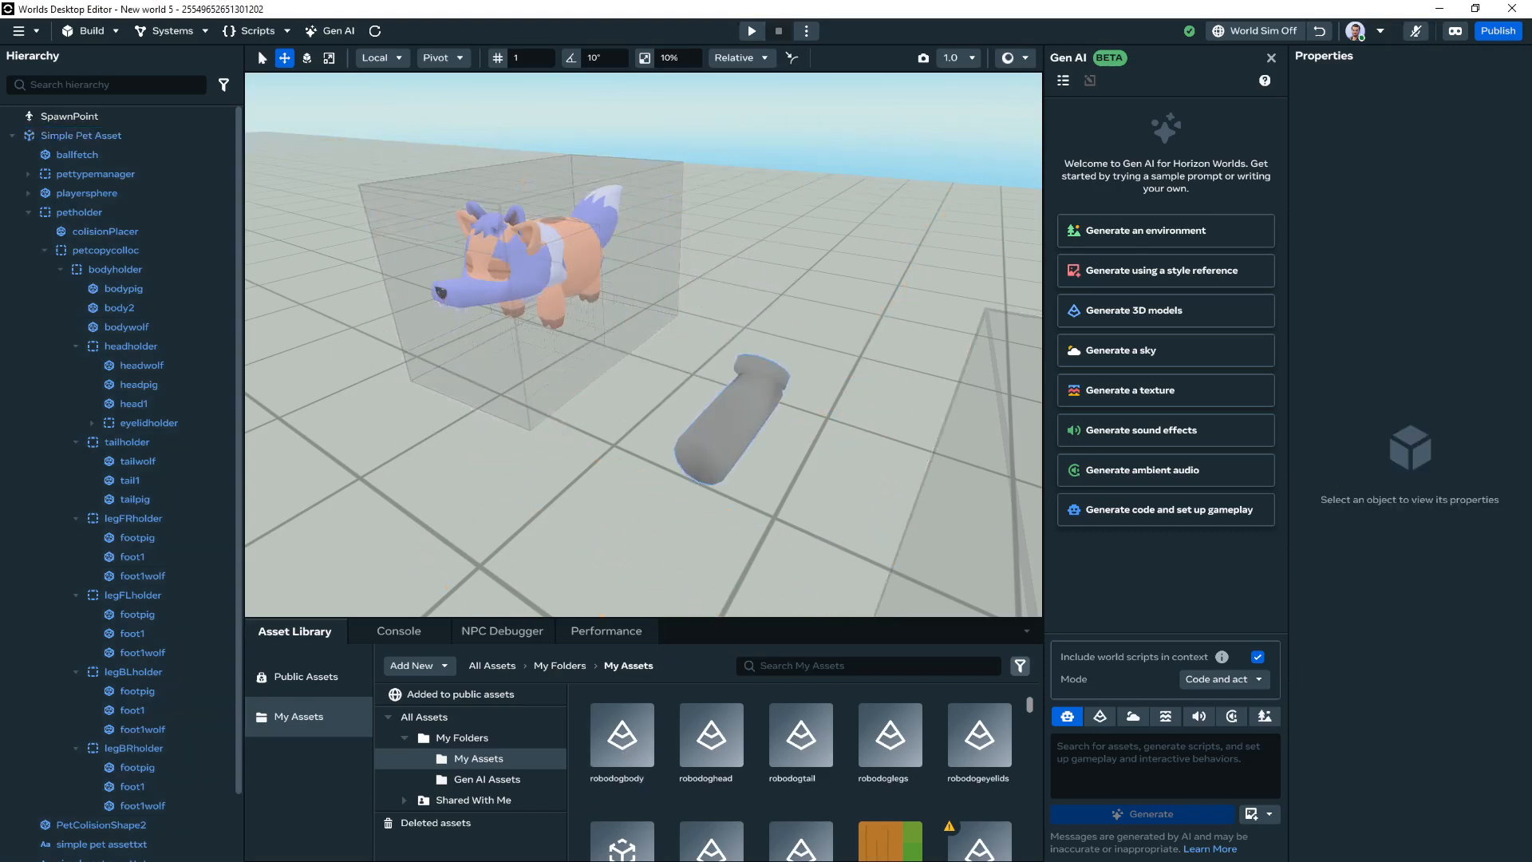
click(425, 664)
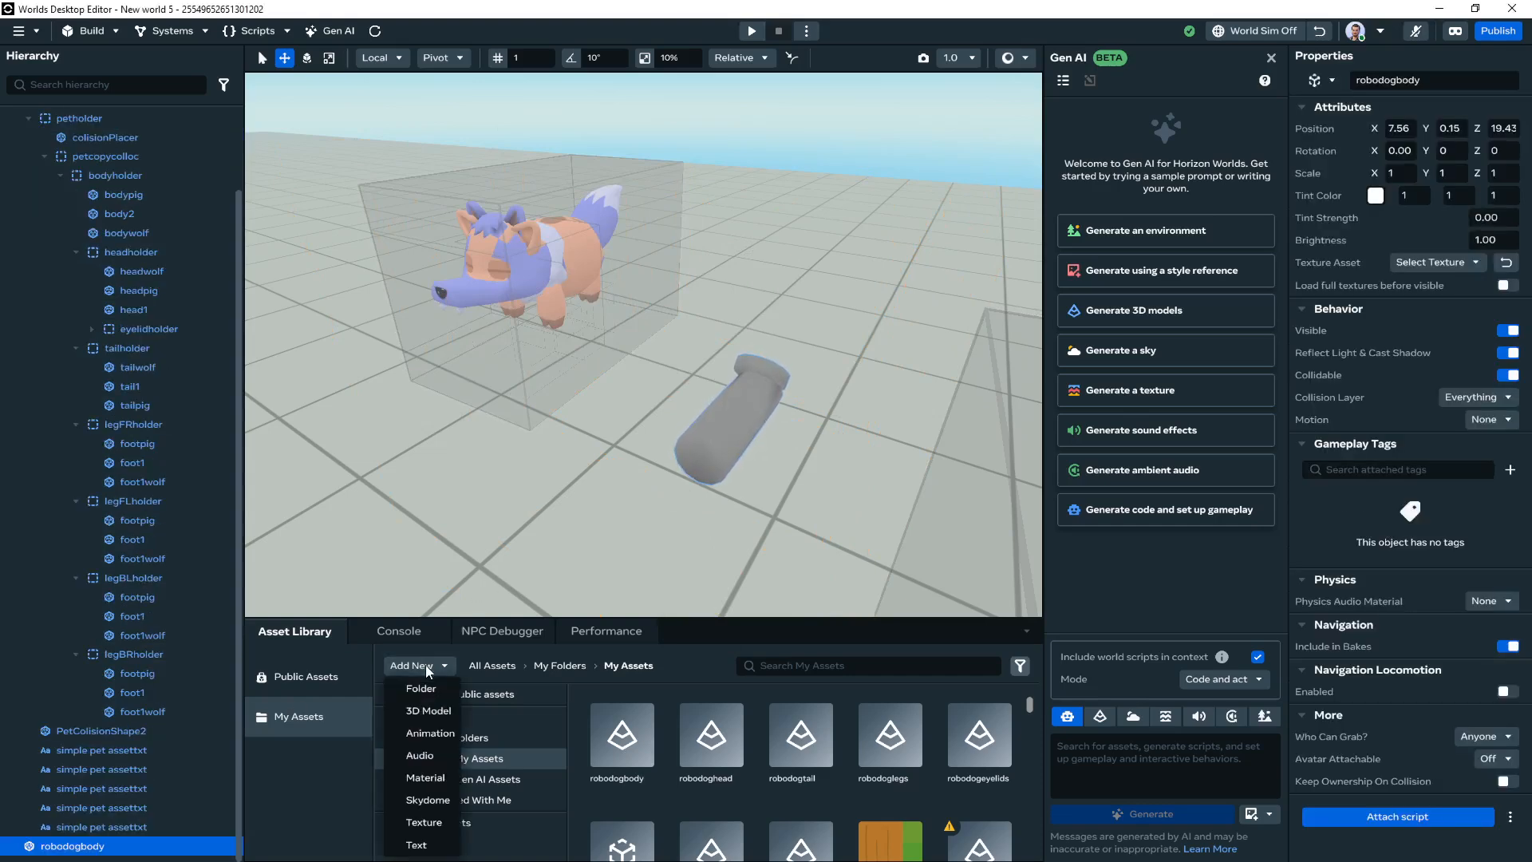
click(443, 817)
click(755, 447)
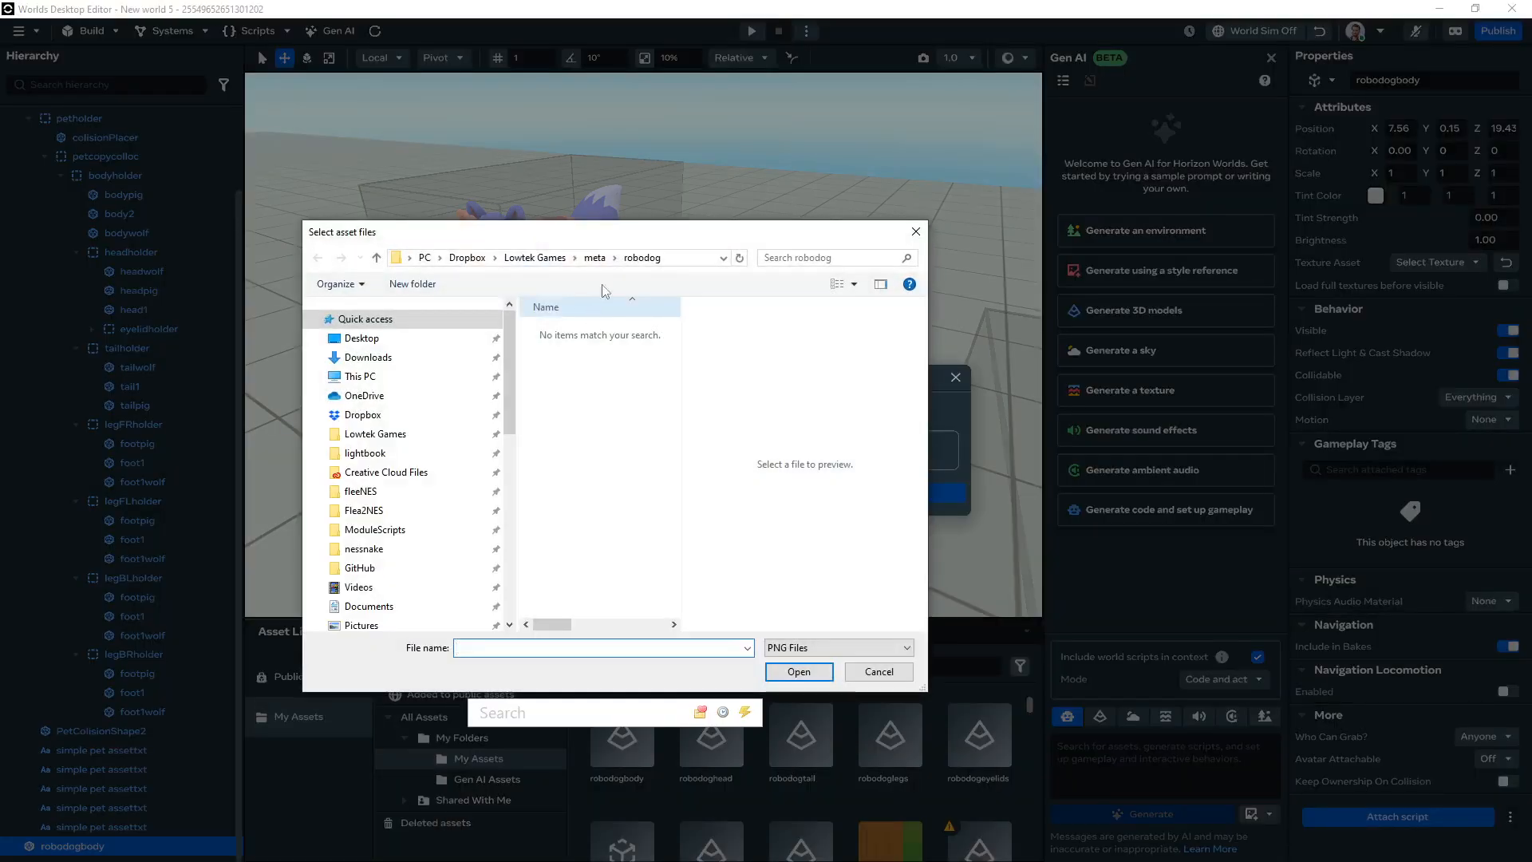
scroll(612, 471, down, 3)
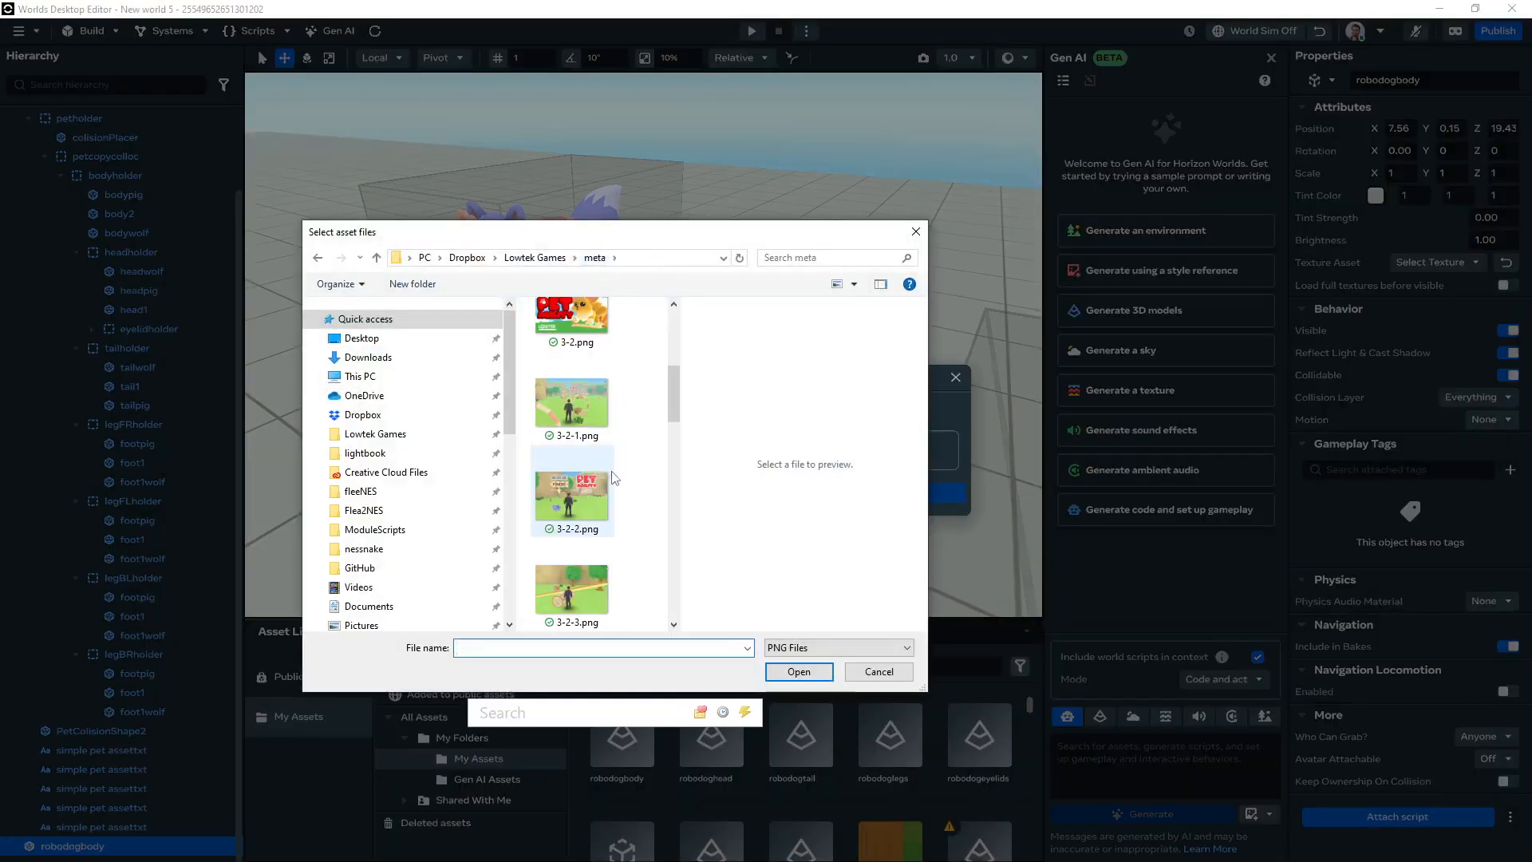
scroll(614, 477, down, 10)
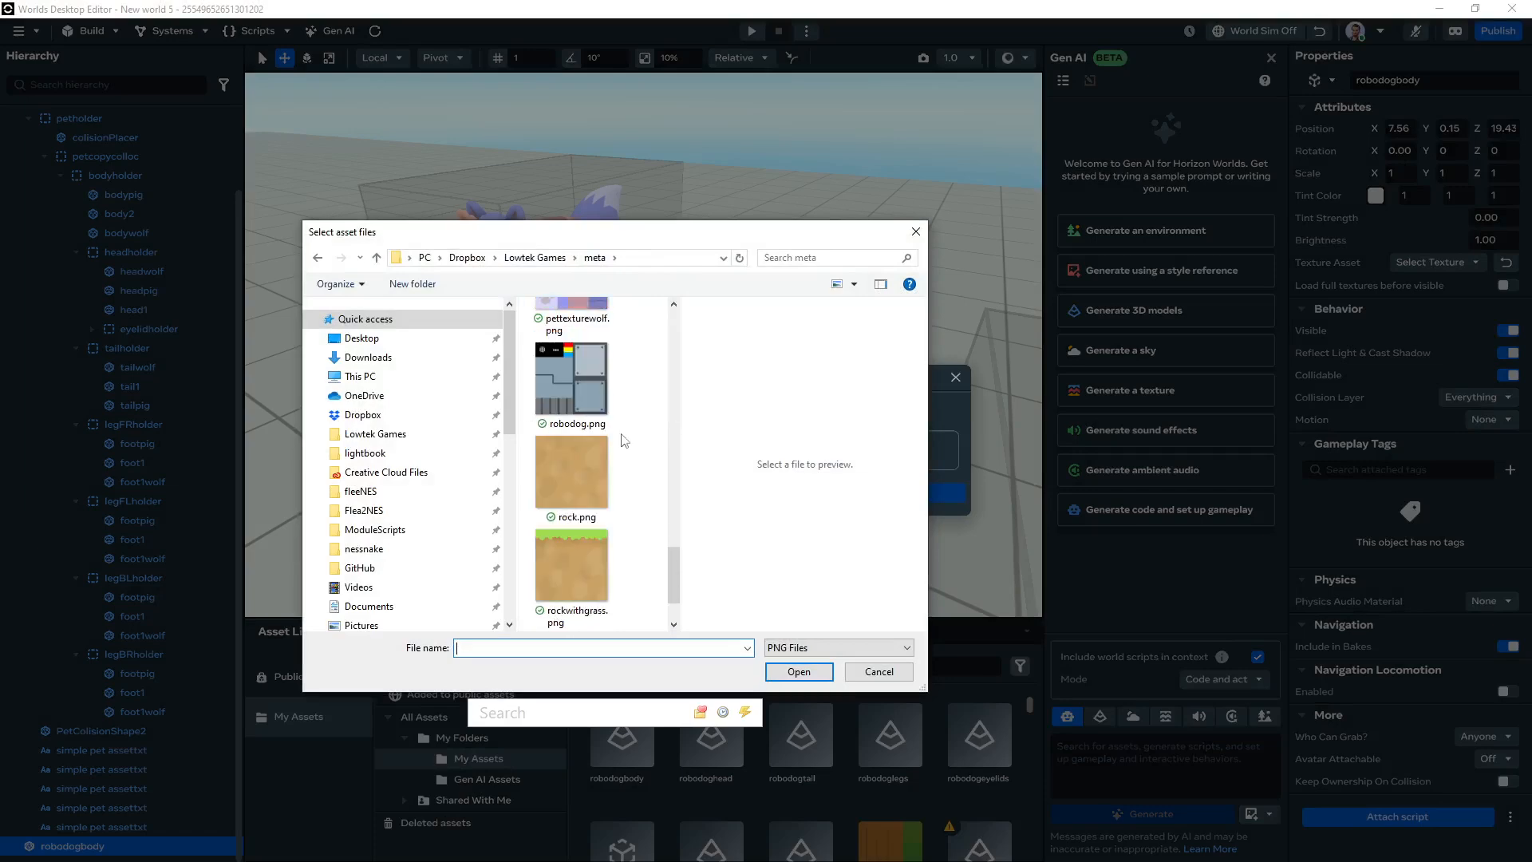
click(571, 379)
click(811, 672)
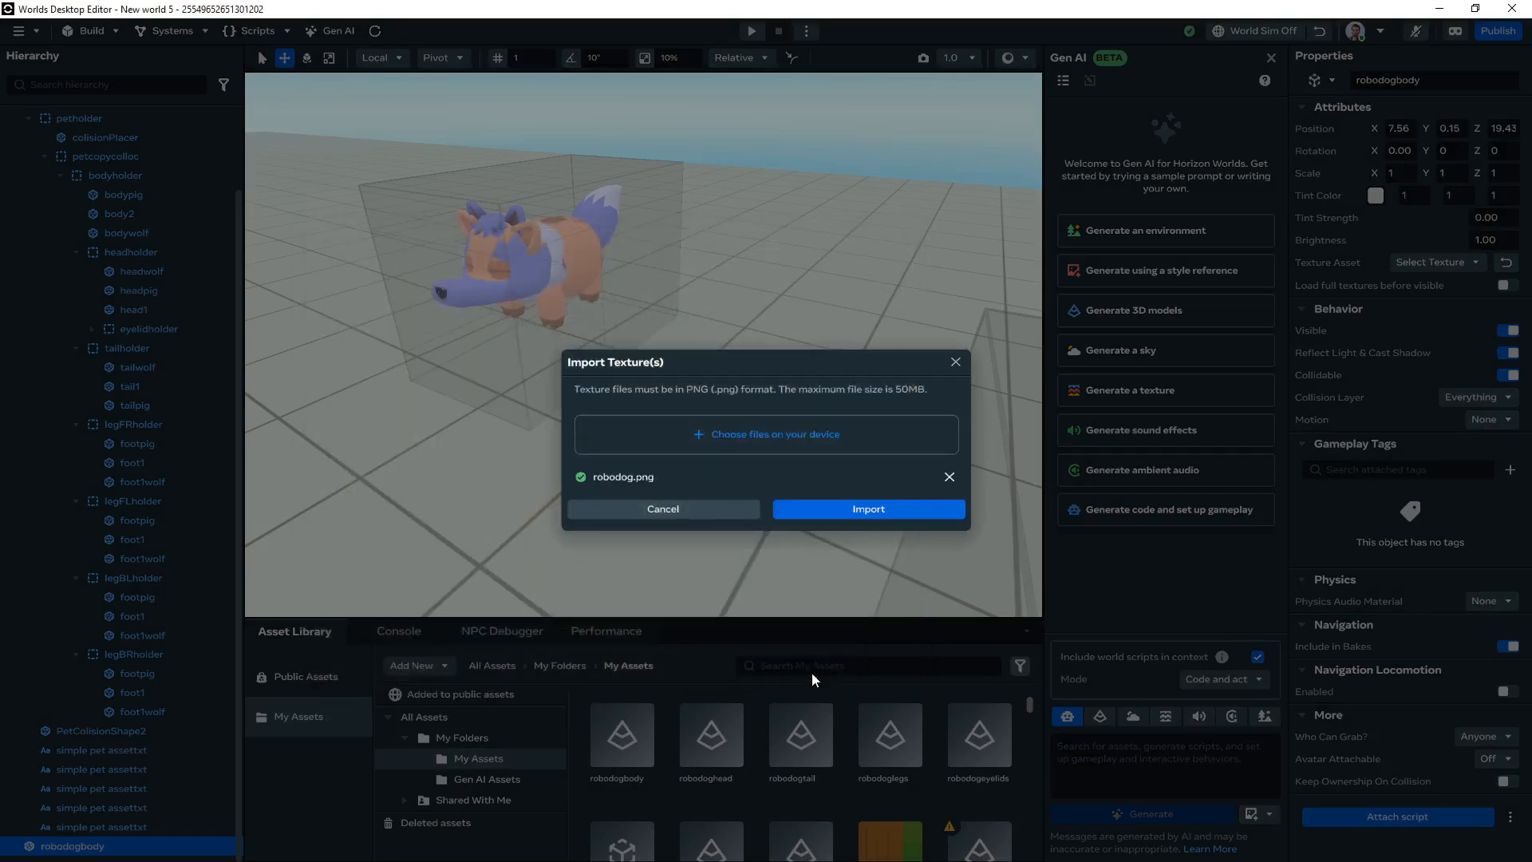
click(838, 508)
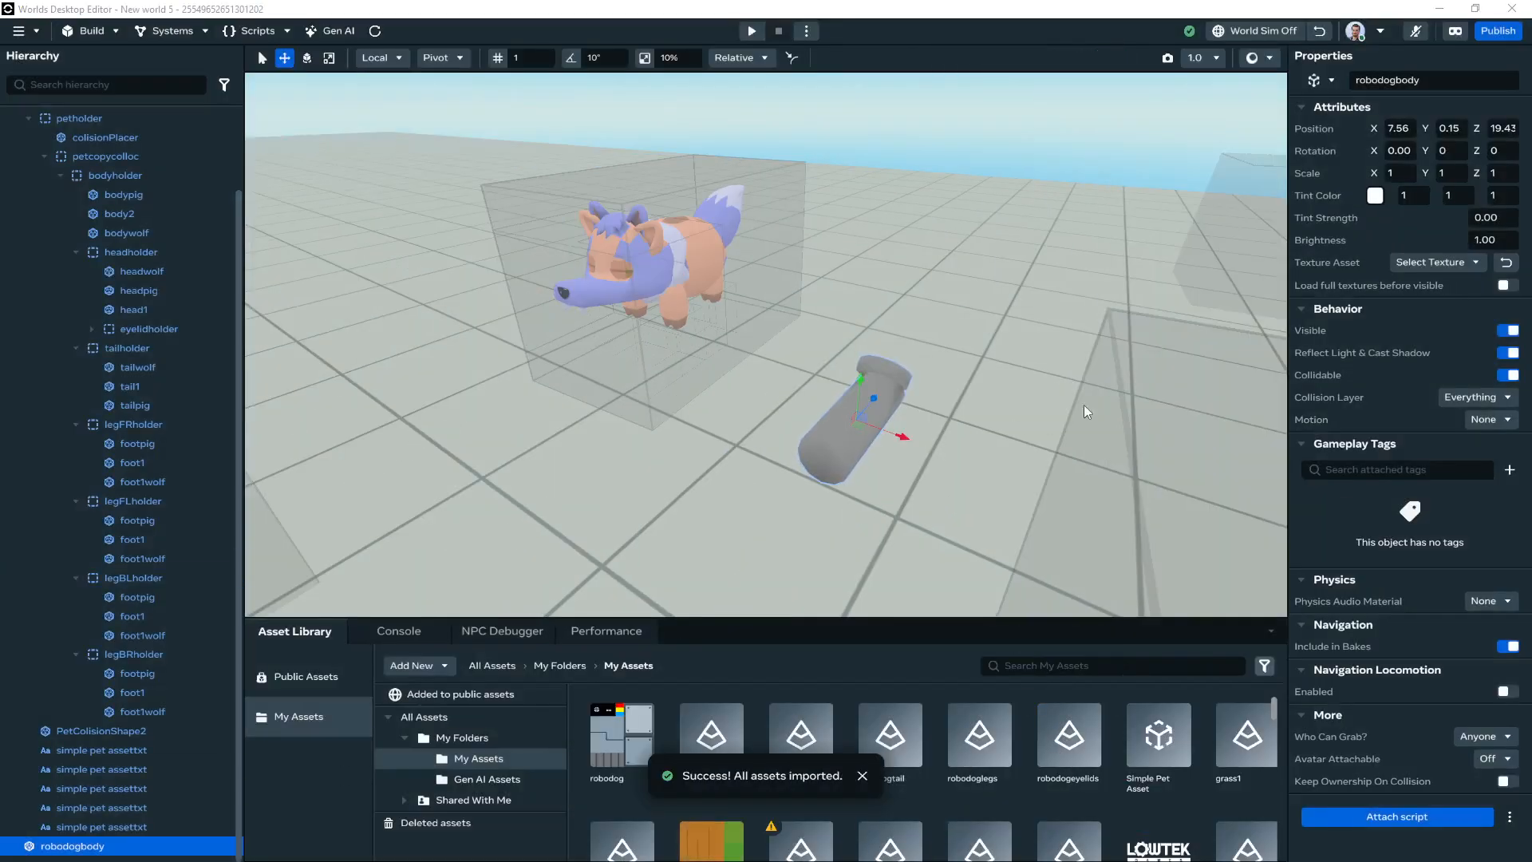
Assign the robodog texture asset to the robodogbody model
click(1023, 397)
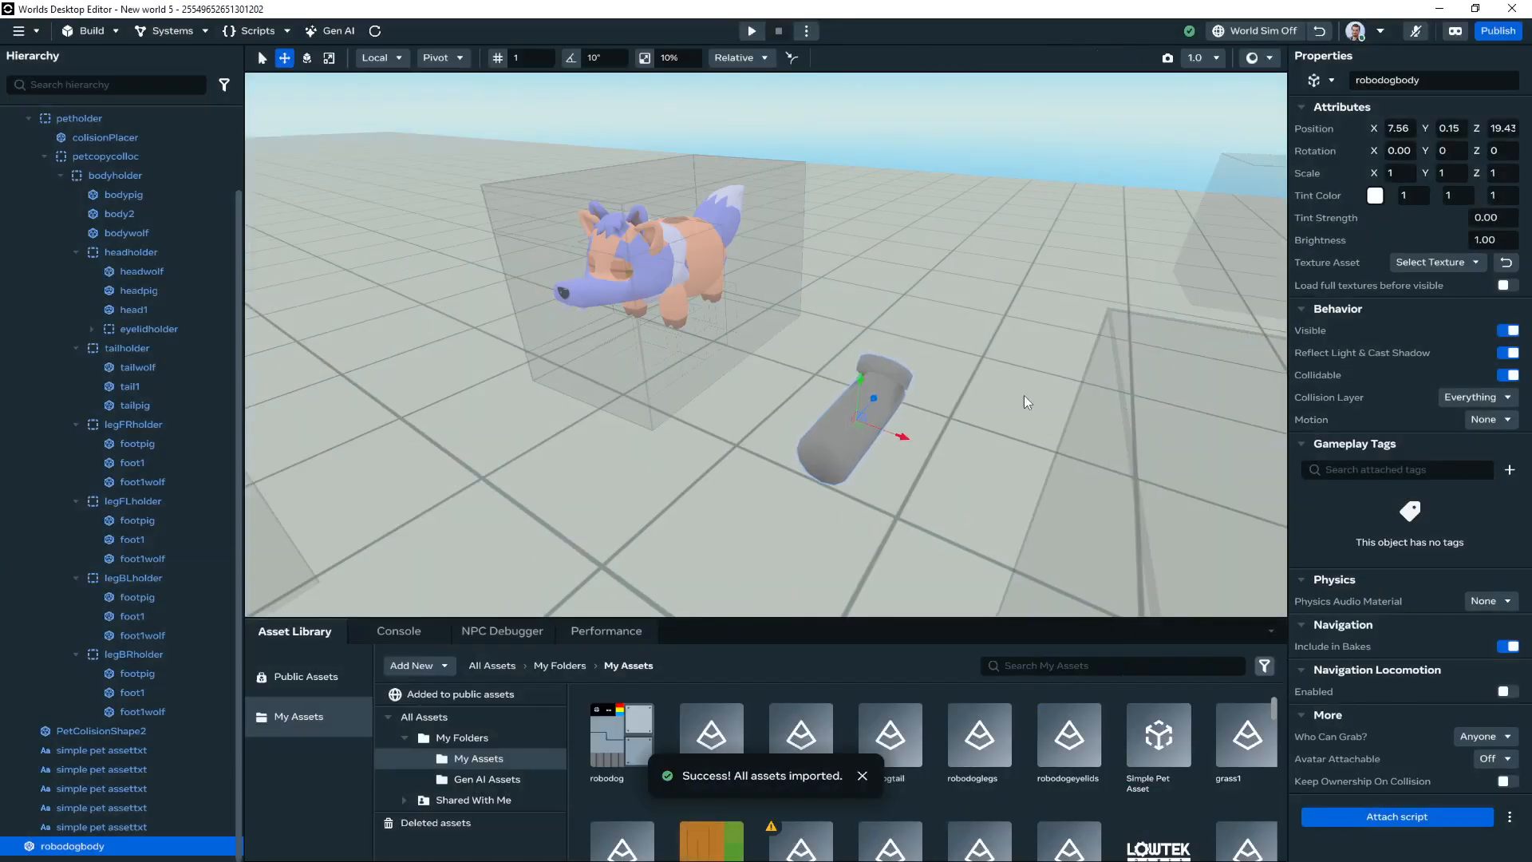
click(869, 405)
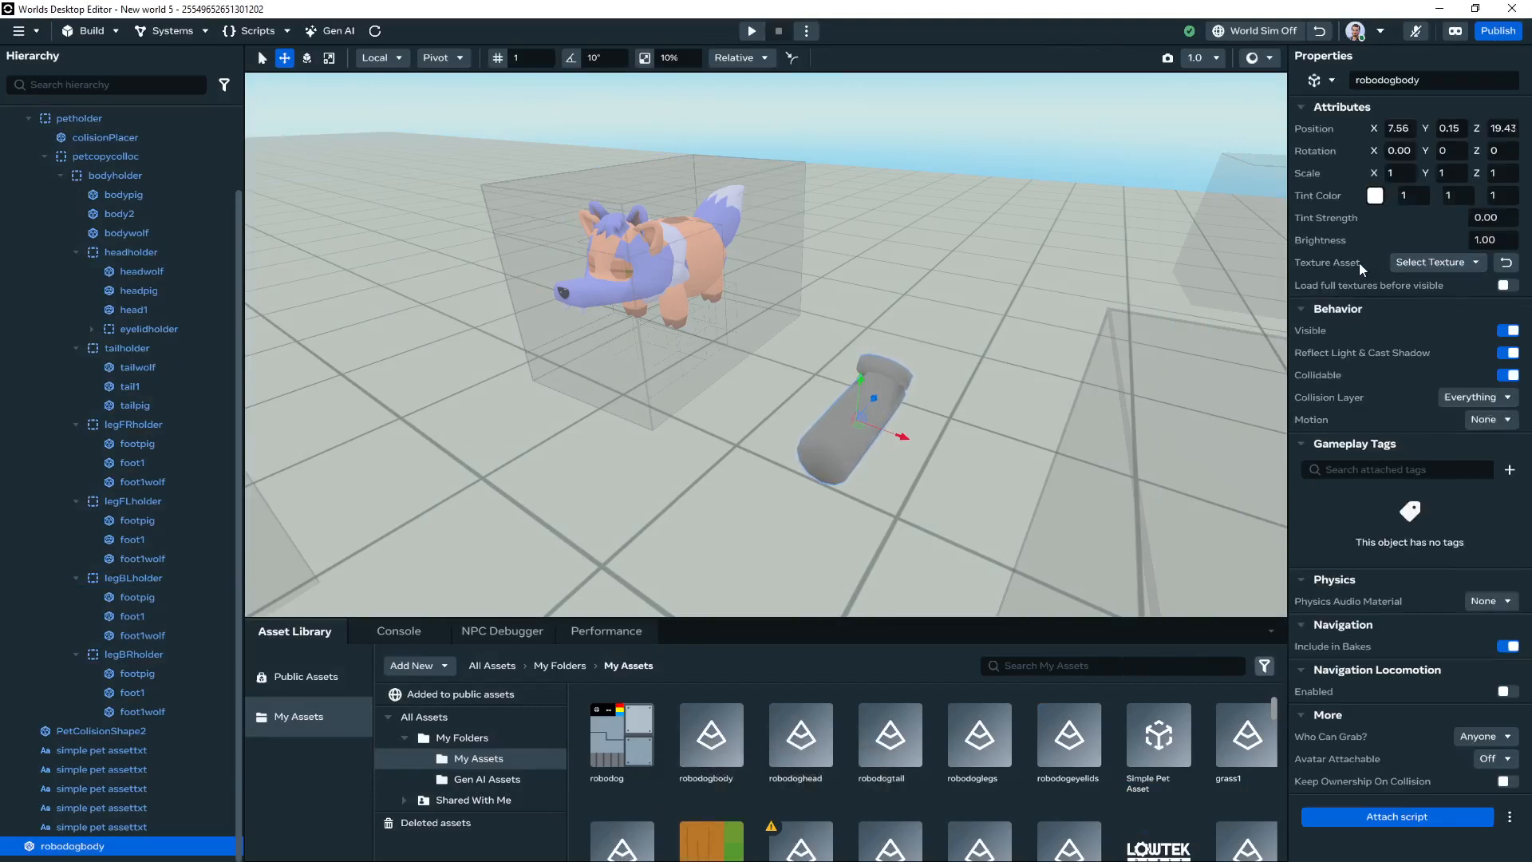
click(1421, 261)
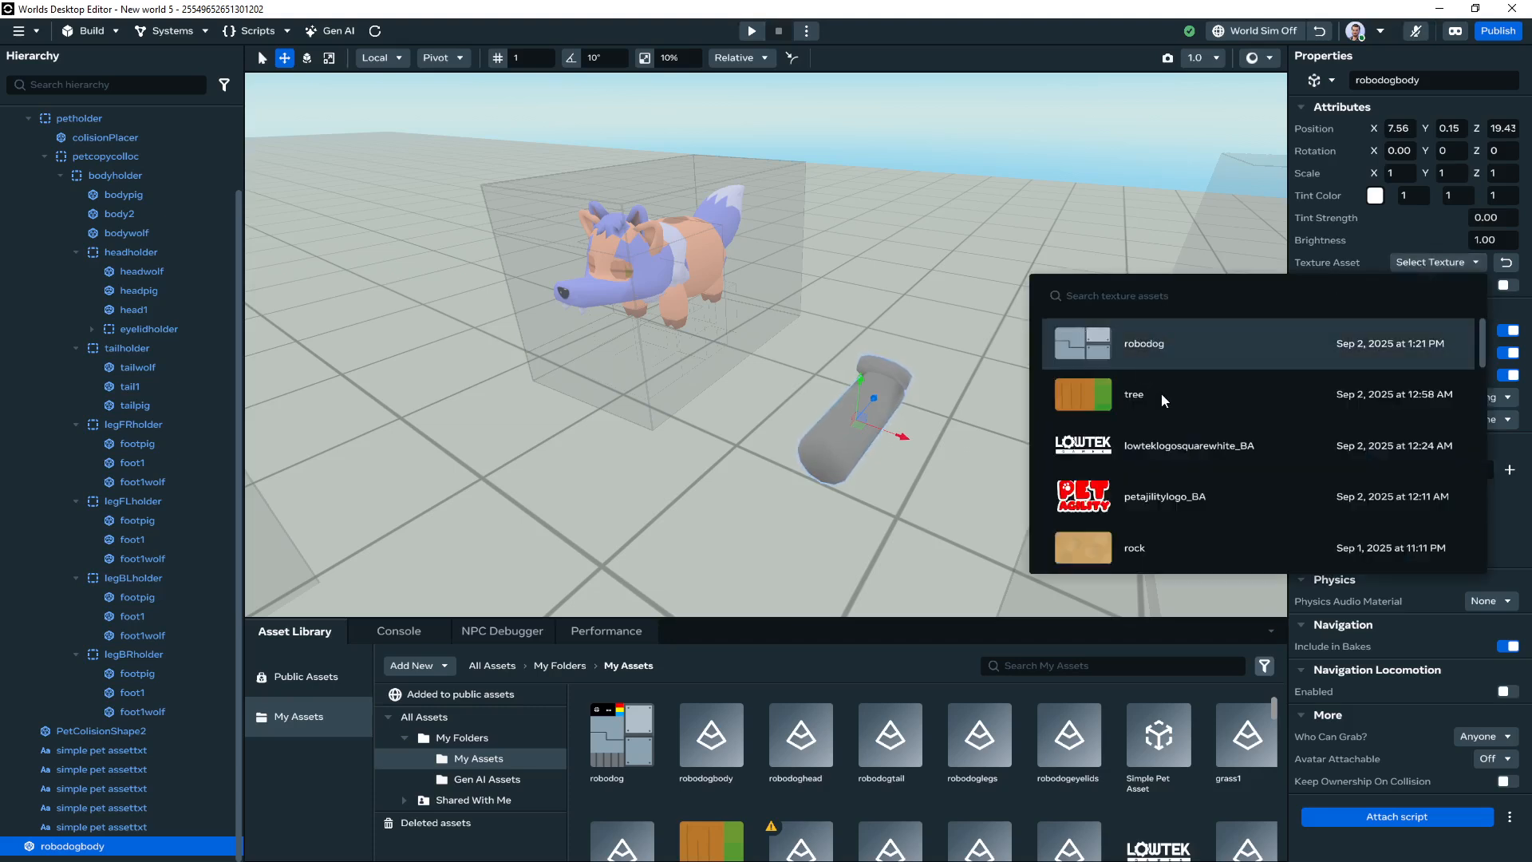
click(1144, 342)
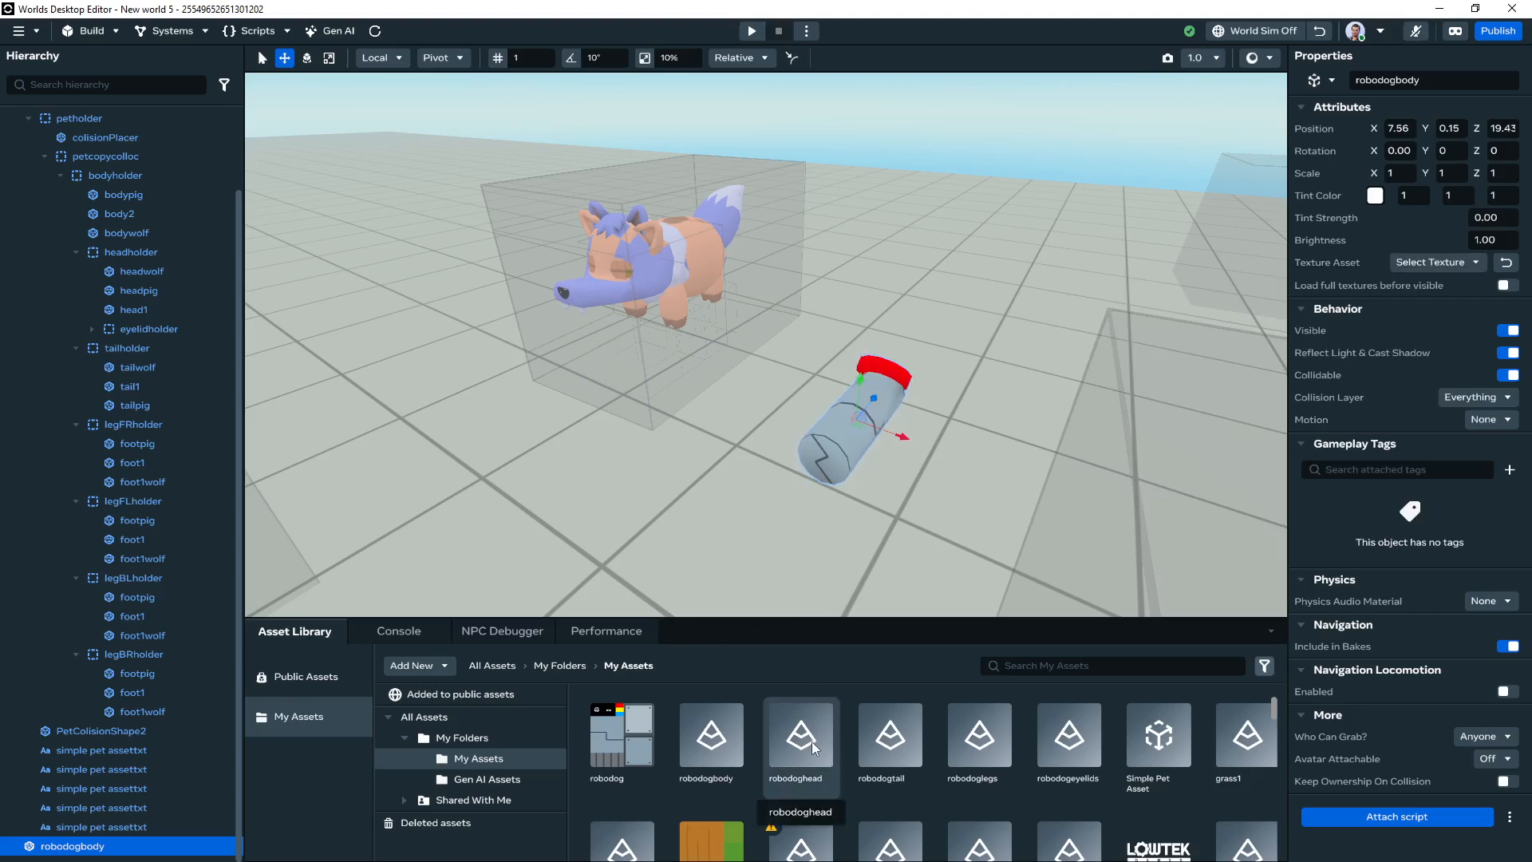
Place the robodoghead model beside the robot dog's body and assign it the robodog texture
drag(812, 740, 961, 399)
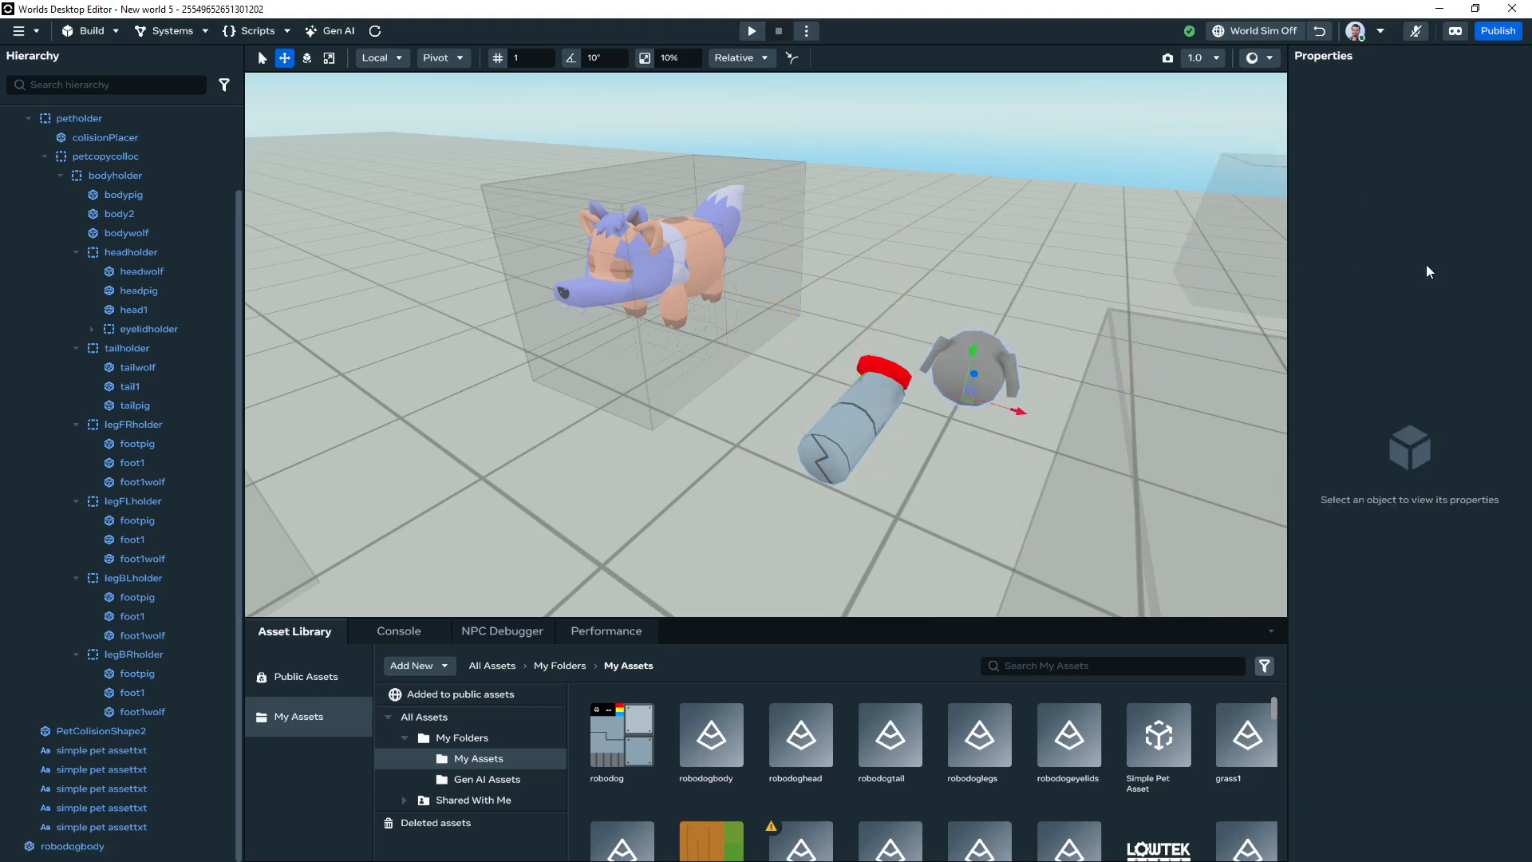
click(978, 358)
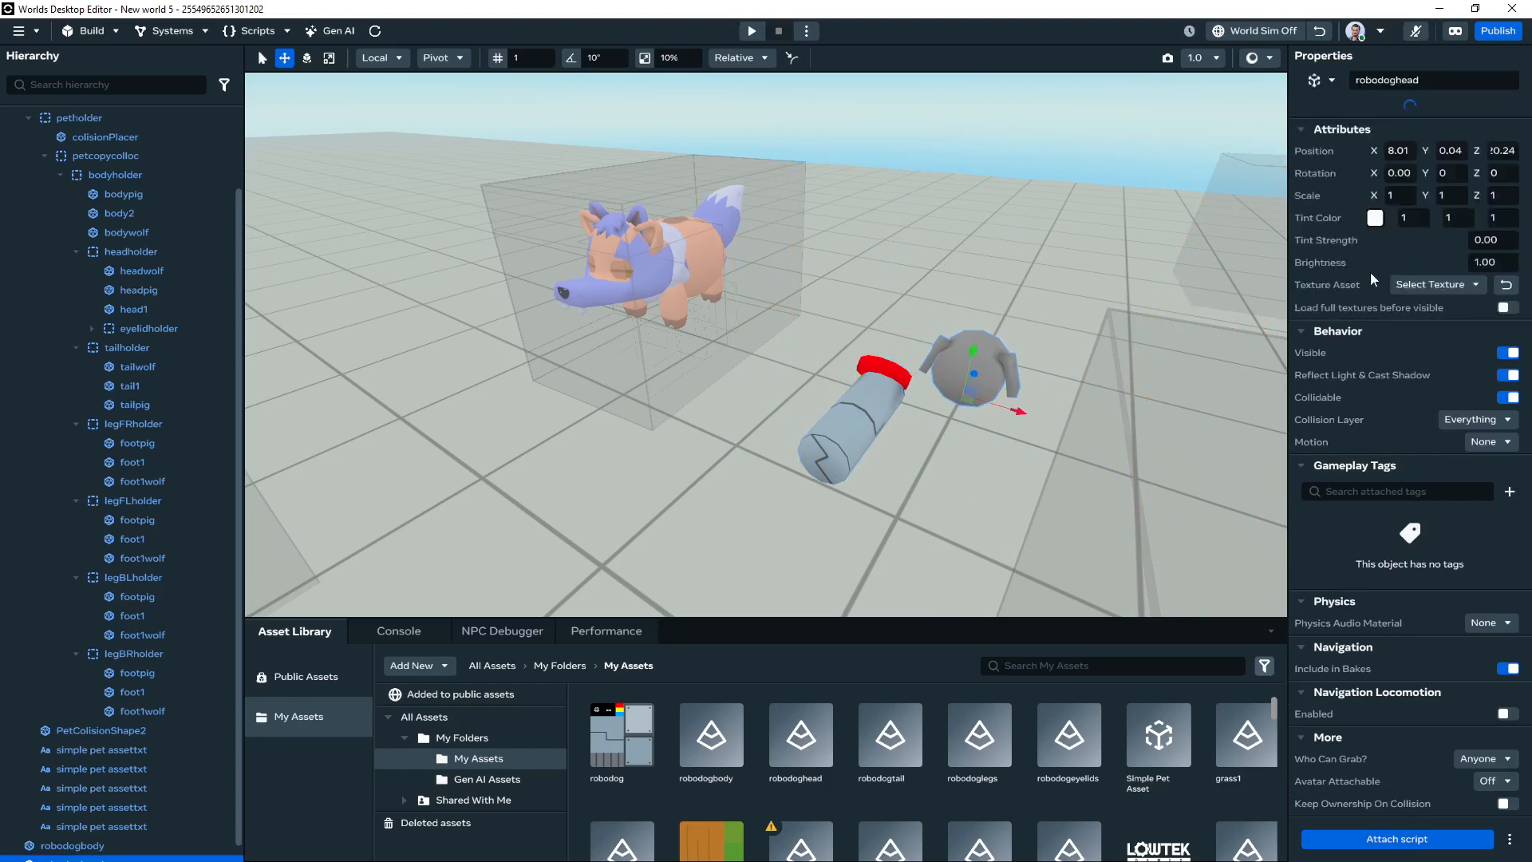
click(1418, 261)
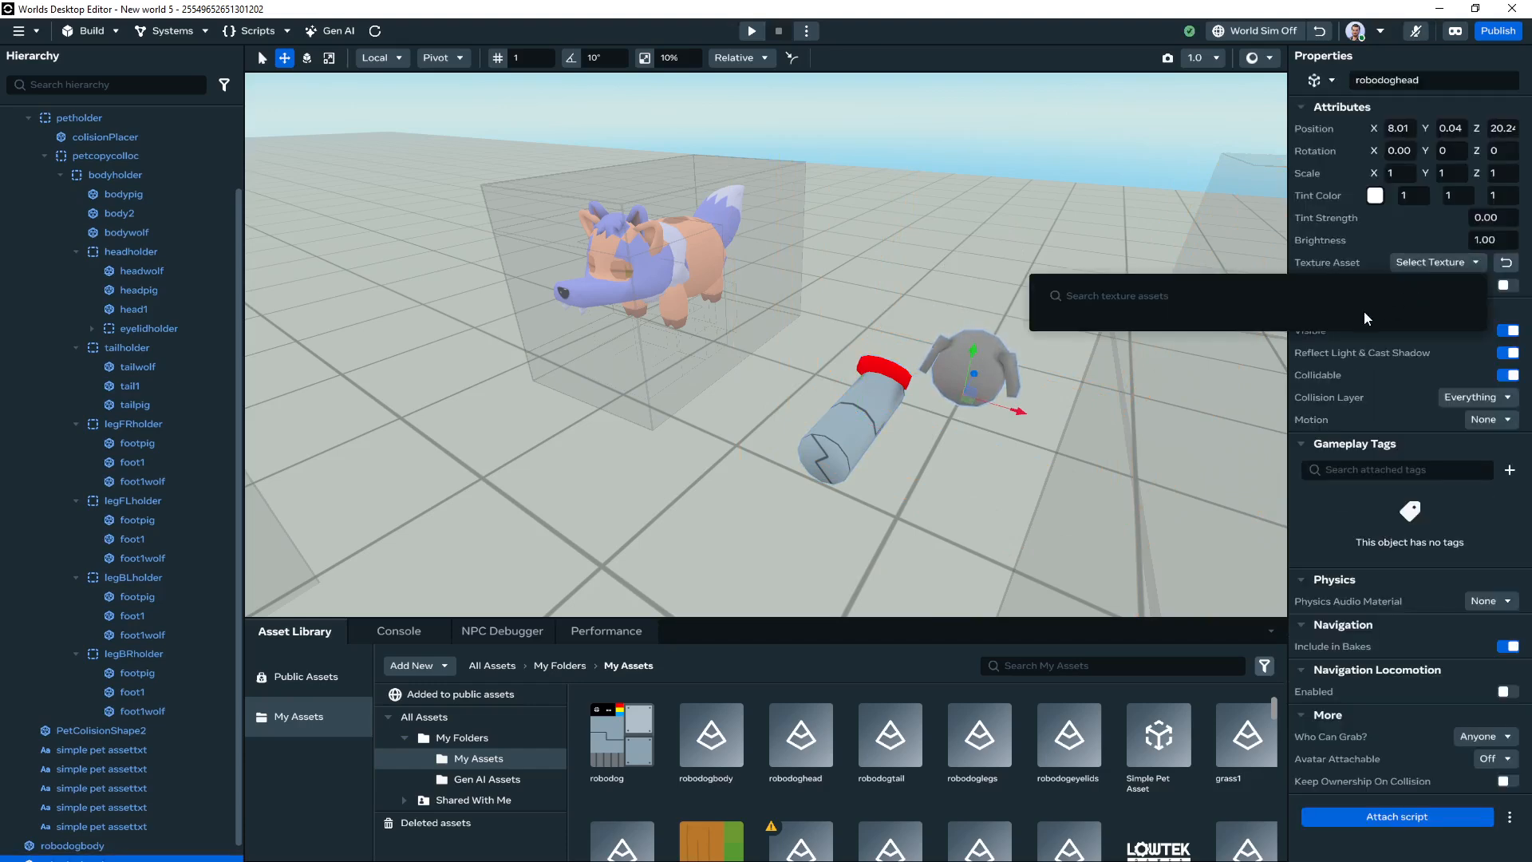
click(1129, 349)
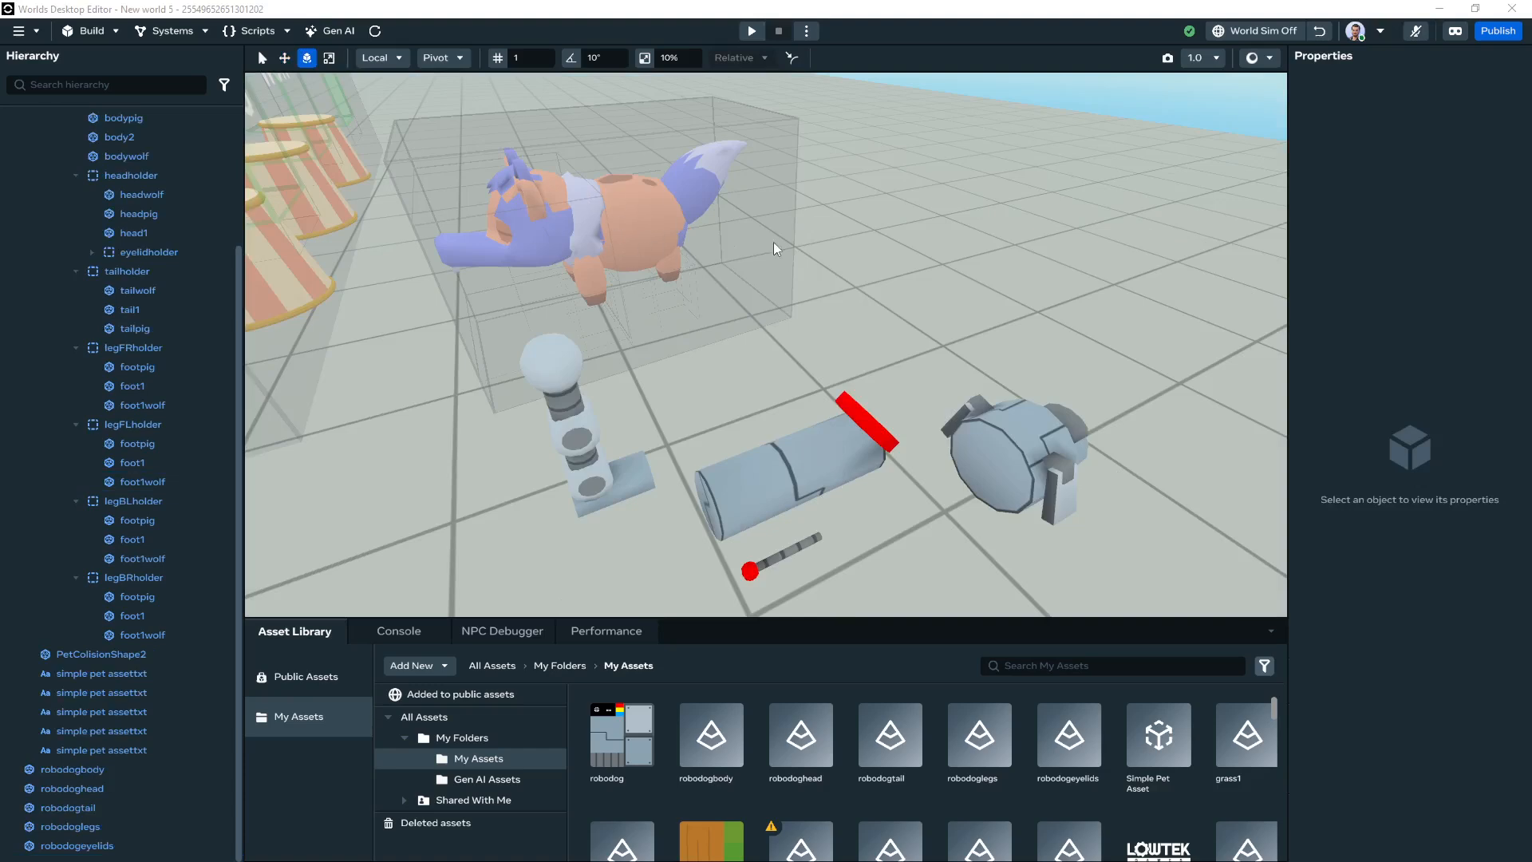
Add the gameplay tag "fox" to the robodoglegs model
right_drag(774, 249, 614, 192)
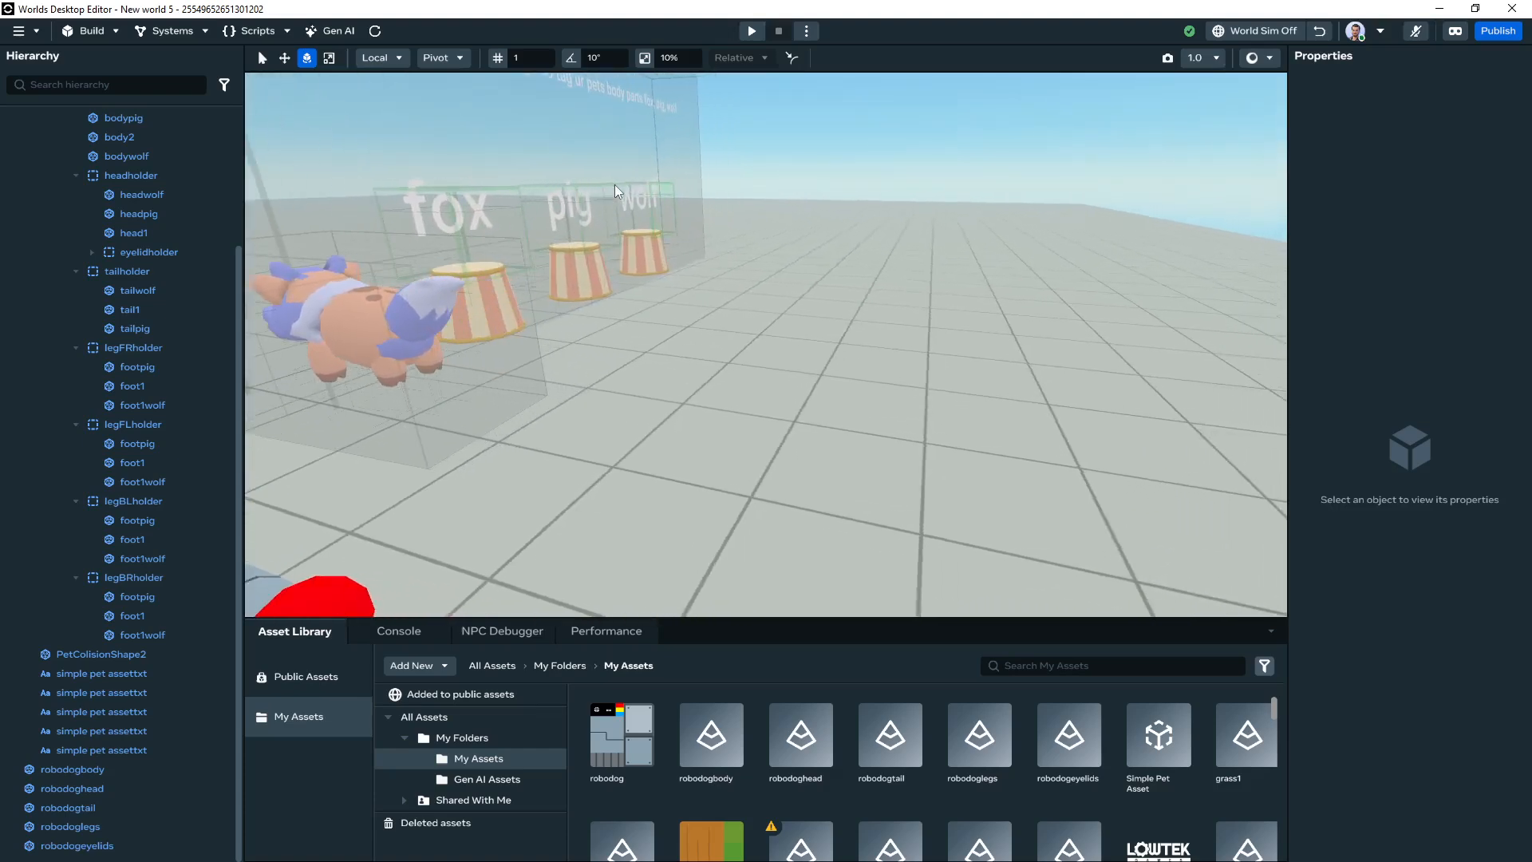
mouse_move(467, 263)
right_down()
mouse_move(517, 239)
mouse_move(724, 310)
right_up()
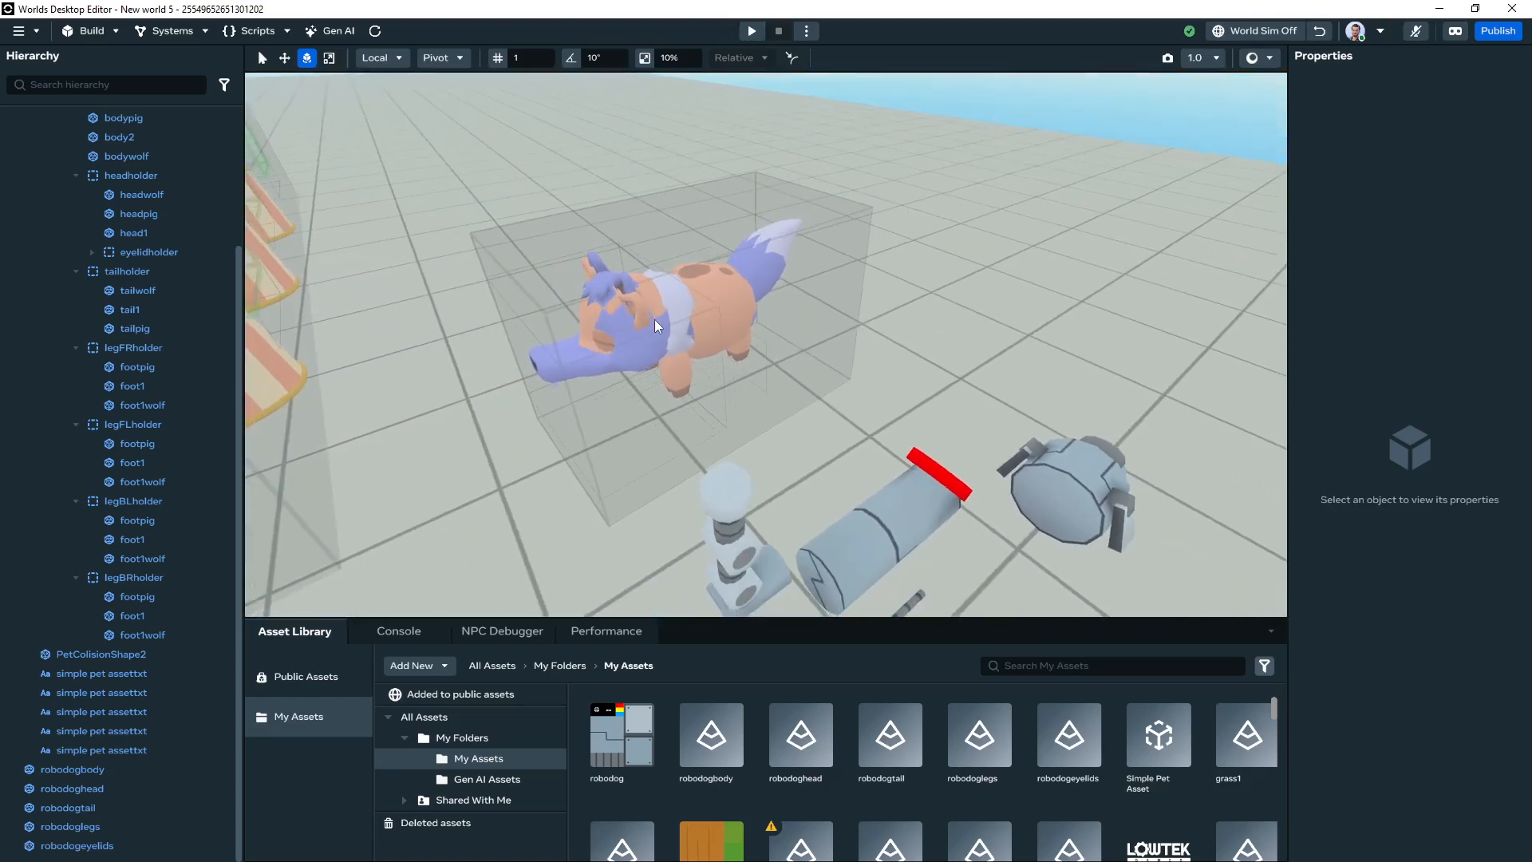
right_drag(660, 358, 647, 352)
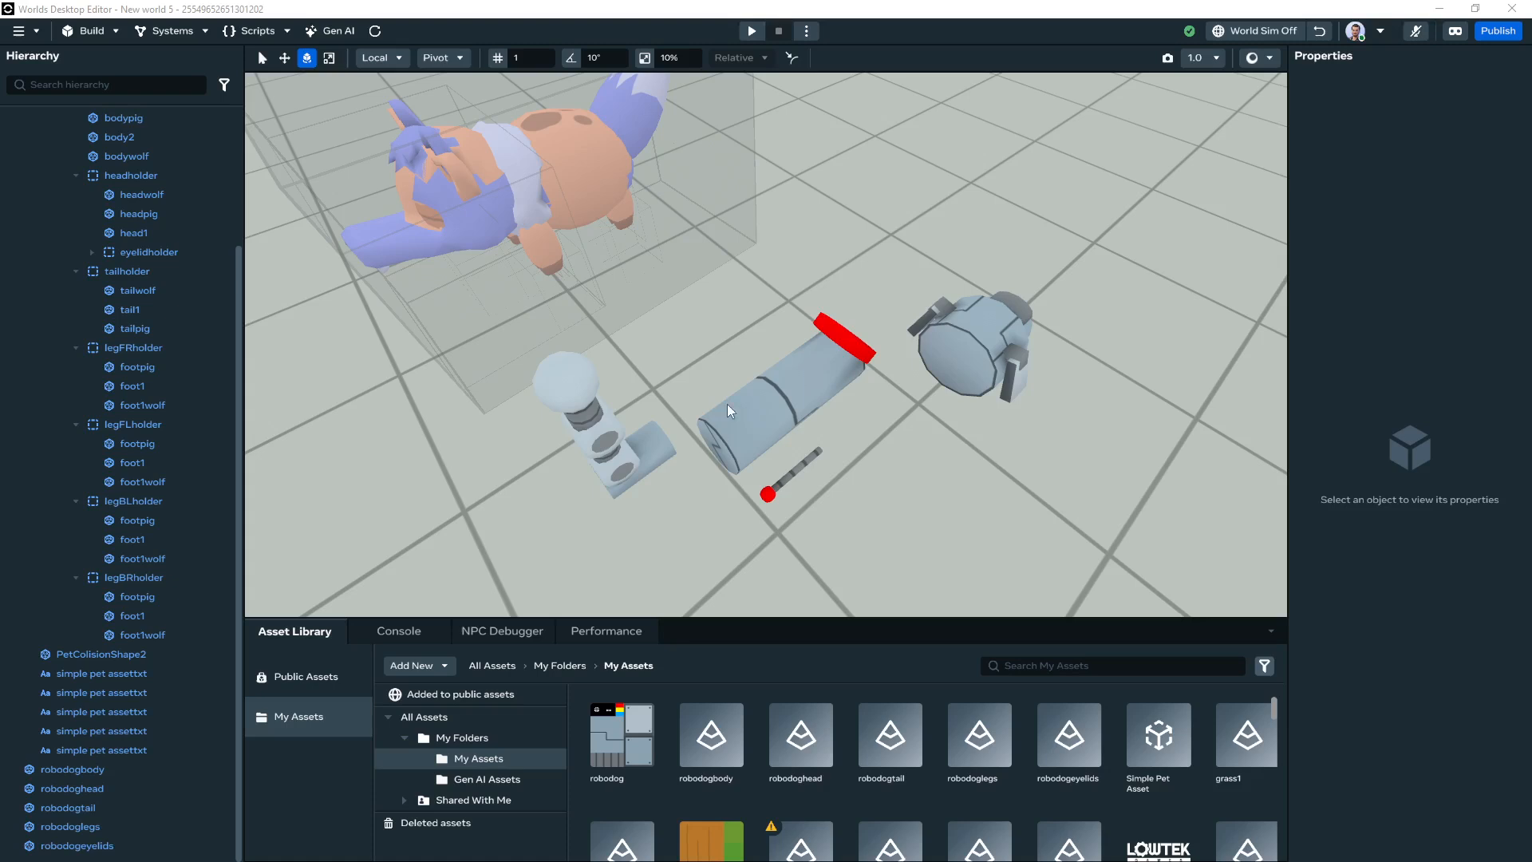
click(646, 459)
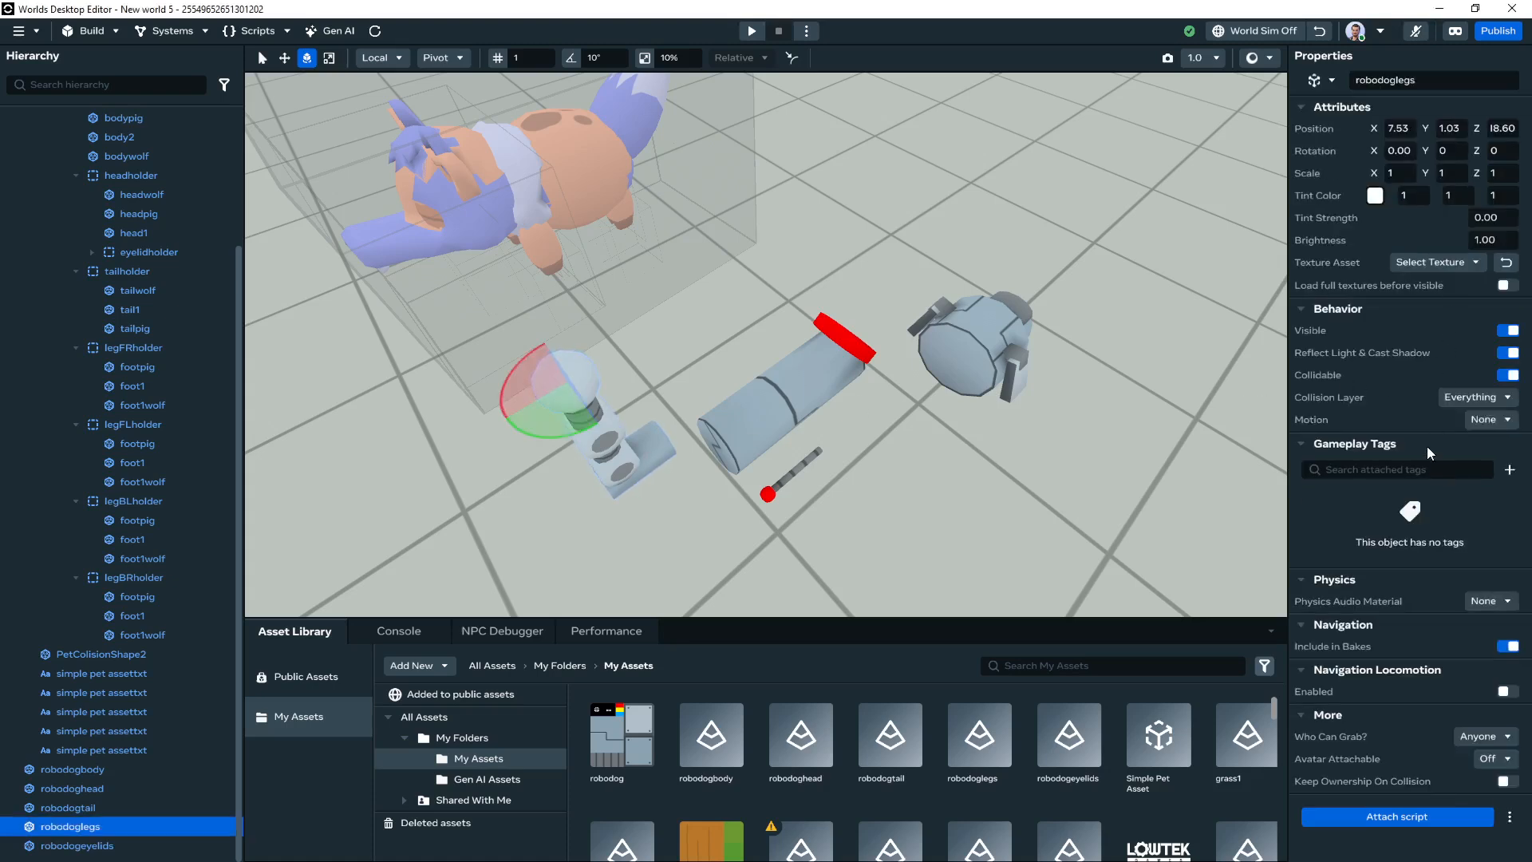
click(1509, 471)
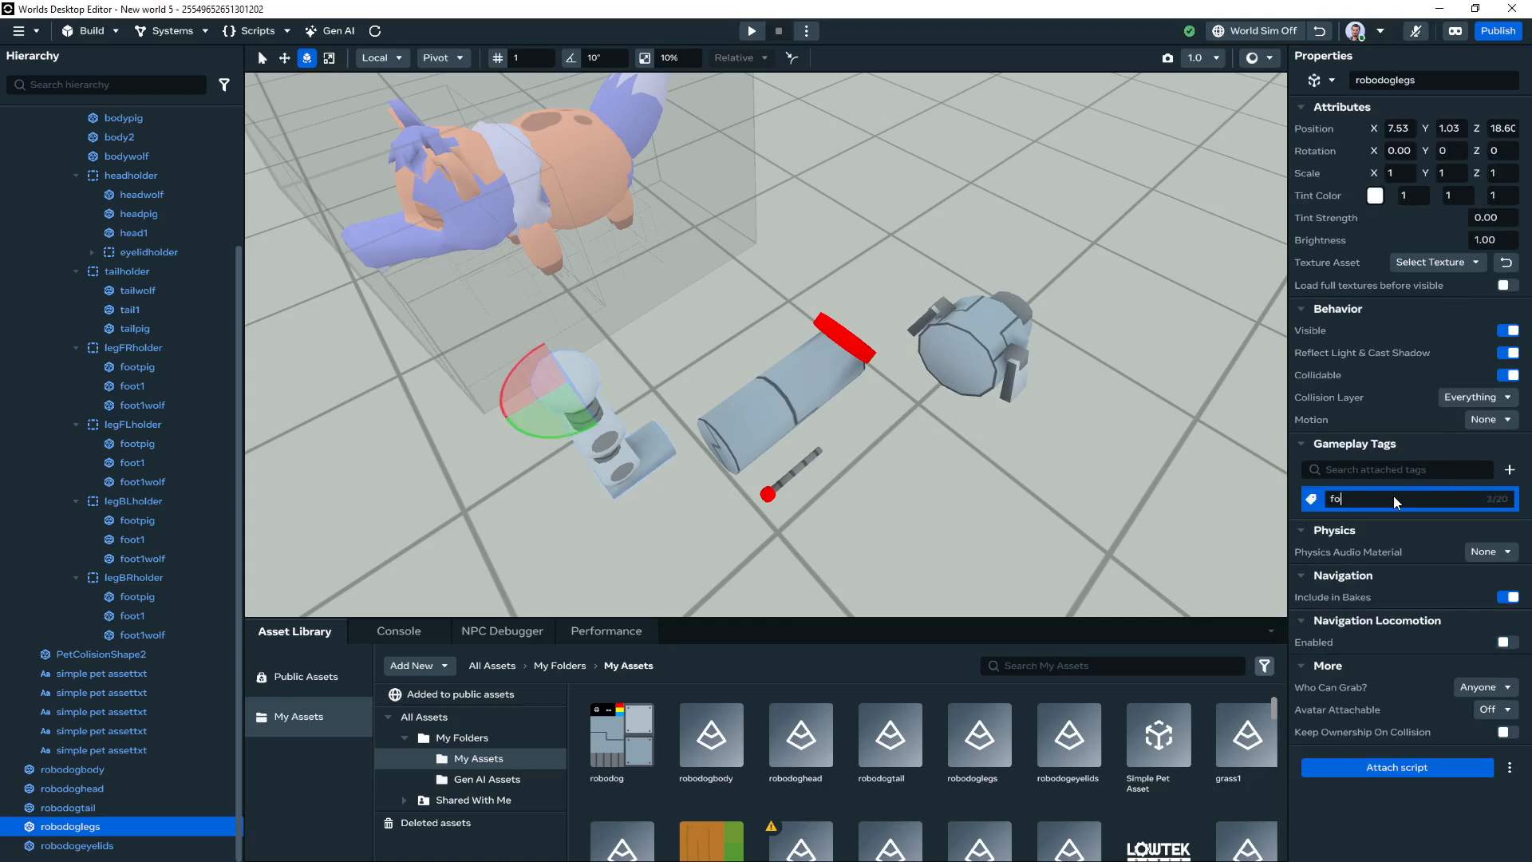
key(Return)
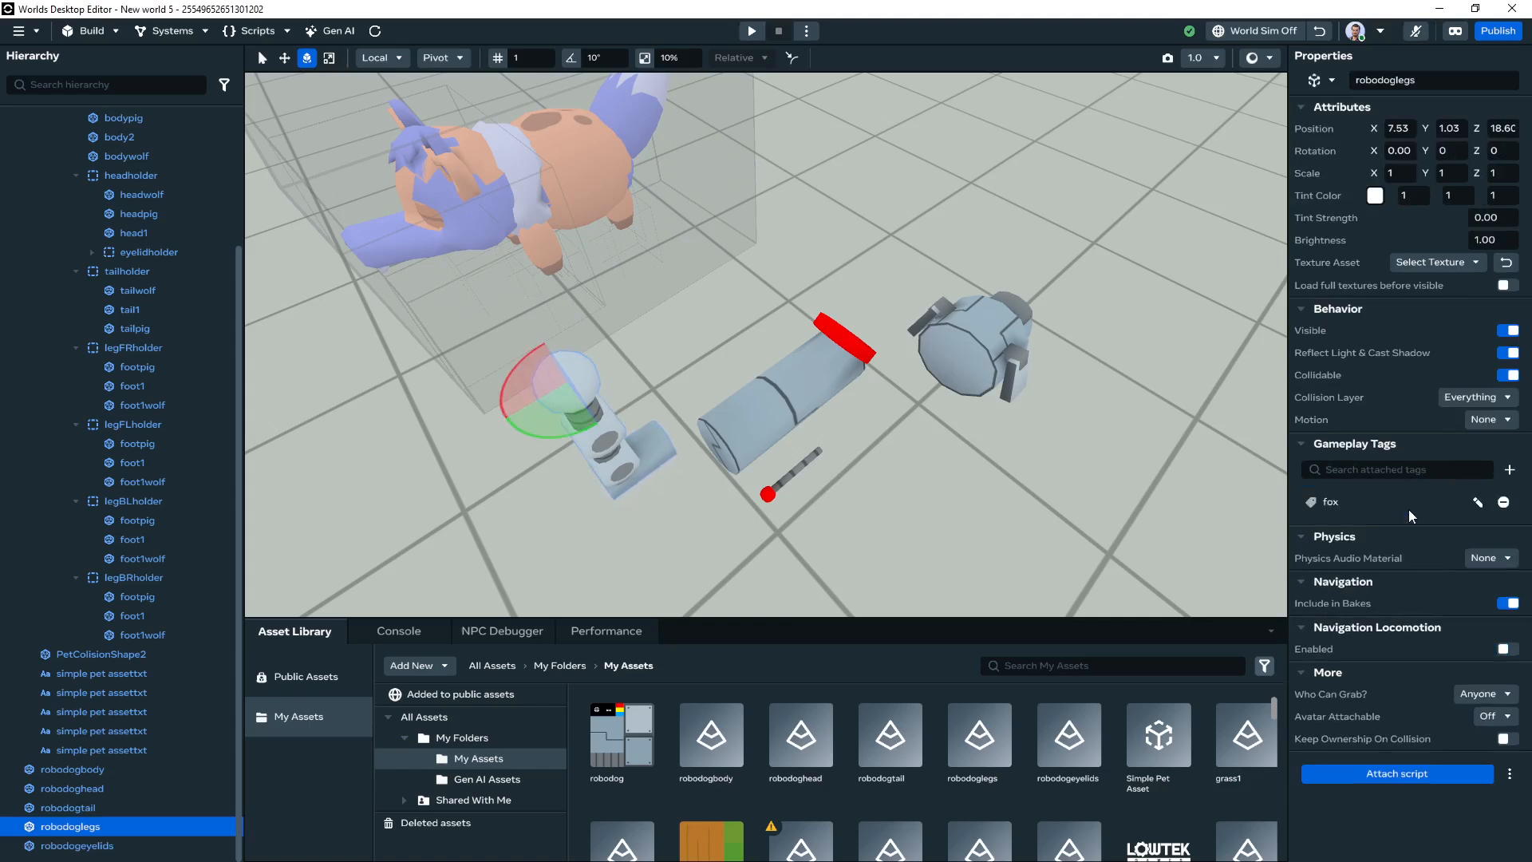
Add the gameplay tag "fox" to the robodogbody model
click(822, 401)
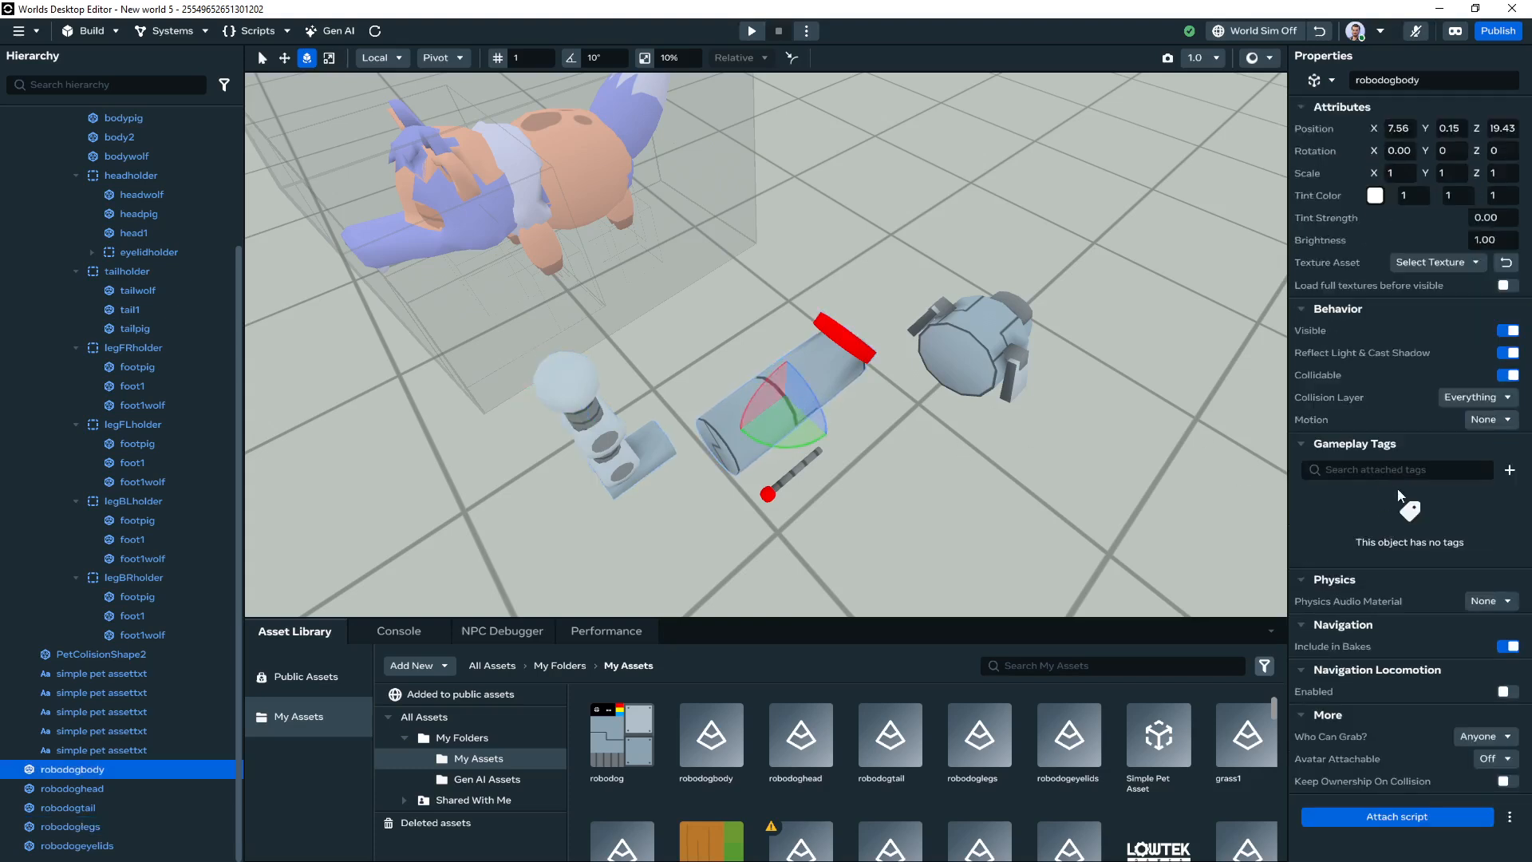
click(1509, 470)
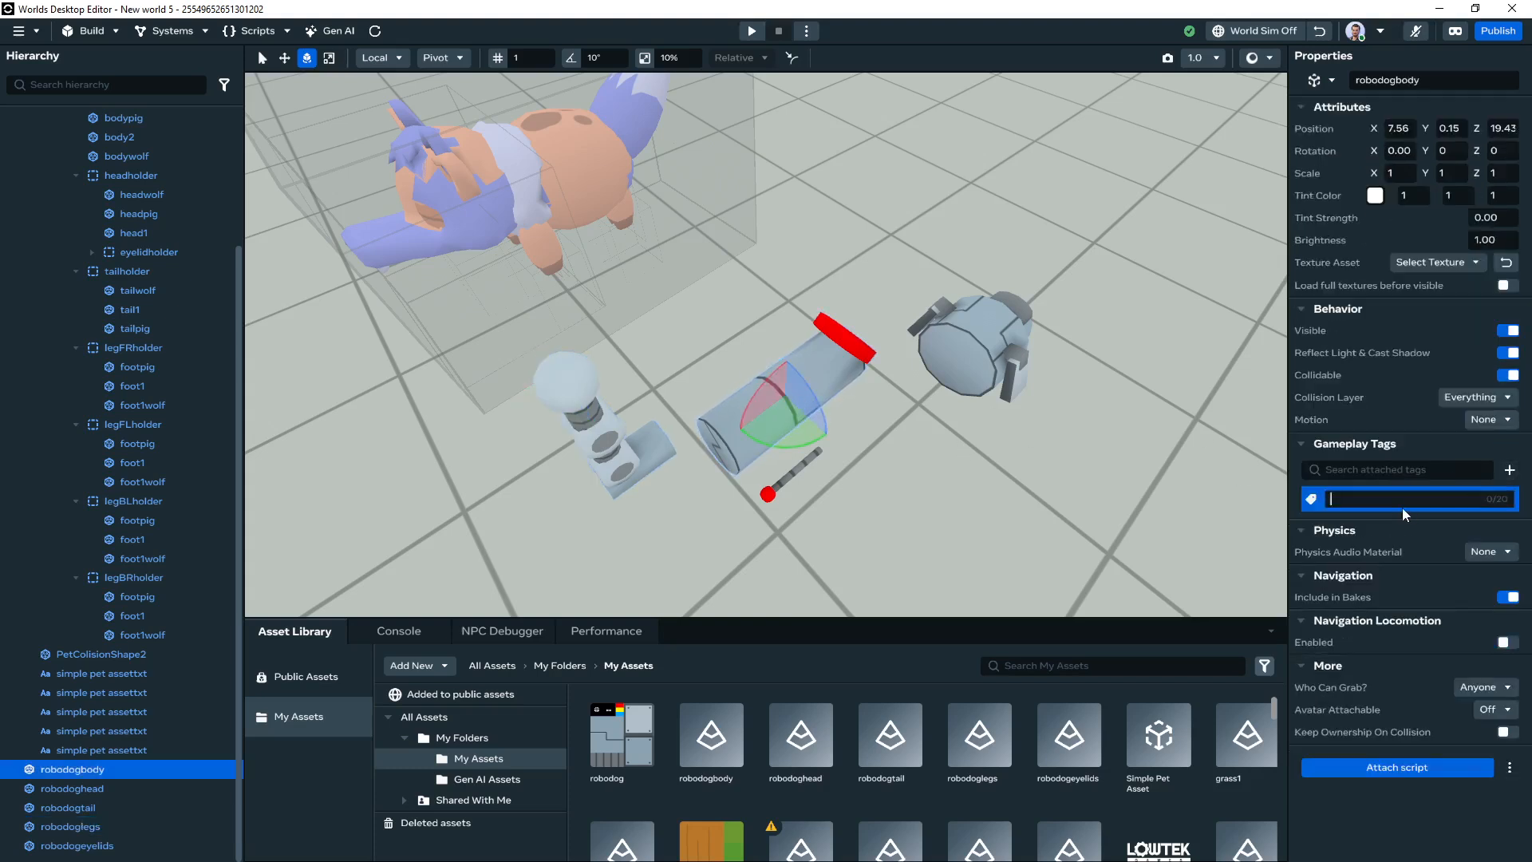
key(Return)
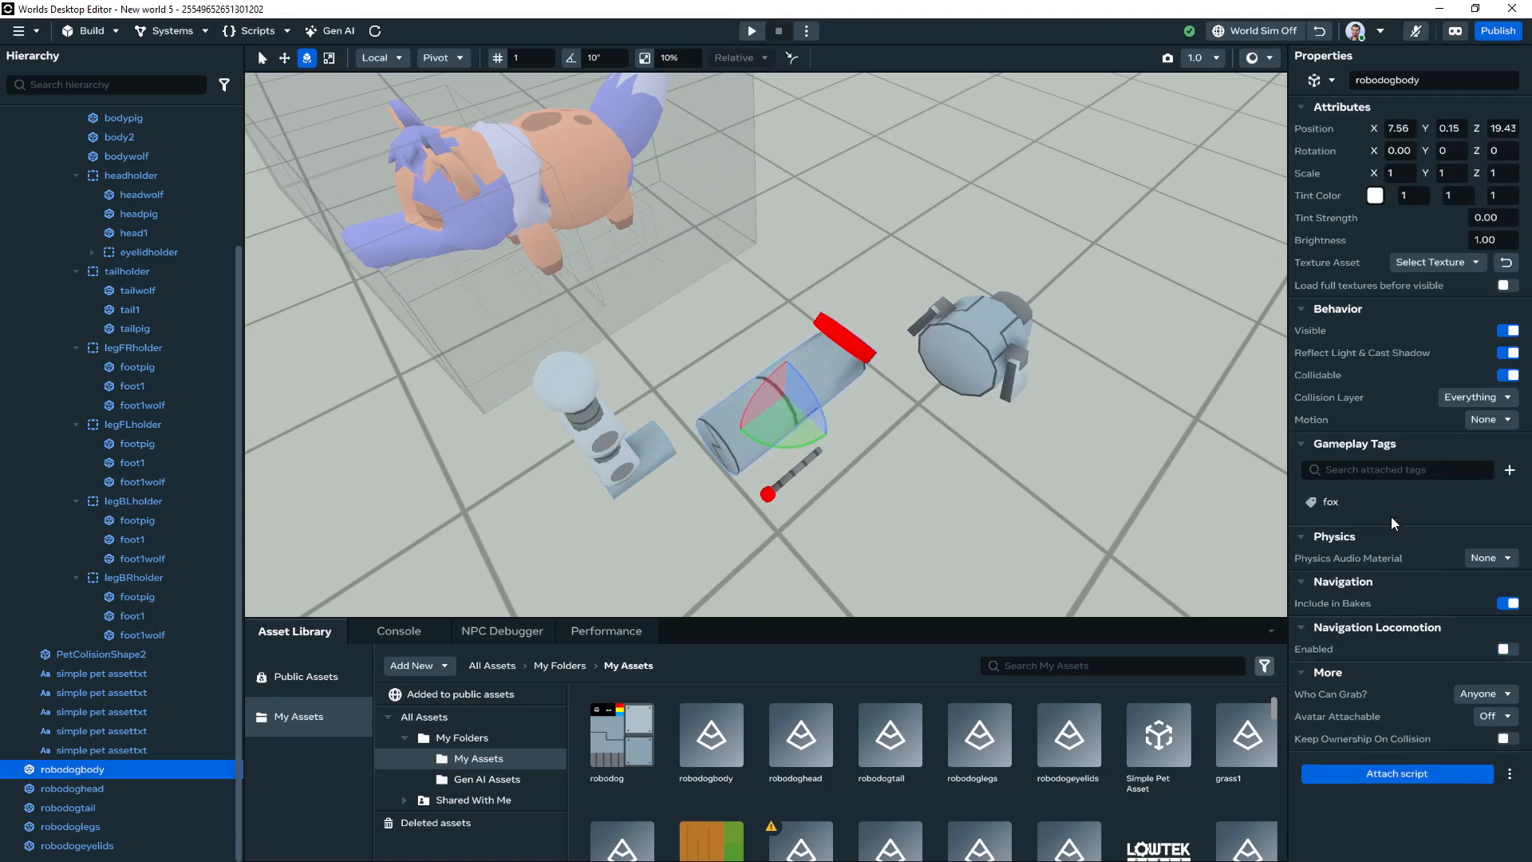
Add the gameplay tag "fox" to the robodoghead model
click(960, 368)
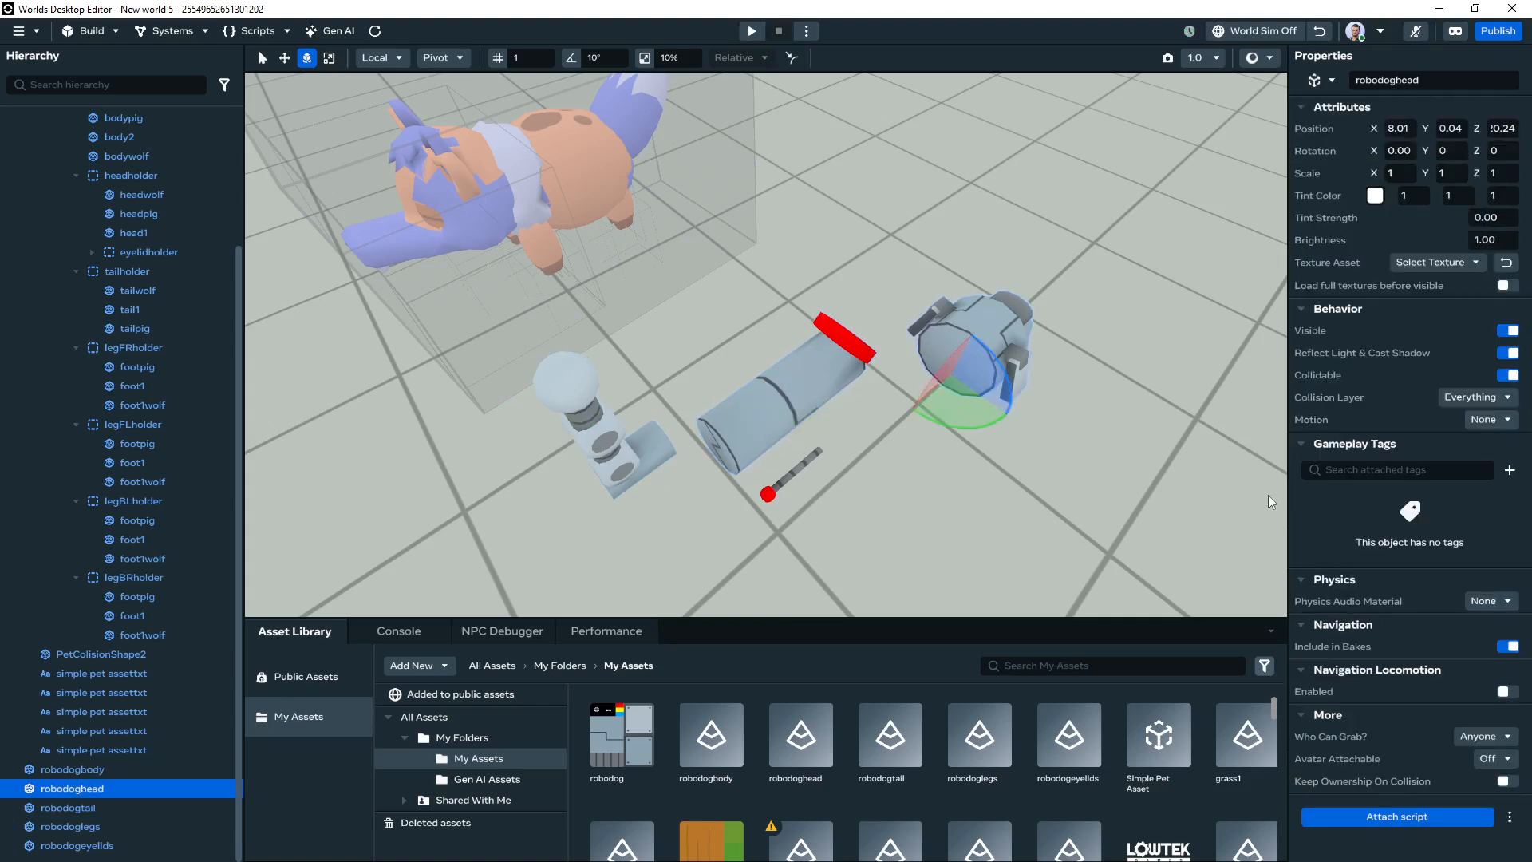
click(1509, 469)
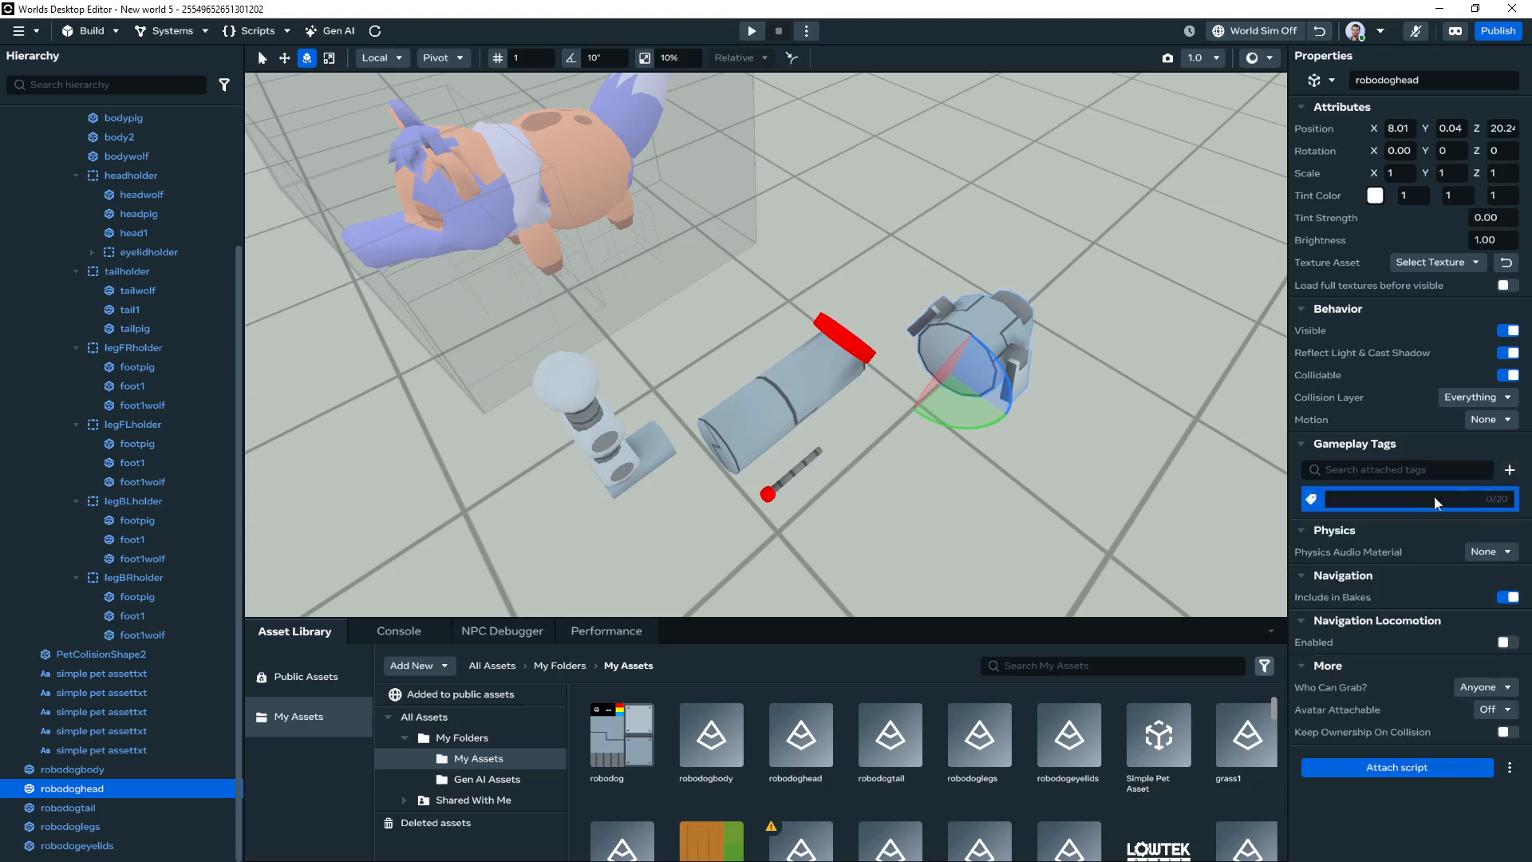
text(fox)
key(Return)
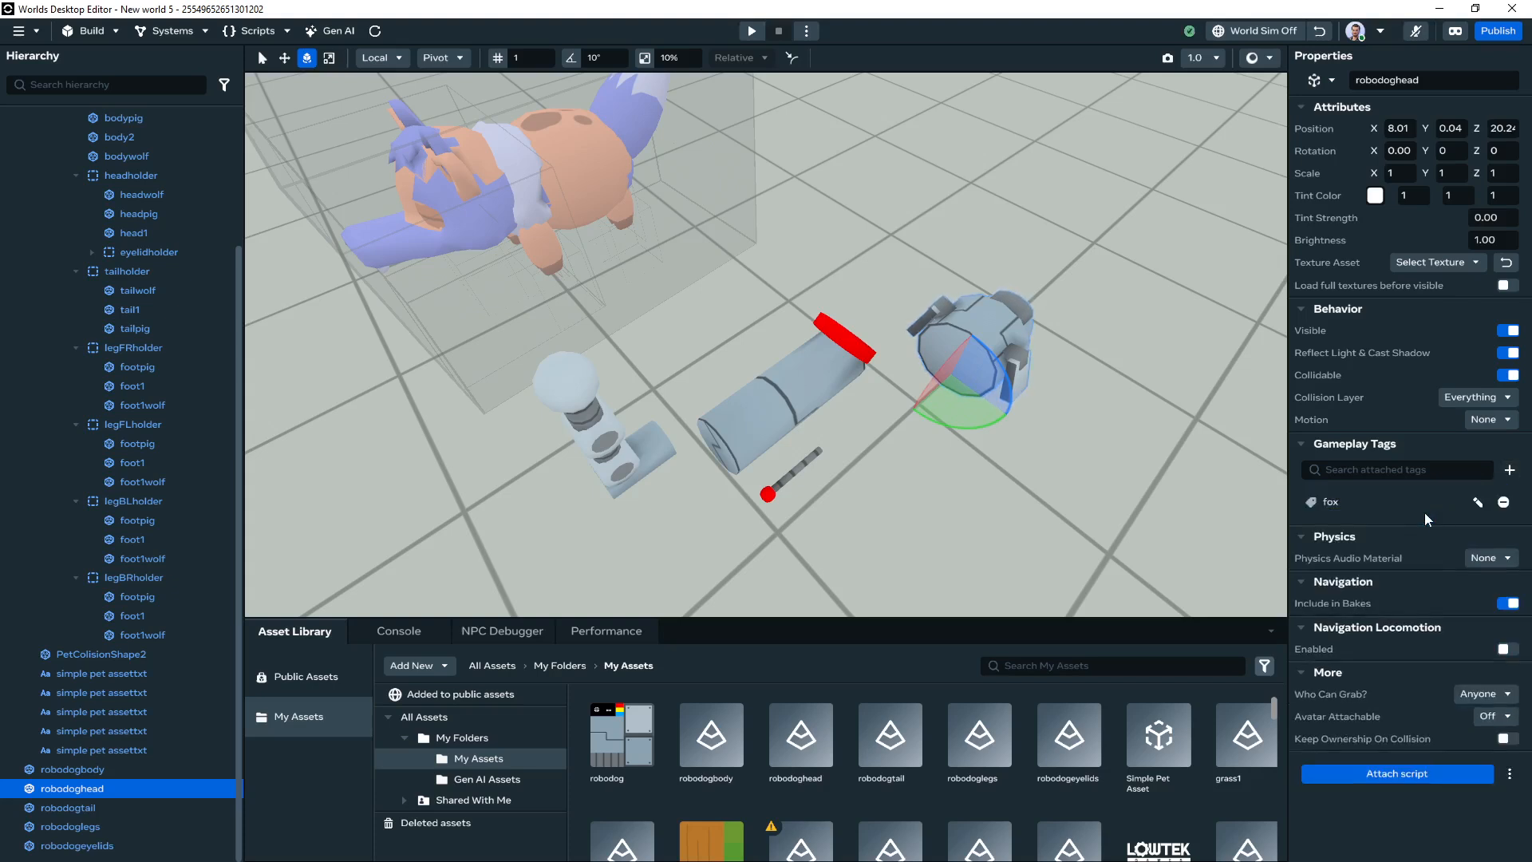
Add the gameplay tag "fox" to the robodogtail model
click(765, 493)
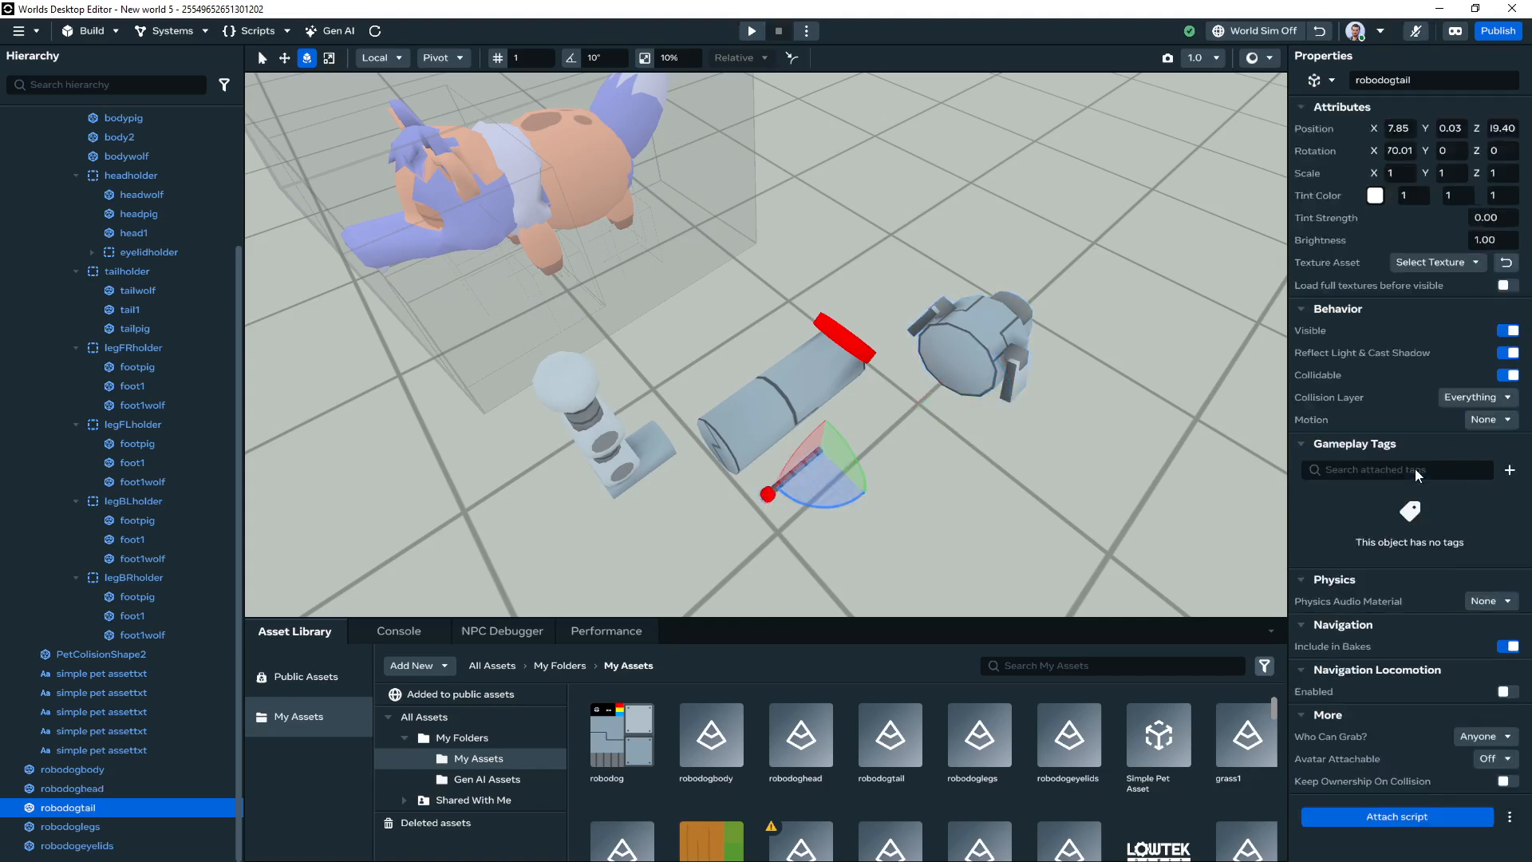
click(1509, 470)
click(1414, 507)
key(f)
key(x)
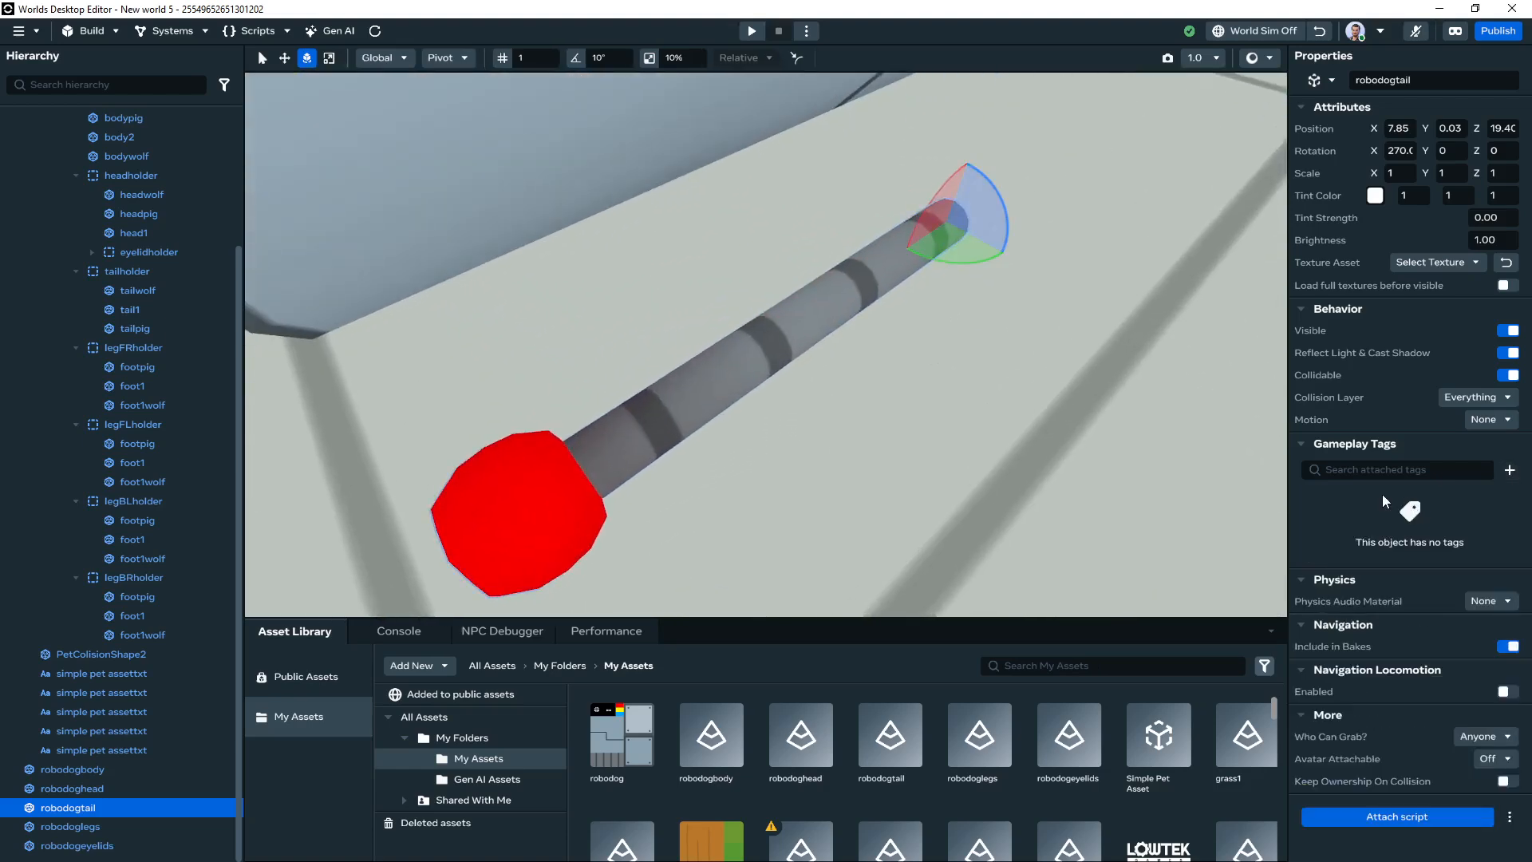
click(1509, 471)
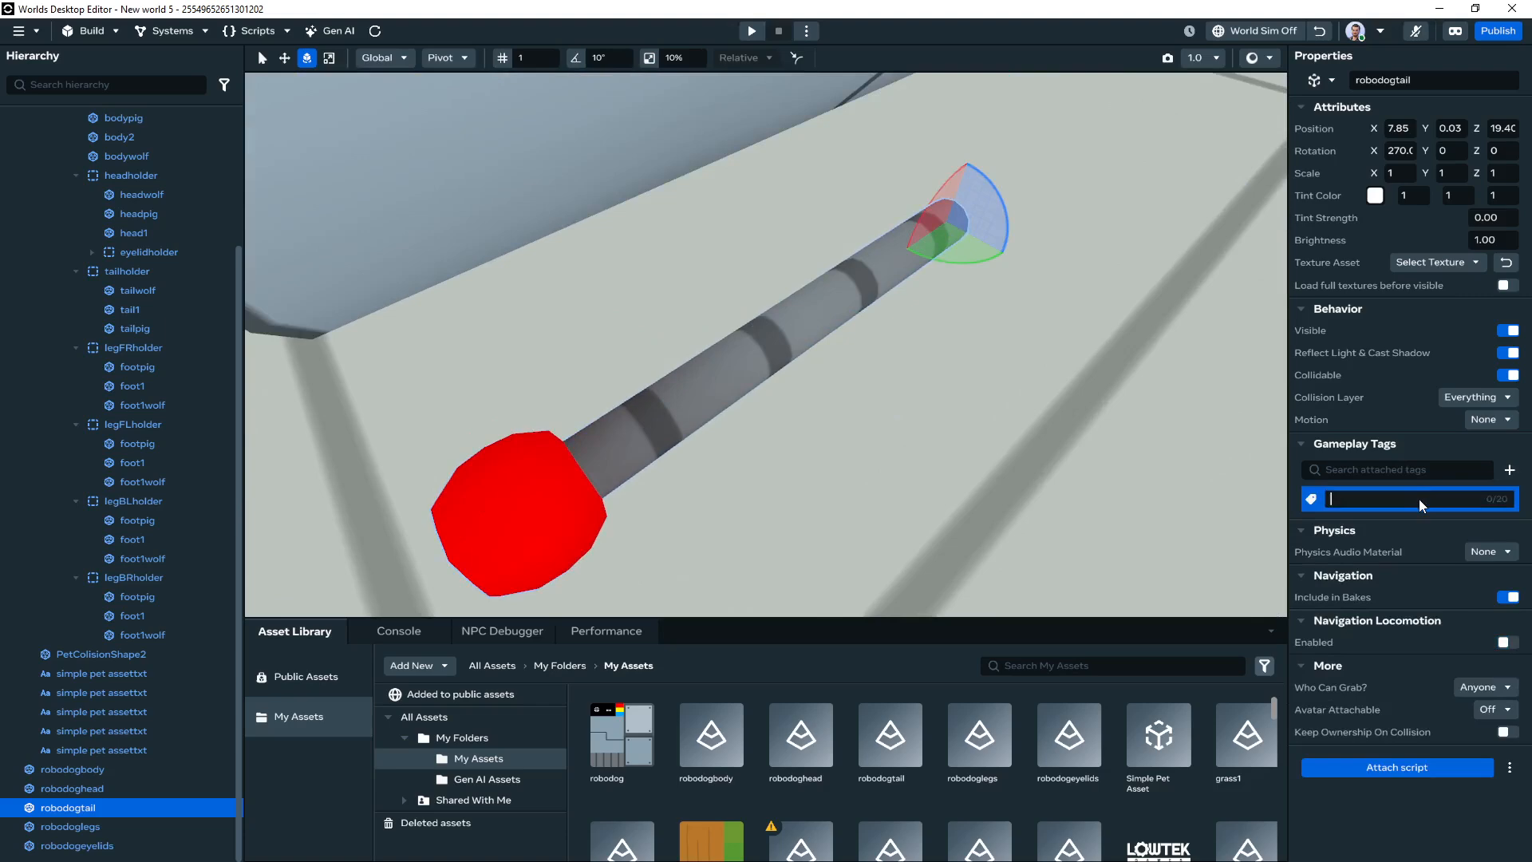
text(fox)
key(Return)
Add the gameplay tag "fox" to the robodogeyelids model
scroll(1026, 396, down, 5)
alt+drag(1026, 396, 503, 336)
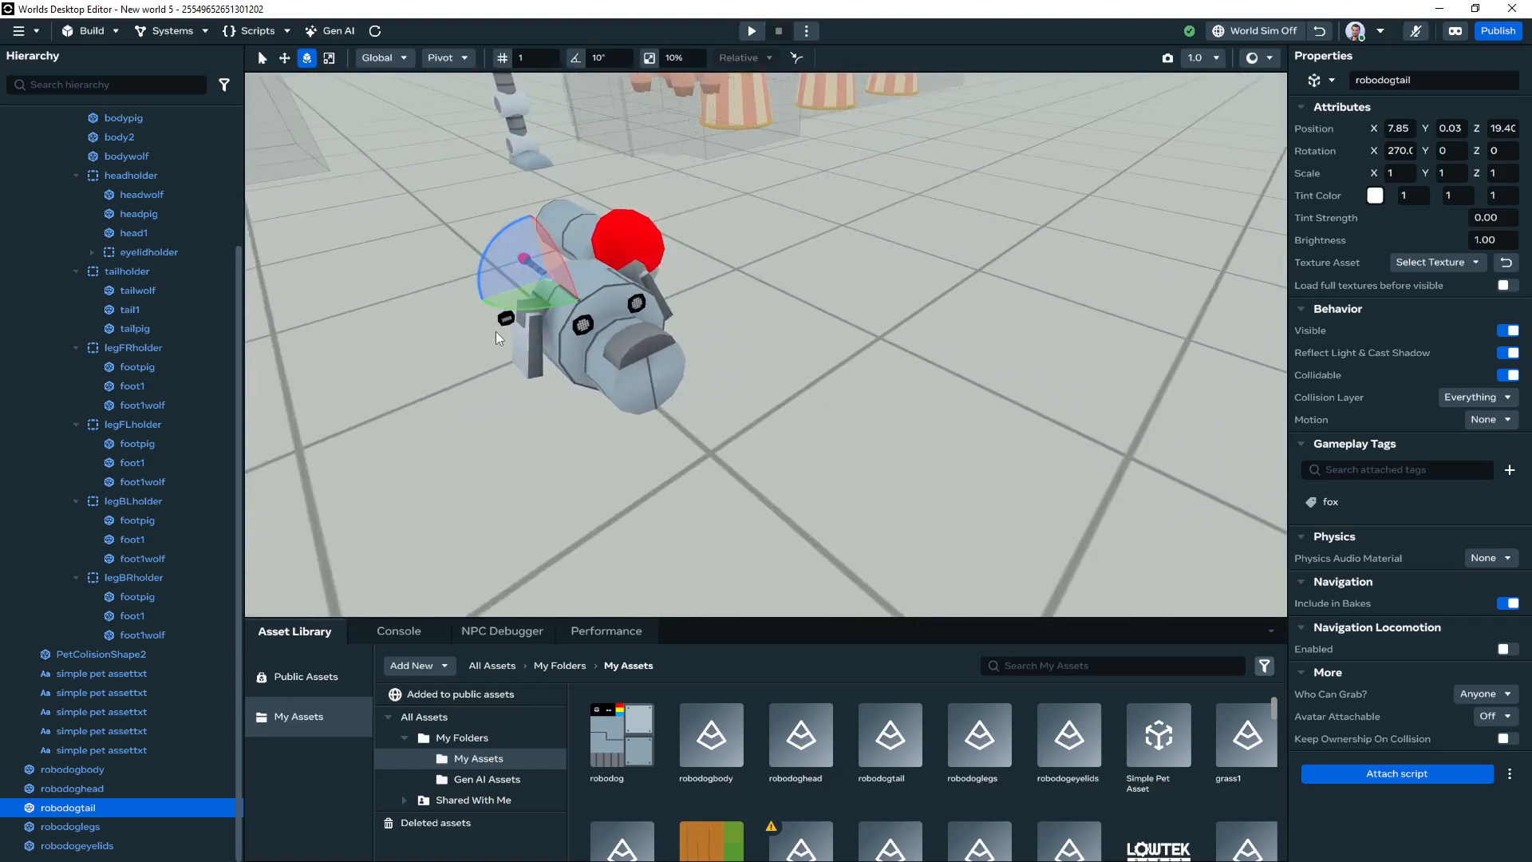
click(496, 338)
click(506, 319)
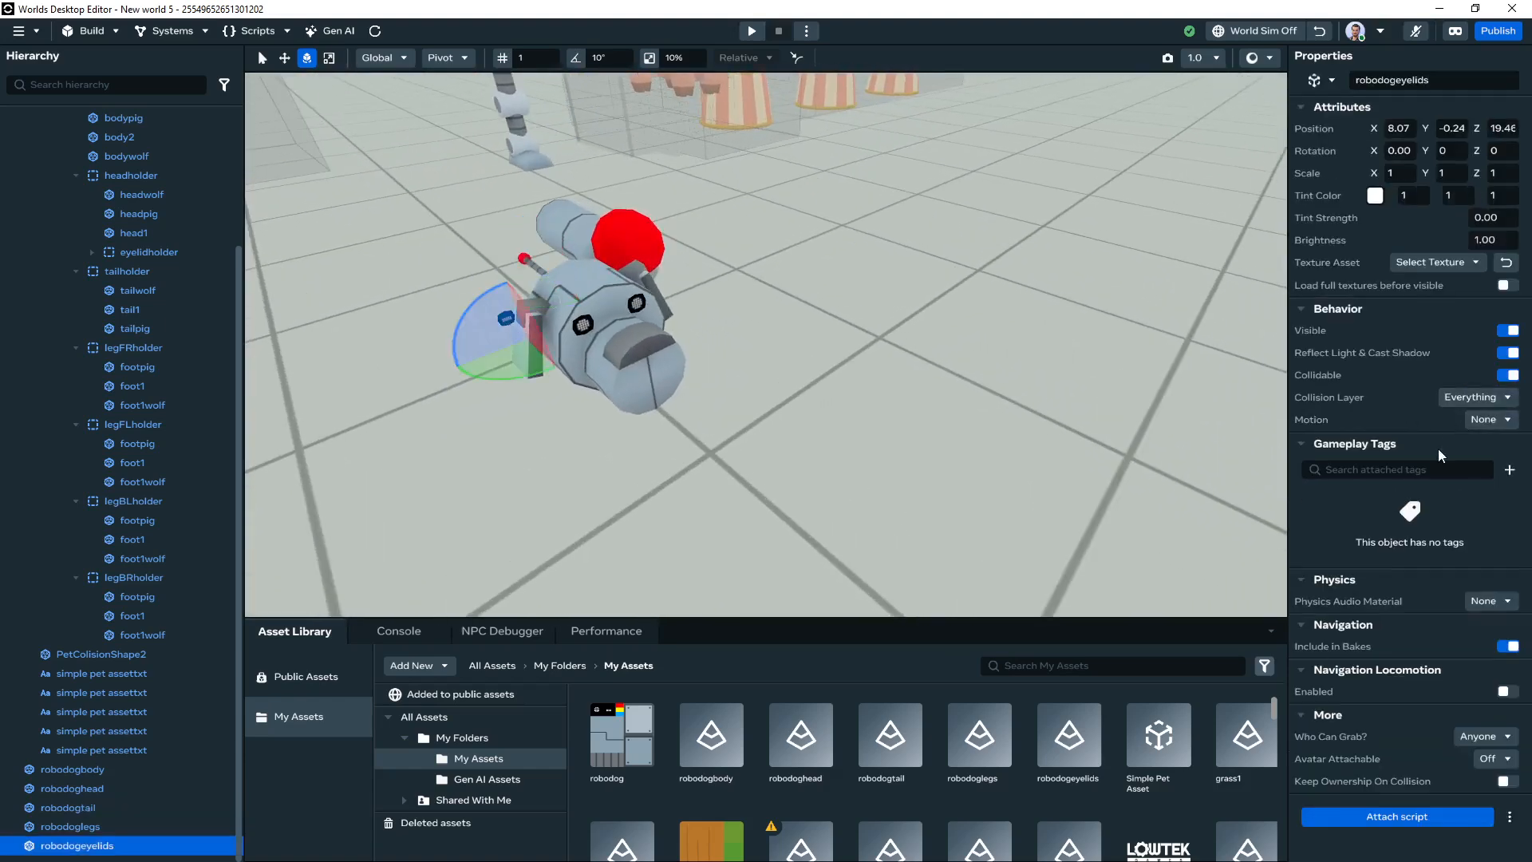
click(1509, 469)
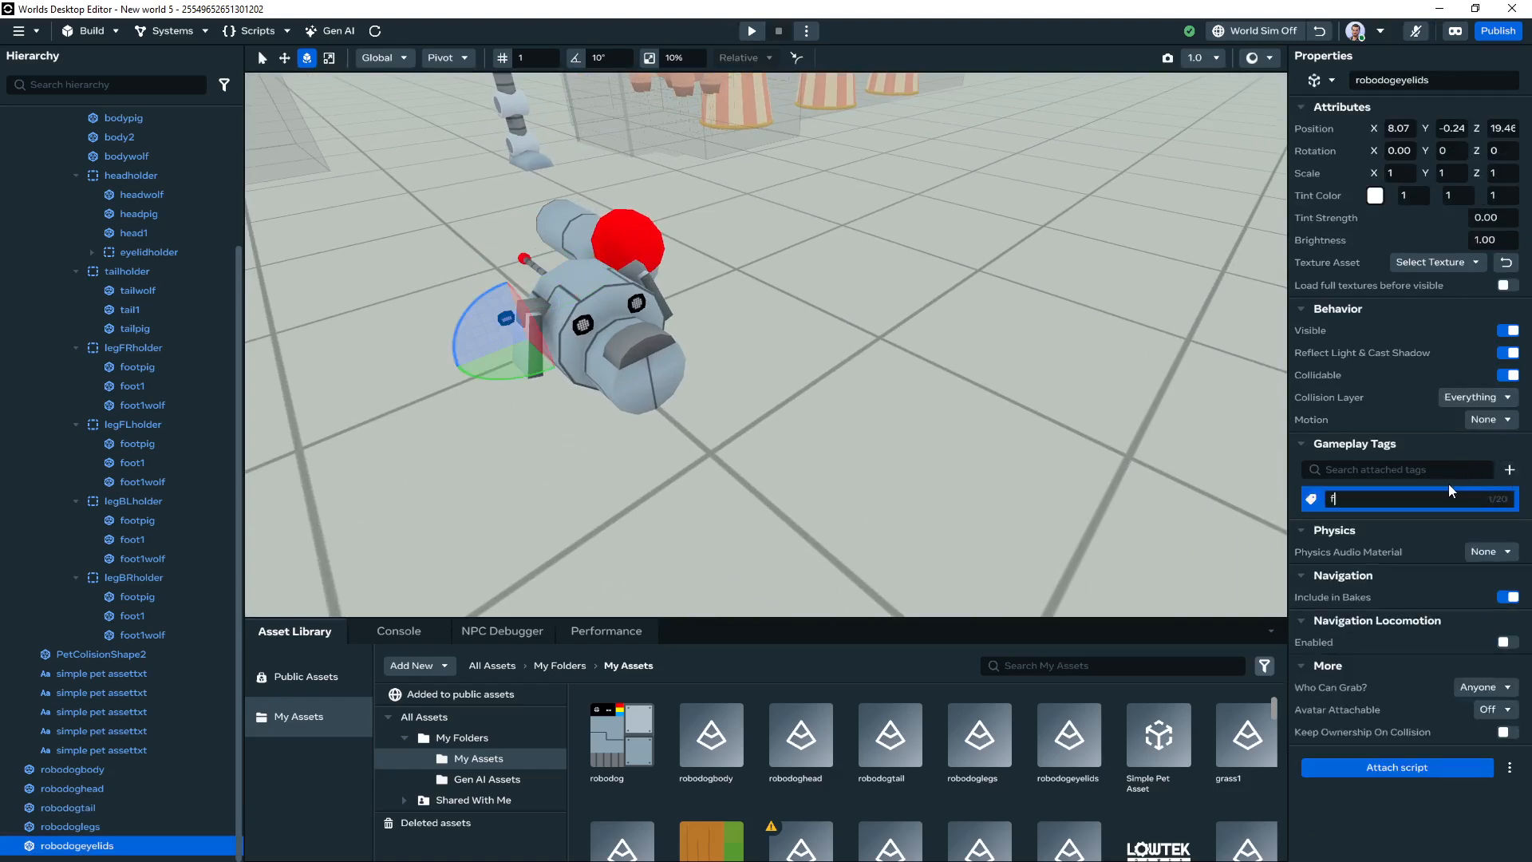
text(fox)
key(Return)
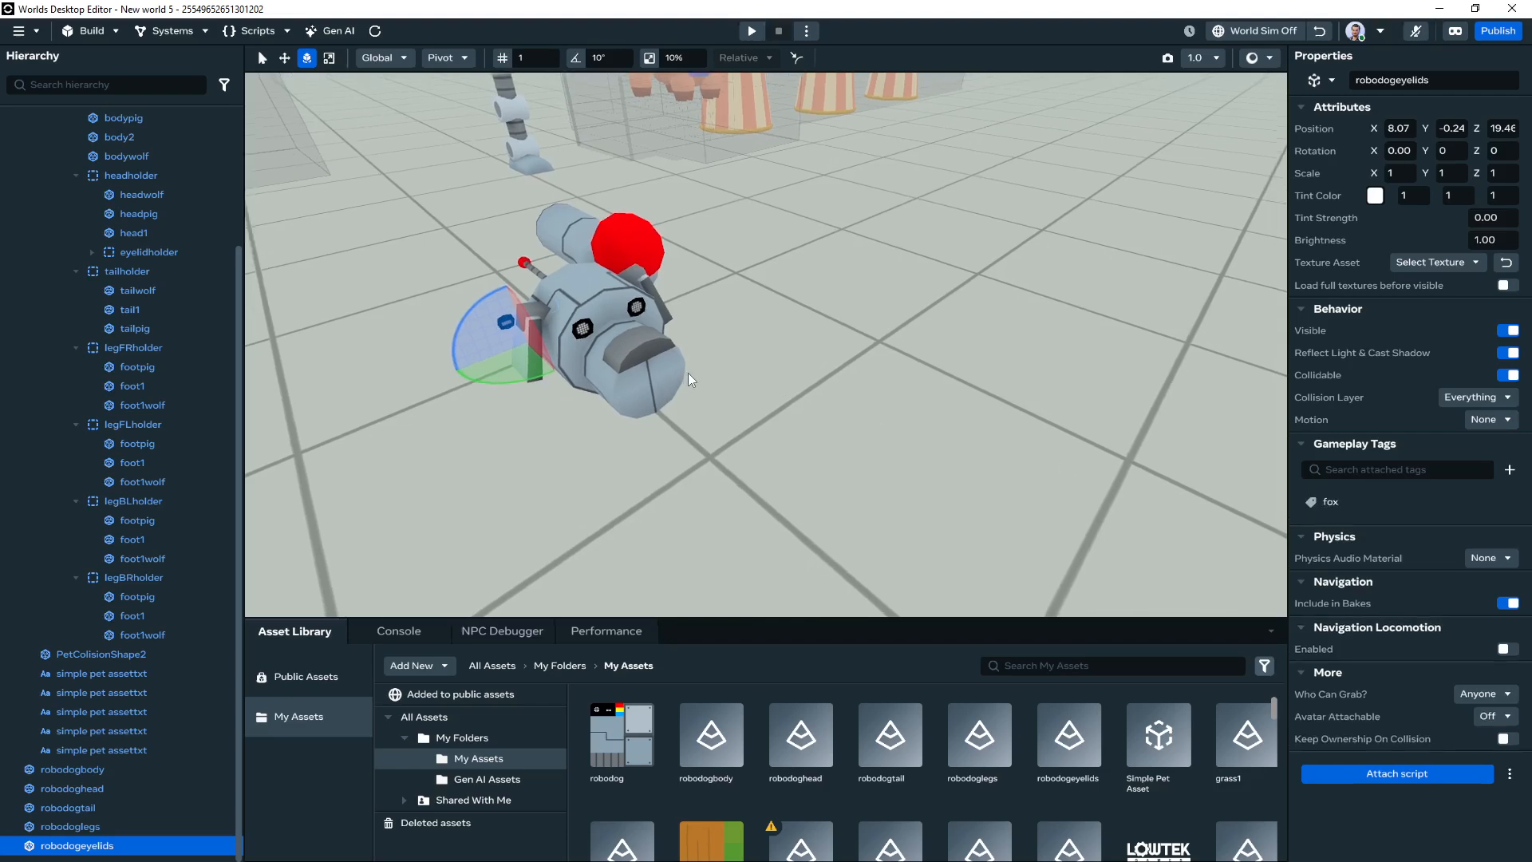
Turn off Collidable for the robodogbody, robodoghead, robodogeyelids, robodogtail and robodoglegs models
right_drag(691, 380, 687, 328)
click(687, 329)
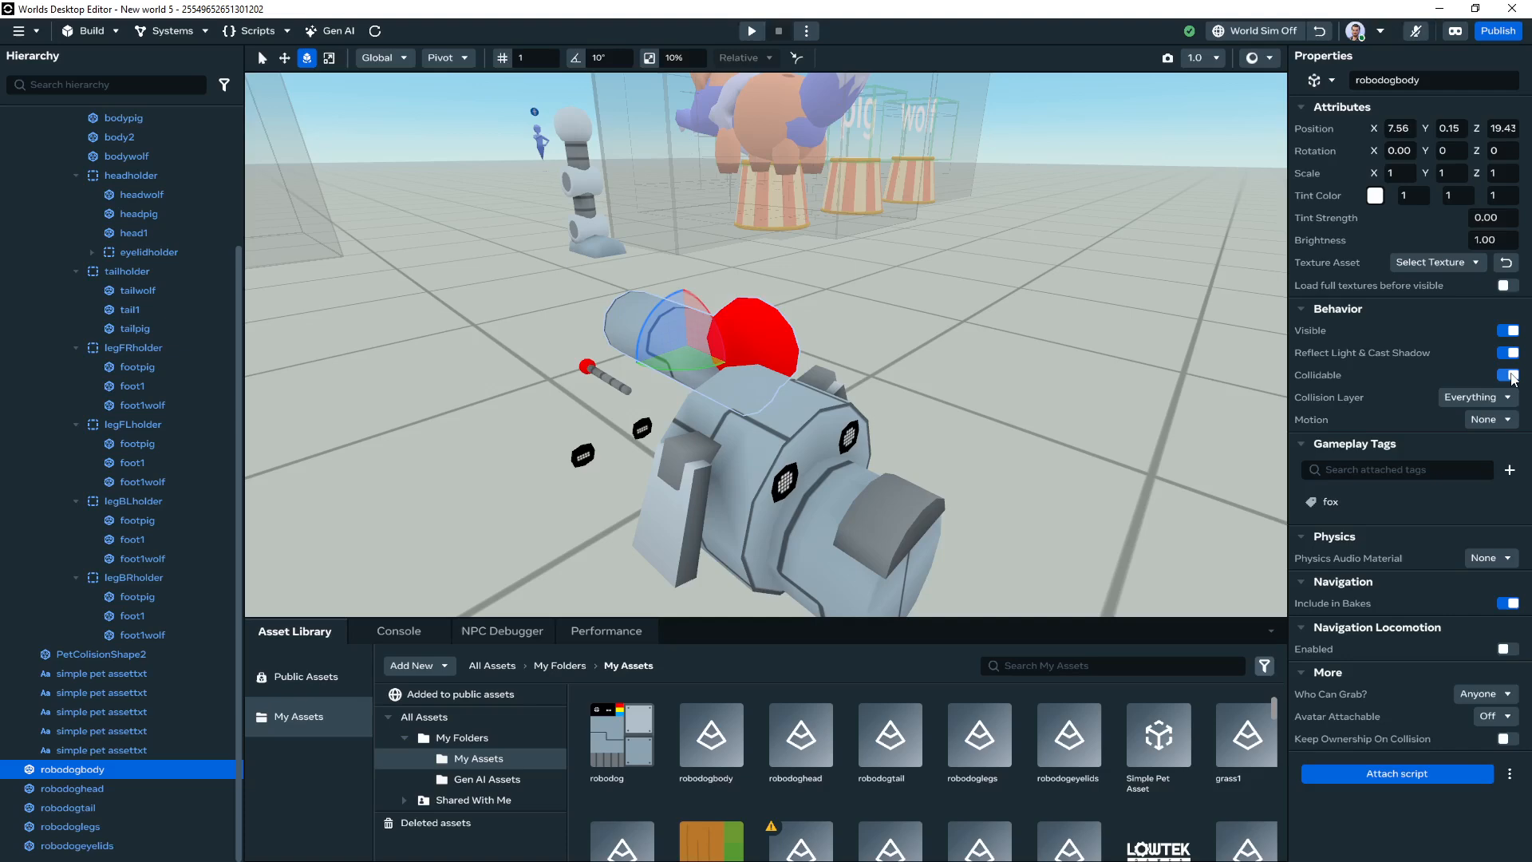
click(792, 443)
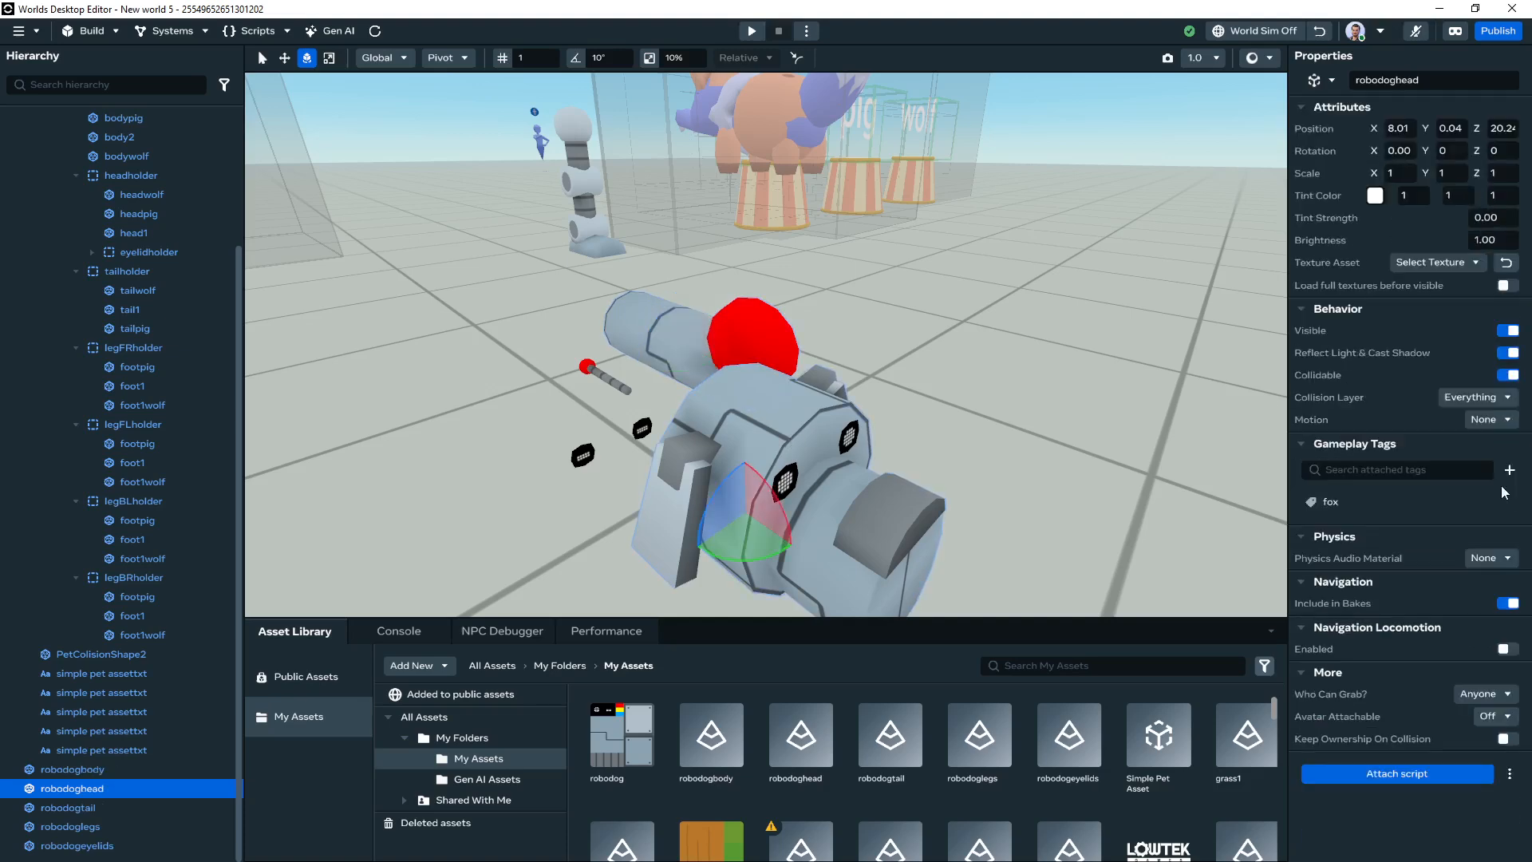
click(1508, 375)
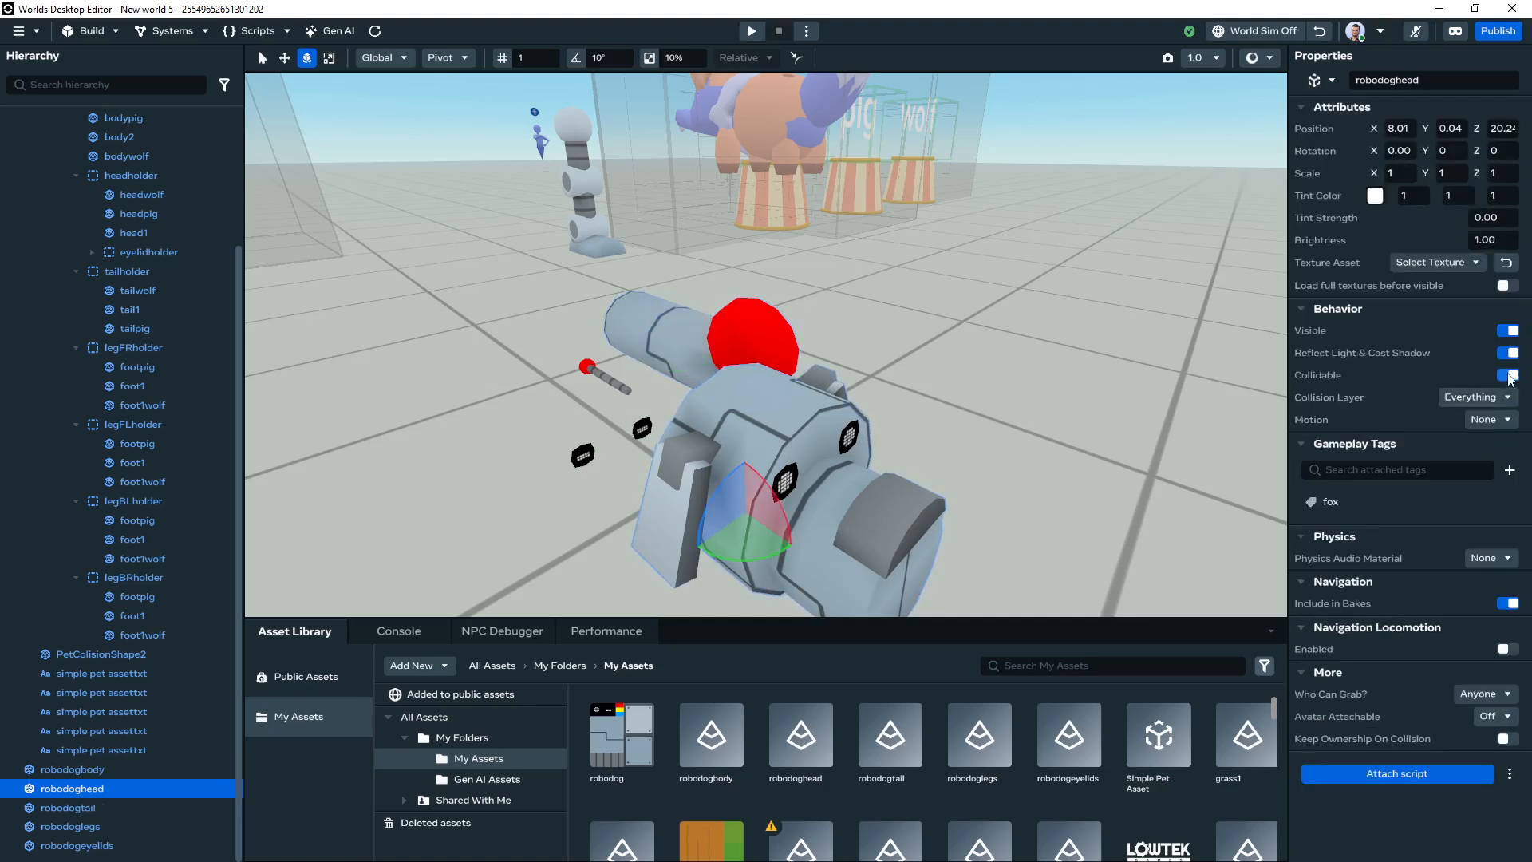
click(637, 435)
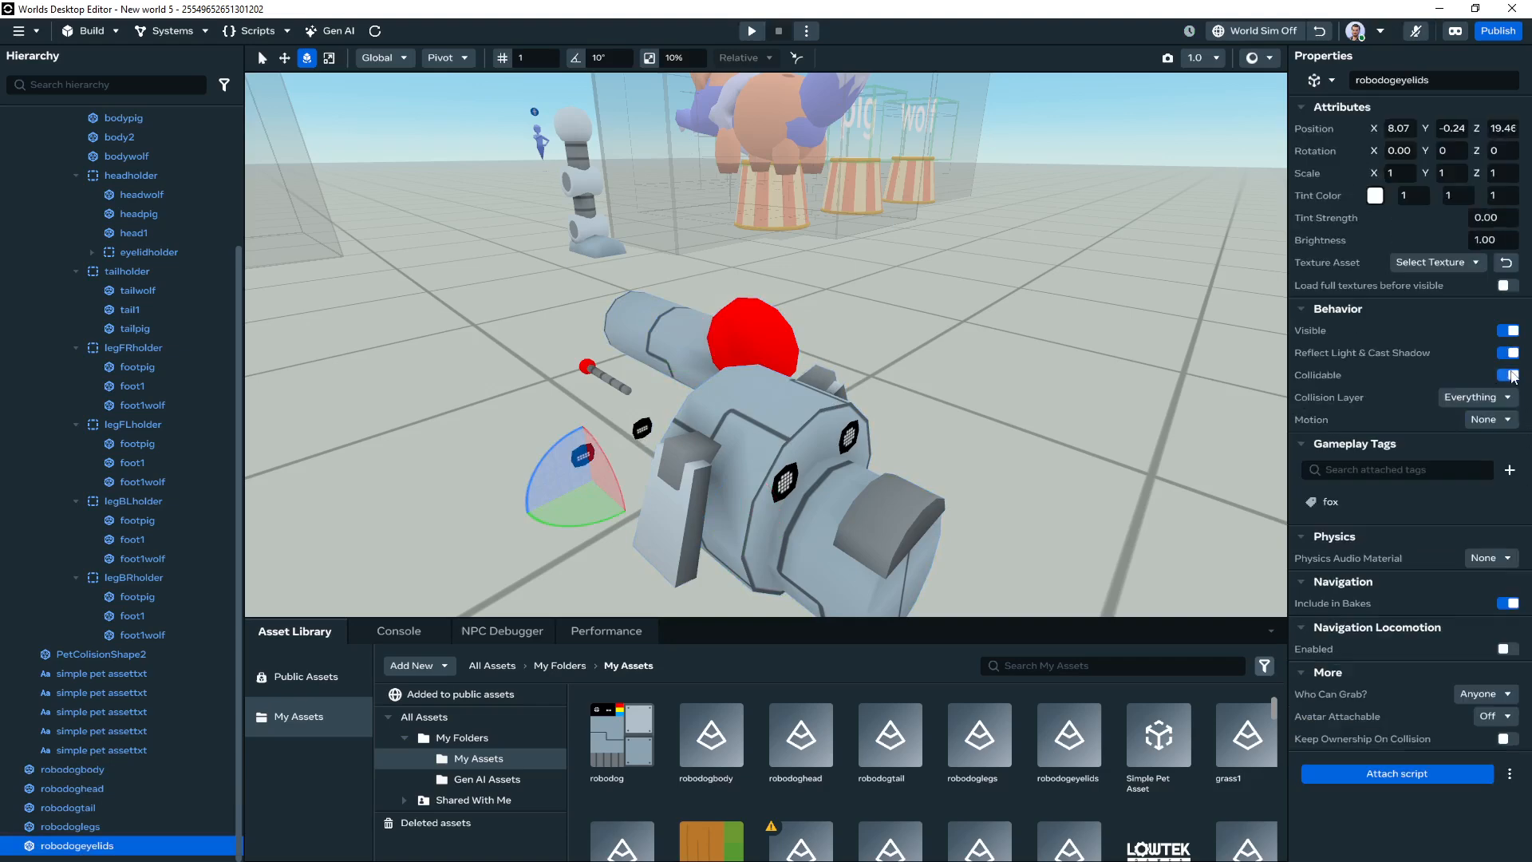
click(1511, 374)
click(587, 367)
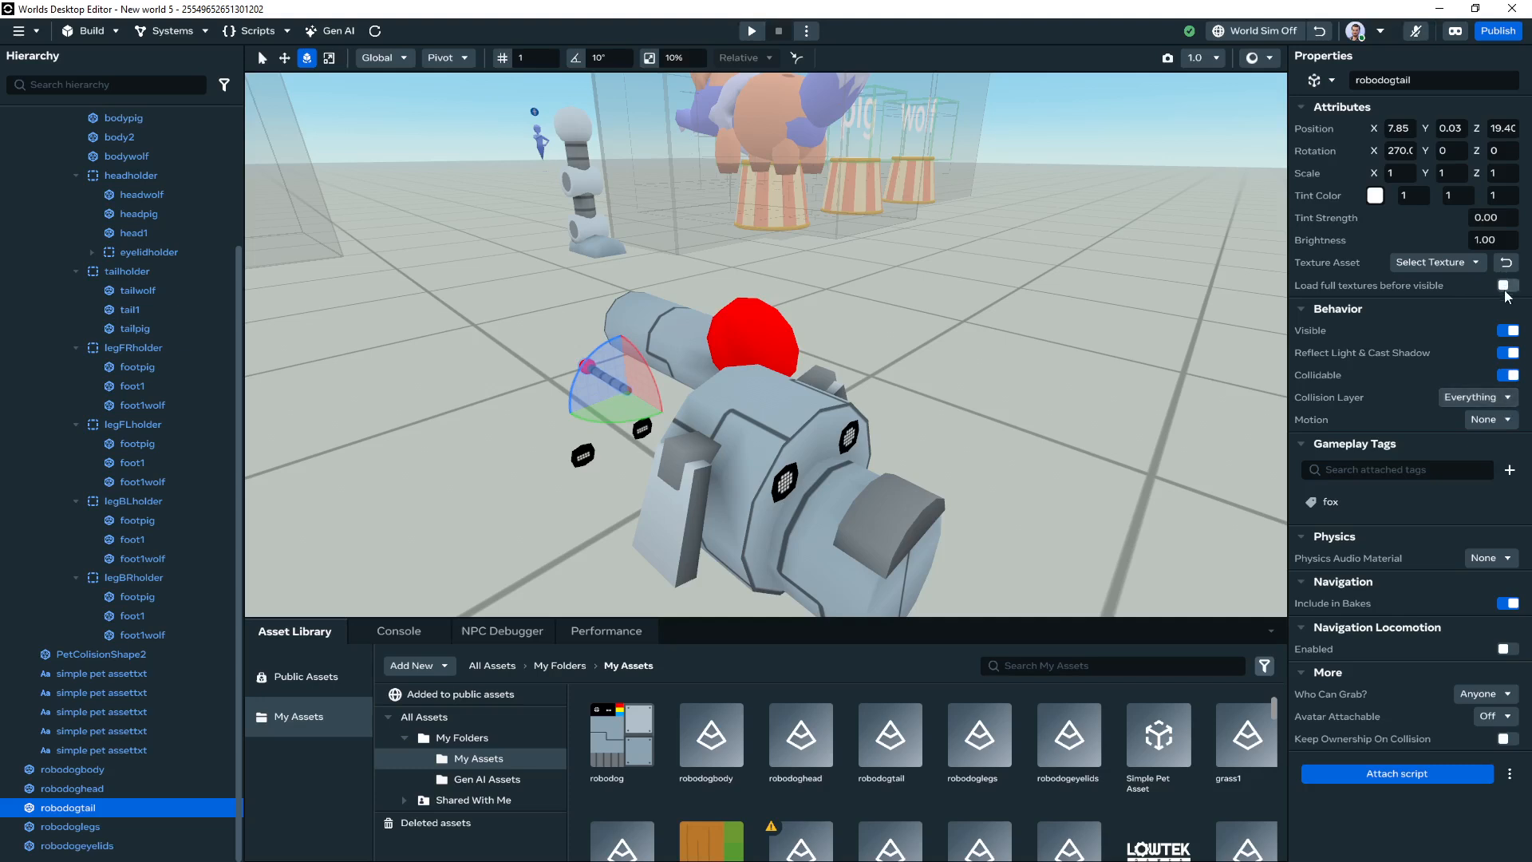
click(1509, 374)
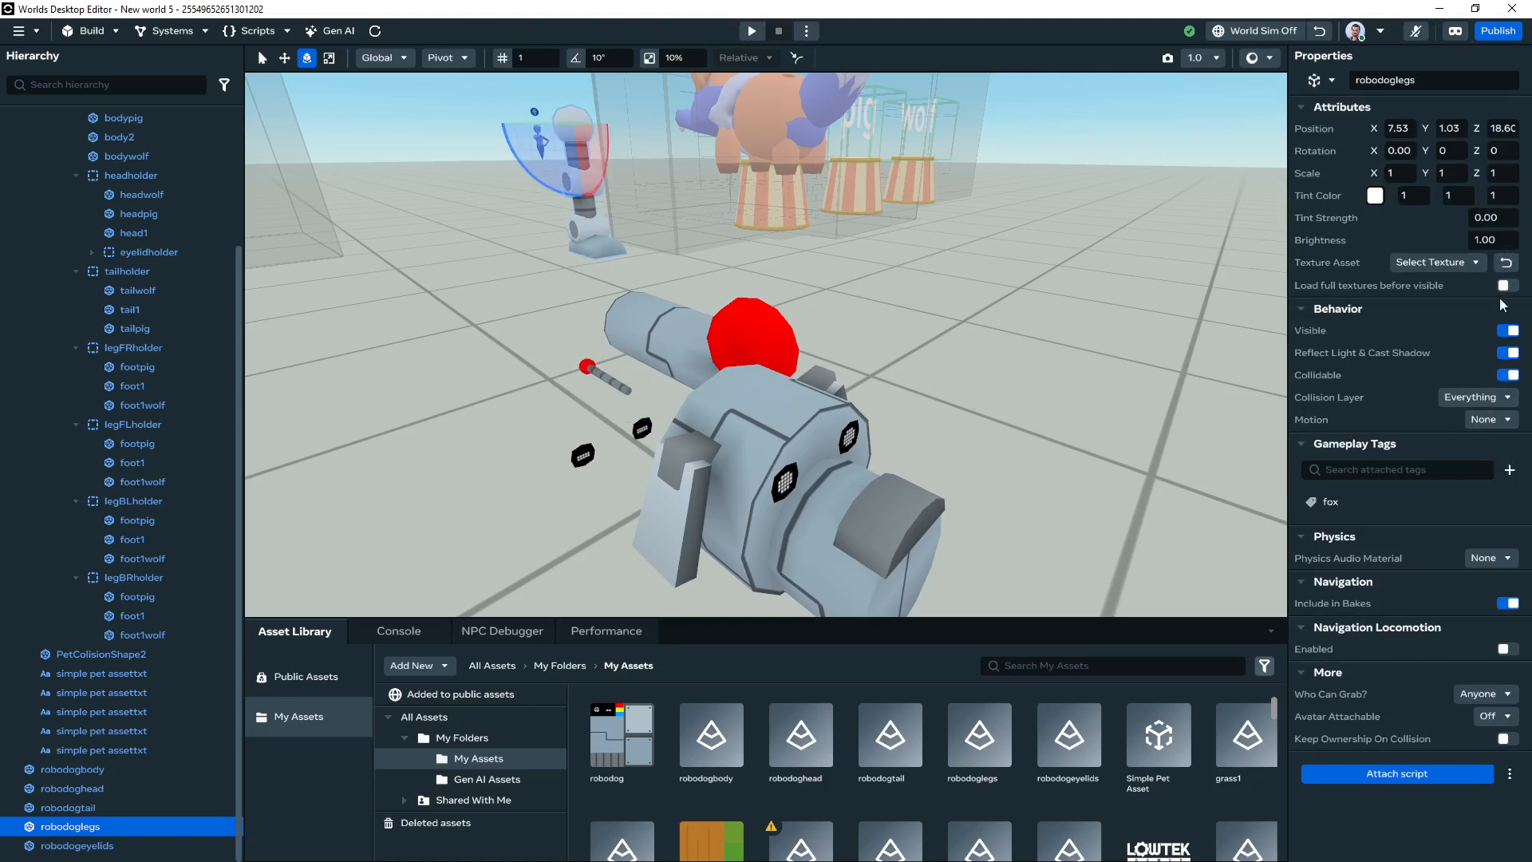
click(1509, 375)
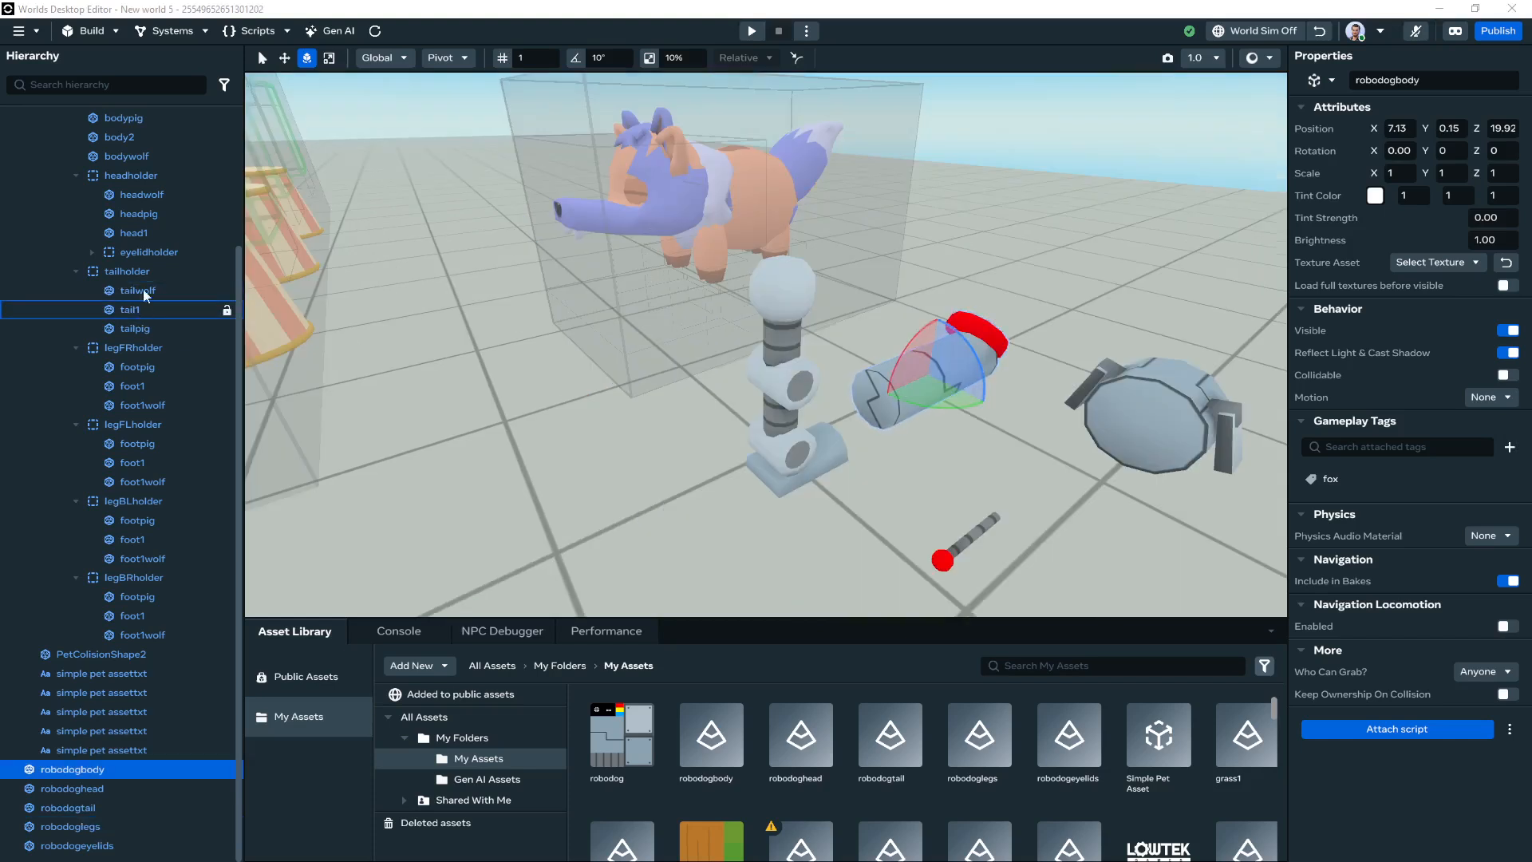
Make the robodogbody model a child of bodyholder in the Simple Pet Asset hierarchy
click(162, 298)
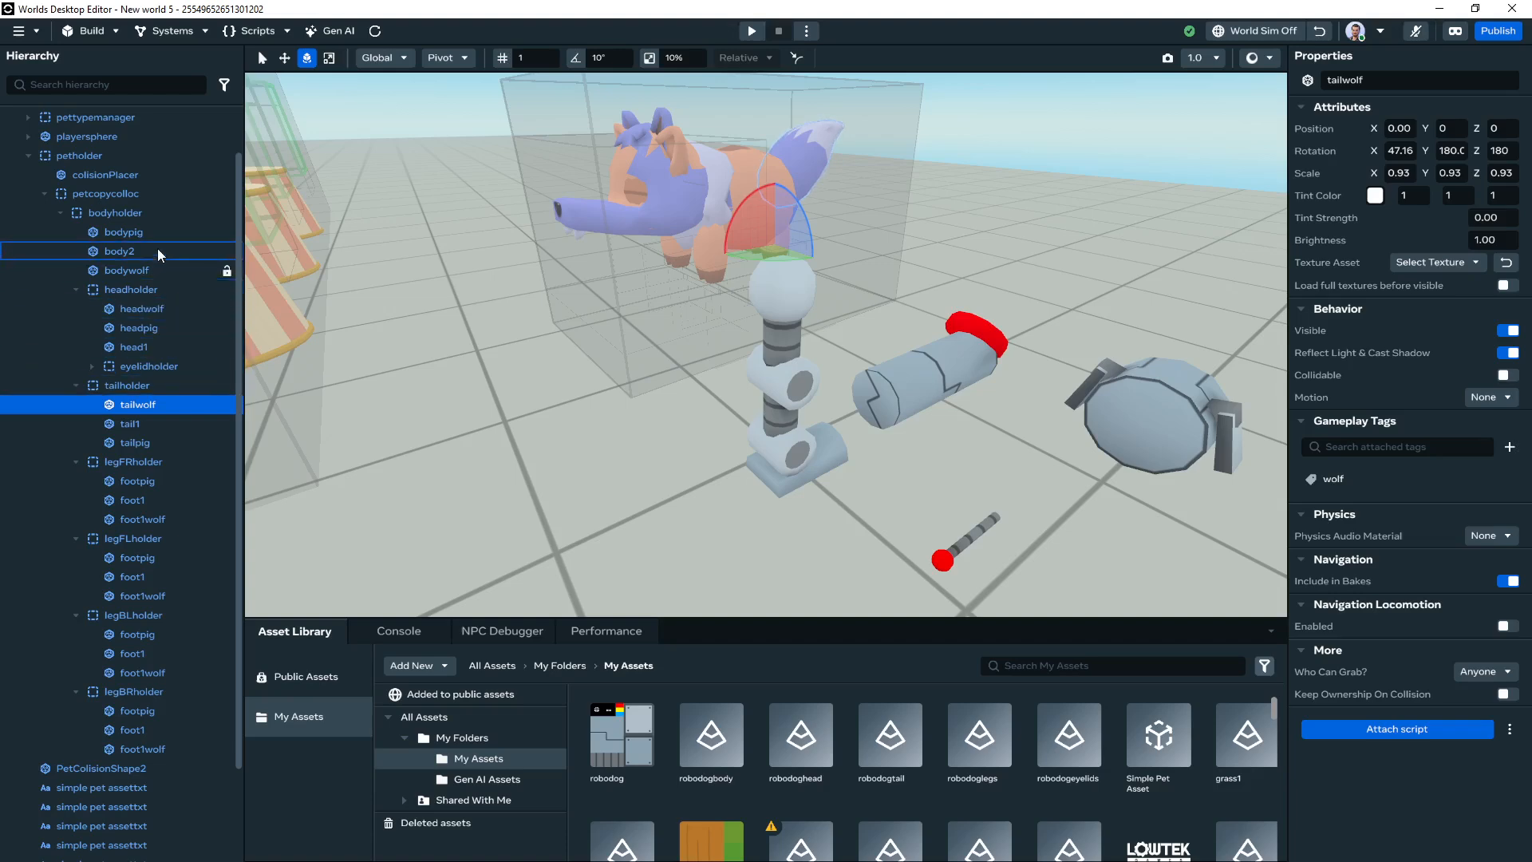
click(128, 215)
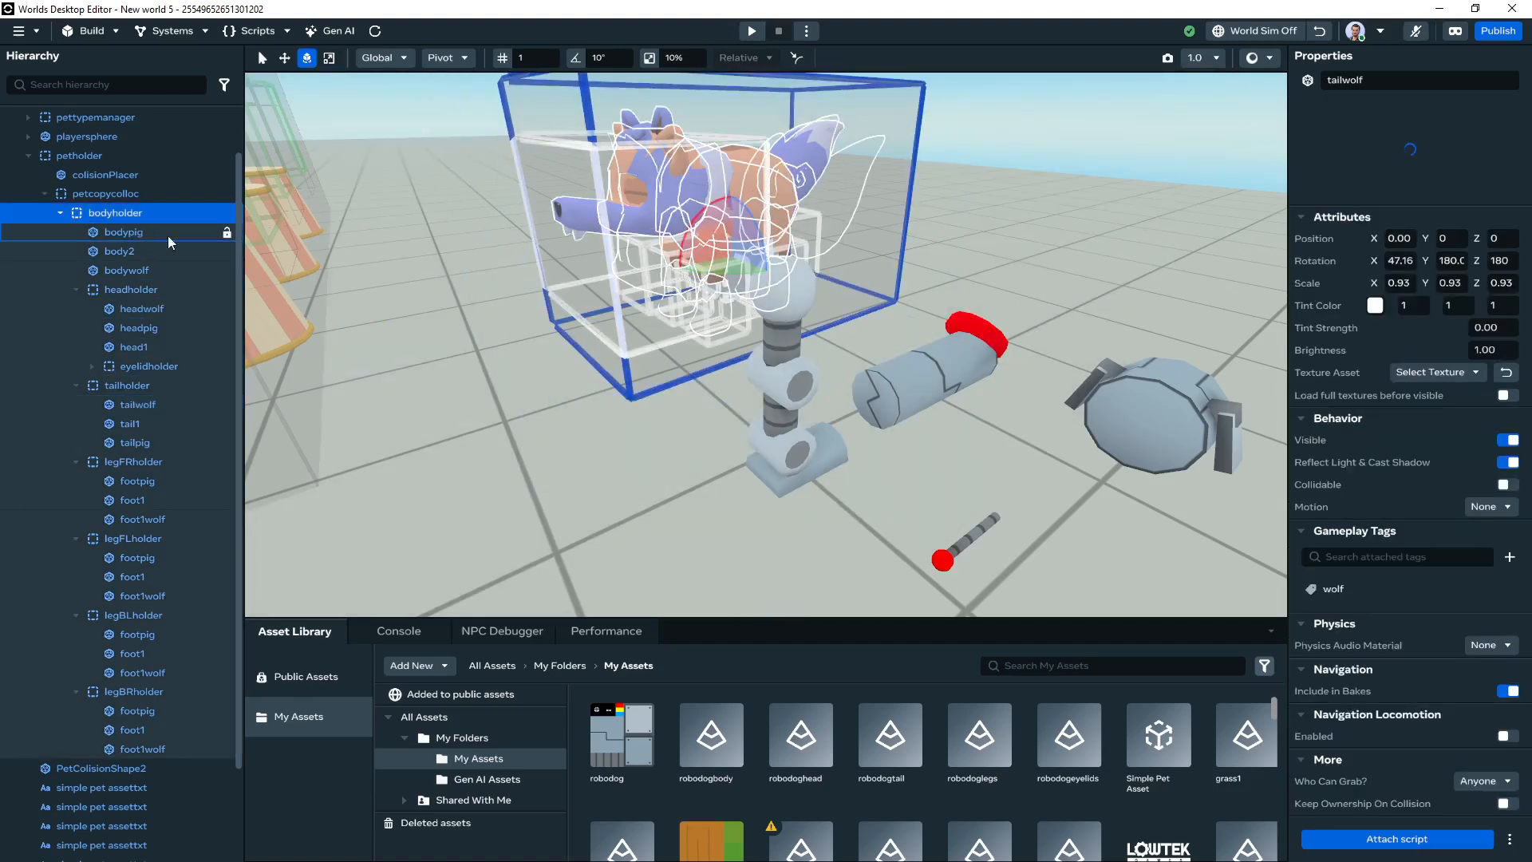
click(910, 395)
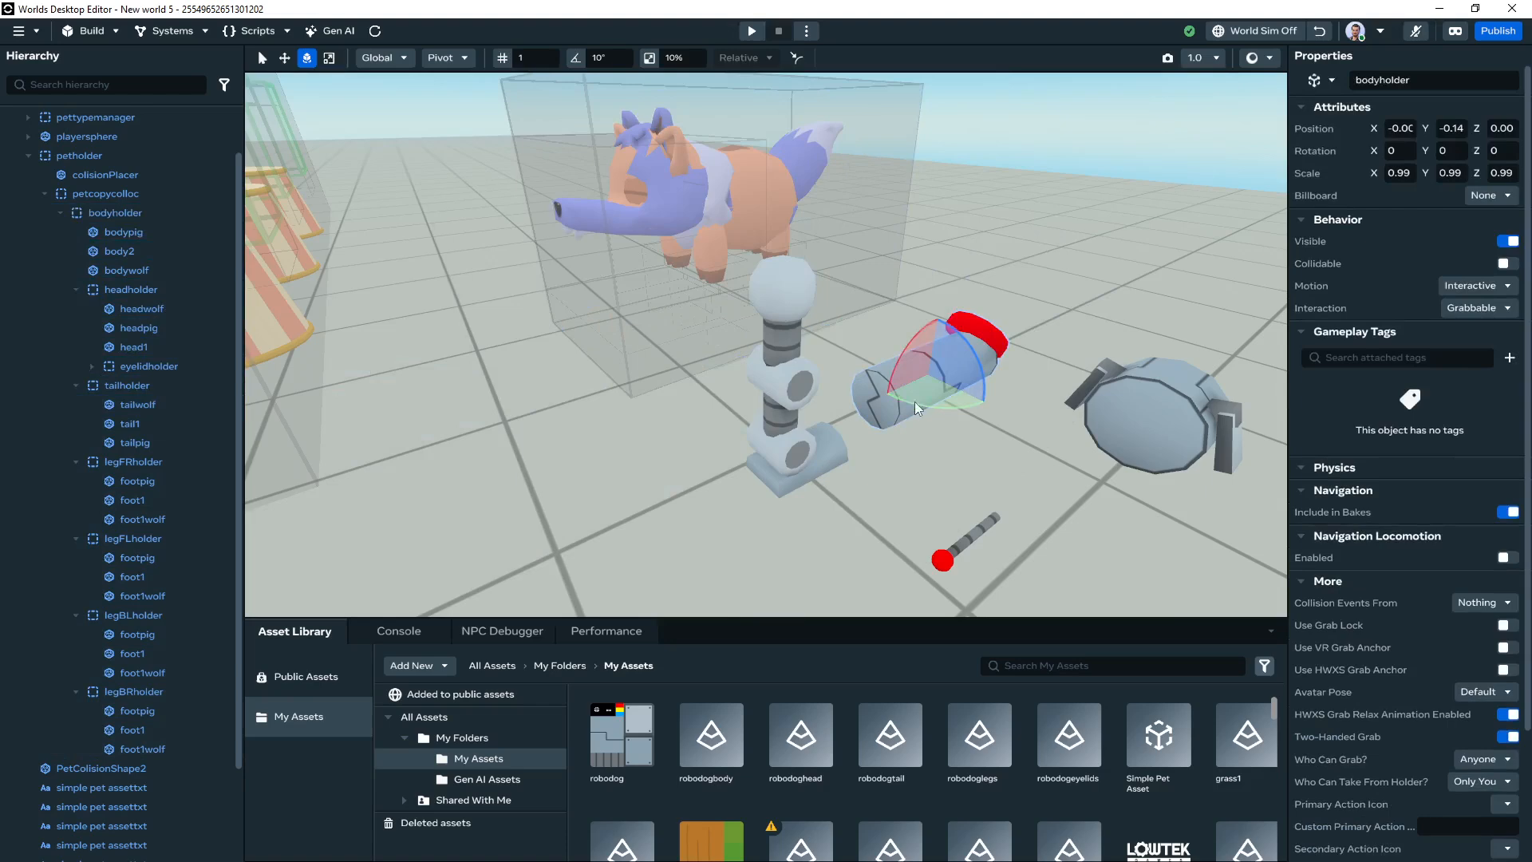
drag(112, 768, 142, 280)
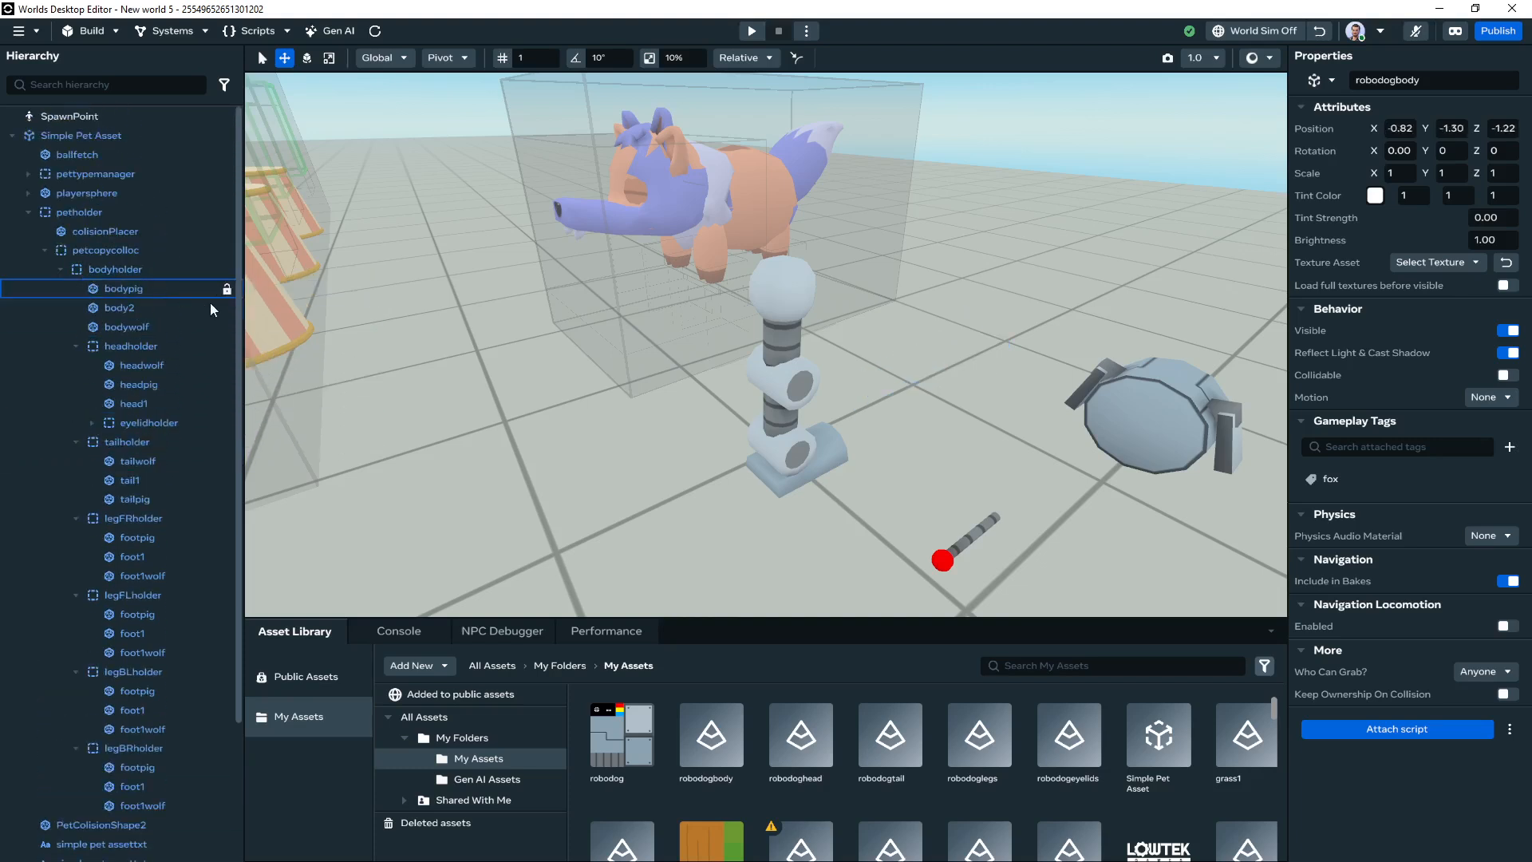
Set the robodogbody model's X, Y and Z position to 0 within its holder
click(1410, 130)
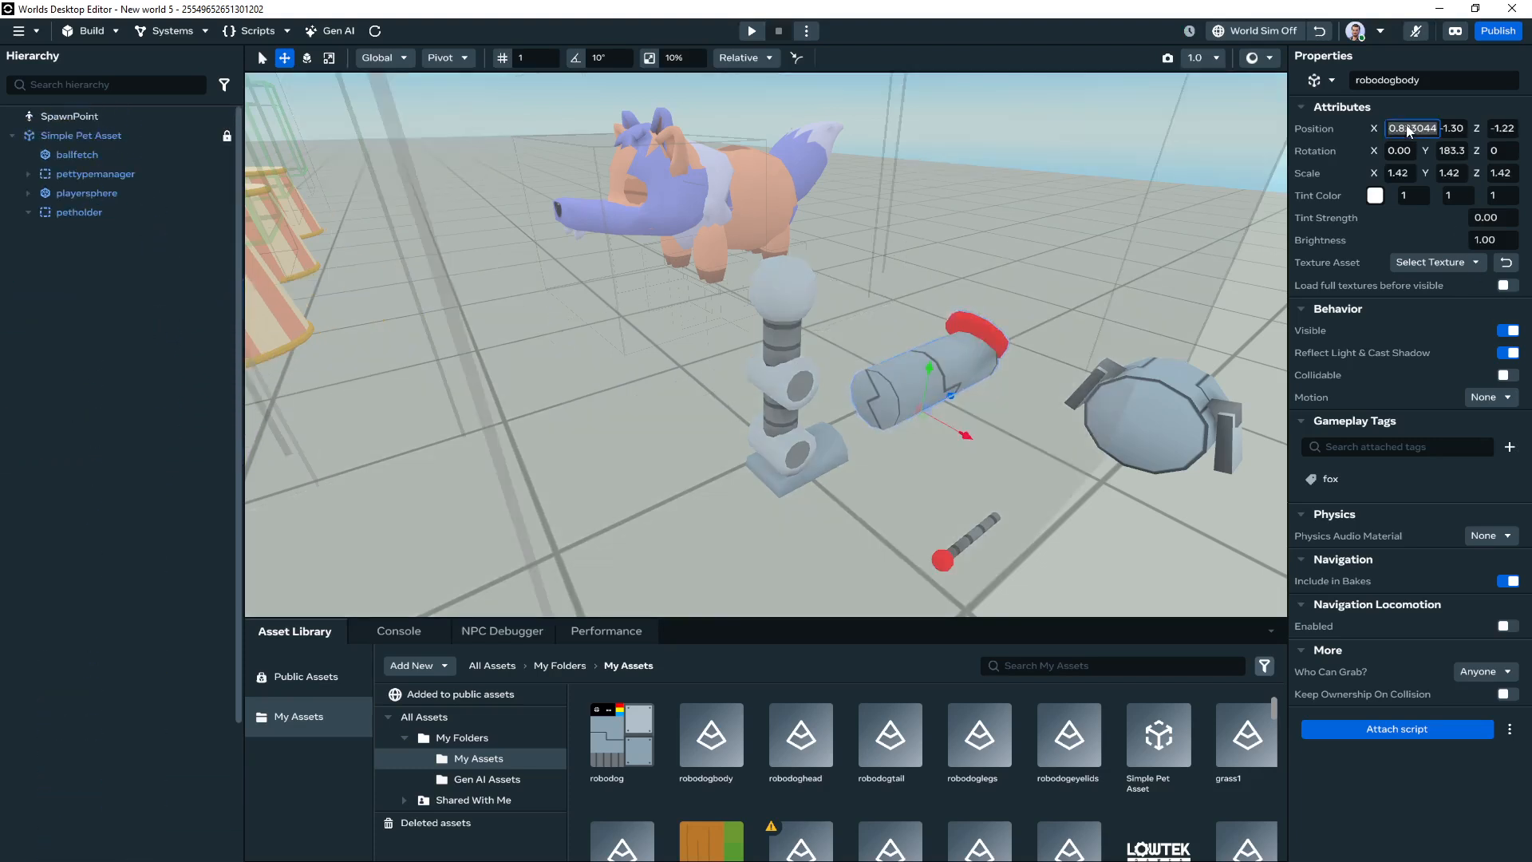
text(0)
key(Tab)
text(0)
key(Tab)
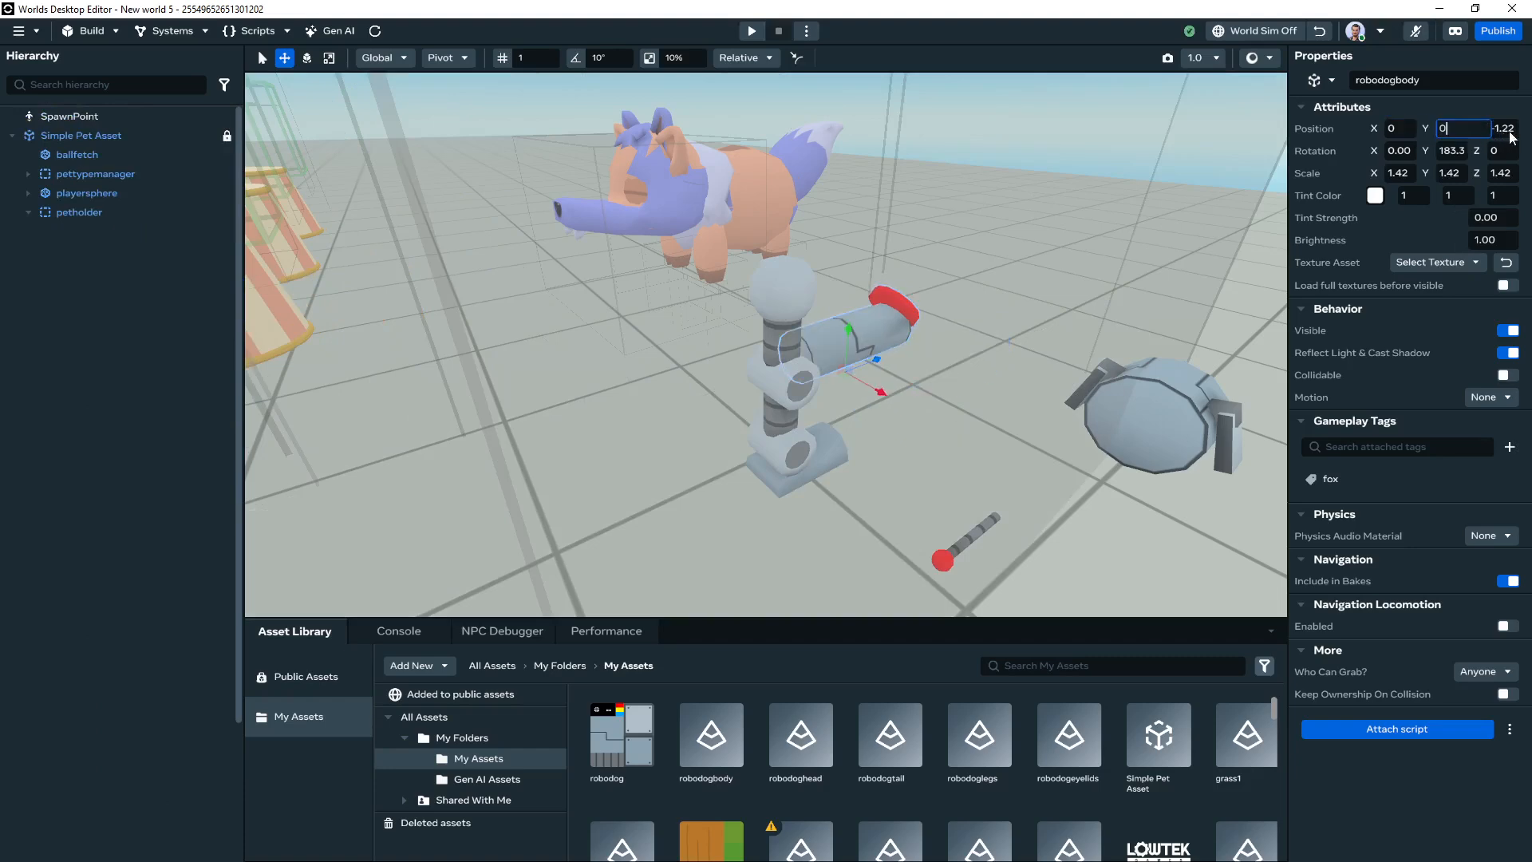
text(0)
key(Return)
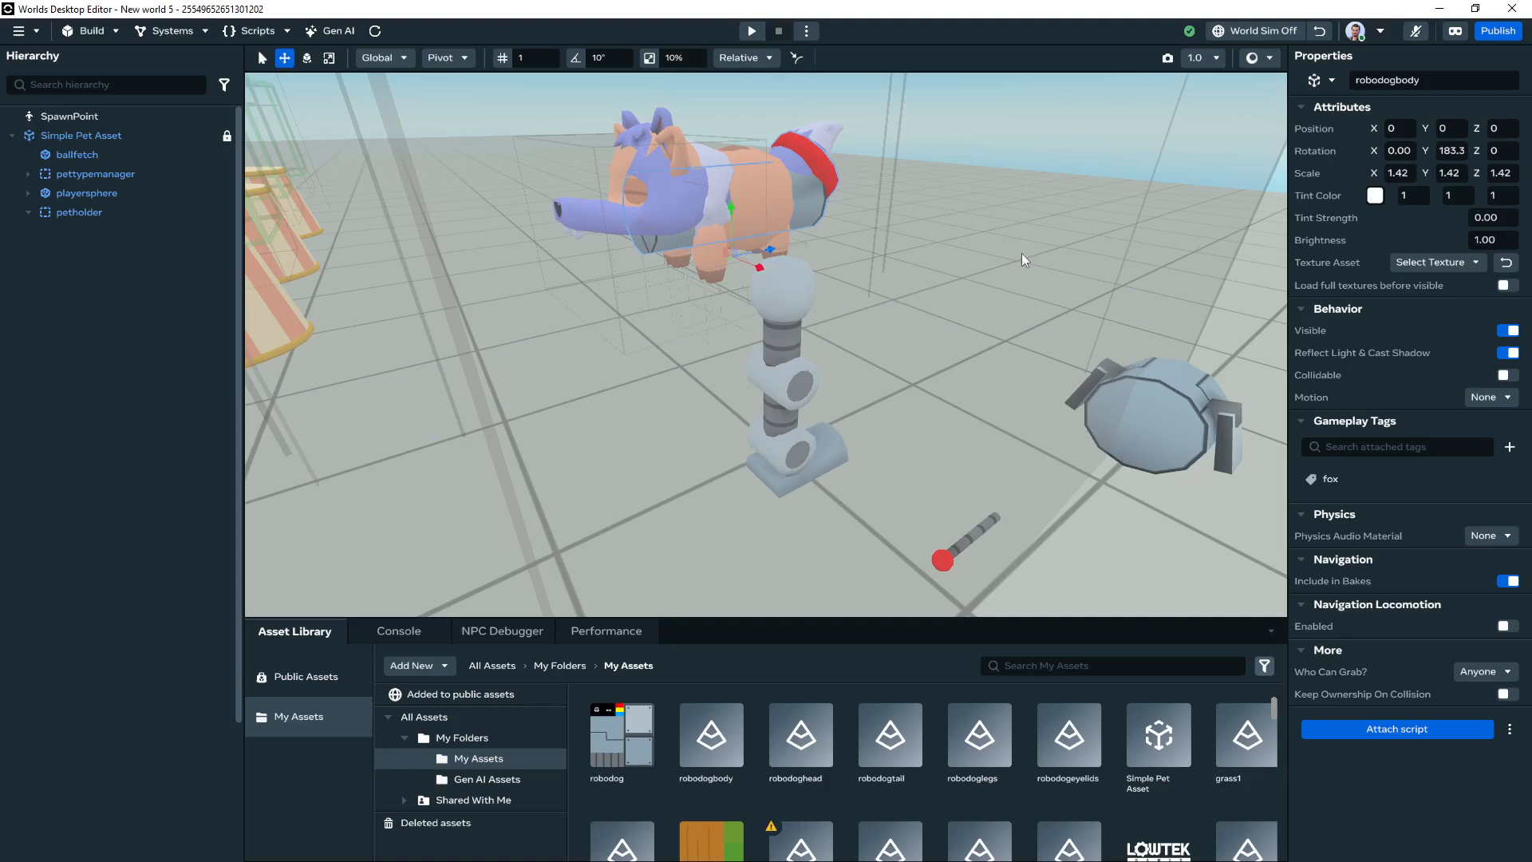
Set the robodogbody model's Y rotation to 0
scroll(891, 273, up, 5)
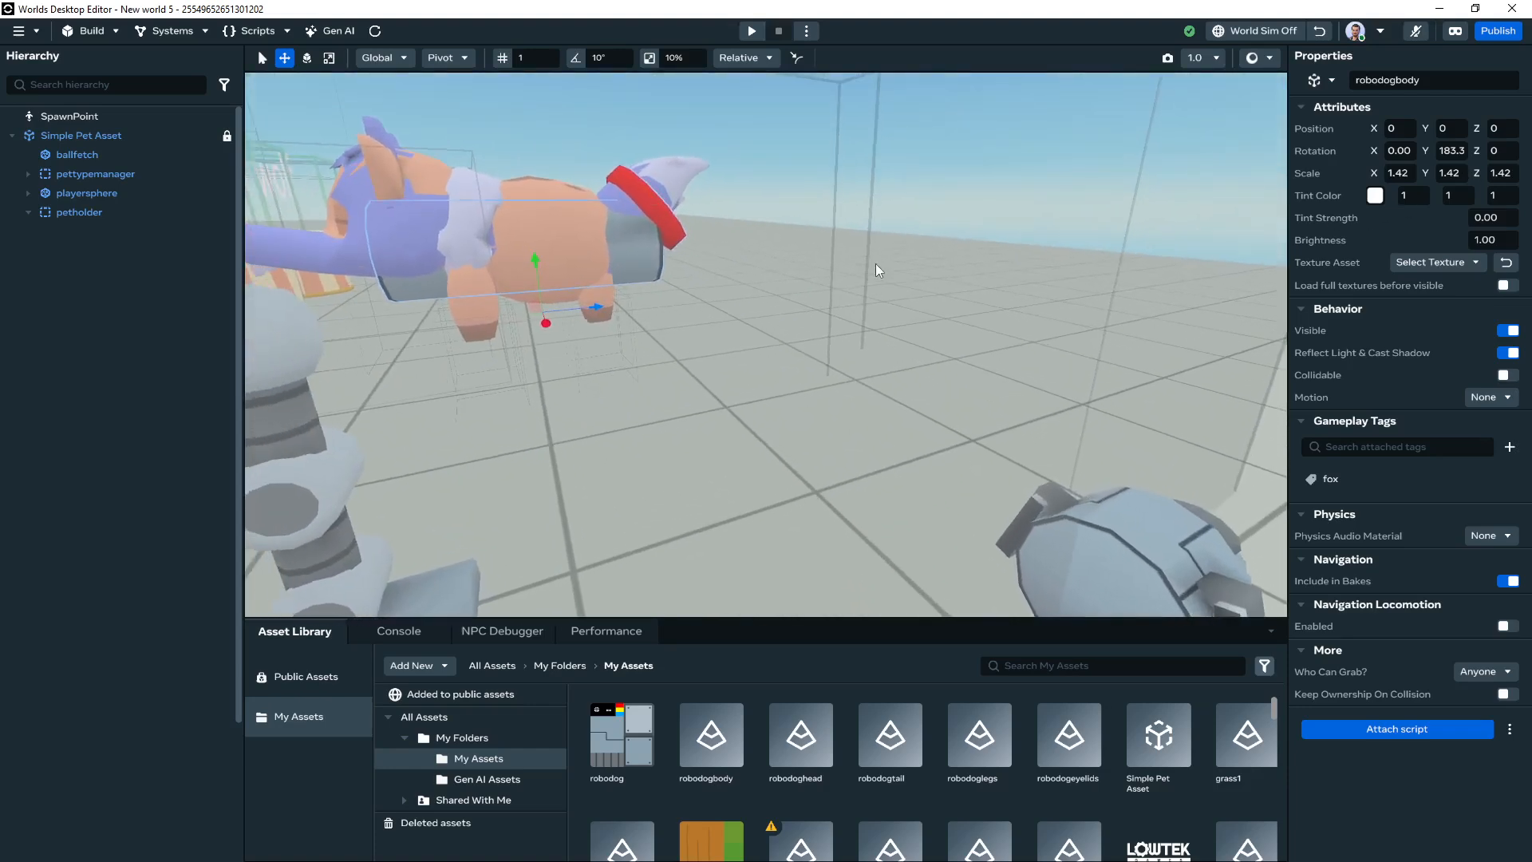
key(f)
click(1453, 151)
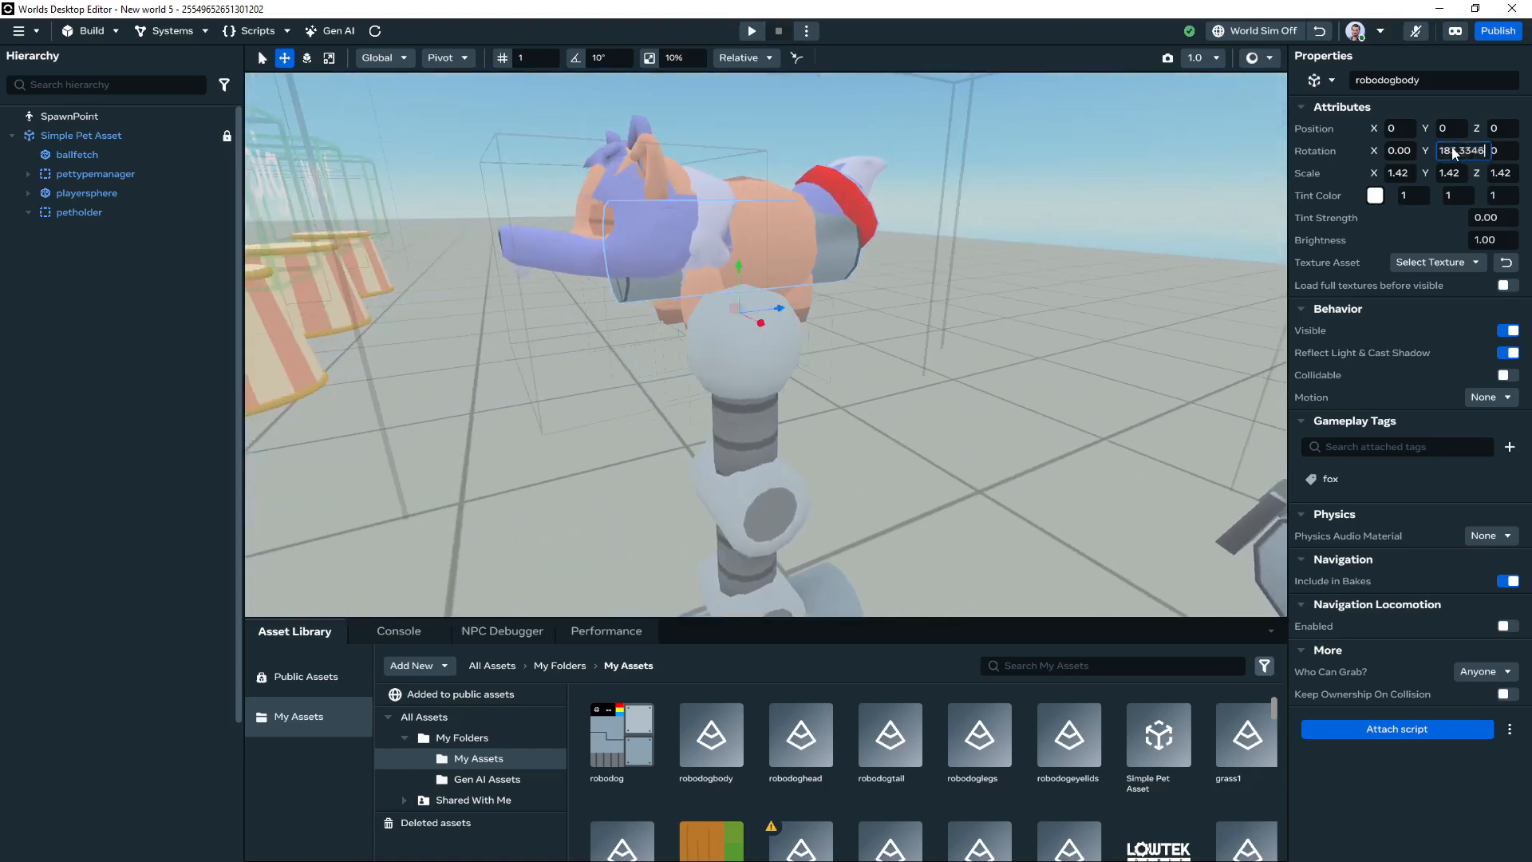
key(ctrl+a)
text(0)
key(Return)
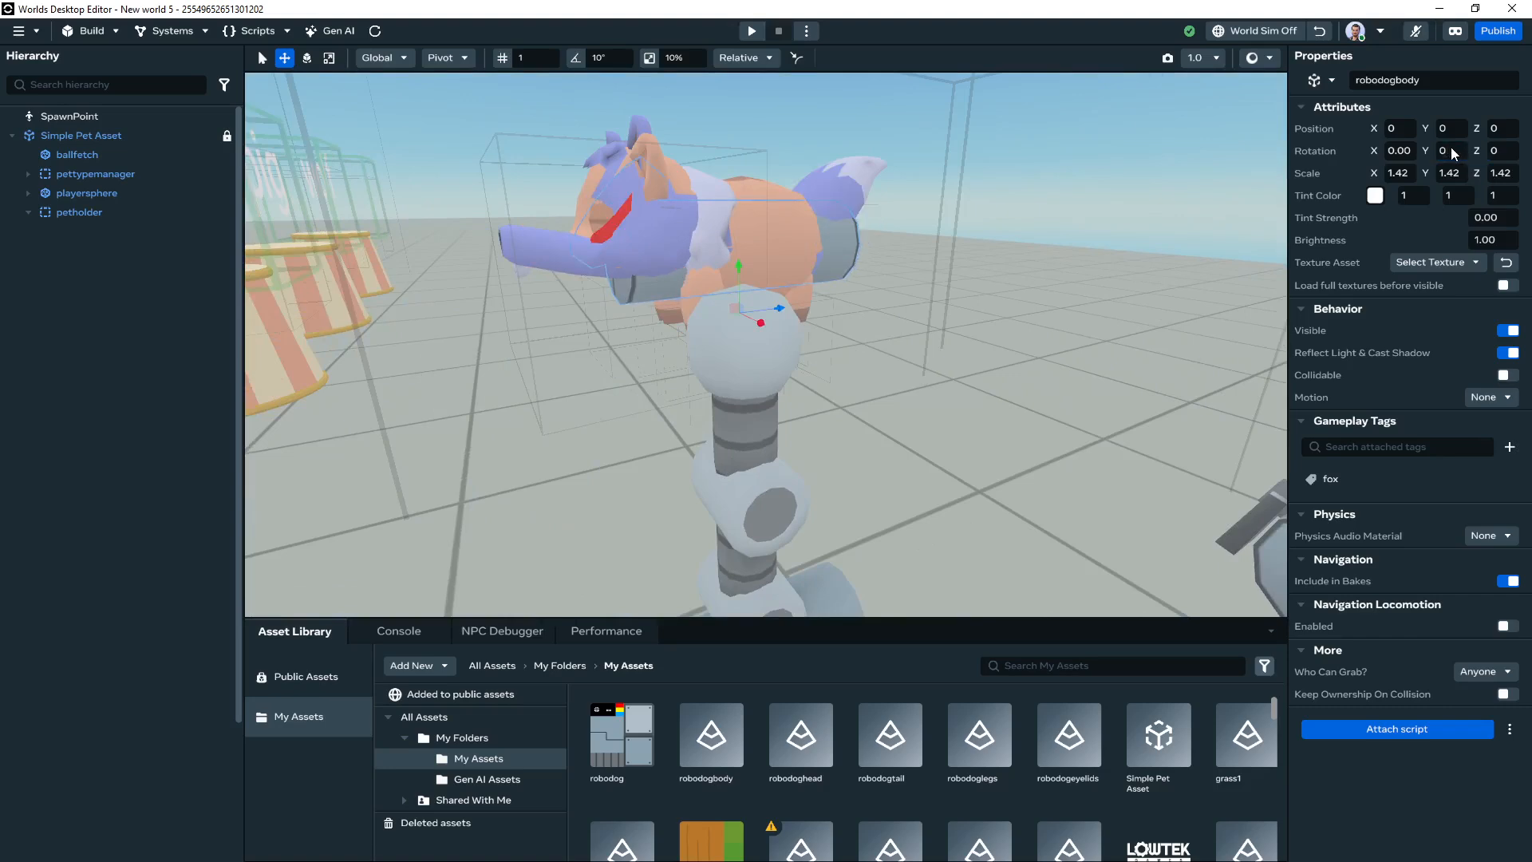
Hide the pet's headwolf, tailwolf and tailpig meshes by turning off their visibility
key(f)
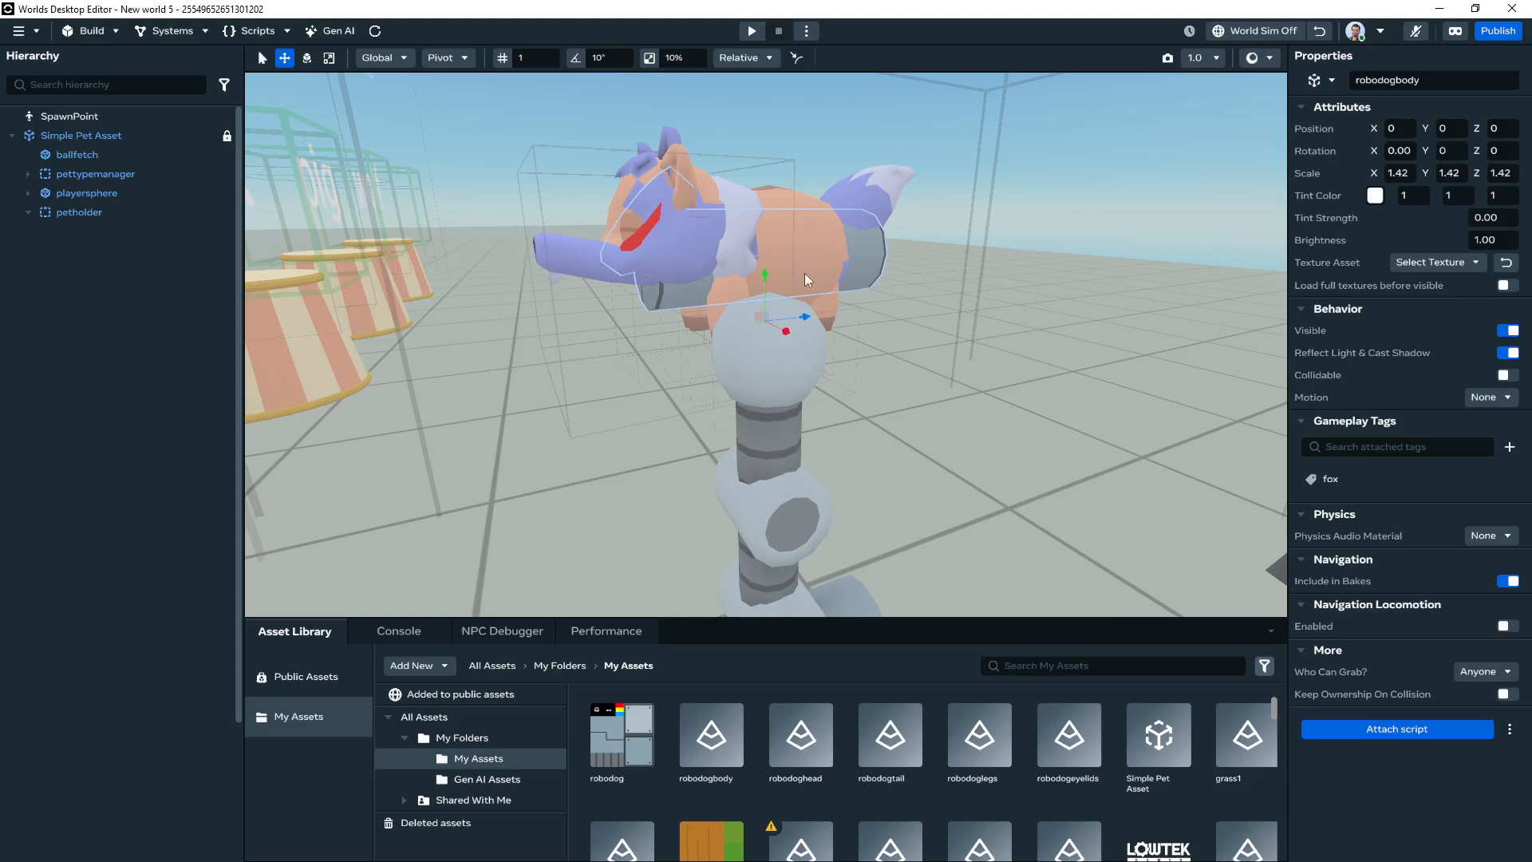
right_click(803, 275)
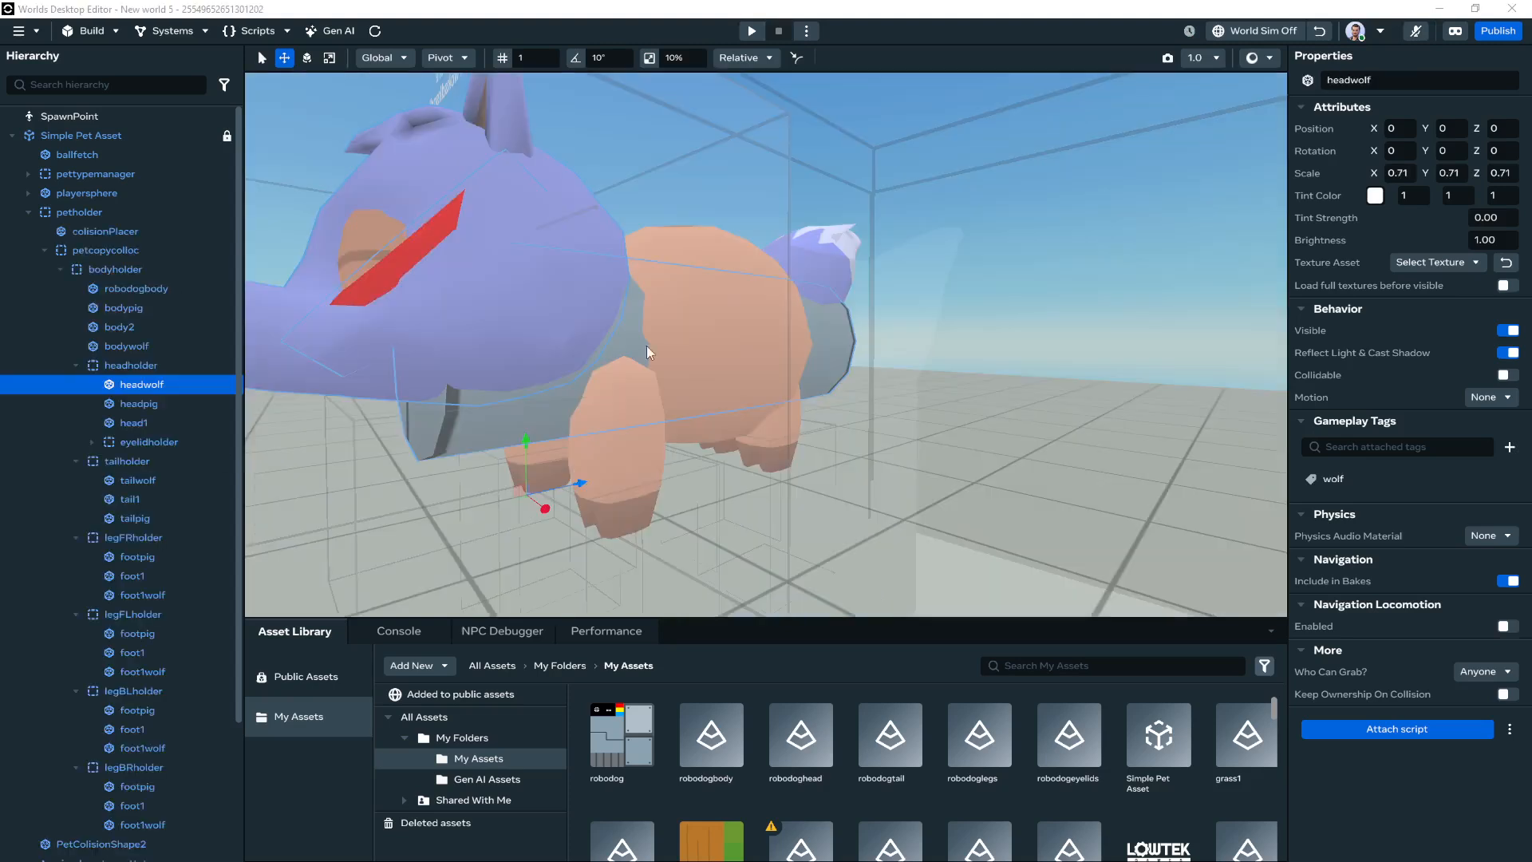
click(1508, 330)
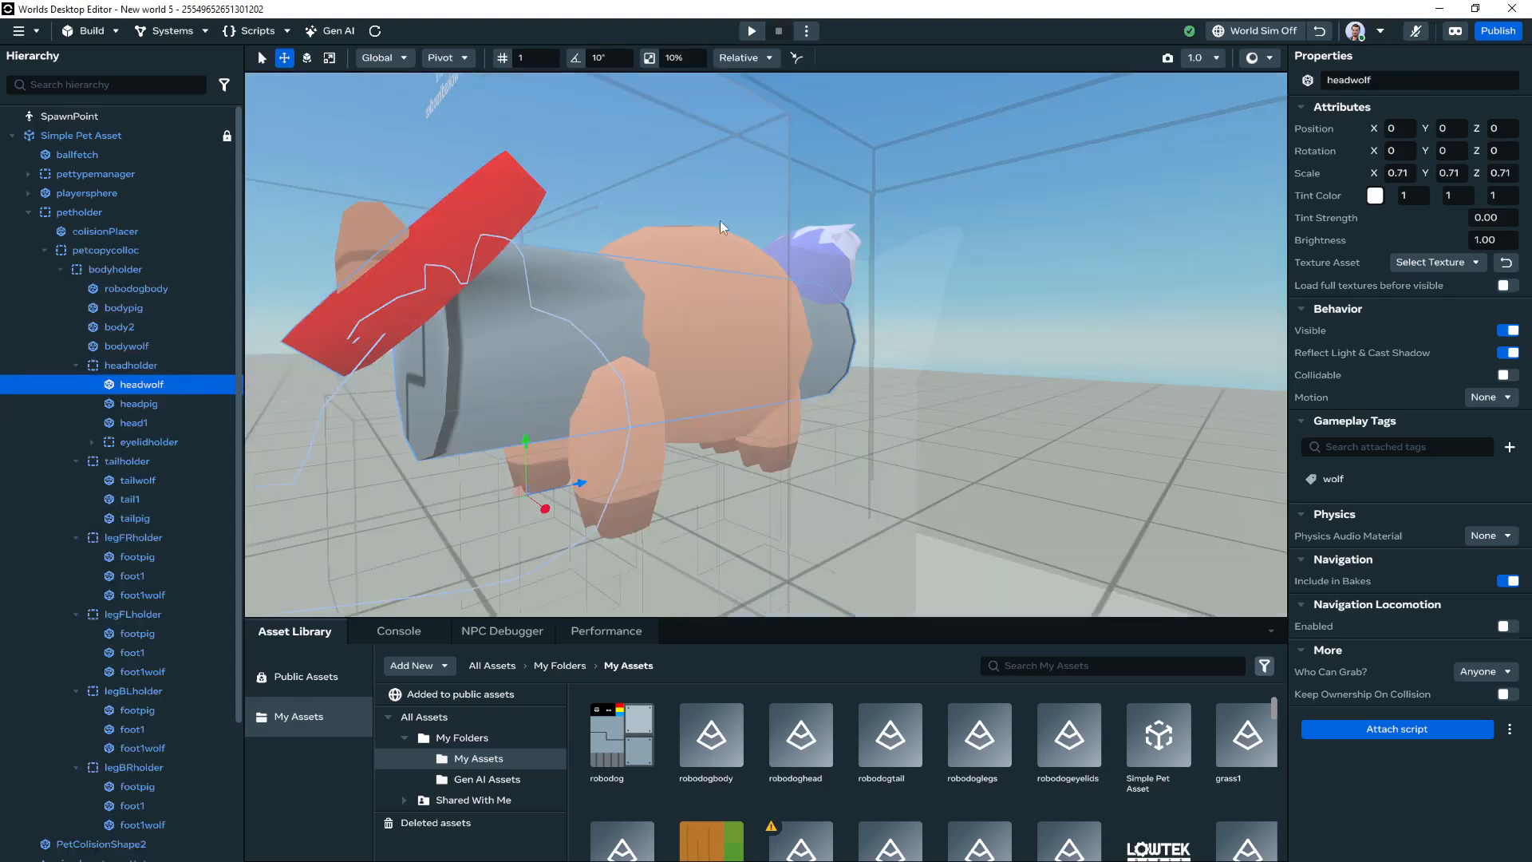
click(164, 481)
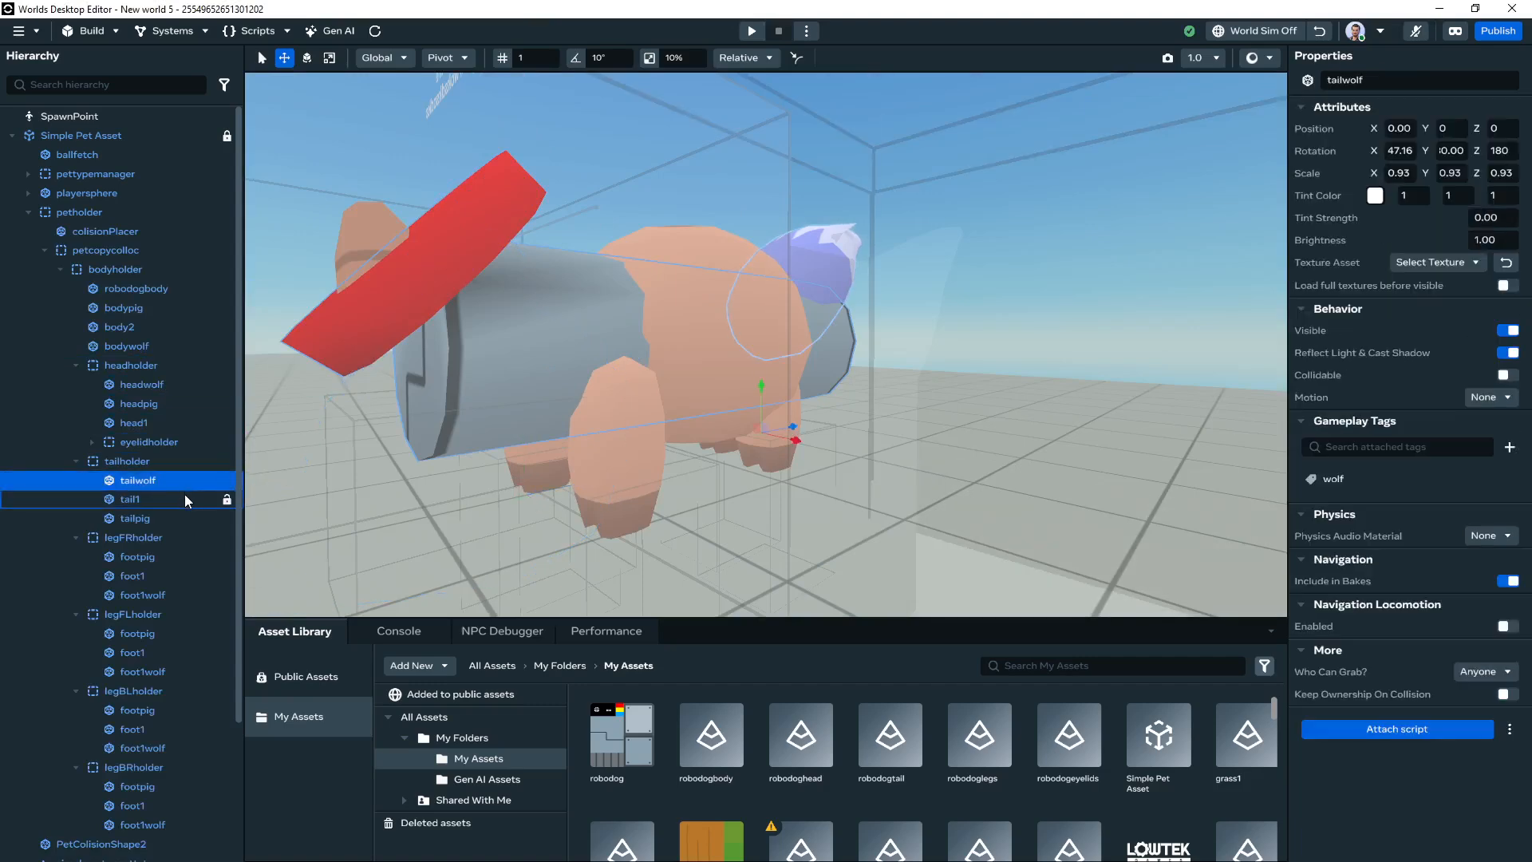
click(1508, 331)
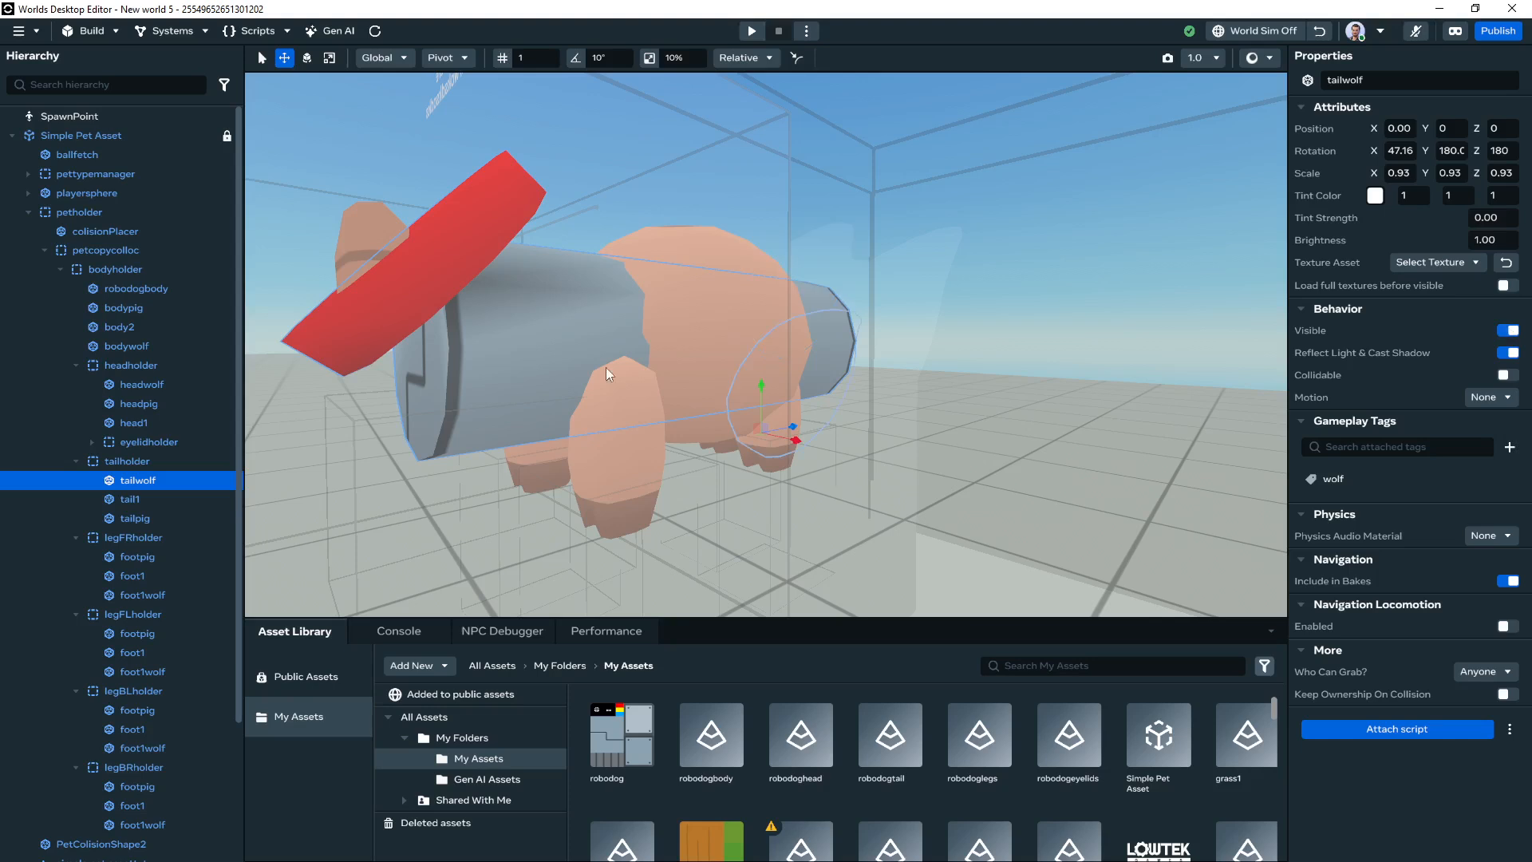
click(162, 519)
click(1509, 330)
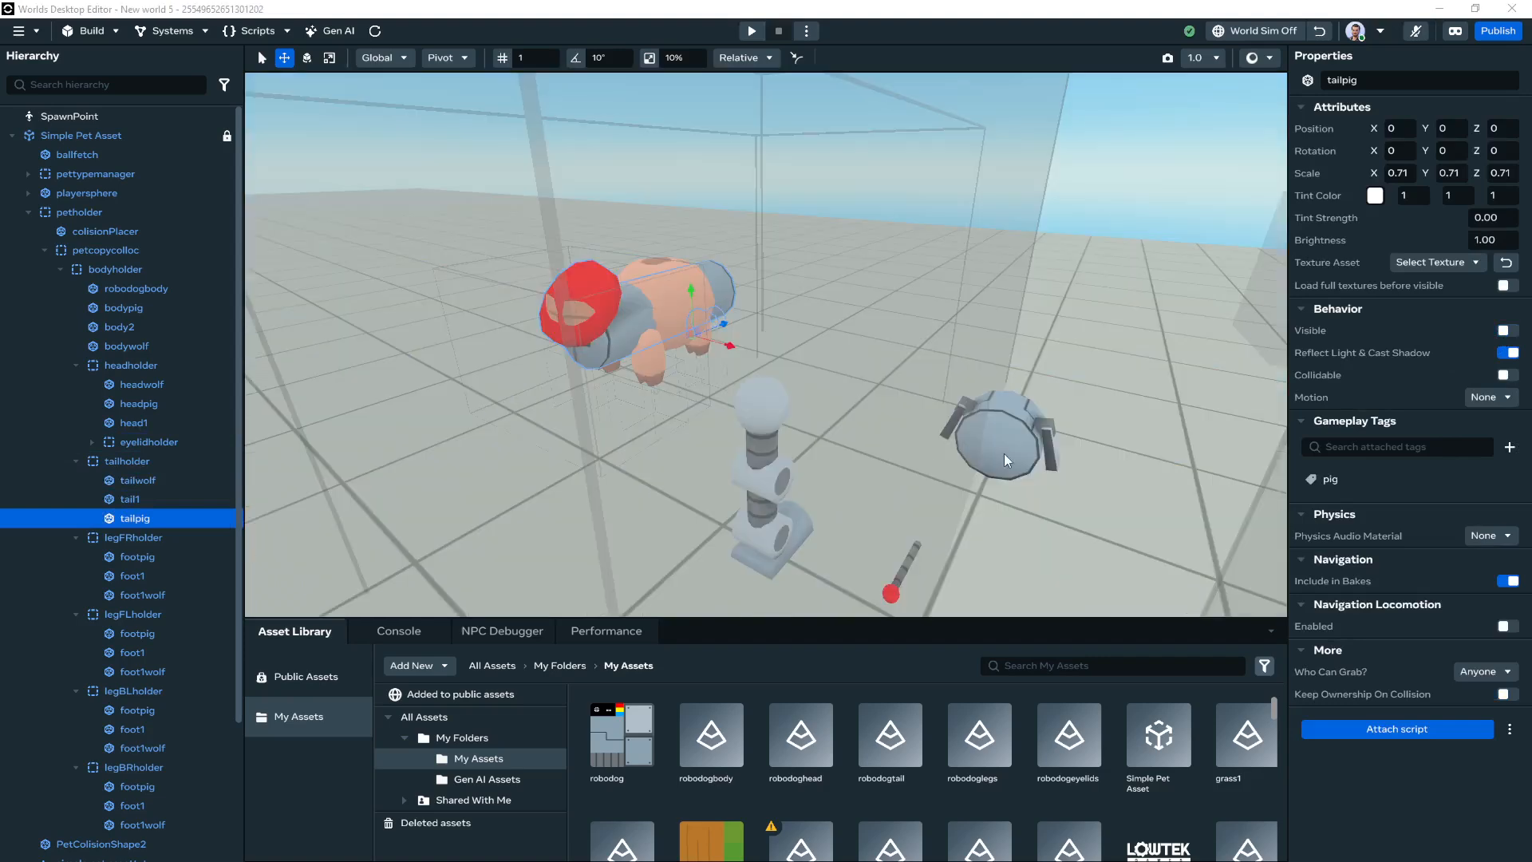
Make the robodoghead model a child of headholder and set its X and Z position to 0
click(1023, 434)
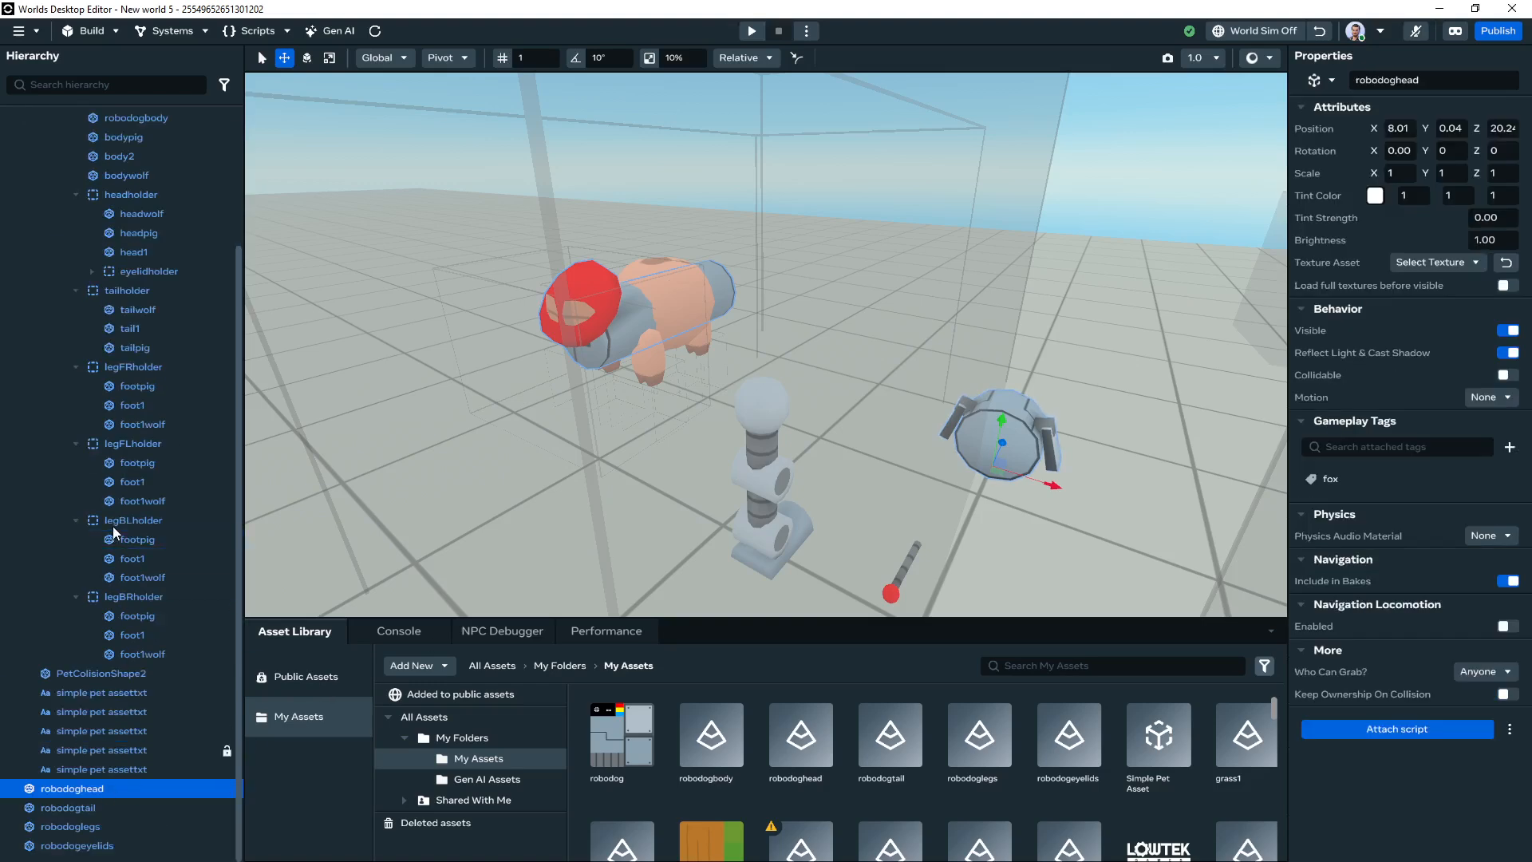
drag(113, 529, 128, 375)
click(1413, 129)
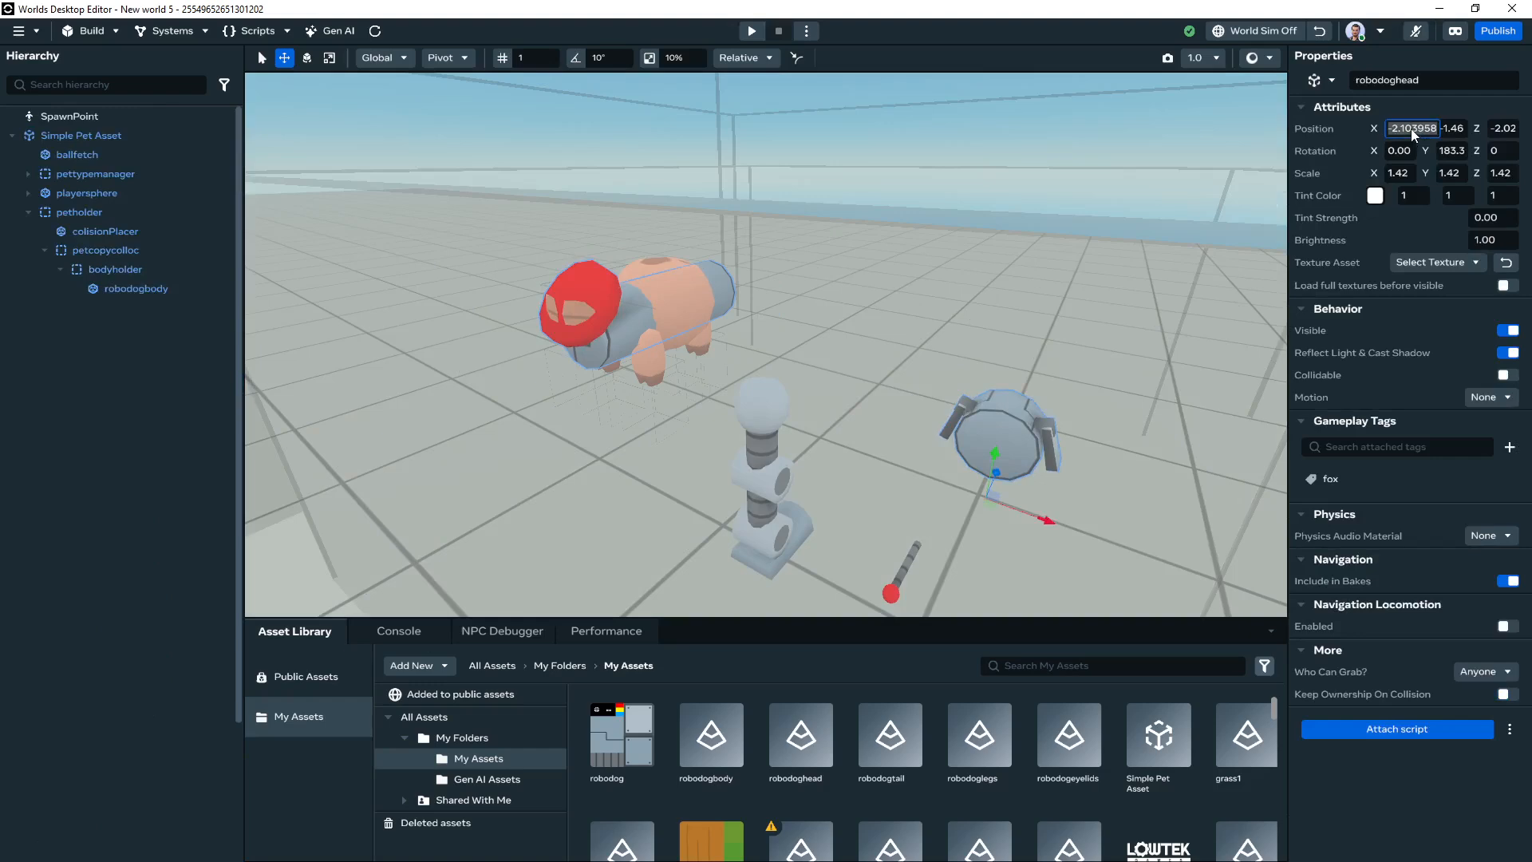
text(0)
key(Tab)
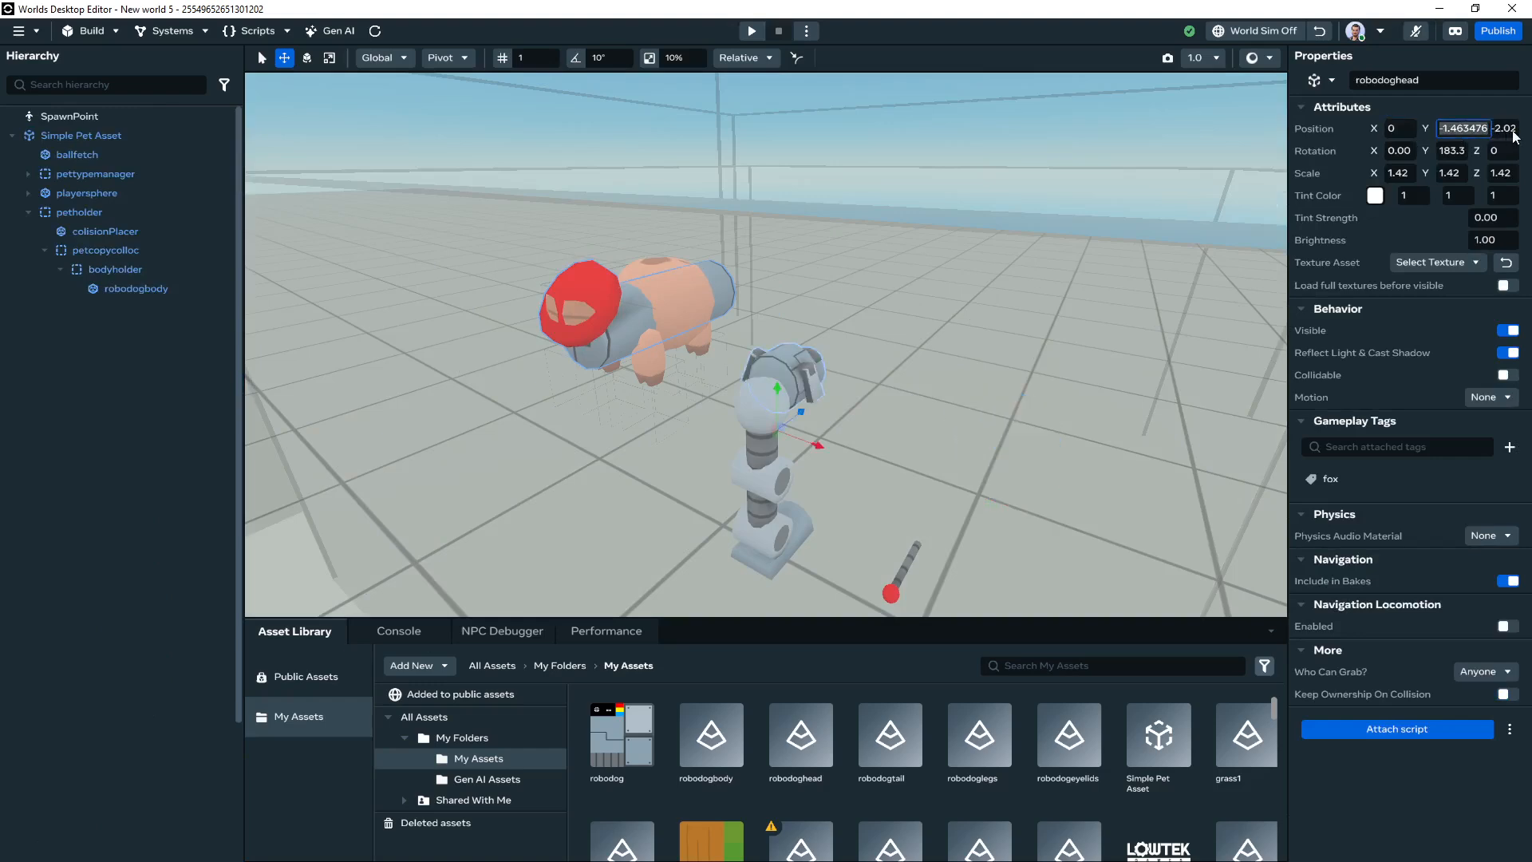
key(Tab)
text(0)
Set the robodoghead model's Y rotation and Y position to 0
click(1449, 151)
text(0)
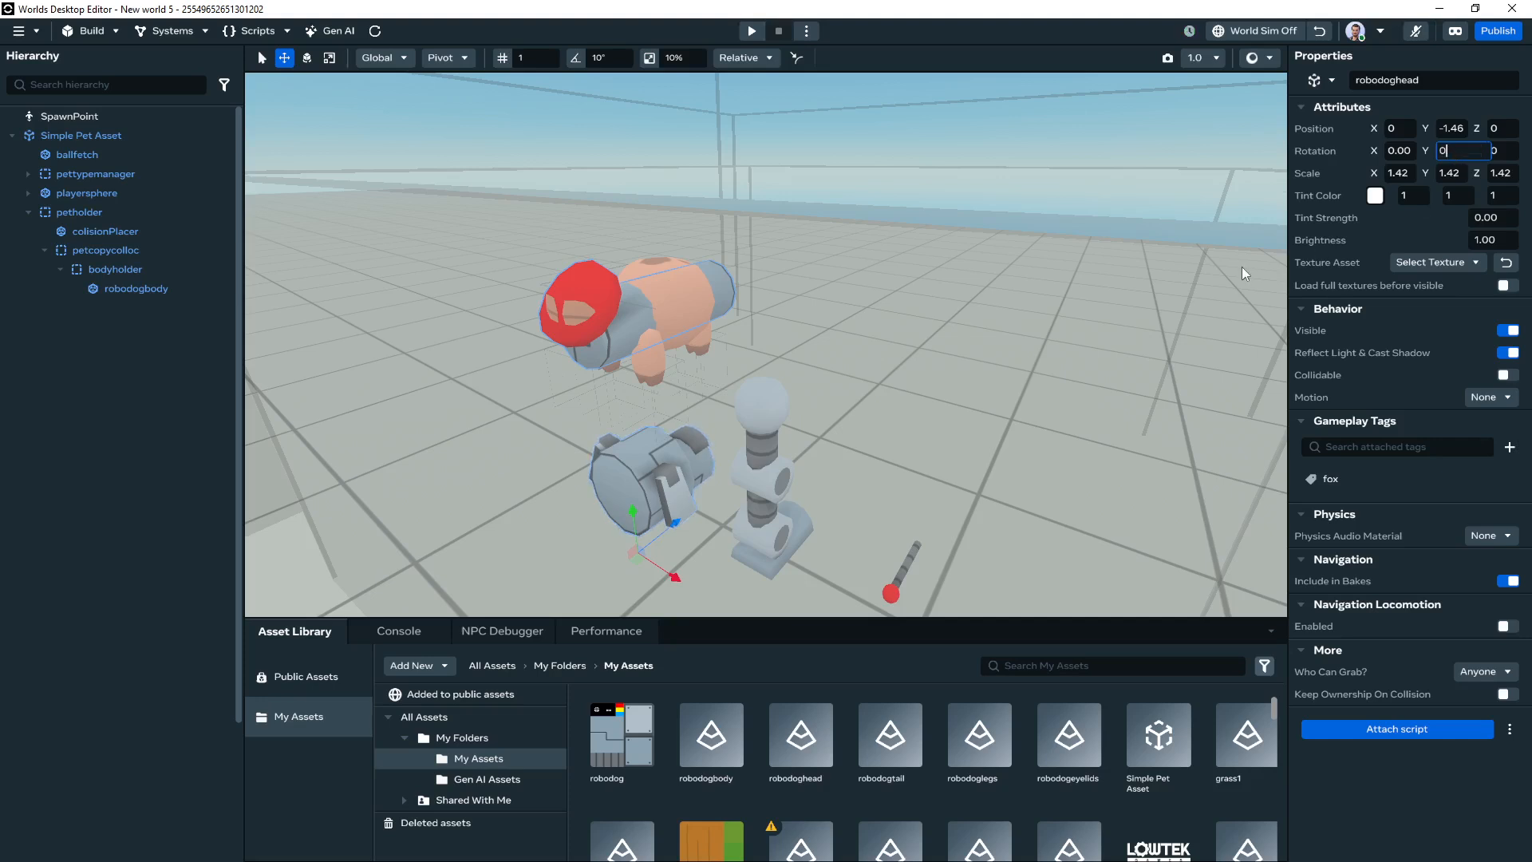
key(Return)
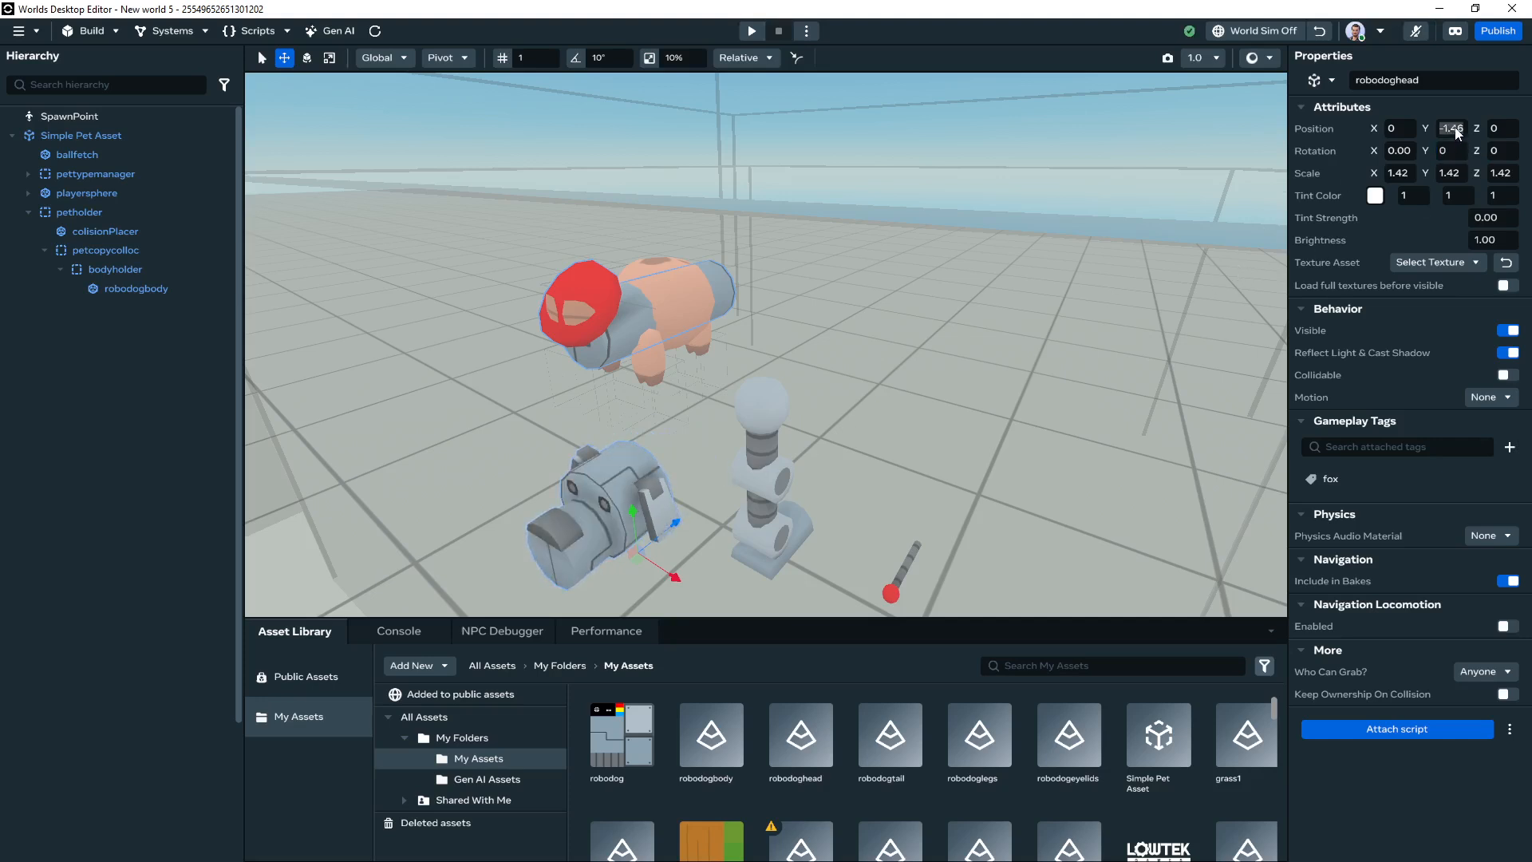
click(1455, 128)
text(0)
key(Return)
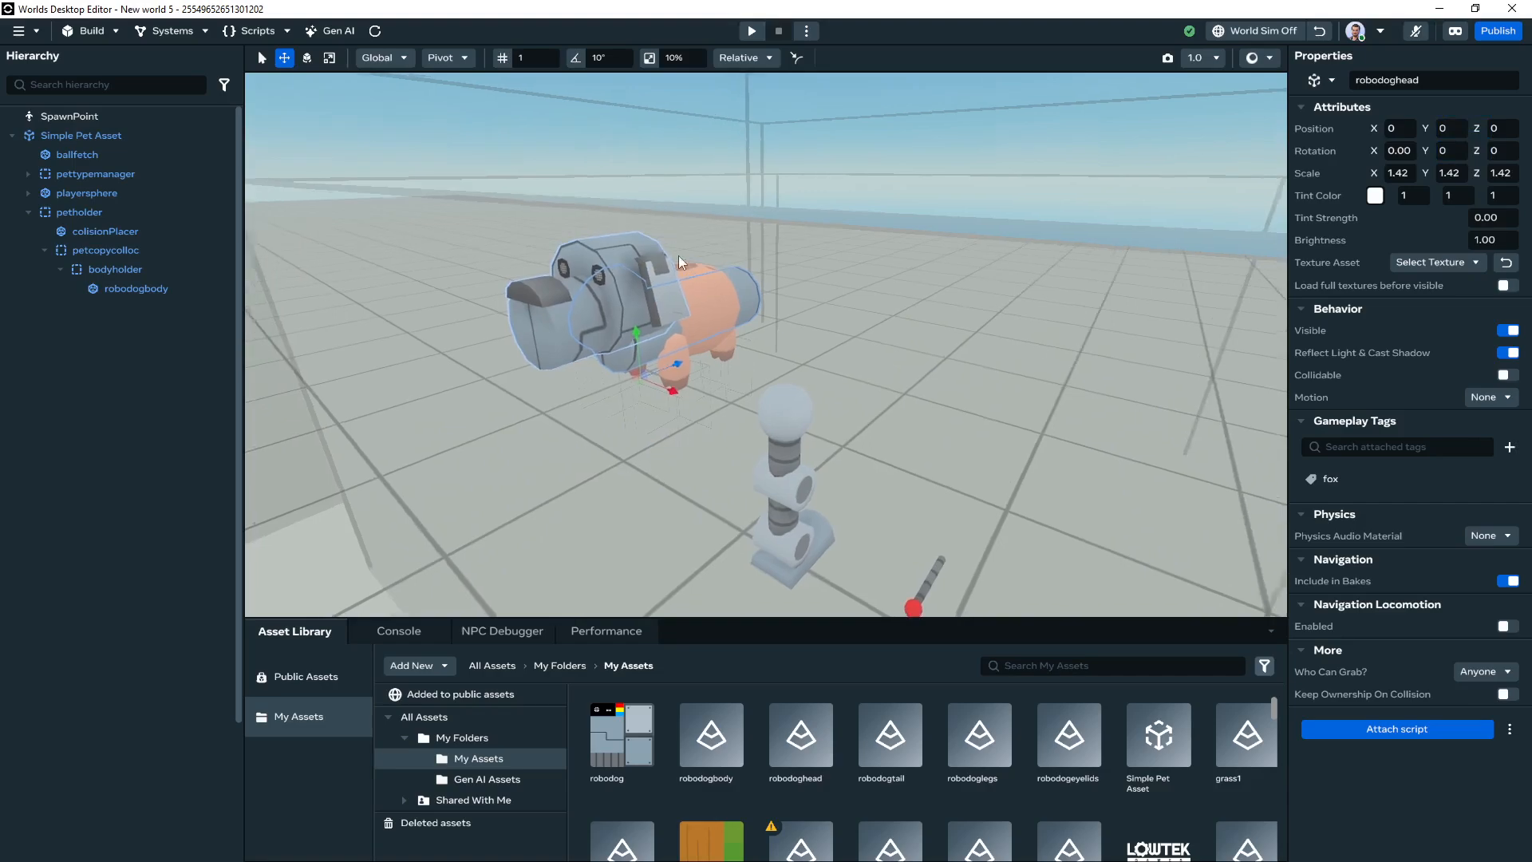
Examine how the robodoghead model sits against the robot dog body and the pet's original parts
right_drag(678, 256, 628, 208)
key(d)
key(w)
key(a)
key(d)
key(a)
key(w)
key(d)
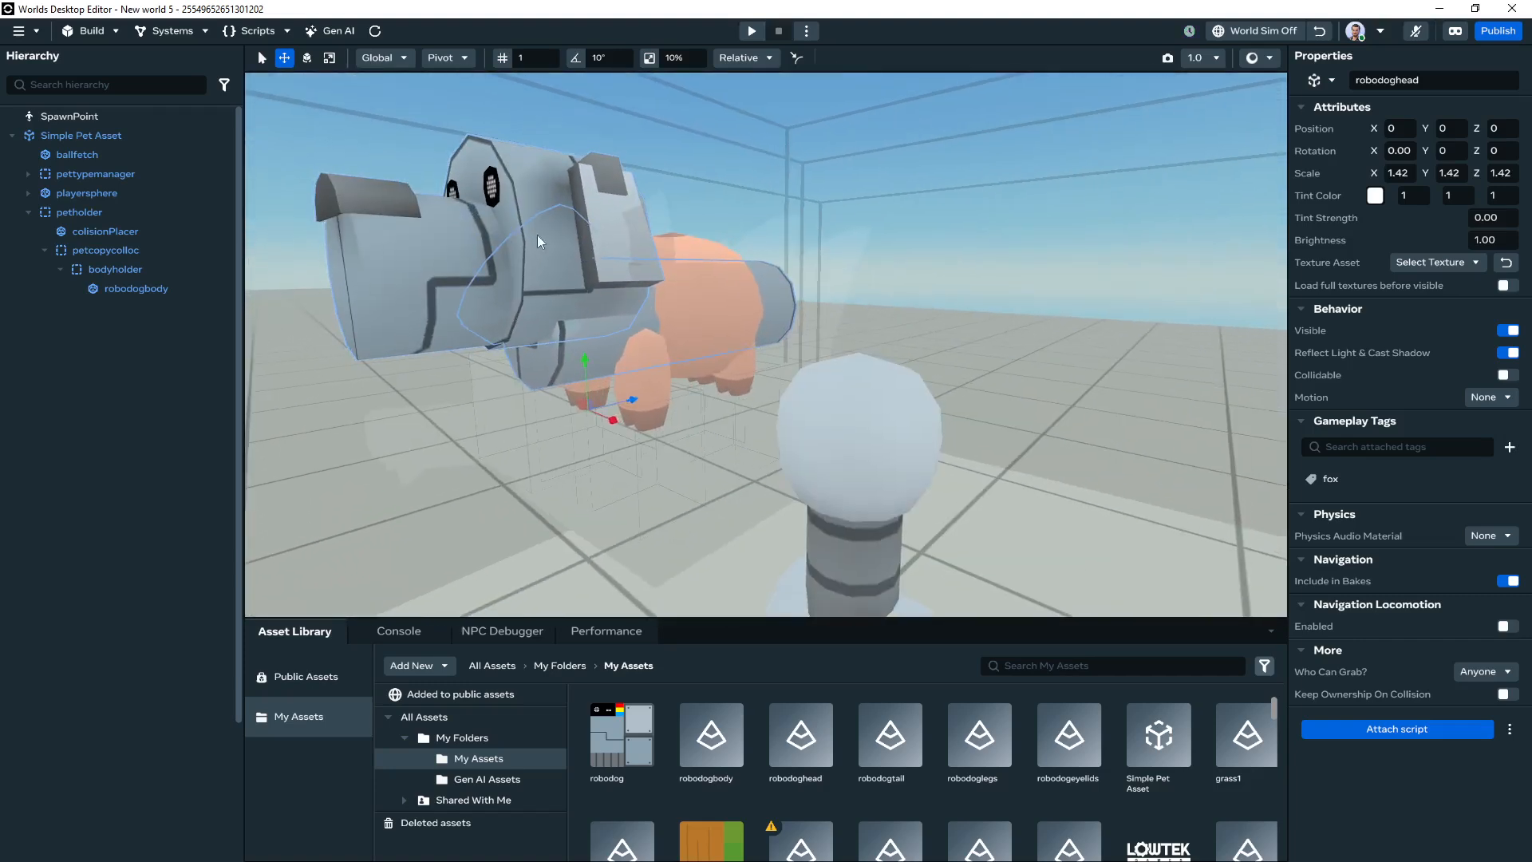
click(721, 300)
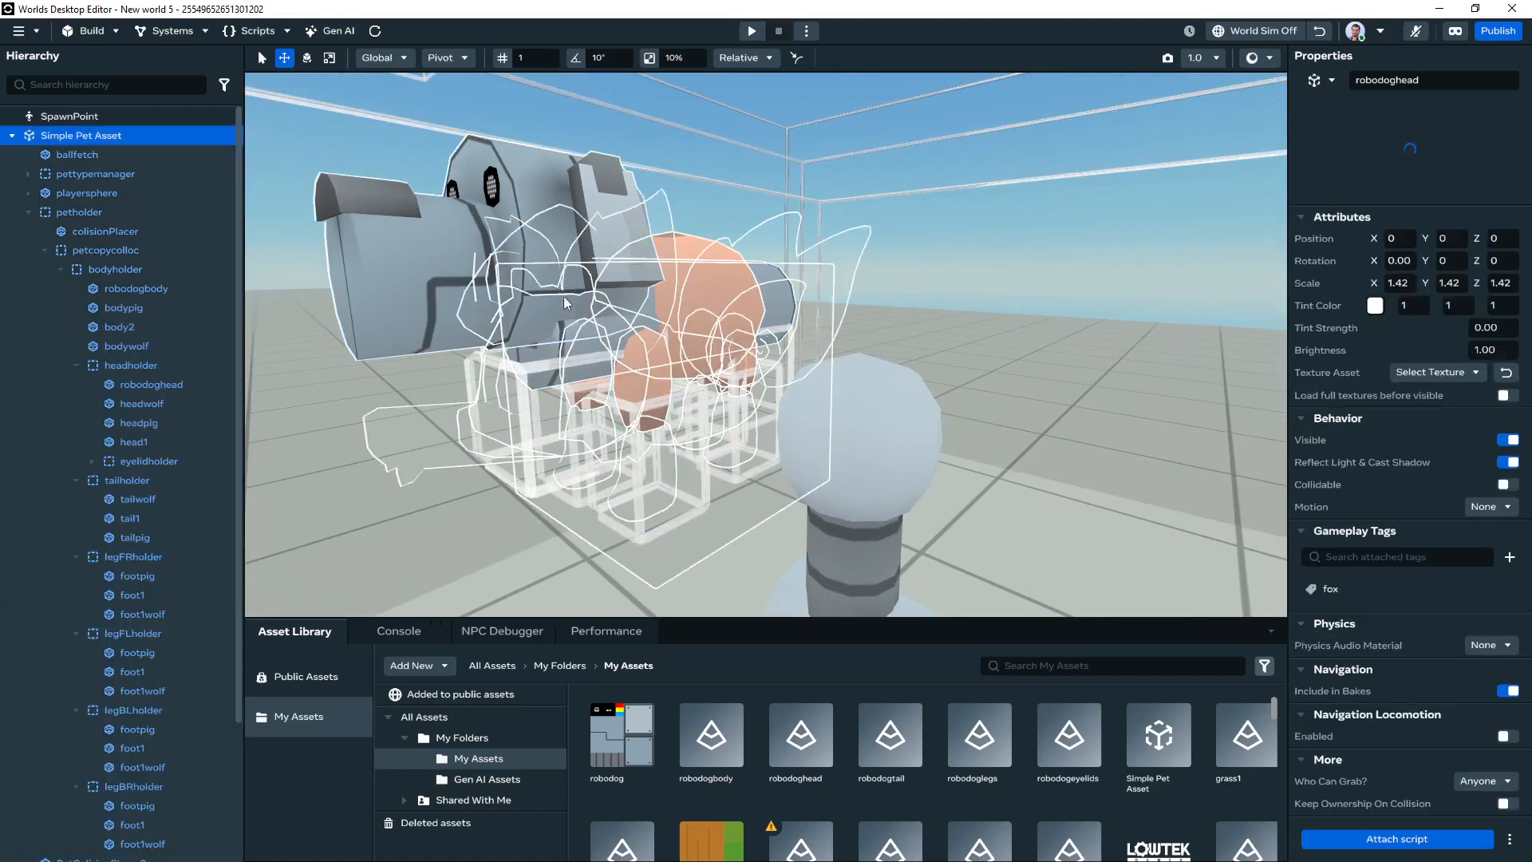
click(535, 176)
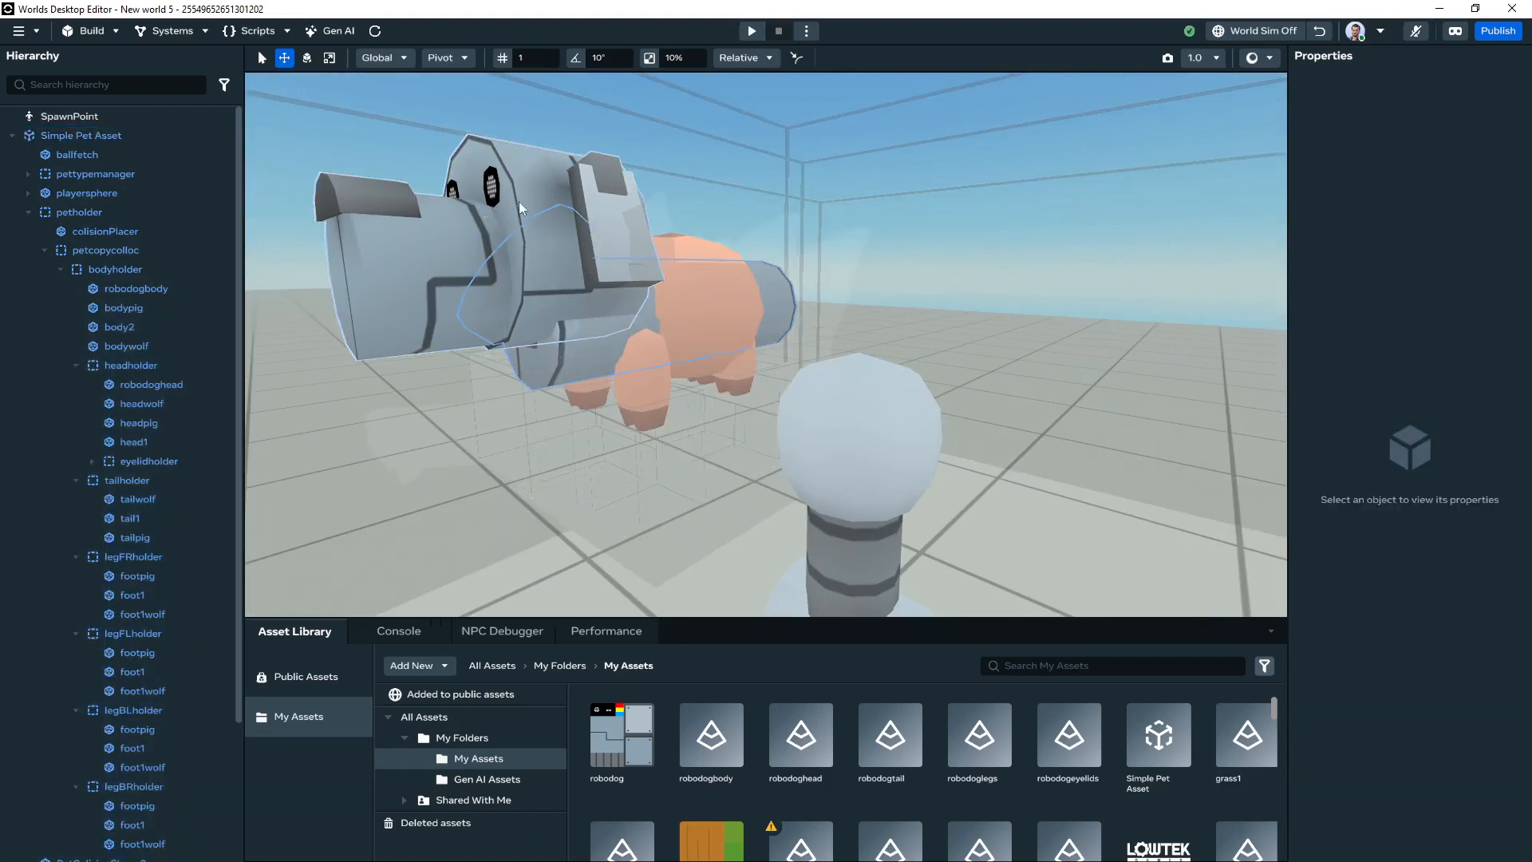
Move headholder up and forward to the front of the body, at about Y 0.48 and Z 0.59
click(145, 270)
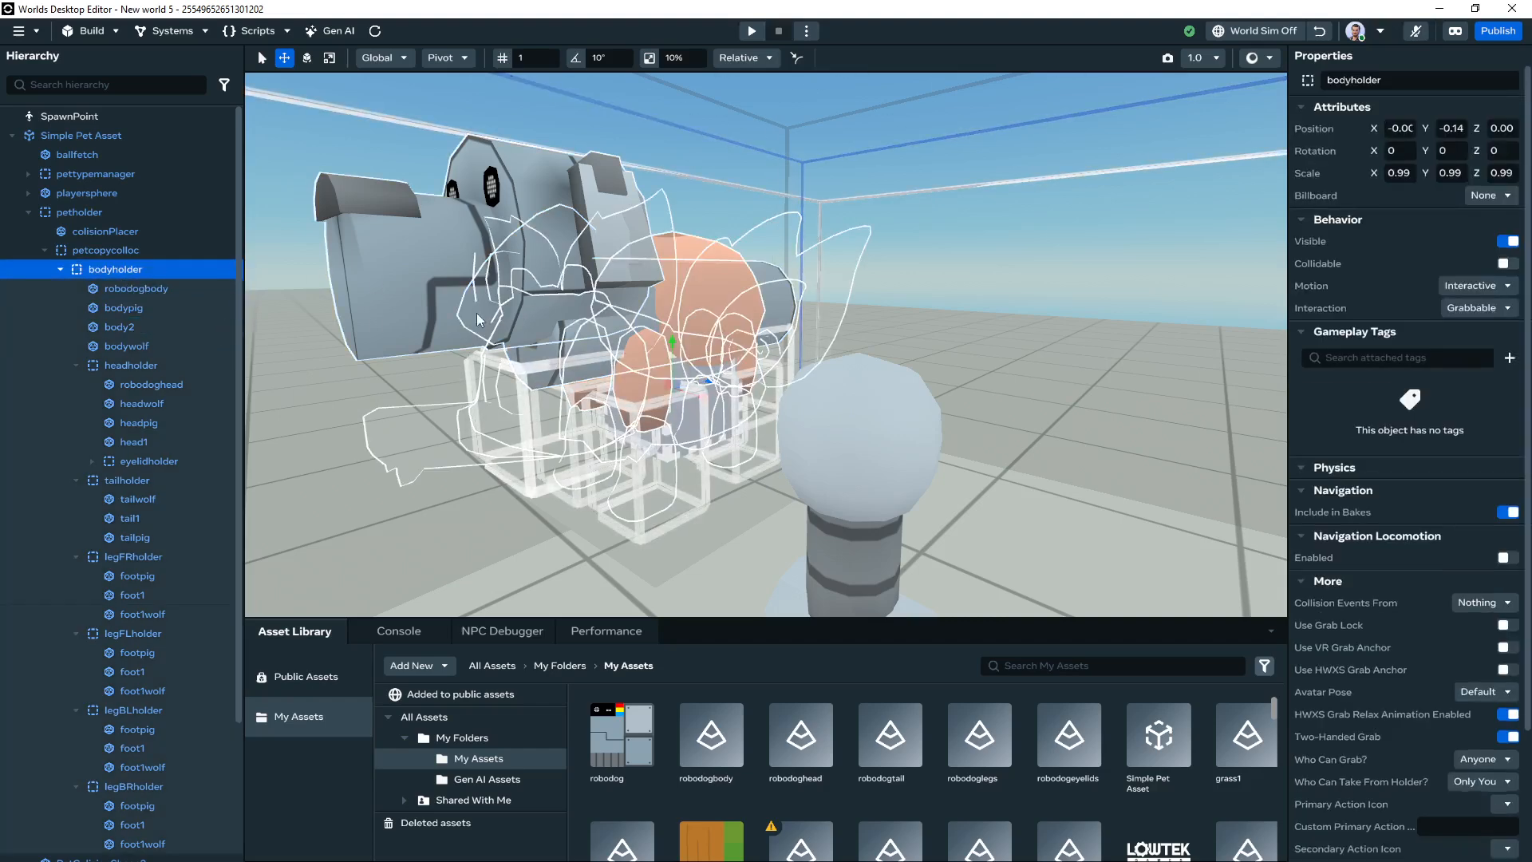
click(161, 365)
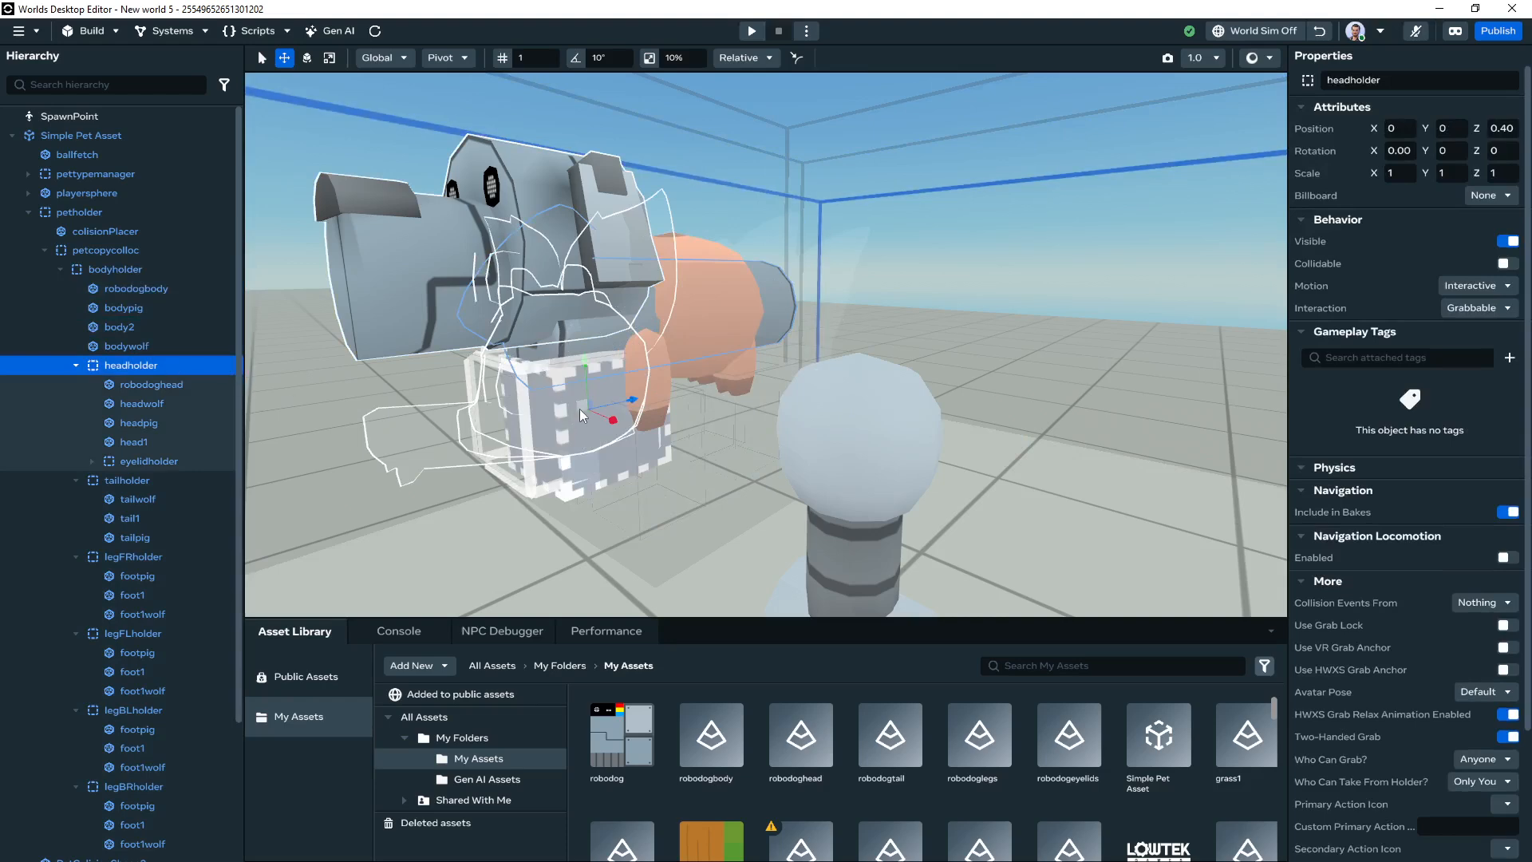
drag(582, 404, 516, 271)
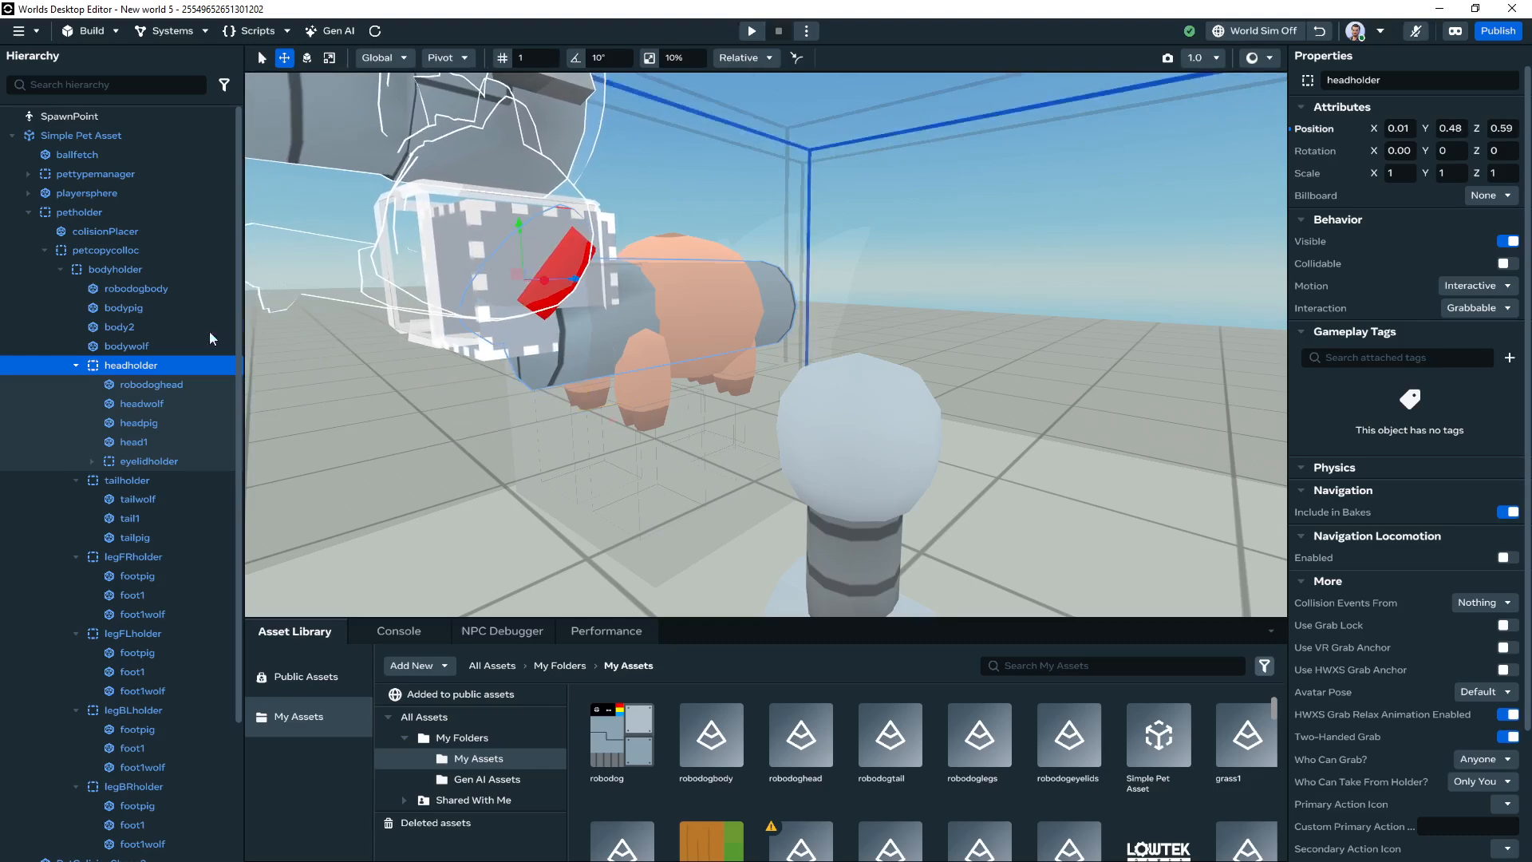
Lower the robodoghead model within headholder to about Y -0.29 and Z 0.06
double_click(158, 440)
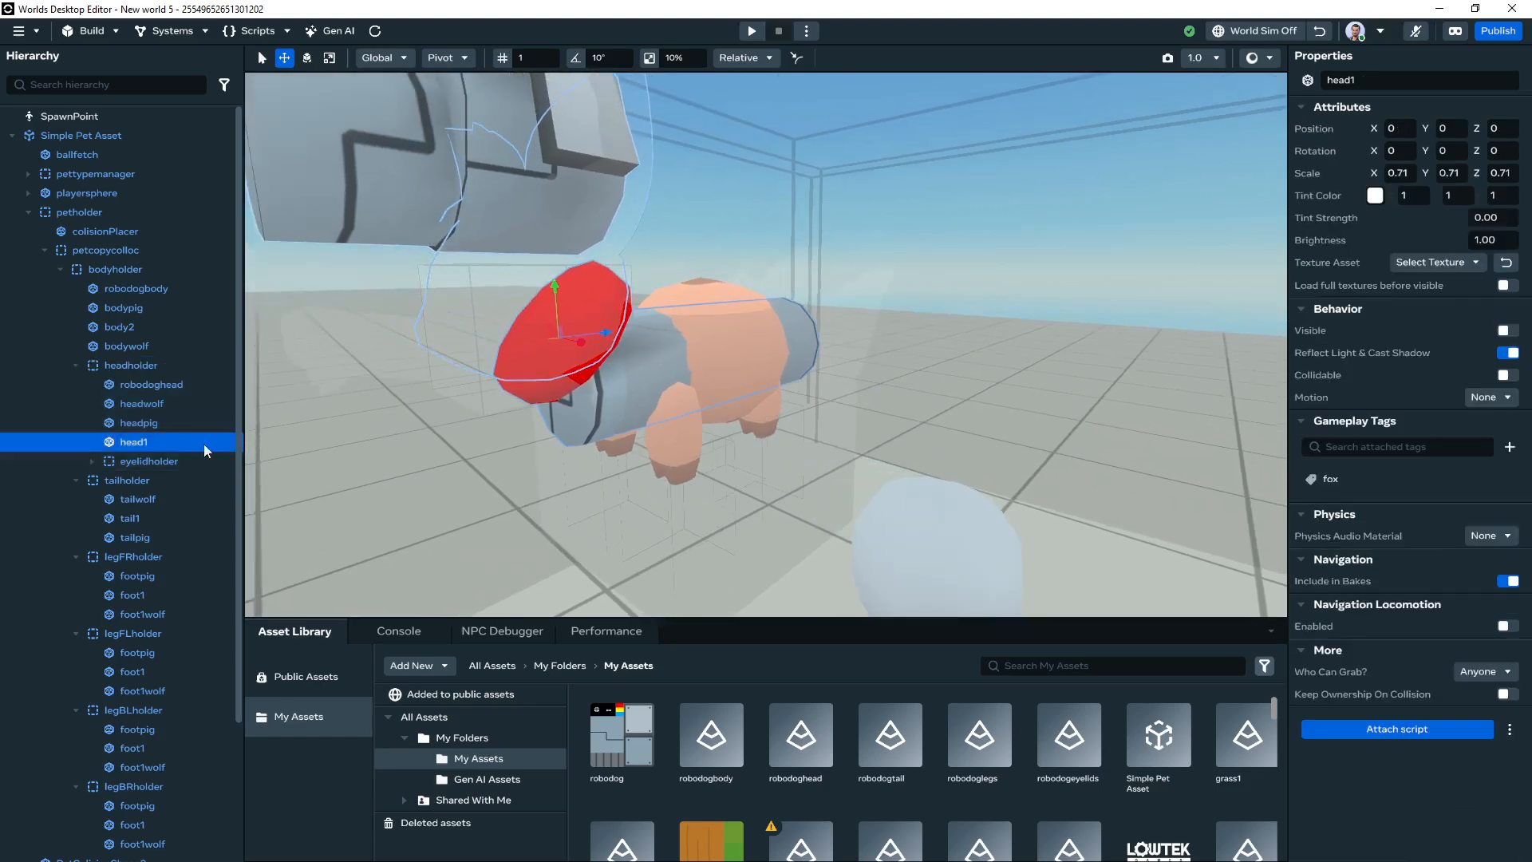
click(163, 386)
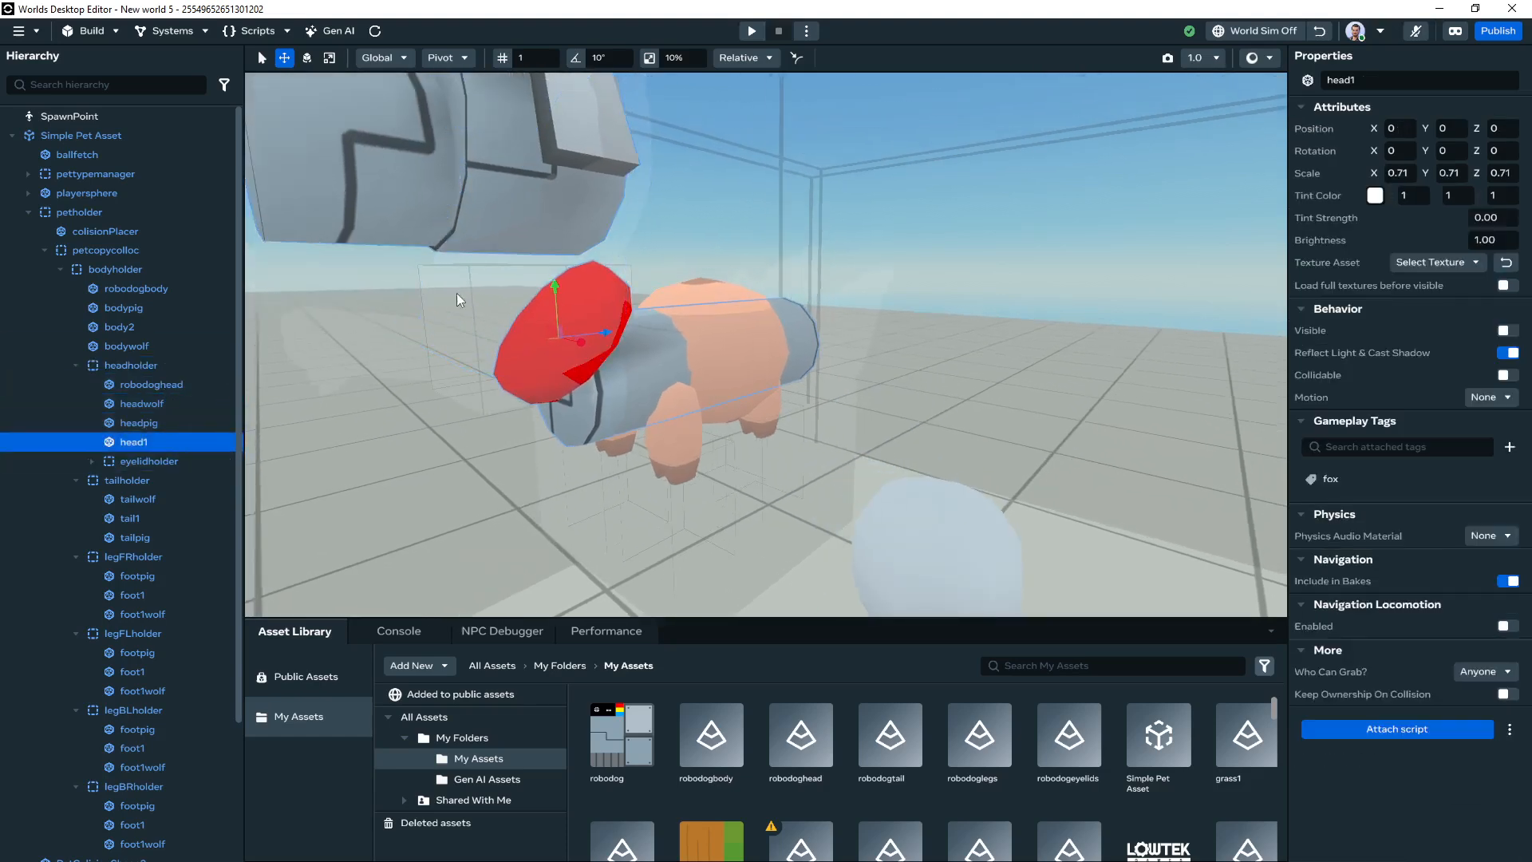
drag(556, 307, 587, 410)
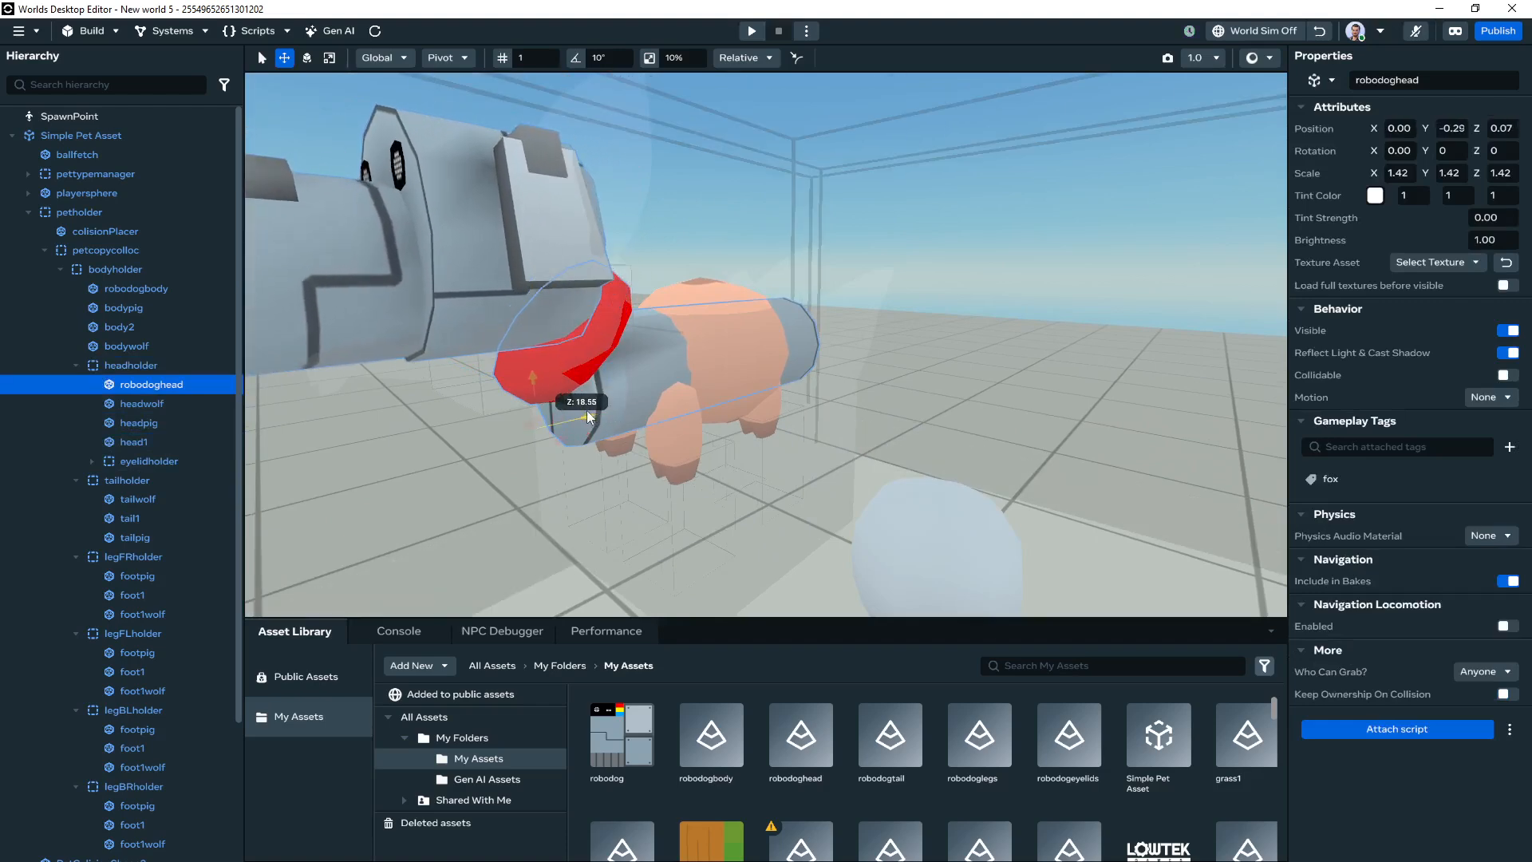
Move the robodogeyelids model down and slightly along Z so it fits over the robot dog head's eyes
scroll(514, 366, down, 6)
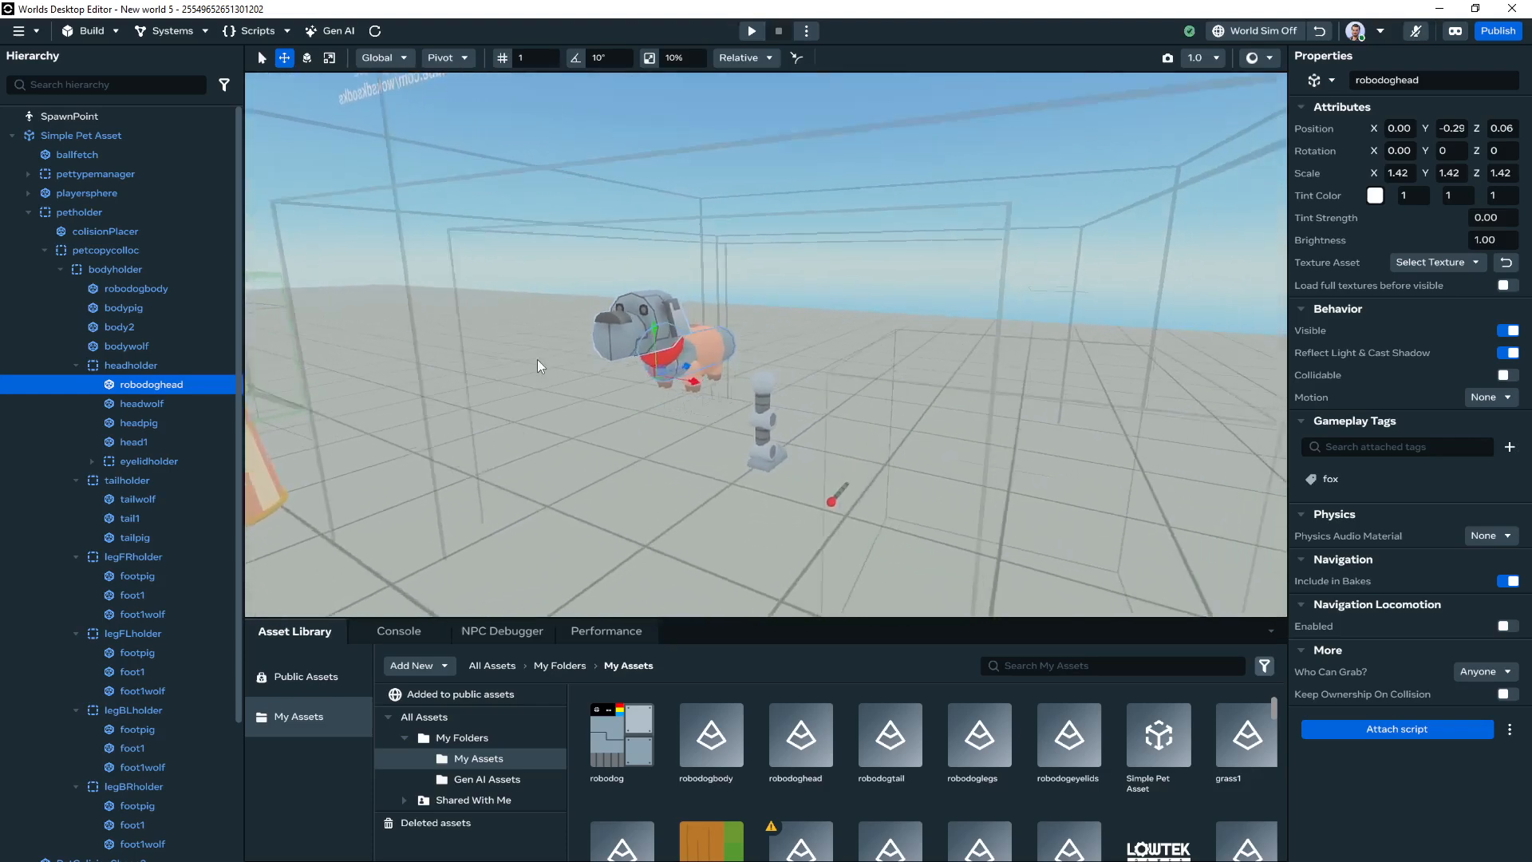
click(538, 359)
key(f)
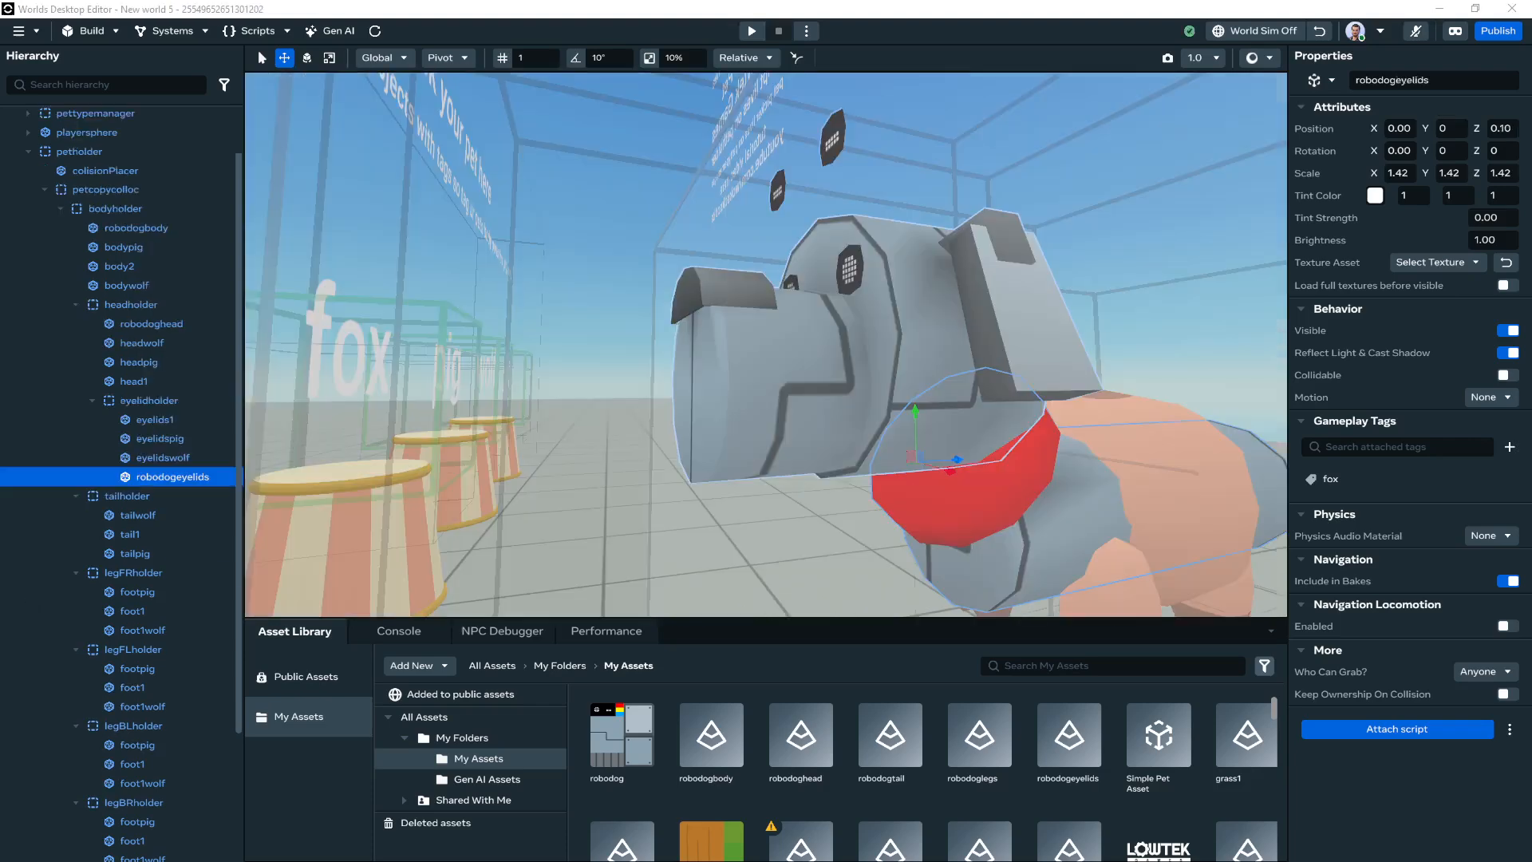
drag(916, 412, 907, 520)
drag(957, 565, 968, 565)
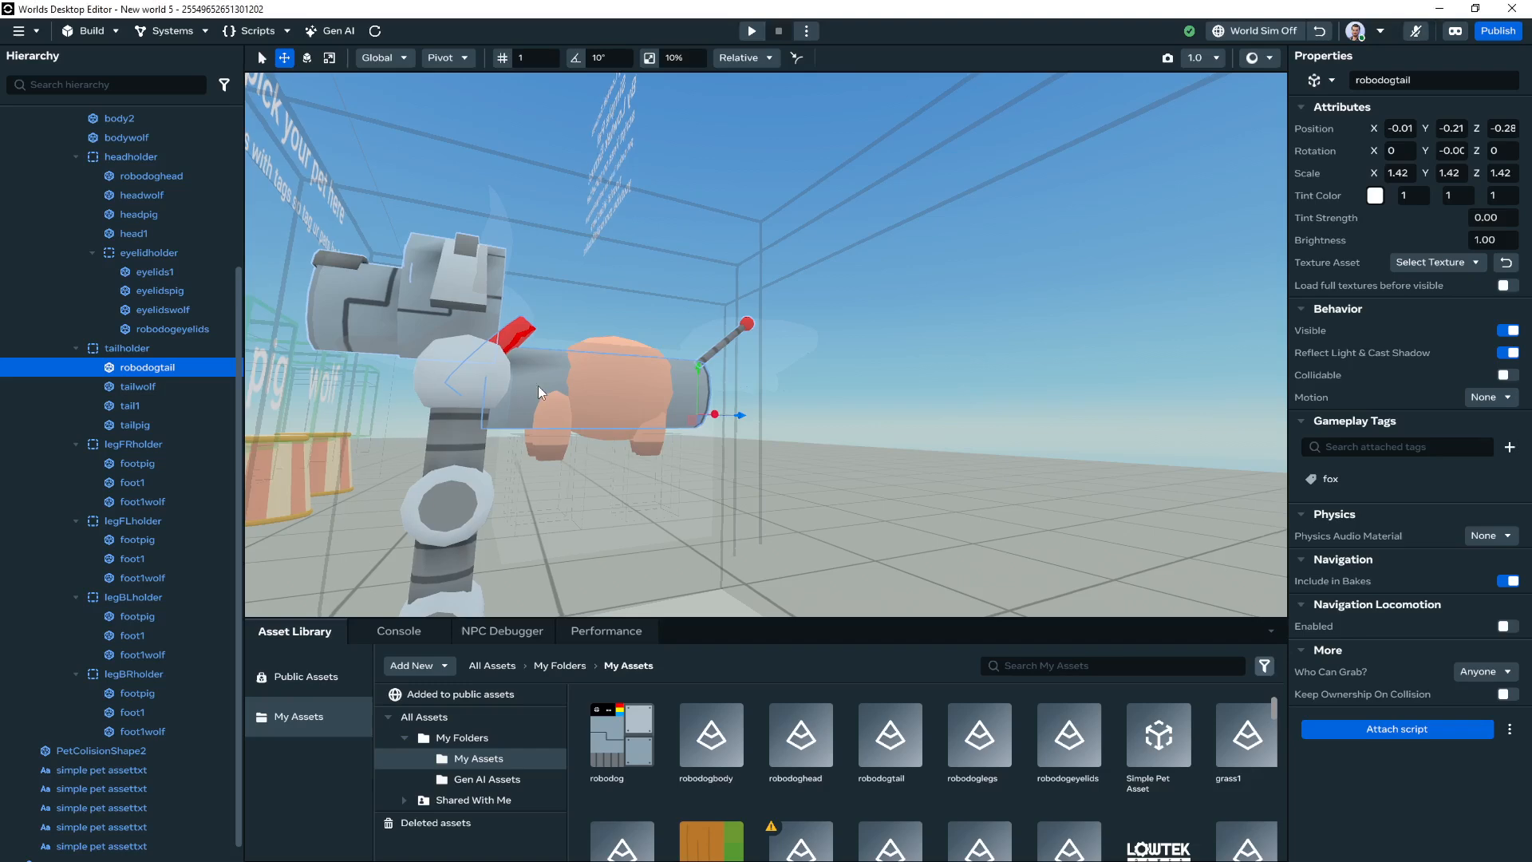
Examine the placement of the robot dog's head, eyelids and tail on the body from several sides
alt+drag(538, 385, 603, 392)
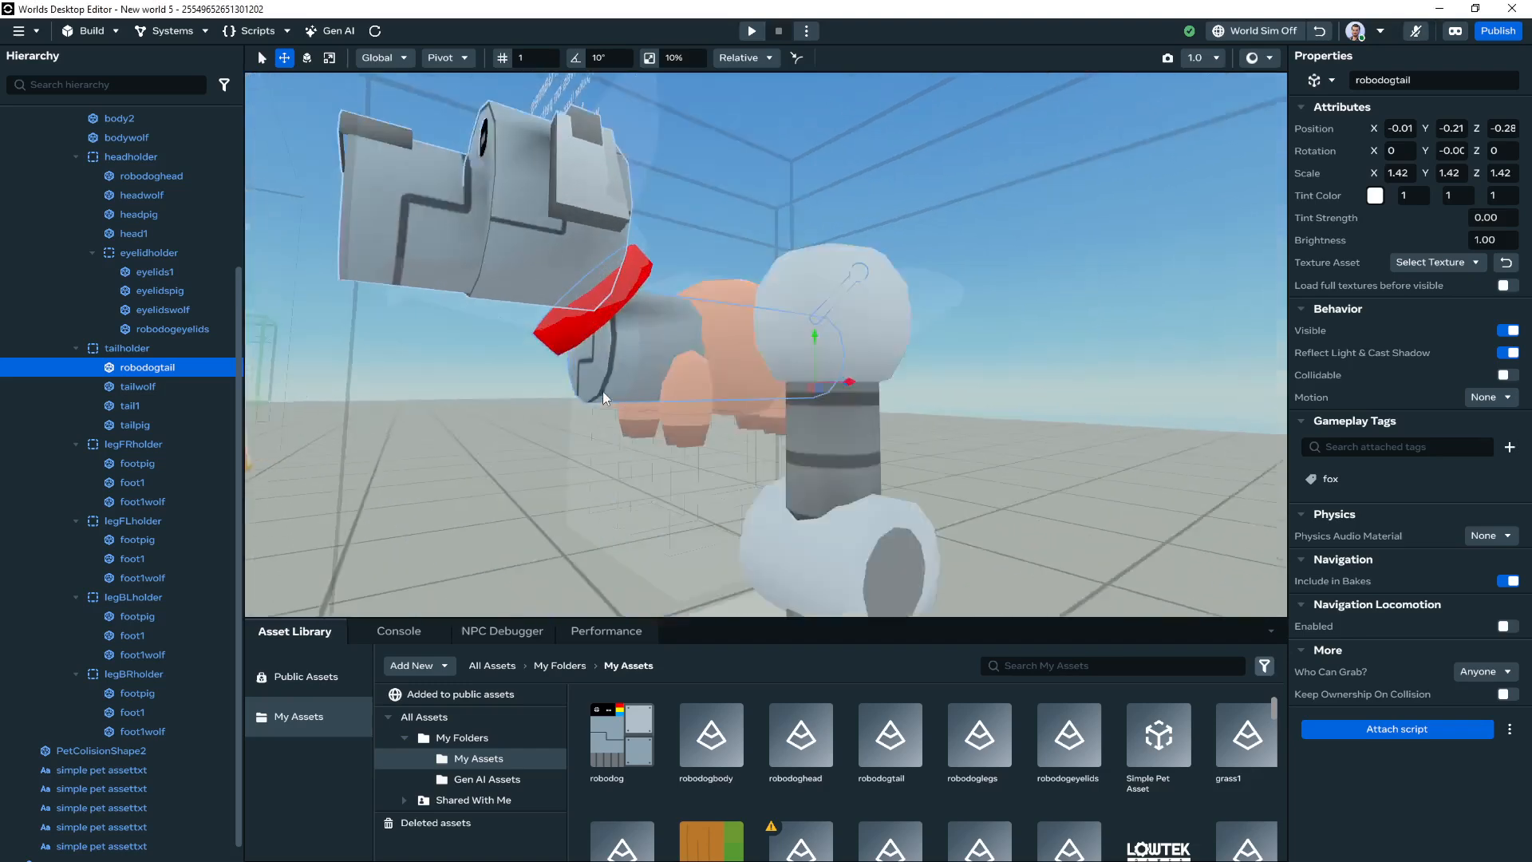
key(d)
key(a)
key(a)
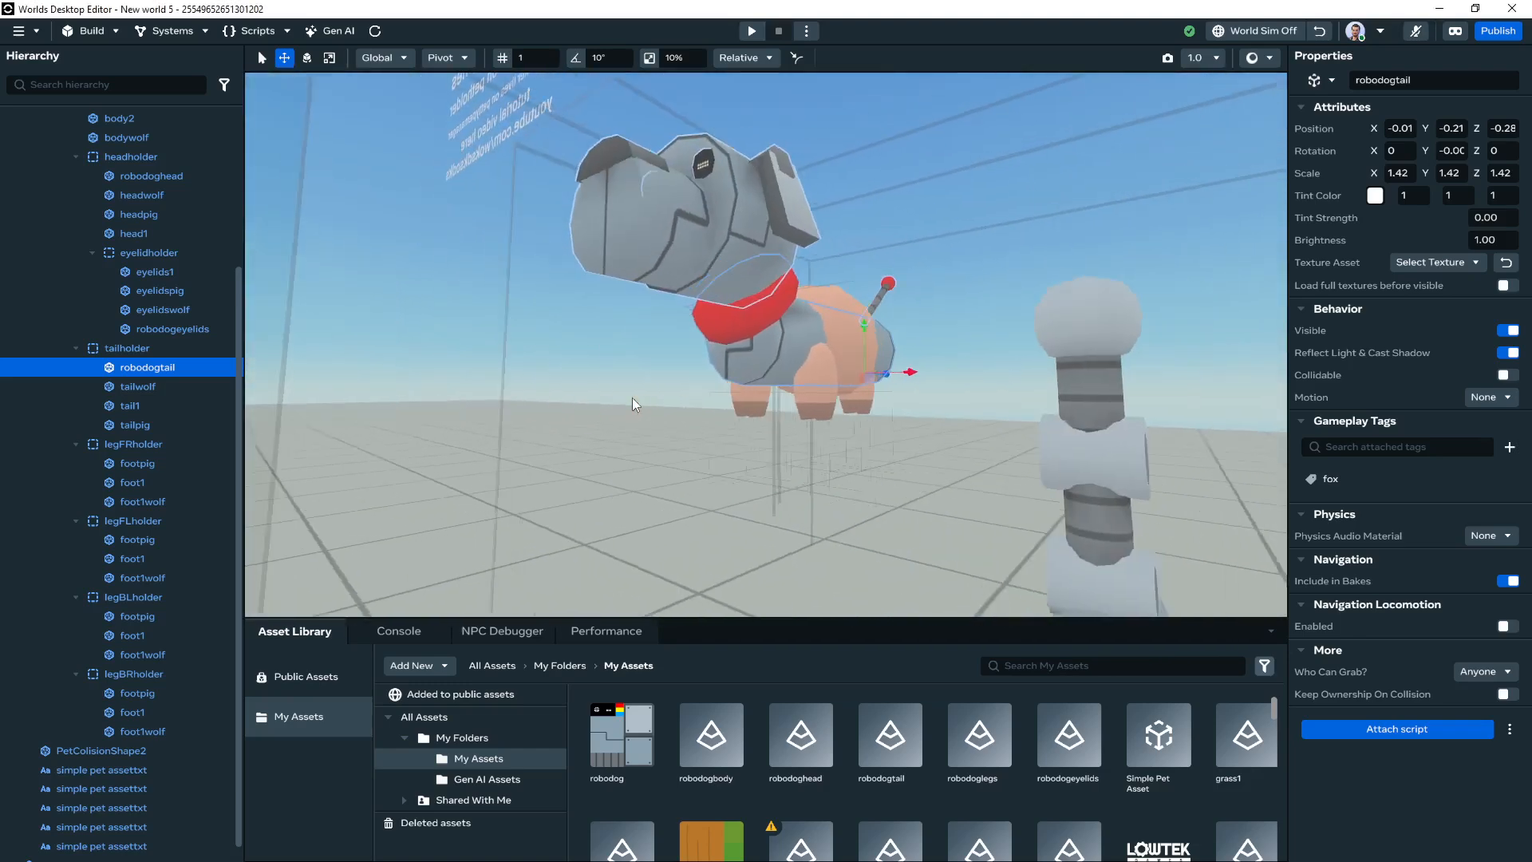
key(d)
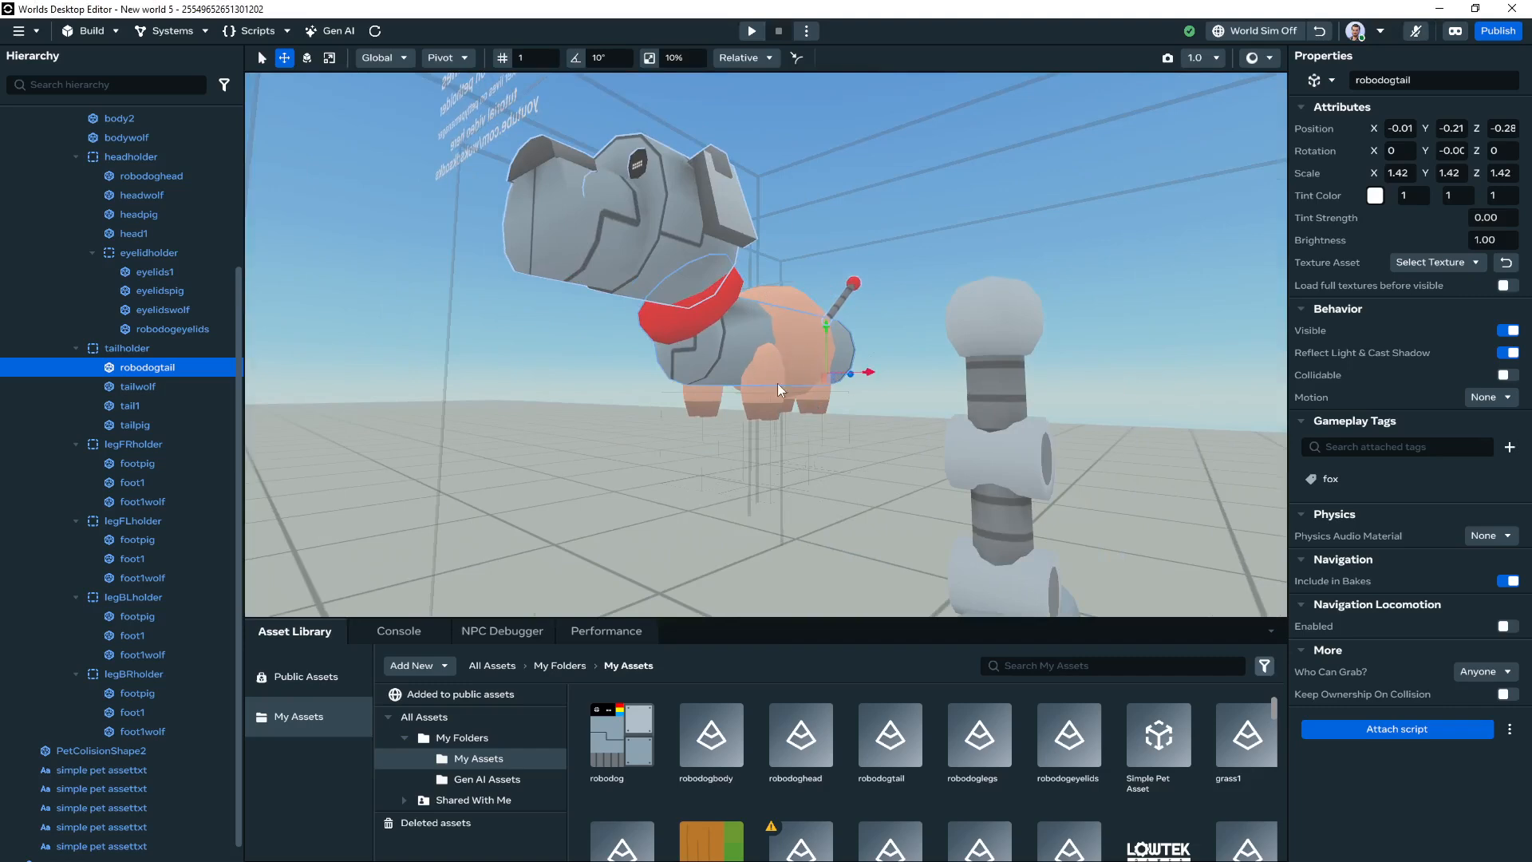
right_drag(860, 394, 777, 404)
key(d)
key(a)
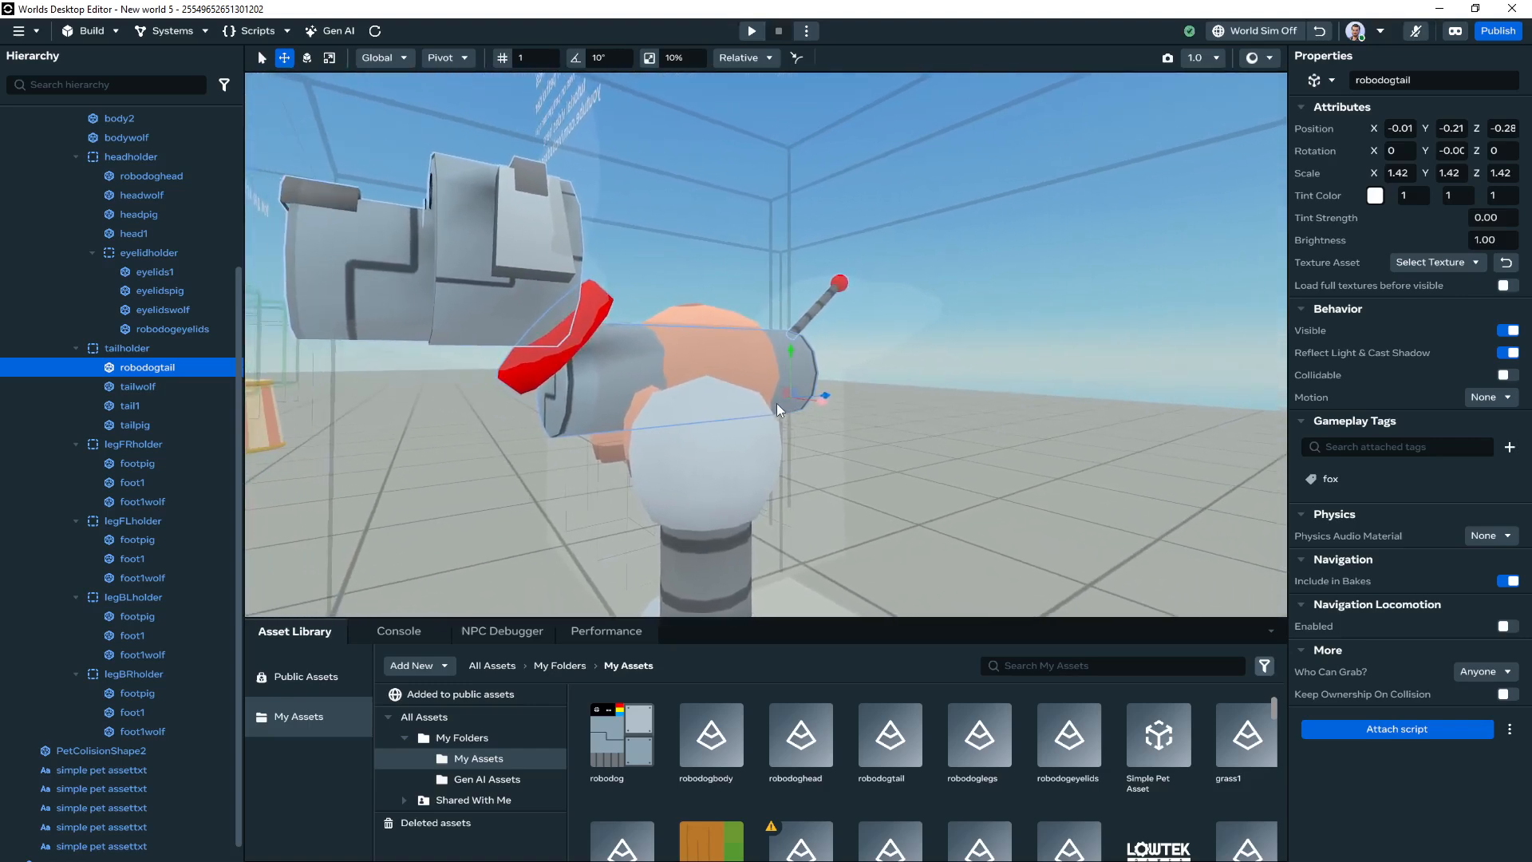
key(a)
right_drag(564, 416, 519, 414)
key(d)
key(a)
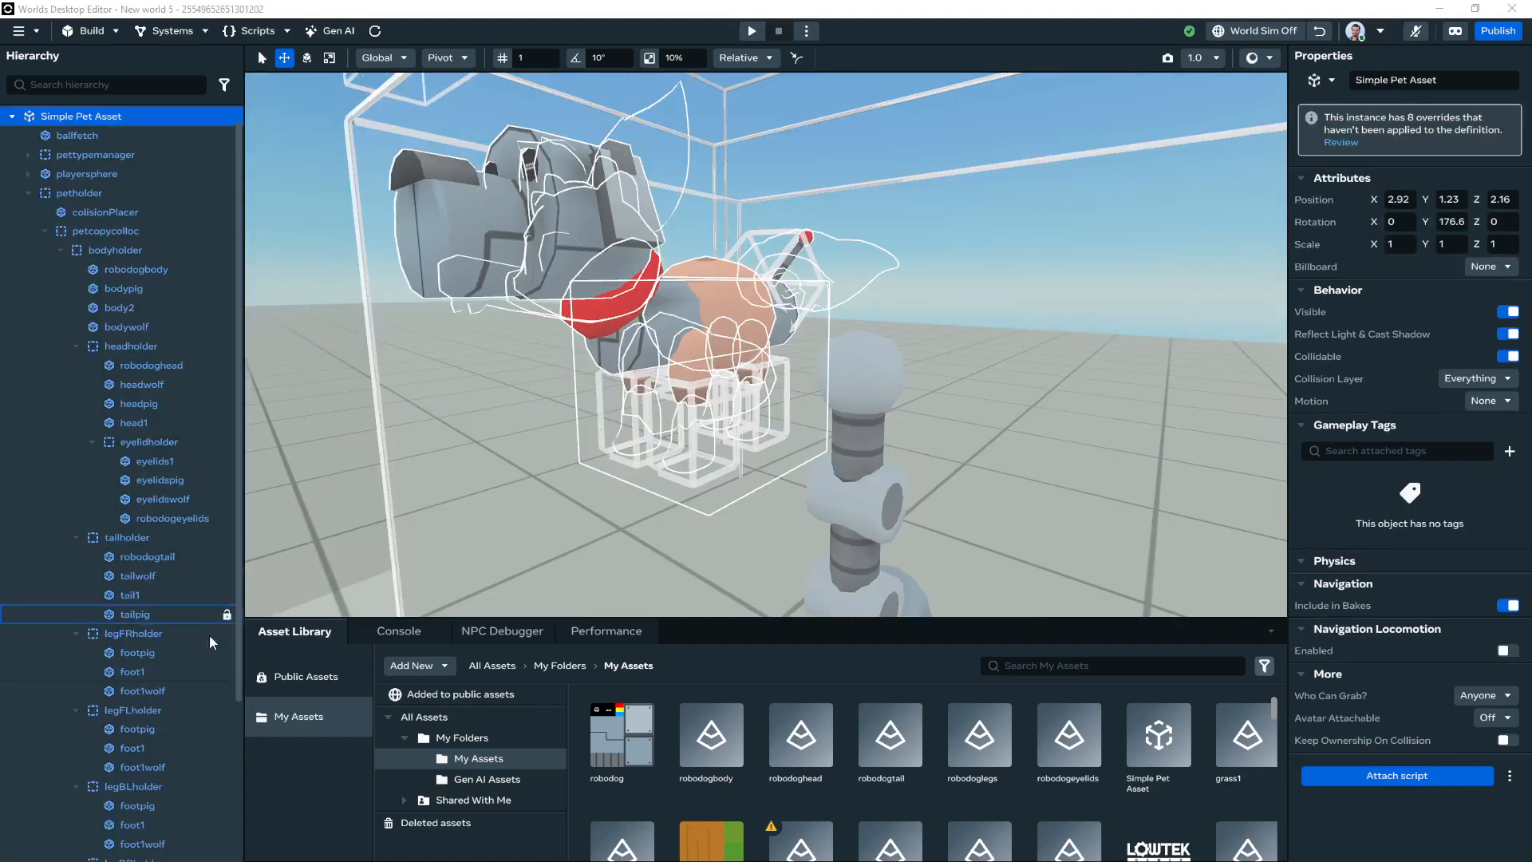
Make the robodoglegs model a child of legFRholder in the pet hierarchy
click(150, 771)
scroll(150, 771, down, 3)
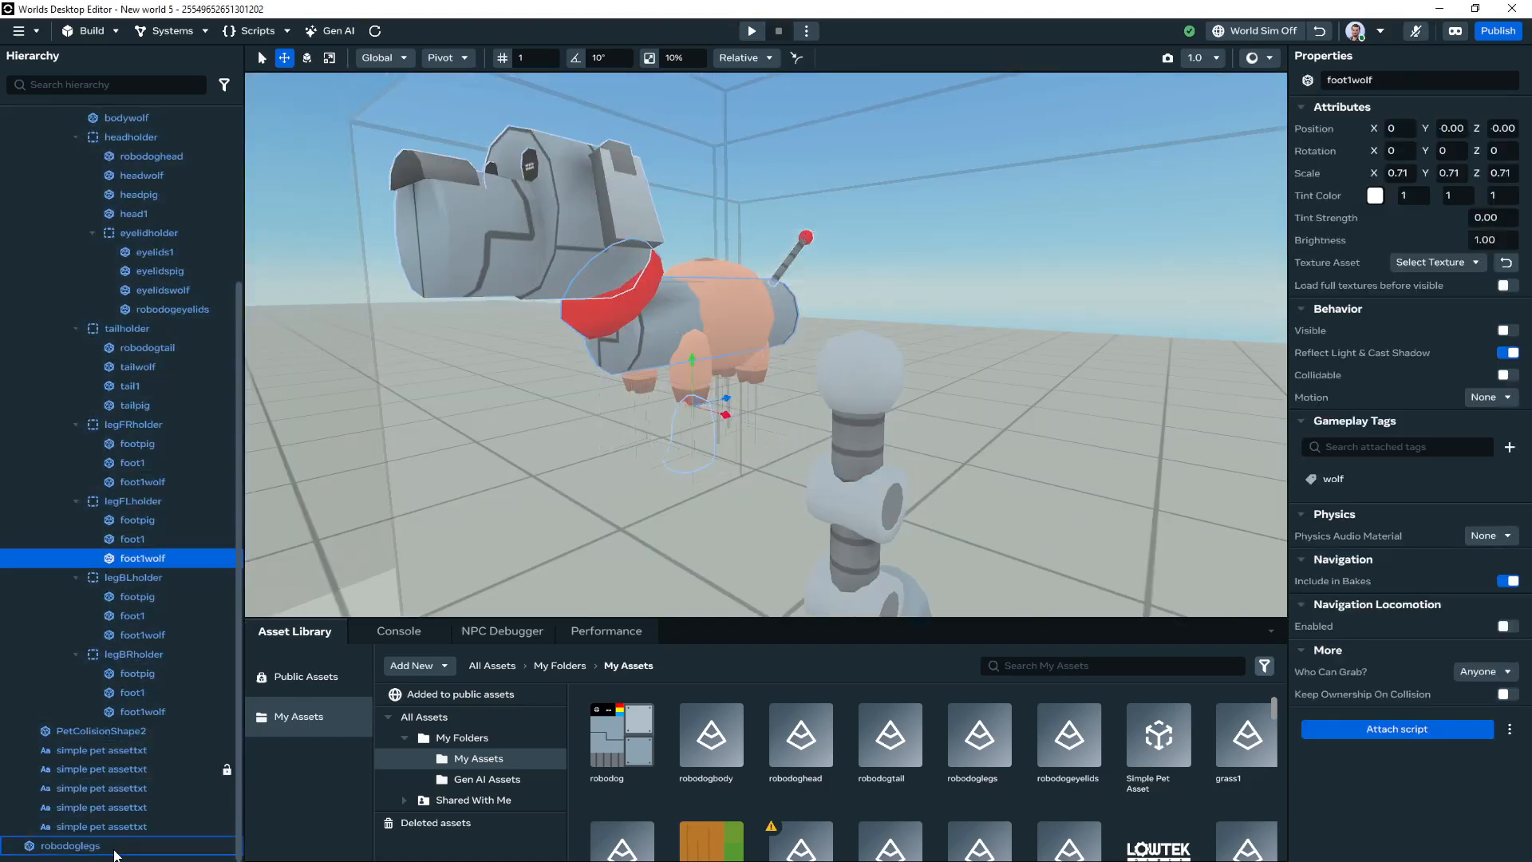
click(104, 847)
drag(104, 847, 194, 438)
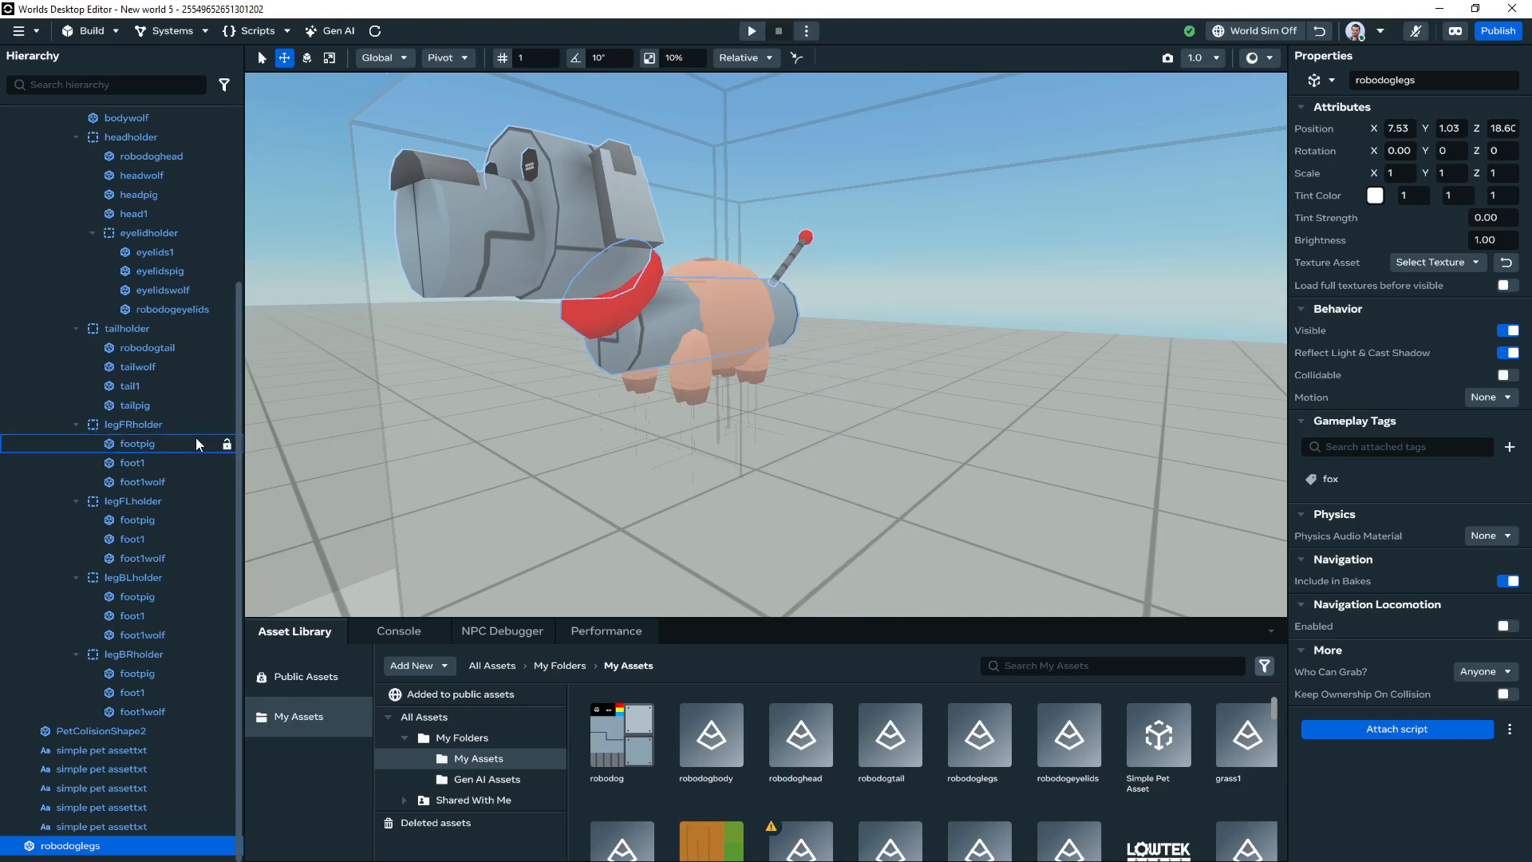
Set the robodoglegs model's X, Y and Z position and its Y rotation to 0 within legFRholder
click(1417, 130)
text(0)
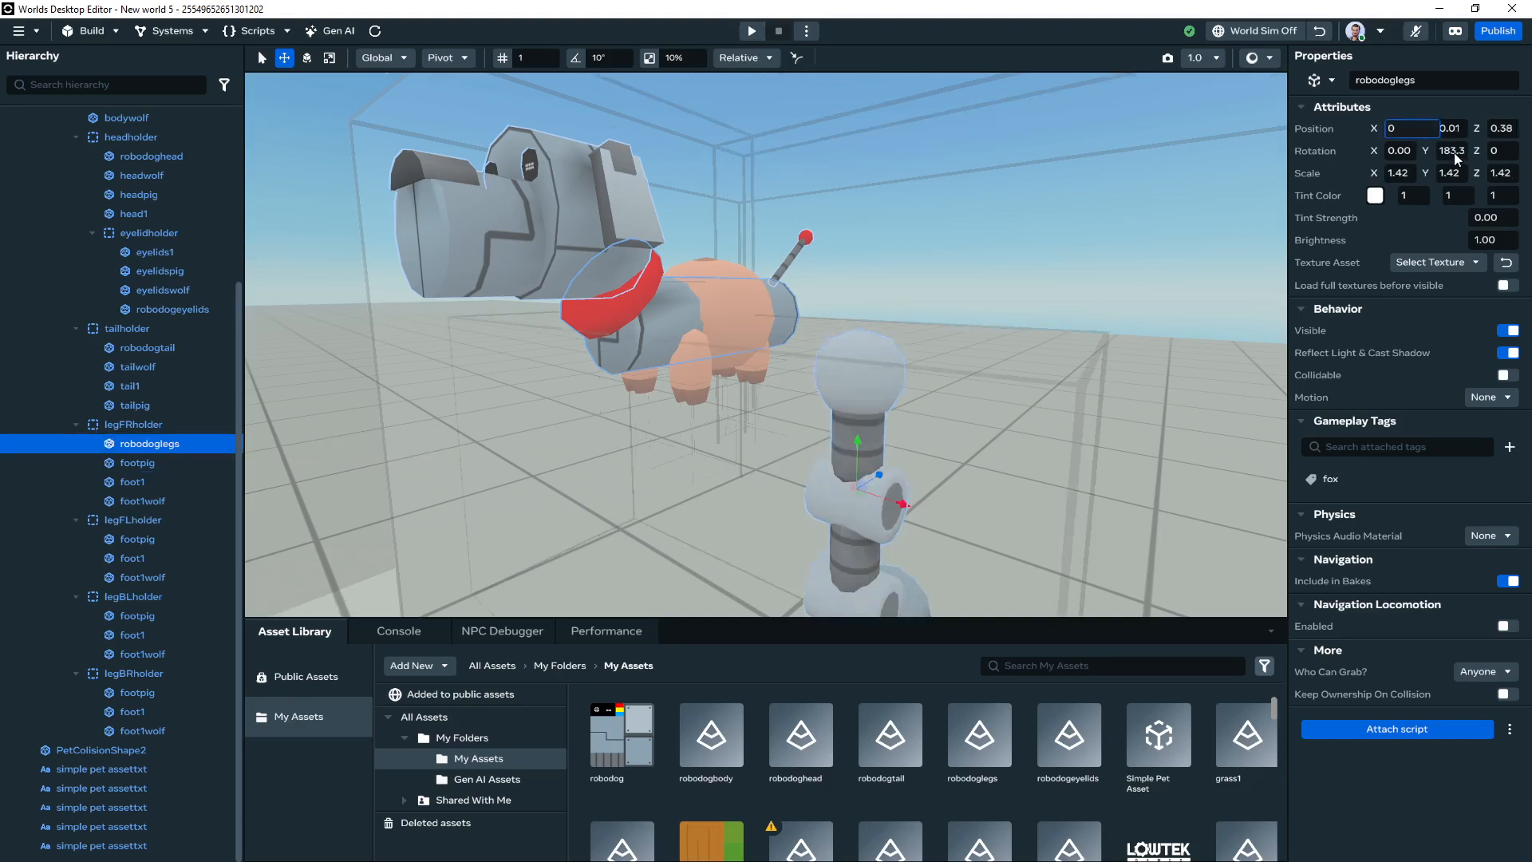
click(1454, 151)
text(0)
click(1455, 129)
text(0)
click(1517, 129)
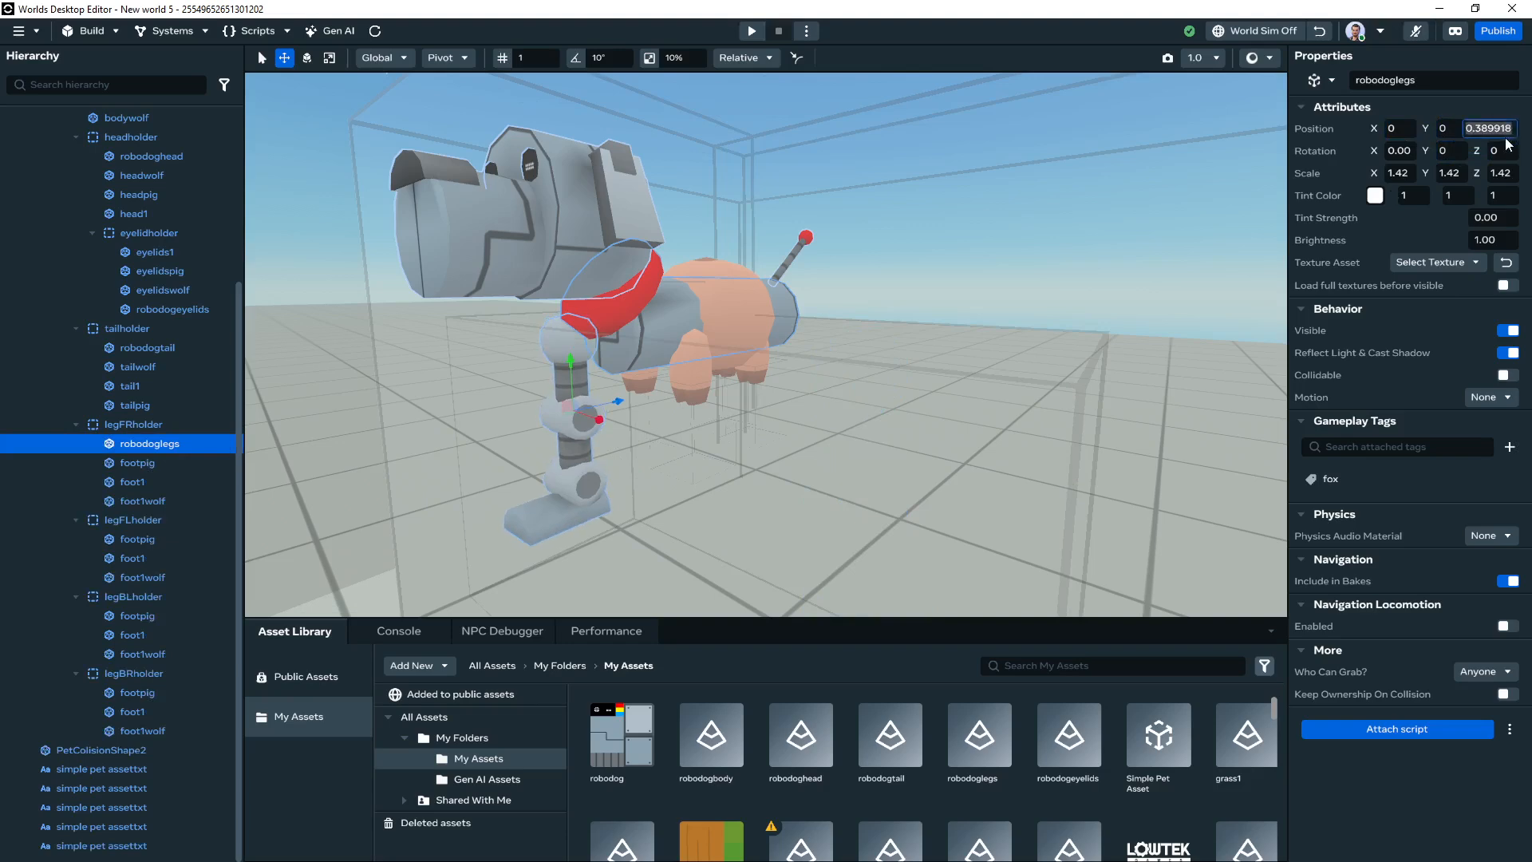
text(0)
key(Return)
Move legFRholder and legFLholder together up and forward on the body, to about Y 0.24 and Z 0.47
key(a)
right_drag(709, 371, 1086, 387)
scroll(1085, 386, up, 5)
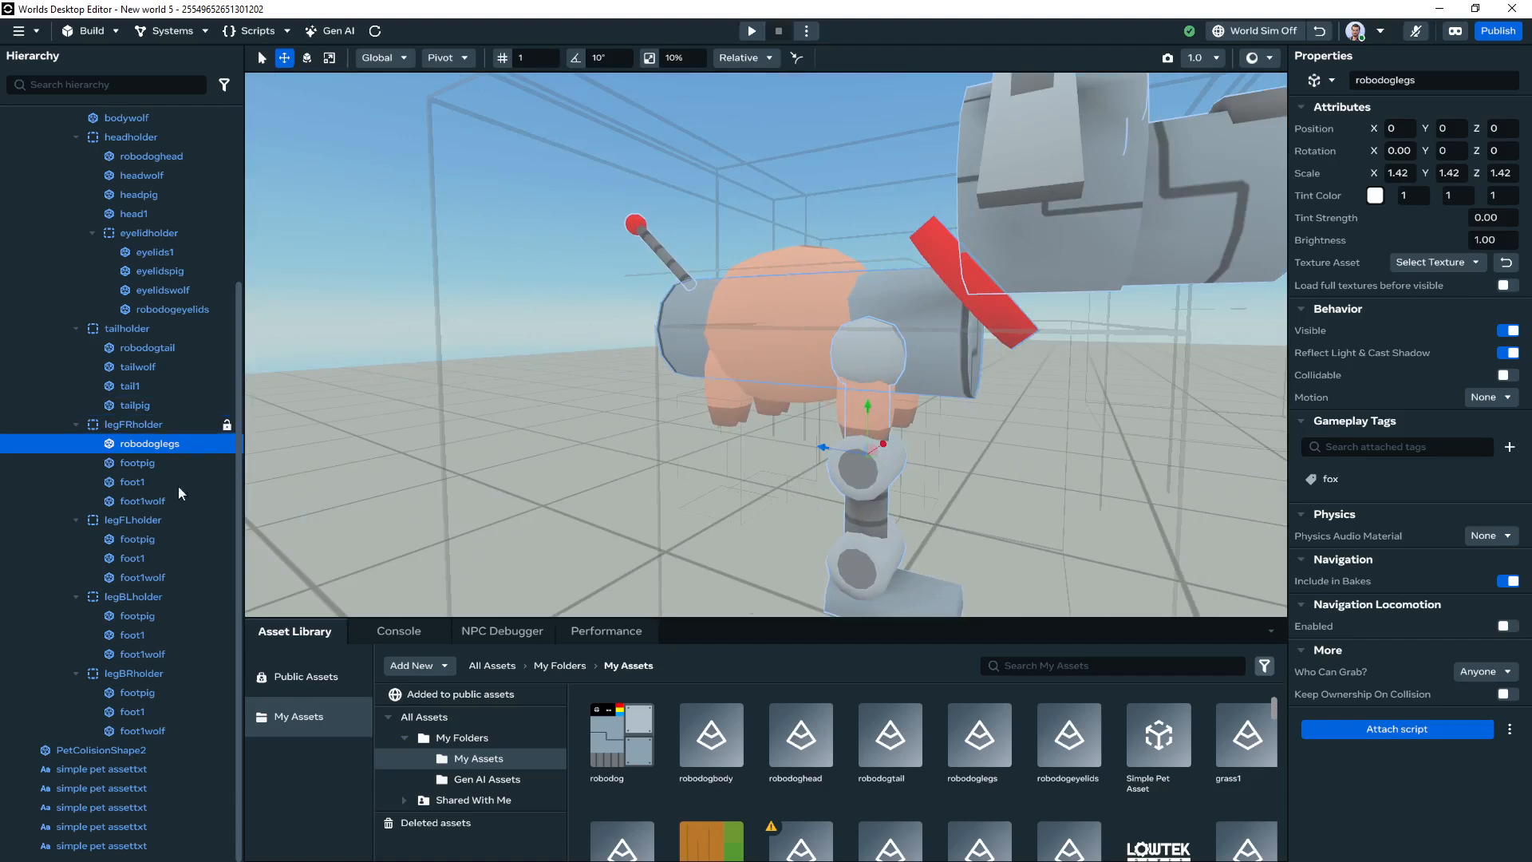
click(153, 424)
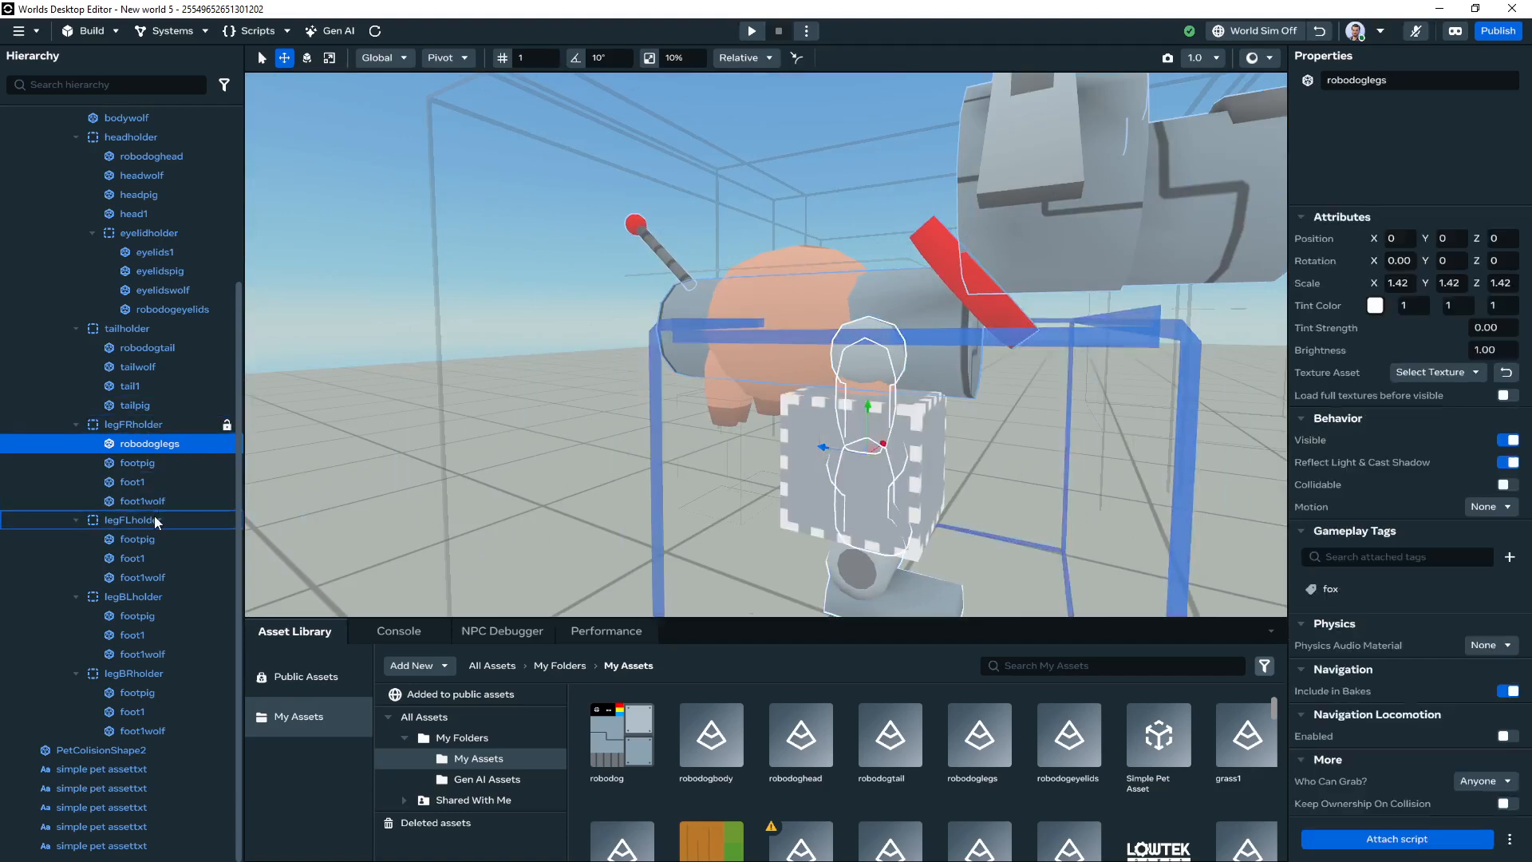
ctrl+click(151, 519)
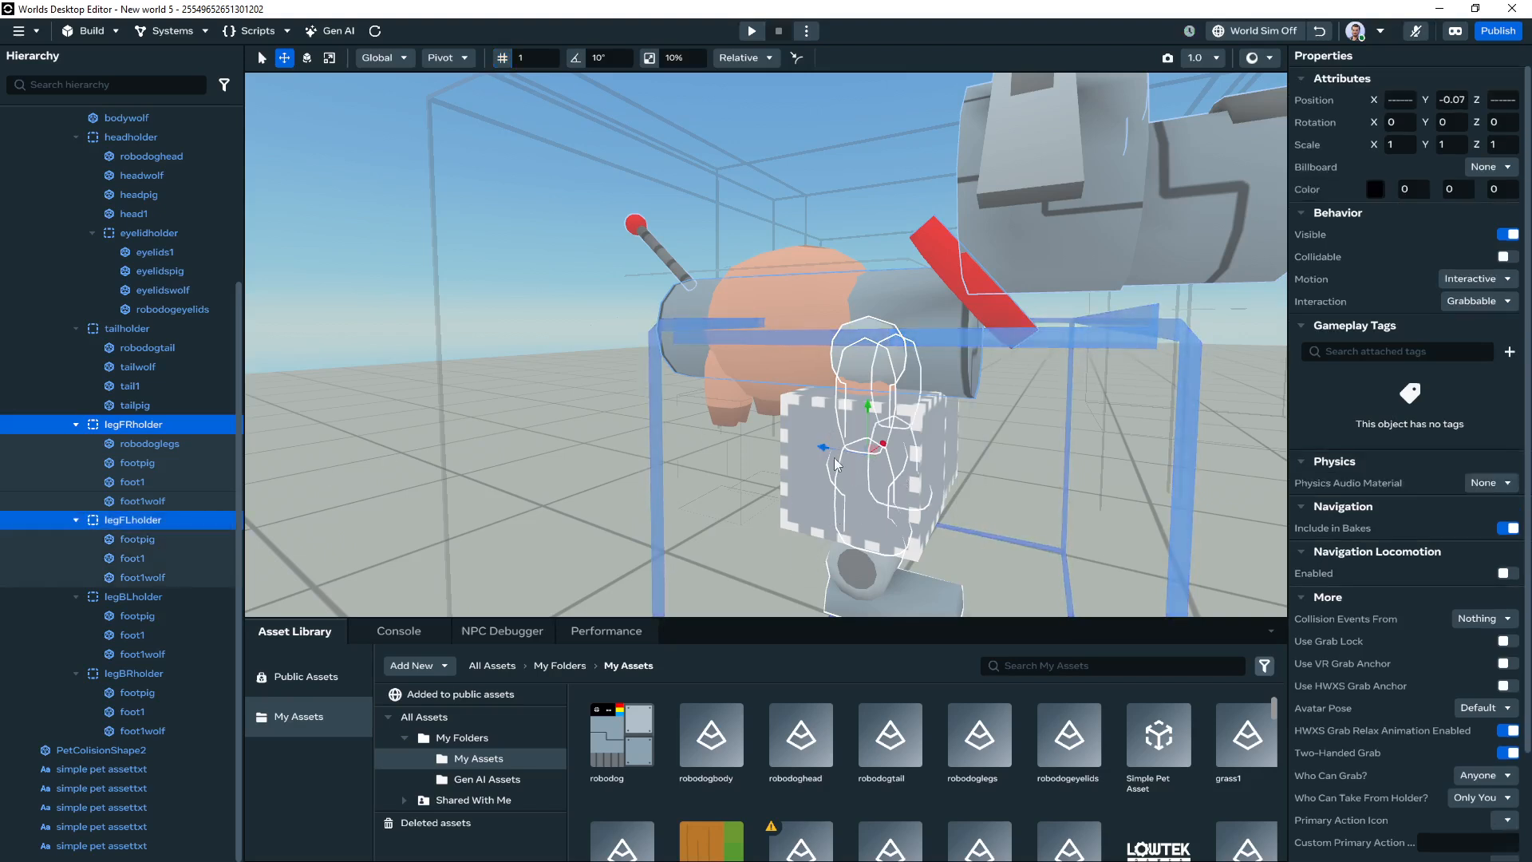
drag(824, 447, 927, 333)
Lower the robodoglegs model within legFRholder to about Y -0.38
click(176, 442)
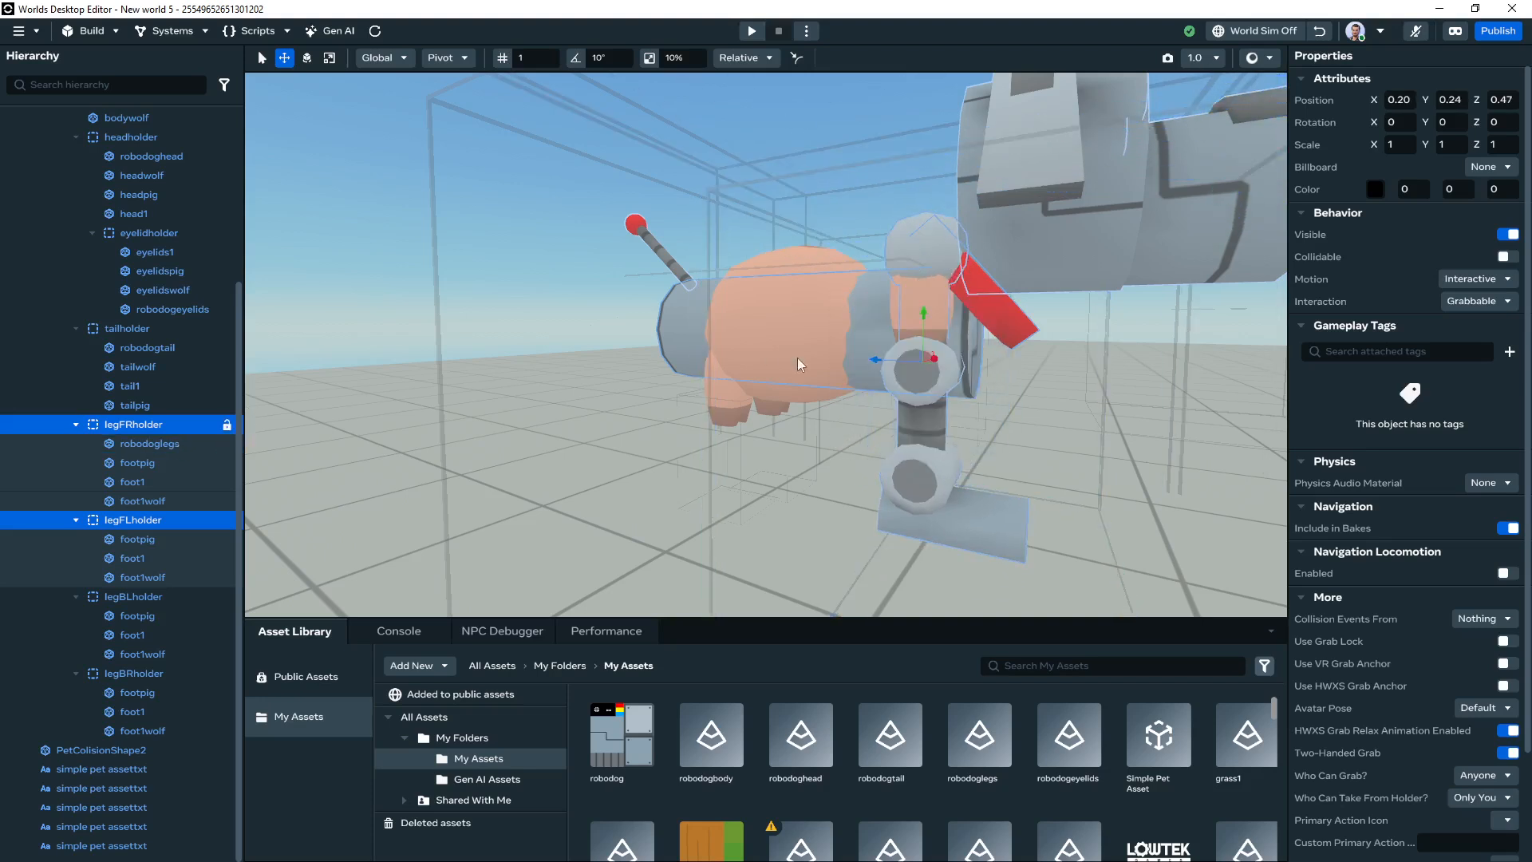
drag(924, 313, 921, 437)
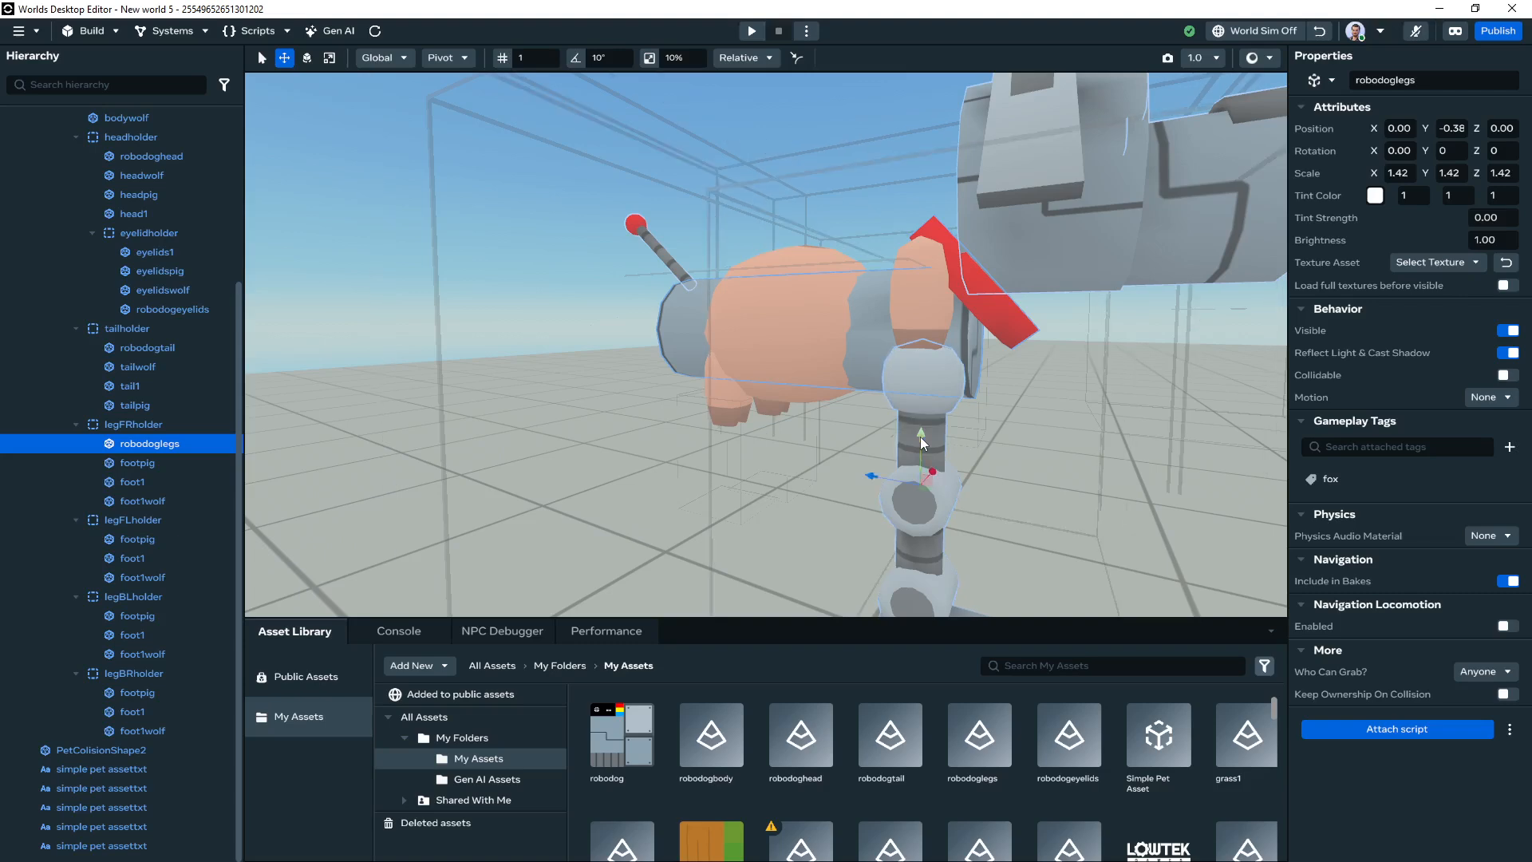
click(169, 418)
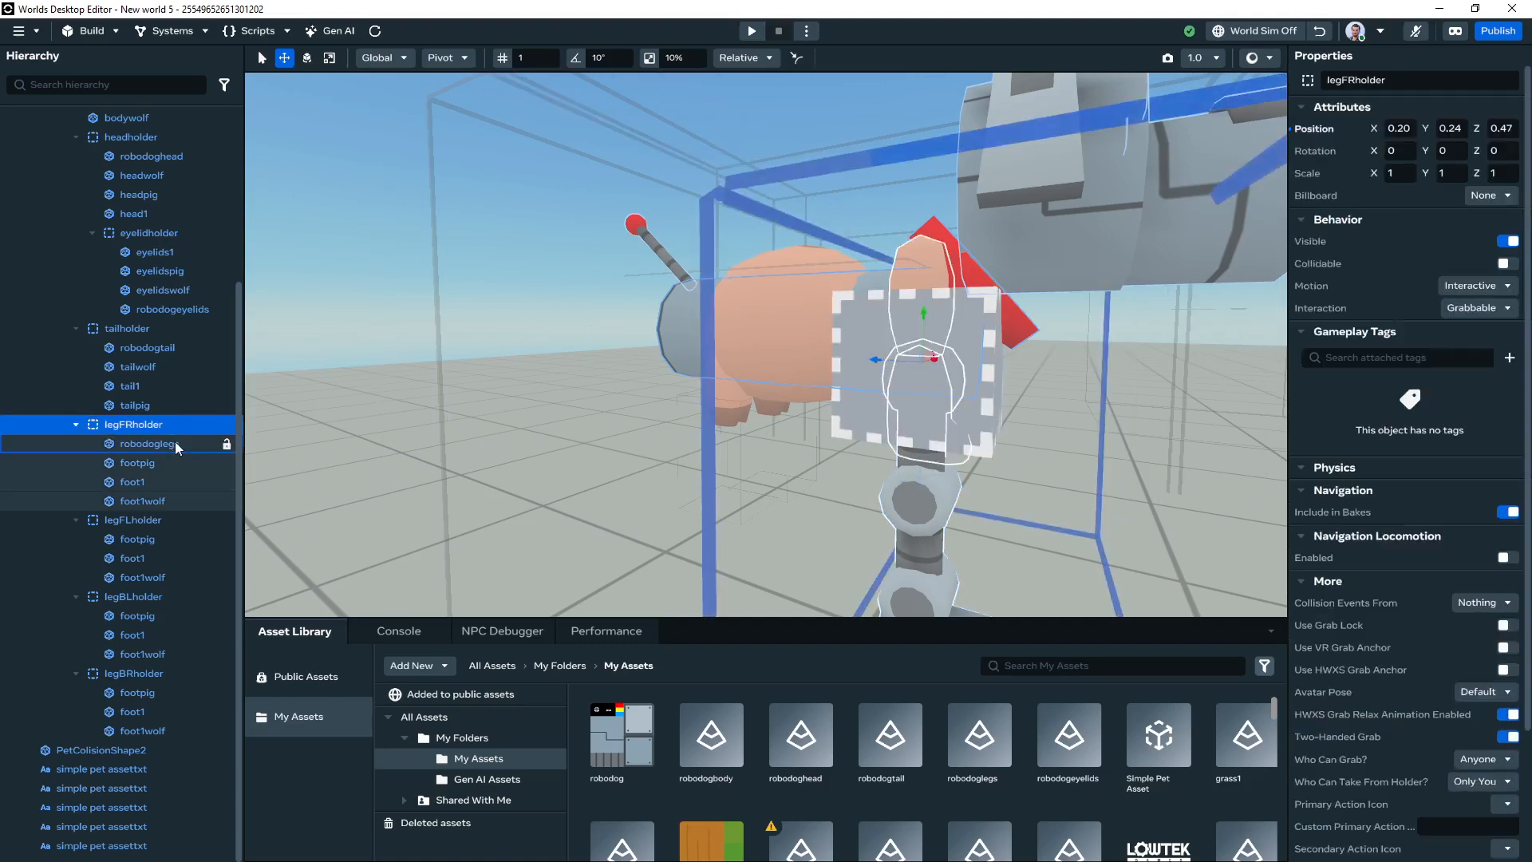
click(175, 442)
click(169, 429)
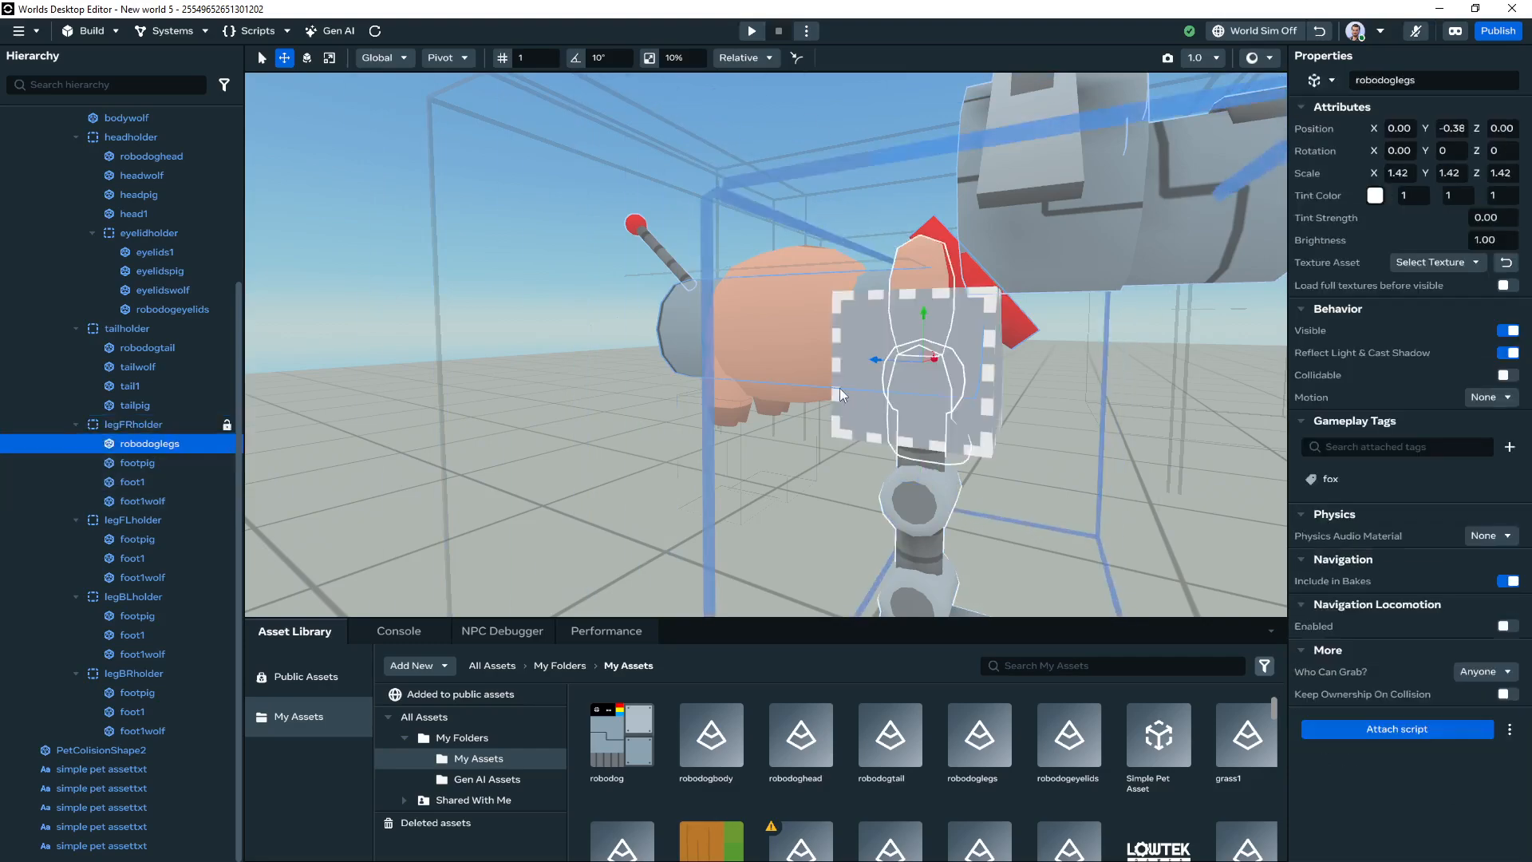
key(d)
right_drag(839, 388, 634, 382)
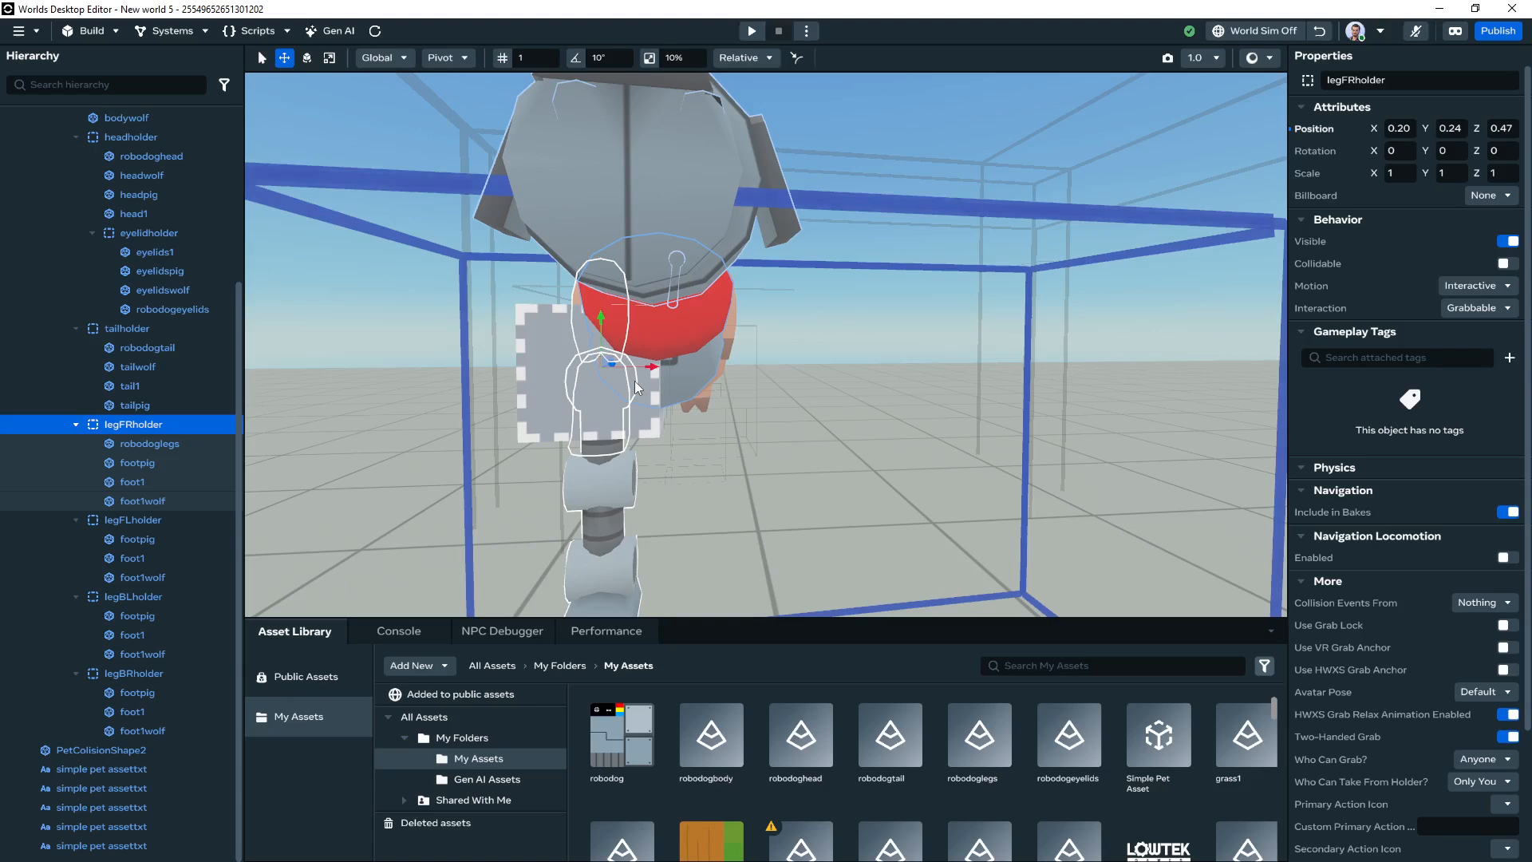
key(ctrl+d)
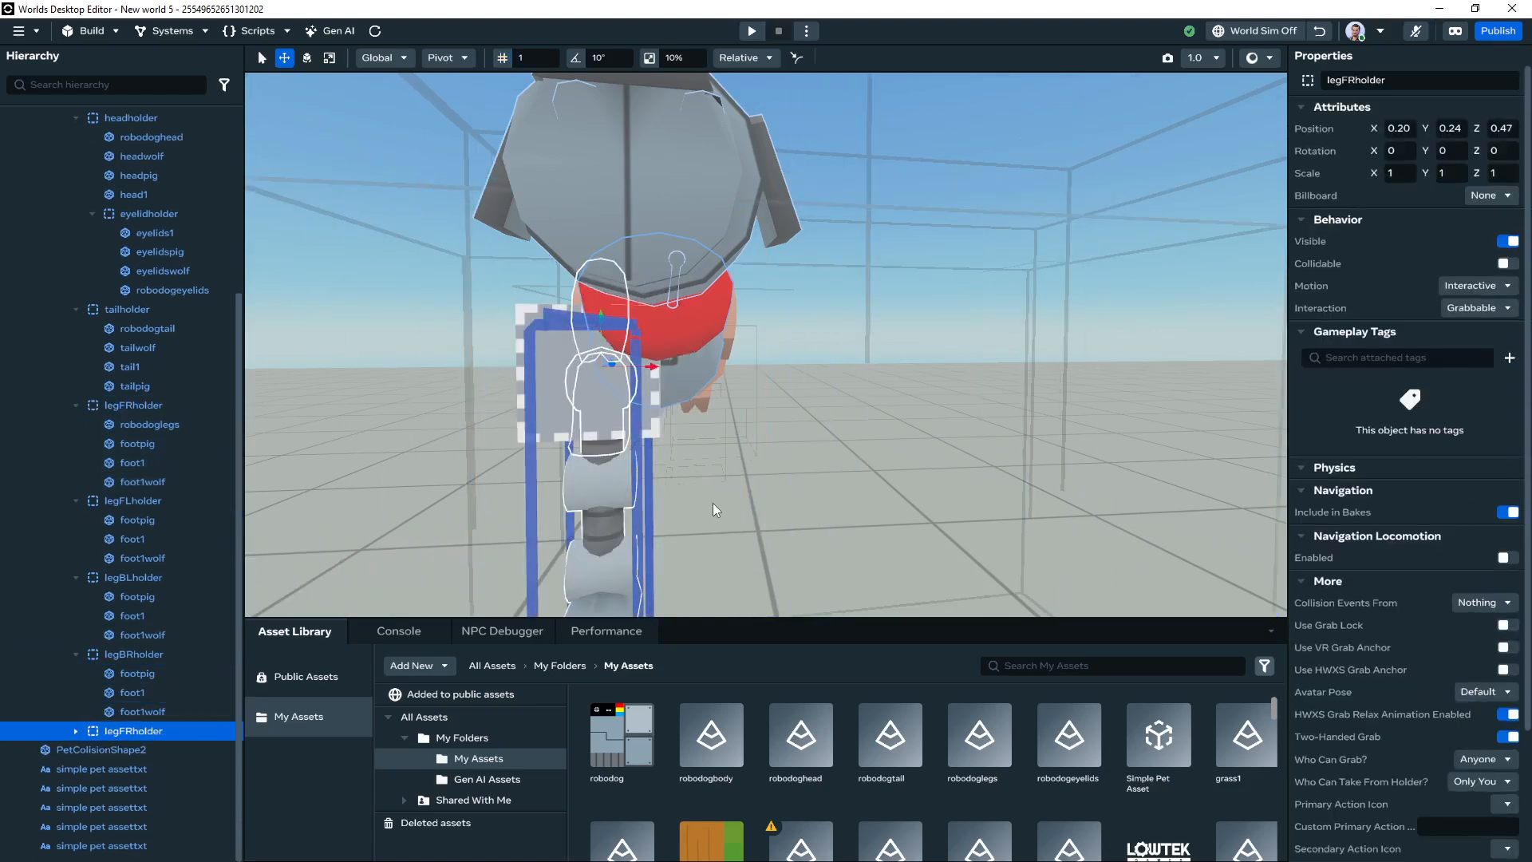
key(Delete)
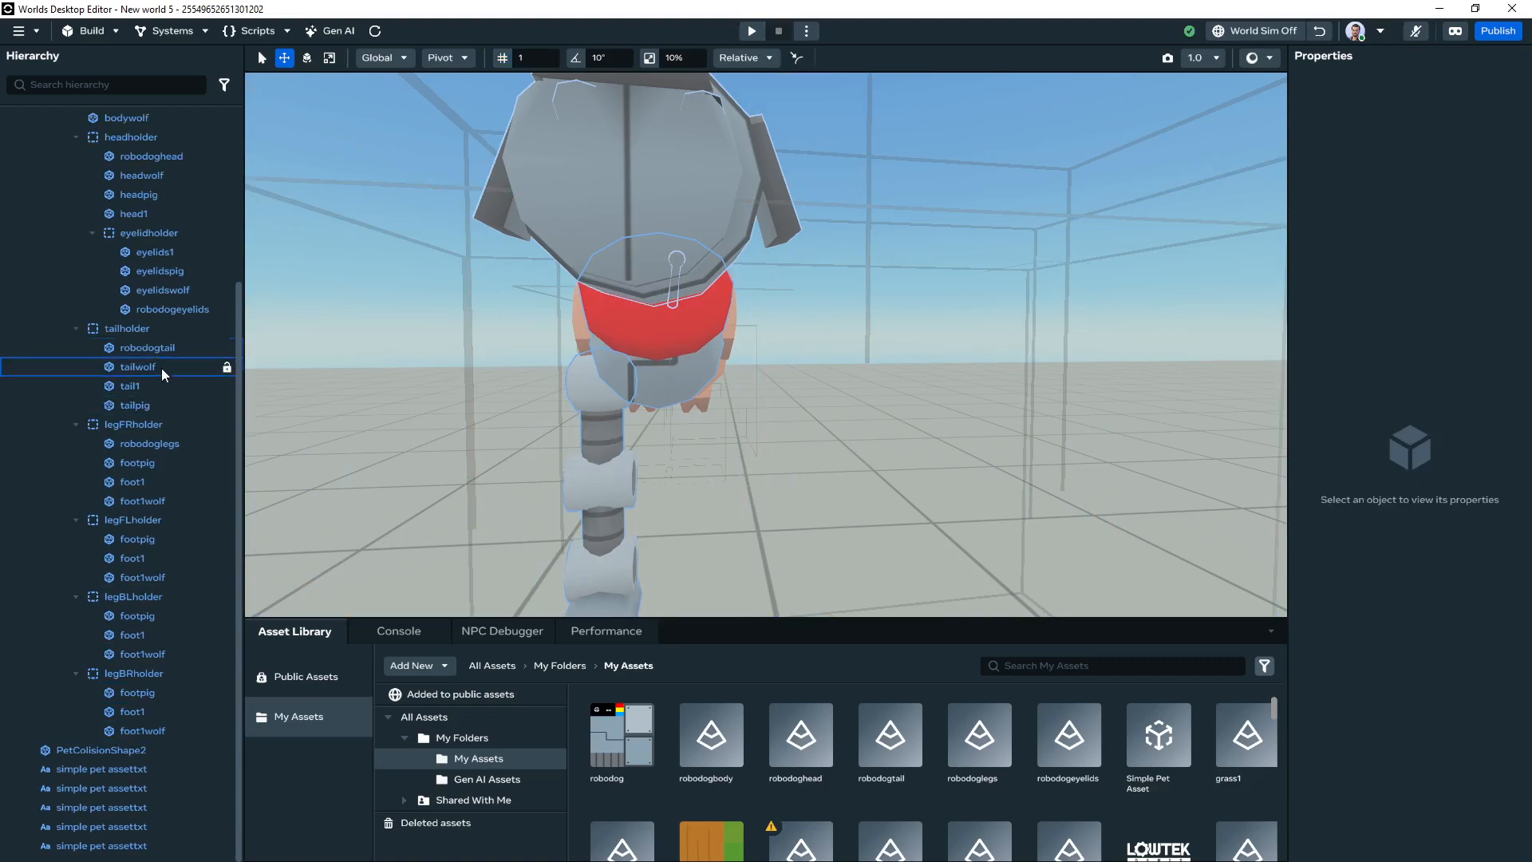
Duplicate the robodoglegs model in legFRholder and make the copy a child of legFLholder
click(171, 444)
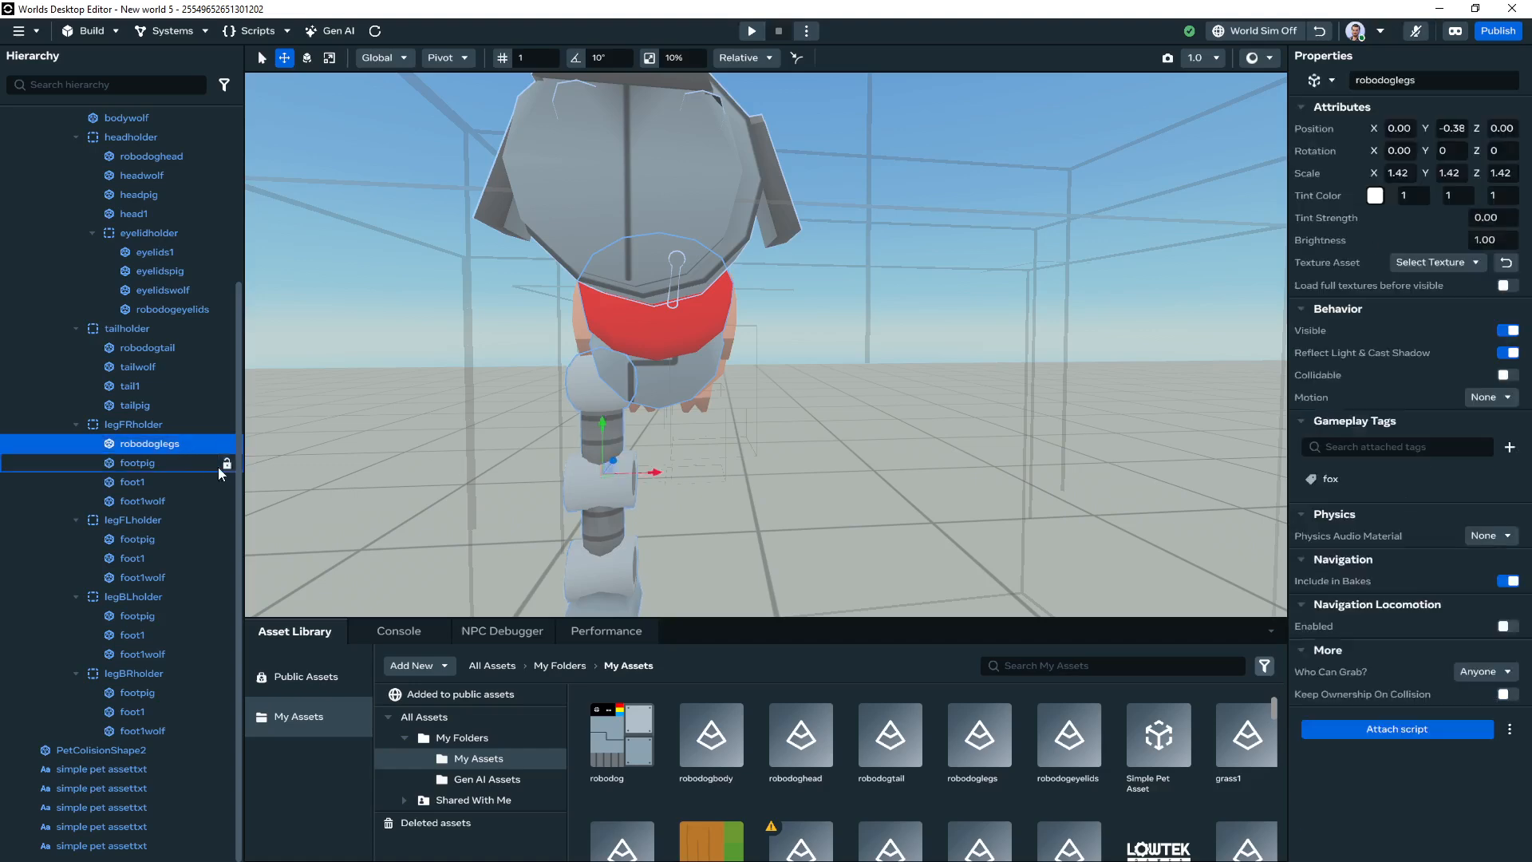
key(ctrl+d)
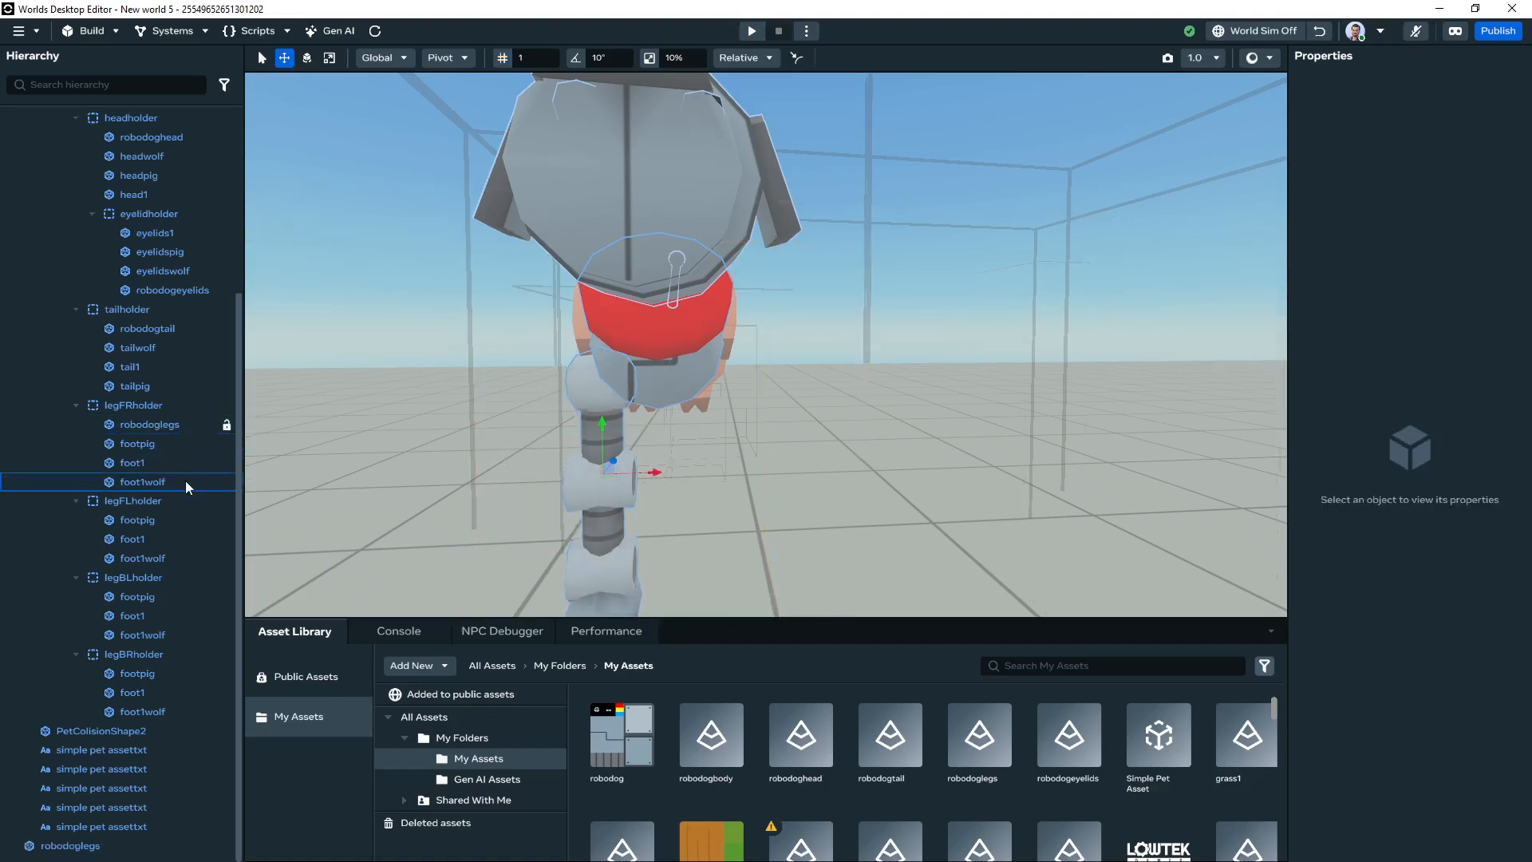
drag(156, 507, 161, 530)
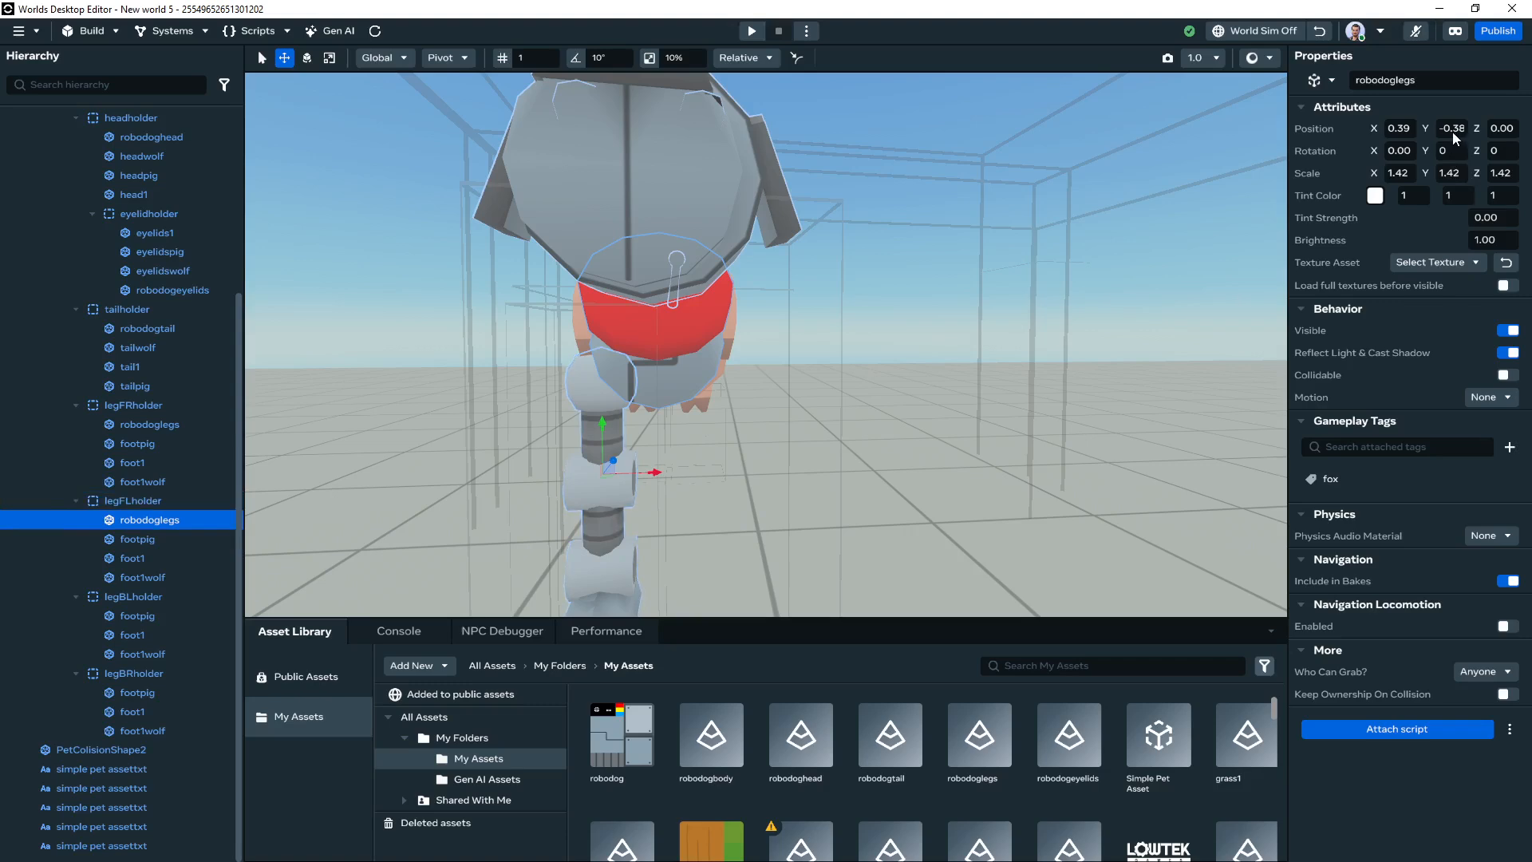
Move the robodoglegs model in legFRholder sideways to the opposite front leg position, at about X -0.42
right_click(860, 342)
click(135, 506)
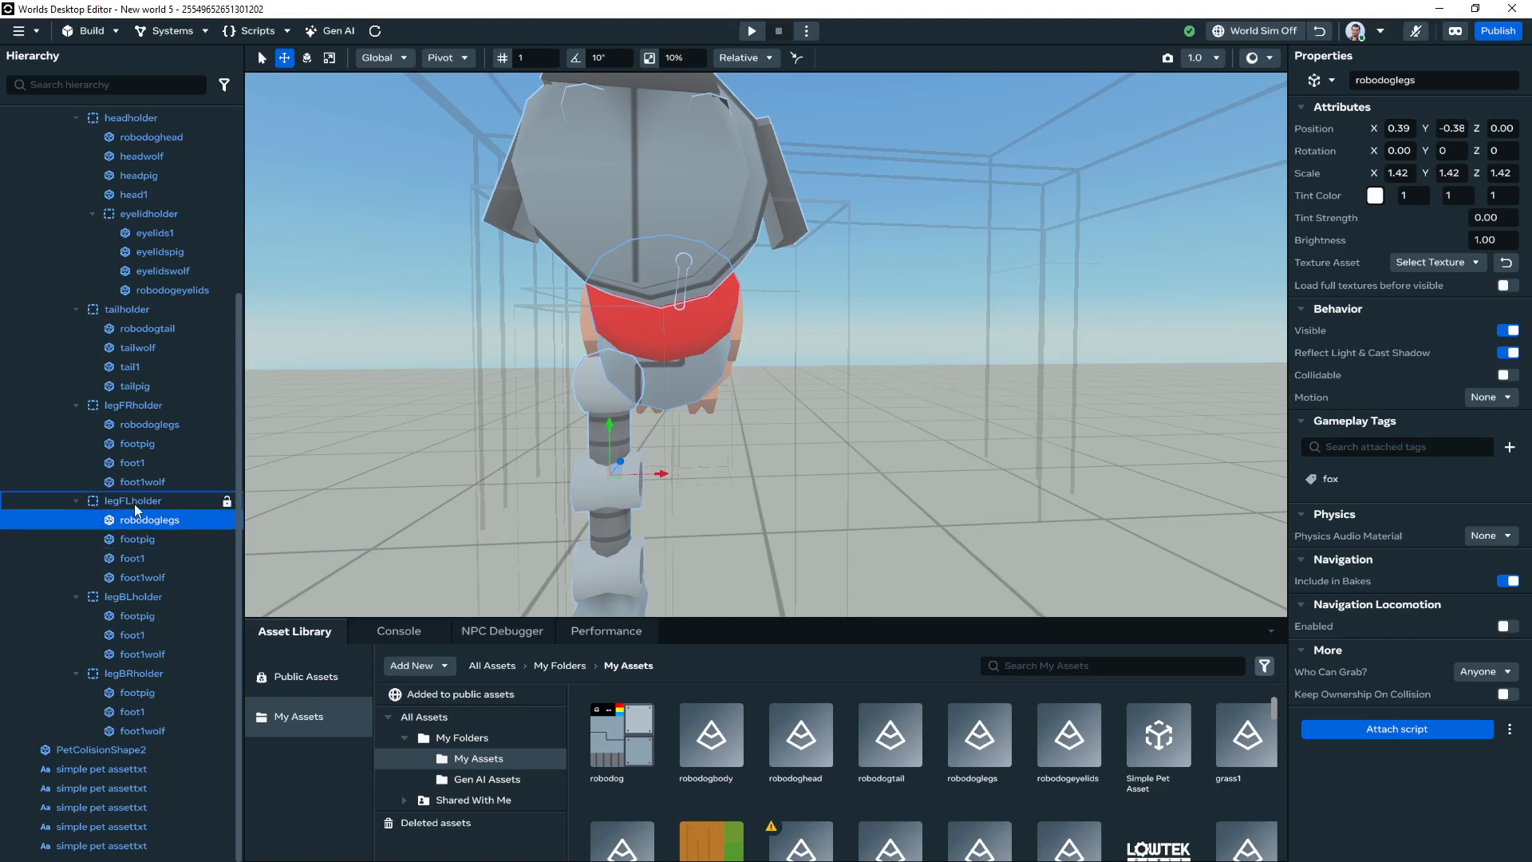
click(135, 506)
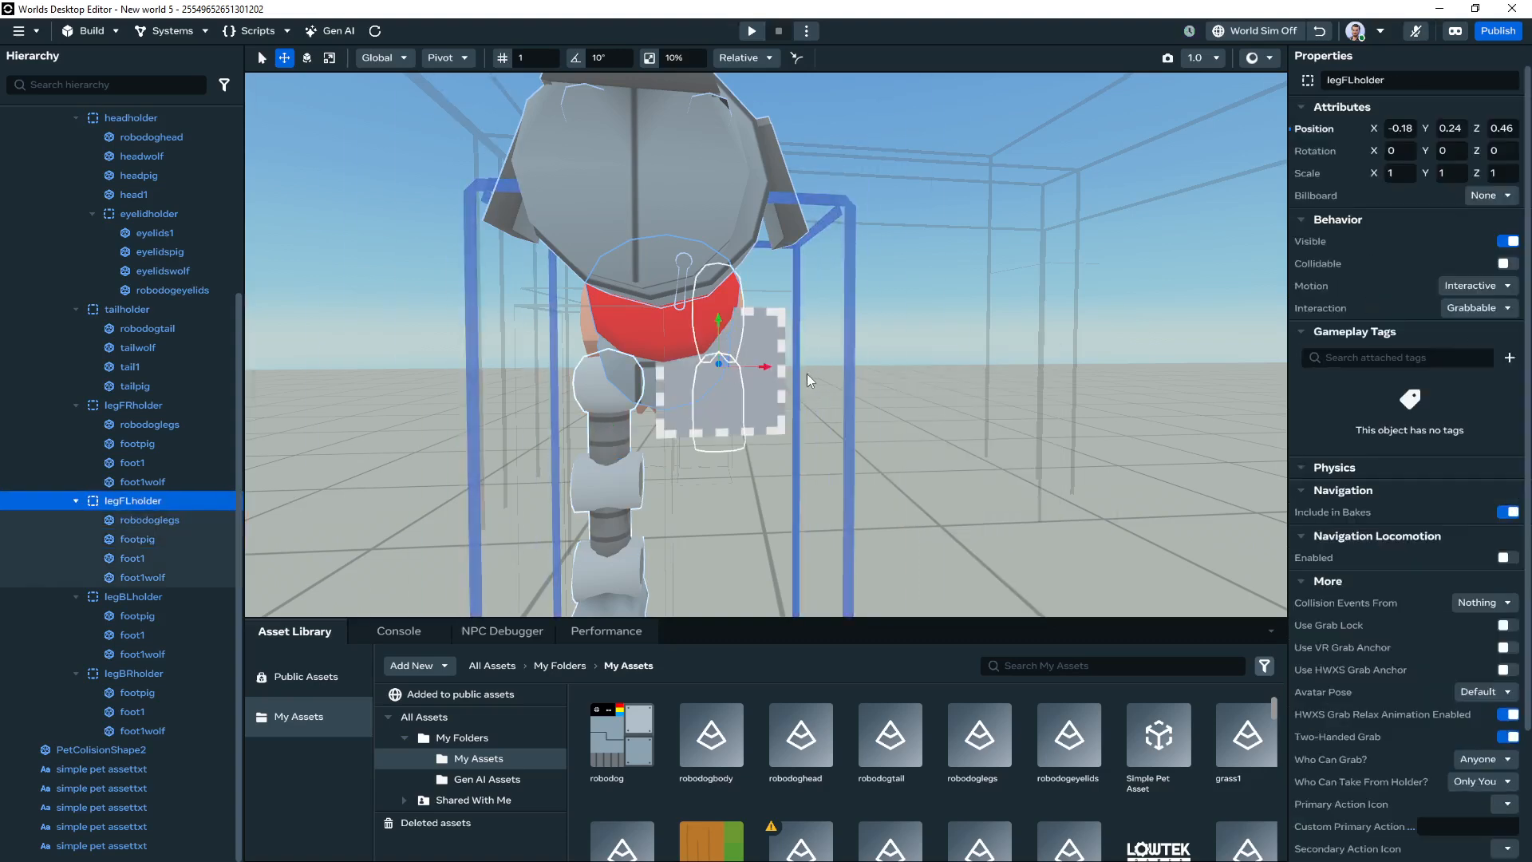
drag(886, 381, 934, 342)
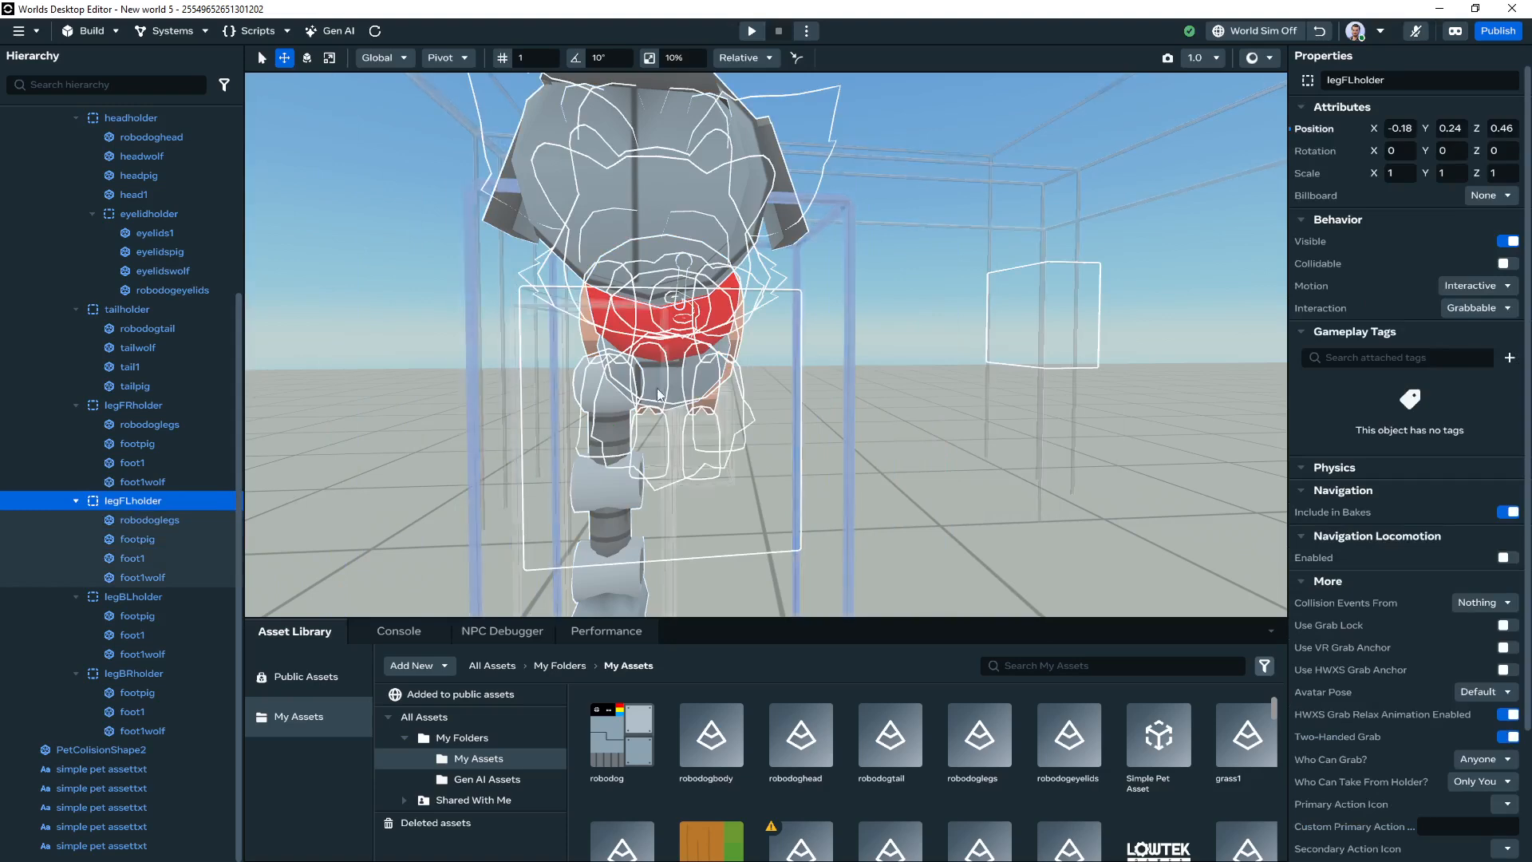
scroll(174, 490, up, 2)
scroll(176, 471, down, 2)
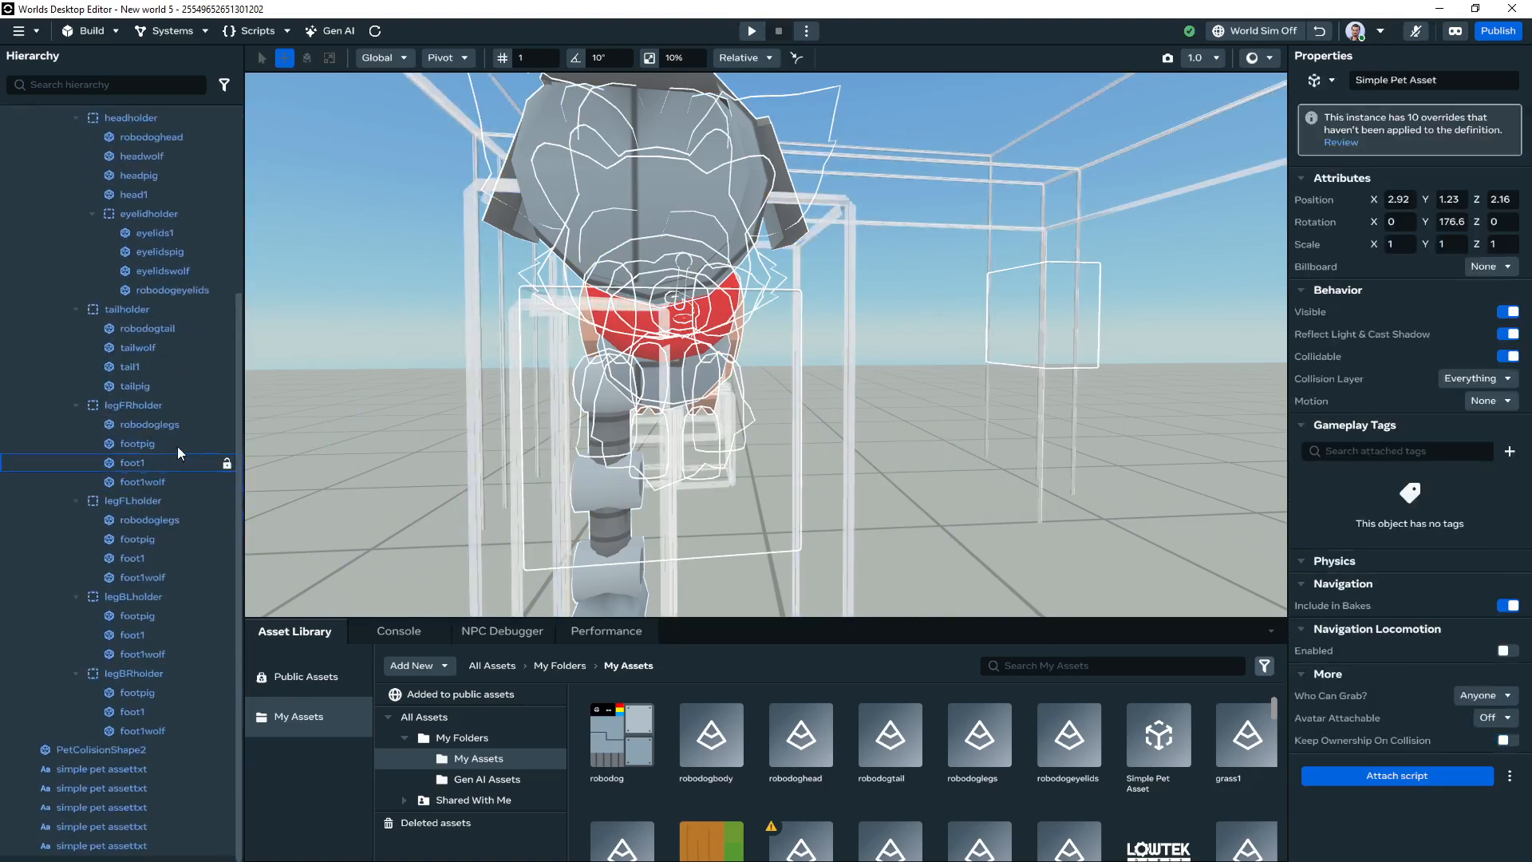
click(163, 407)
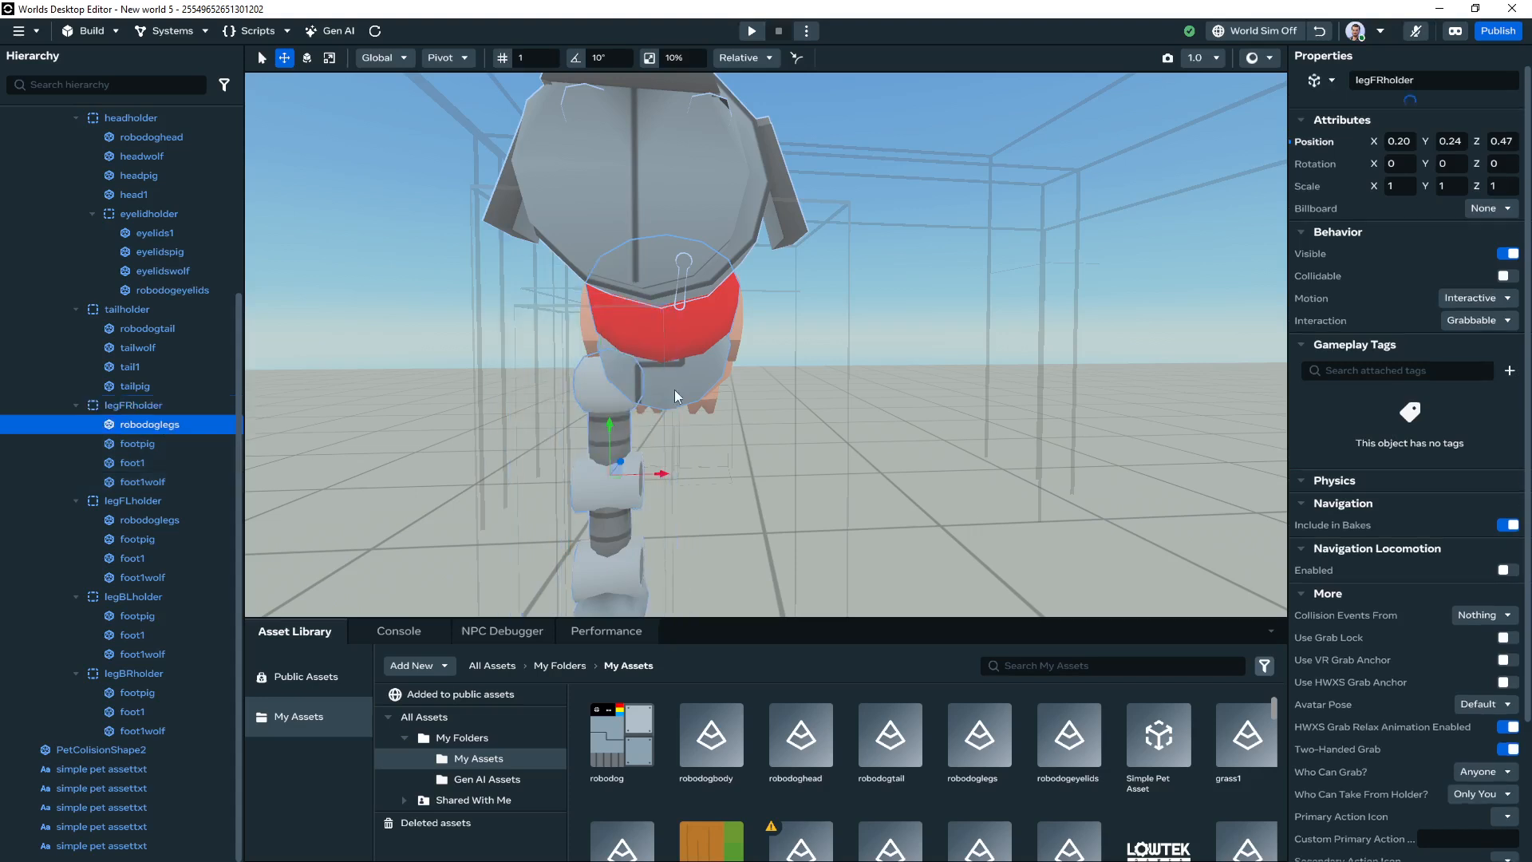
drag(659, 471, 768, 460)
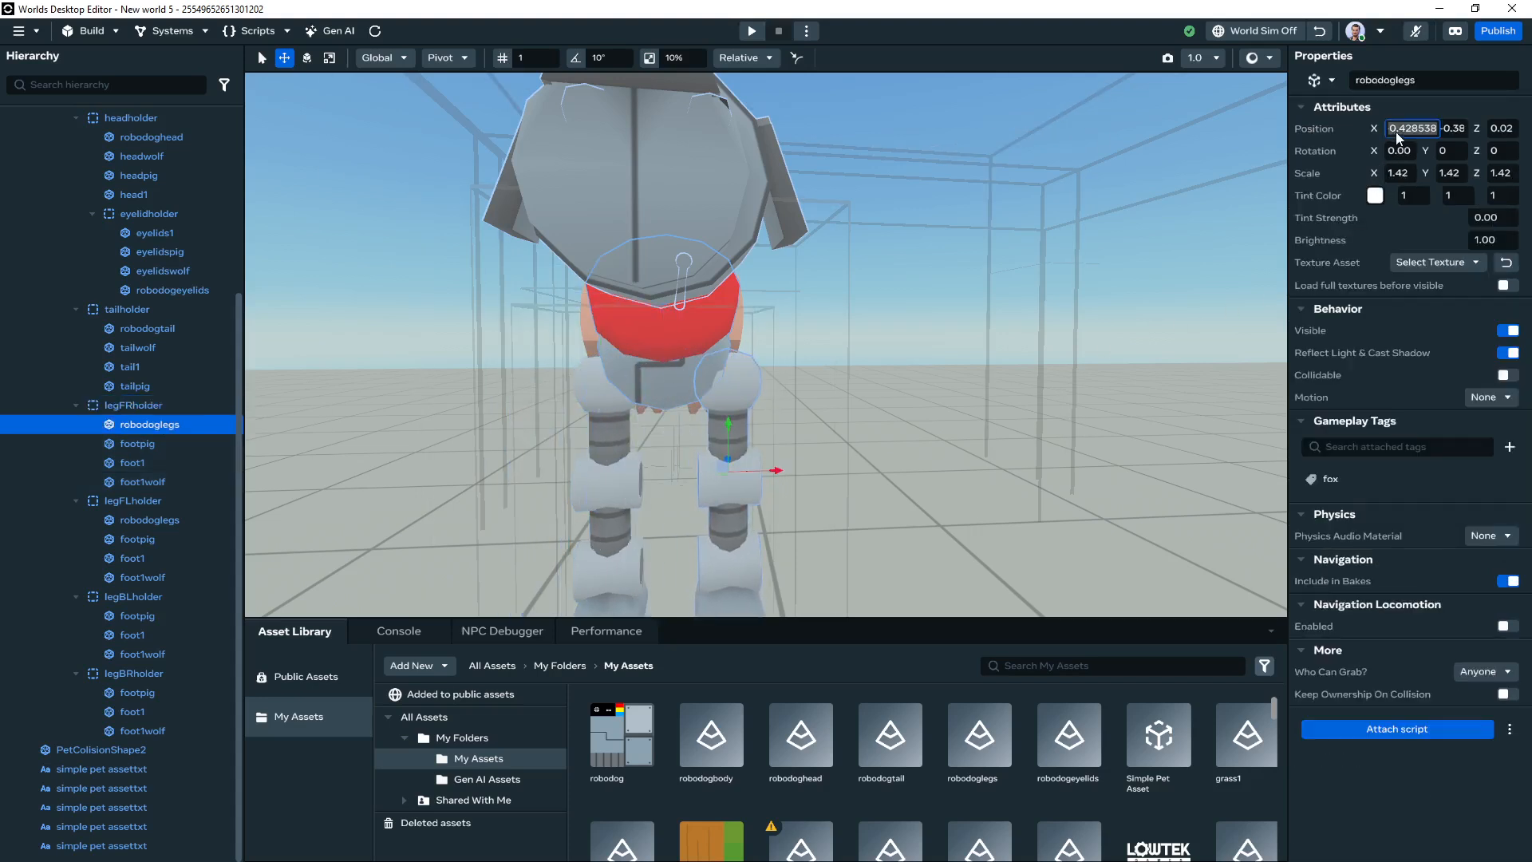
Try an X position of 0 for the robodoglegs models in legFRholder and legFLholder, undoing each change
text(0)
key(Return)
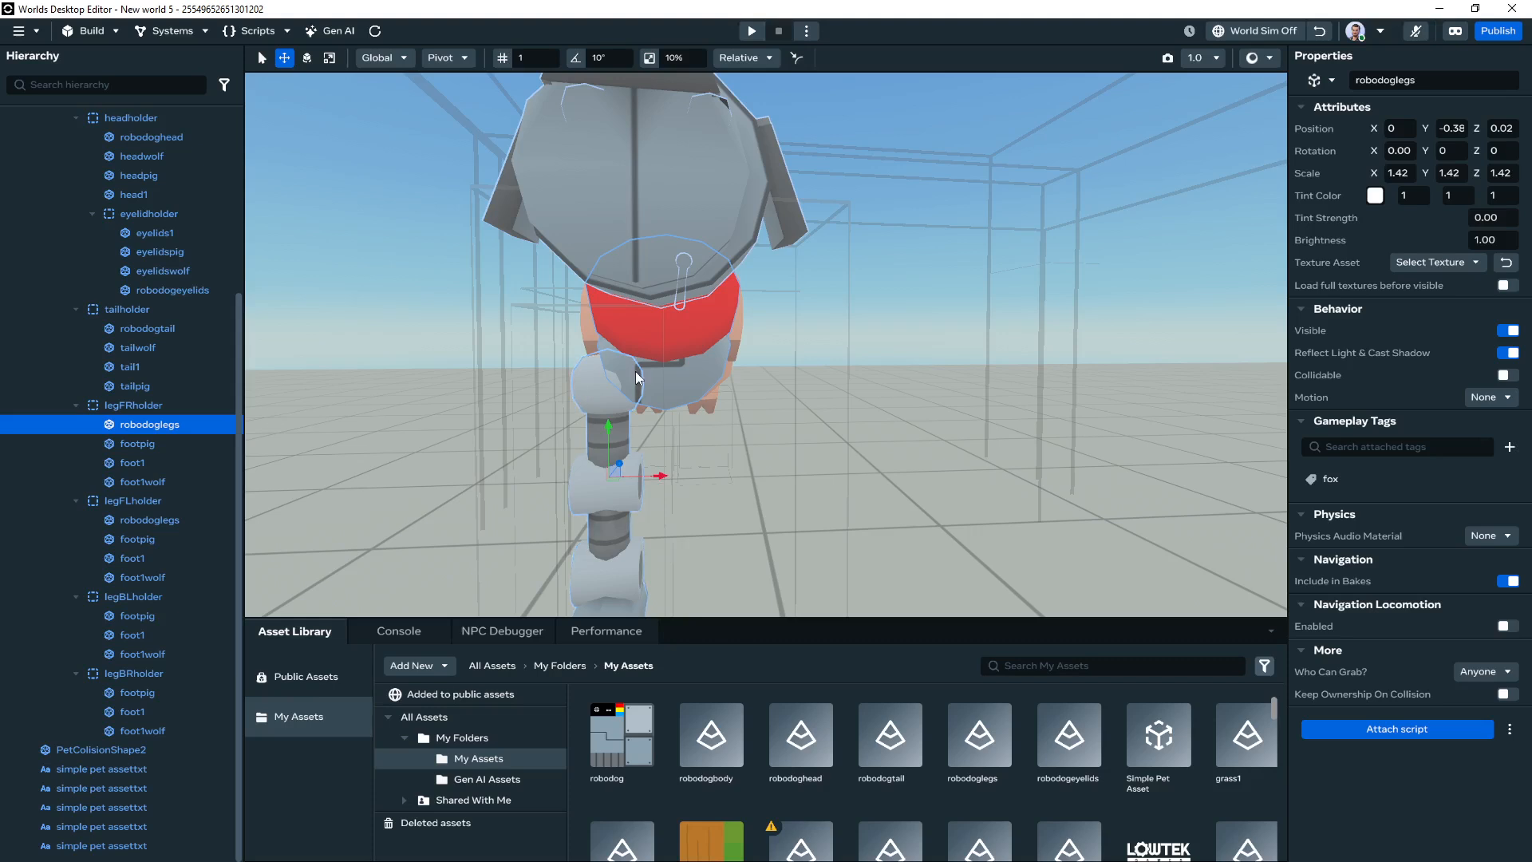
key(ctrl+z)
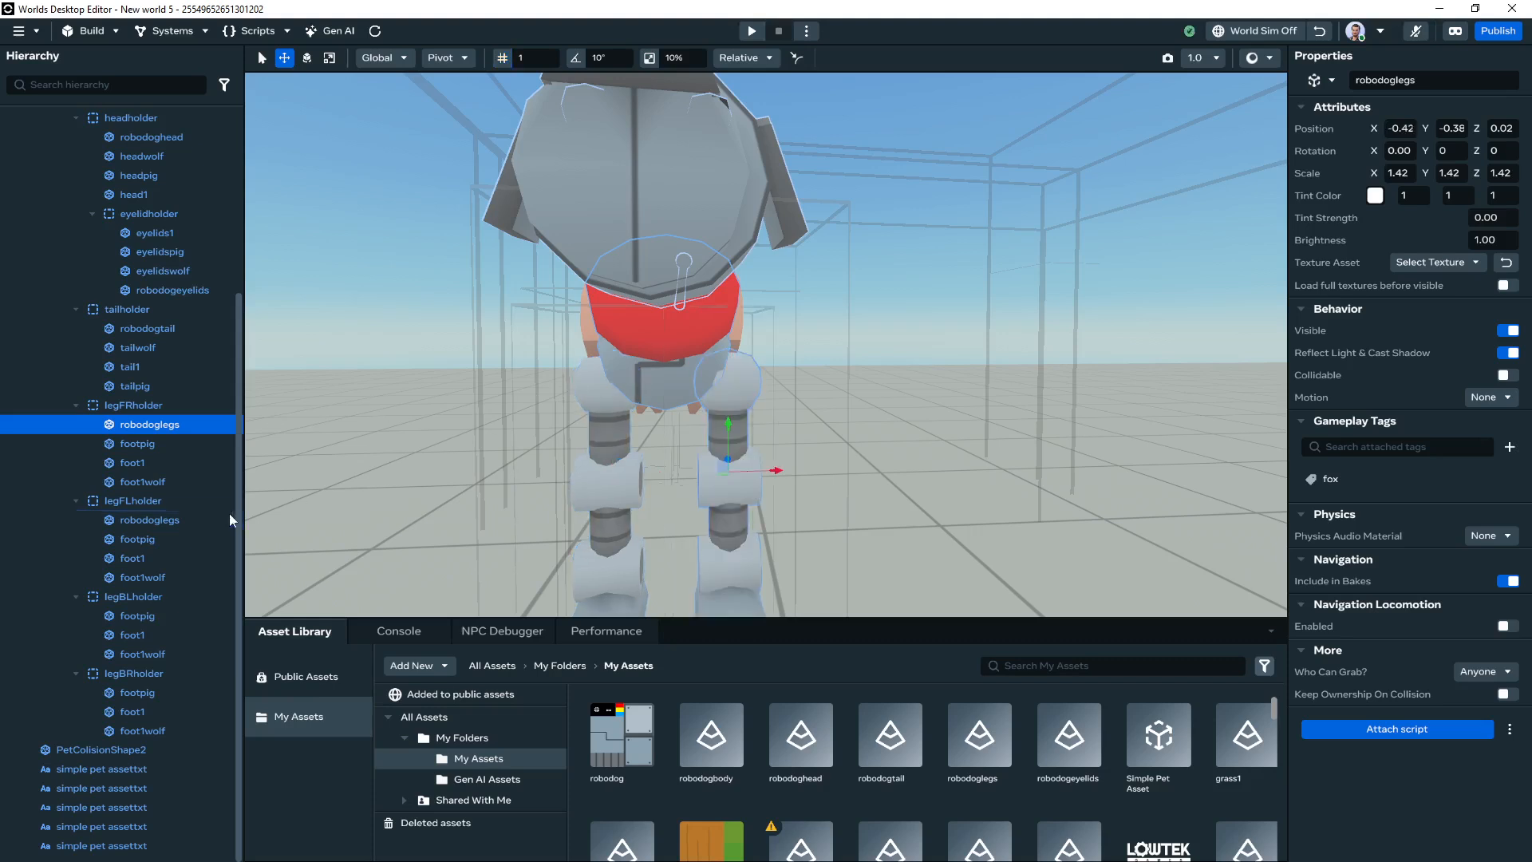
click(174, 520)
click(1403, 129)
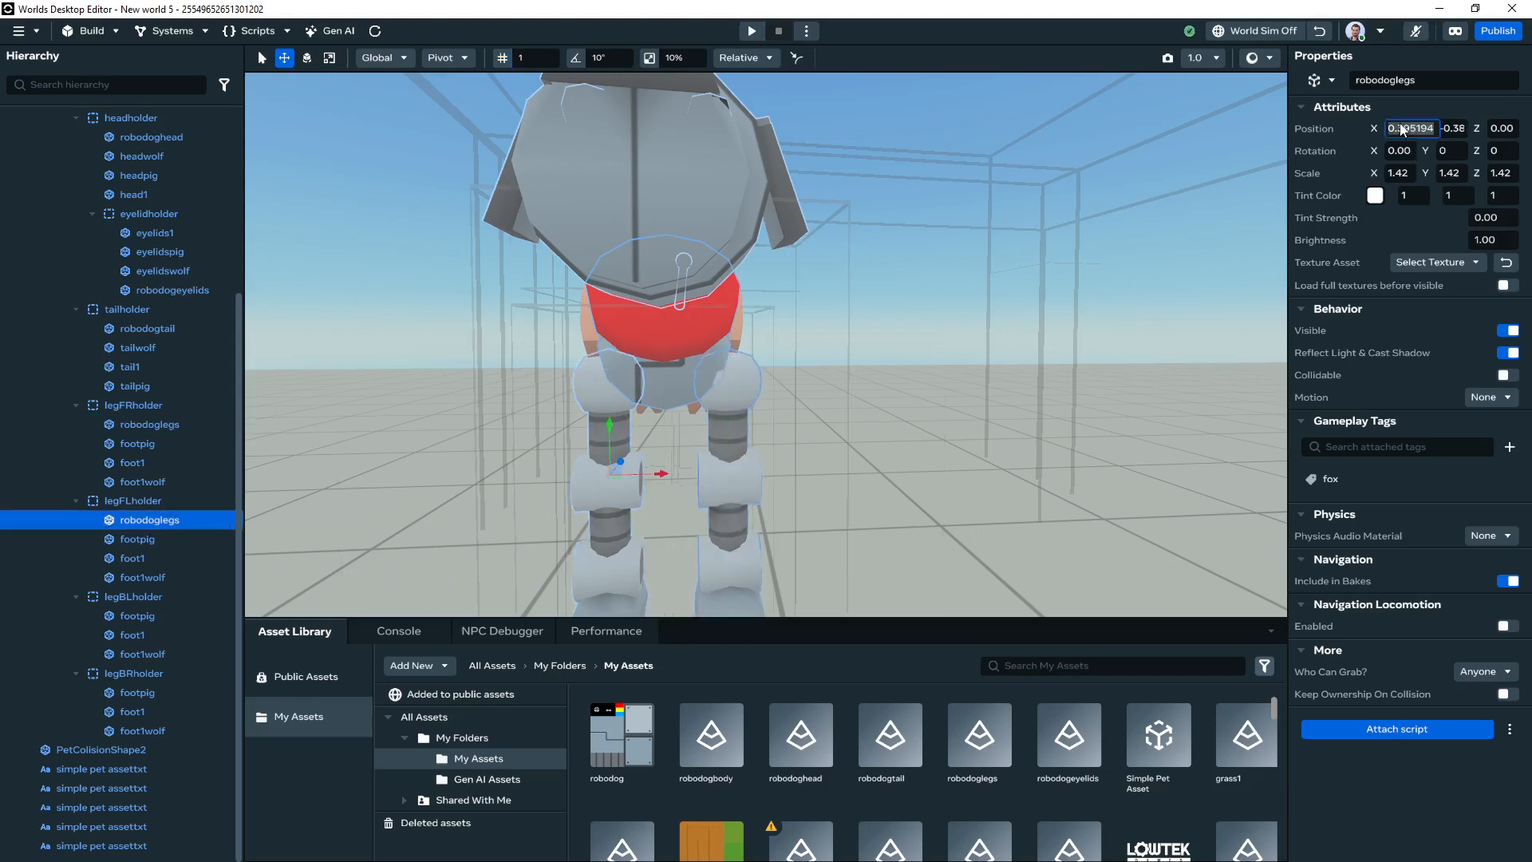
text(0)
key(Return)
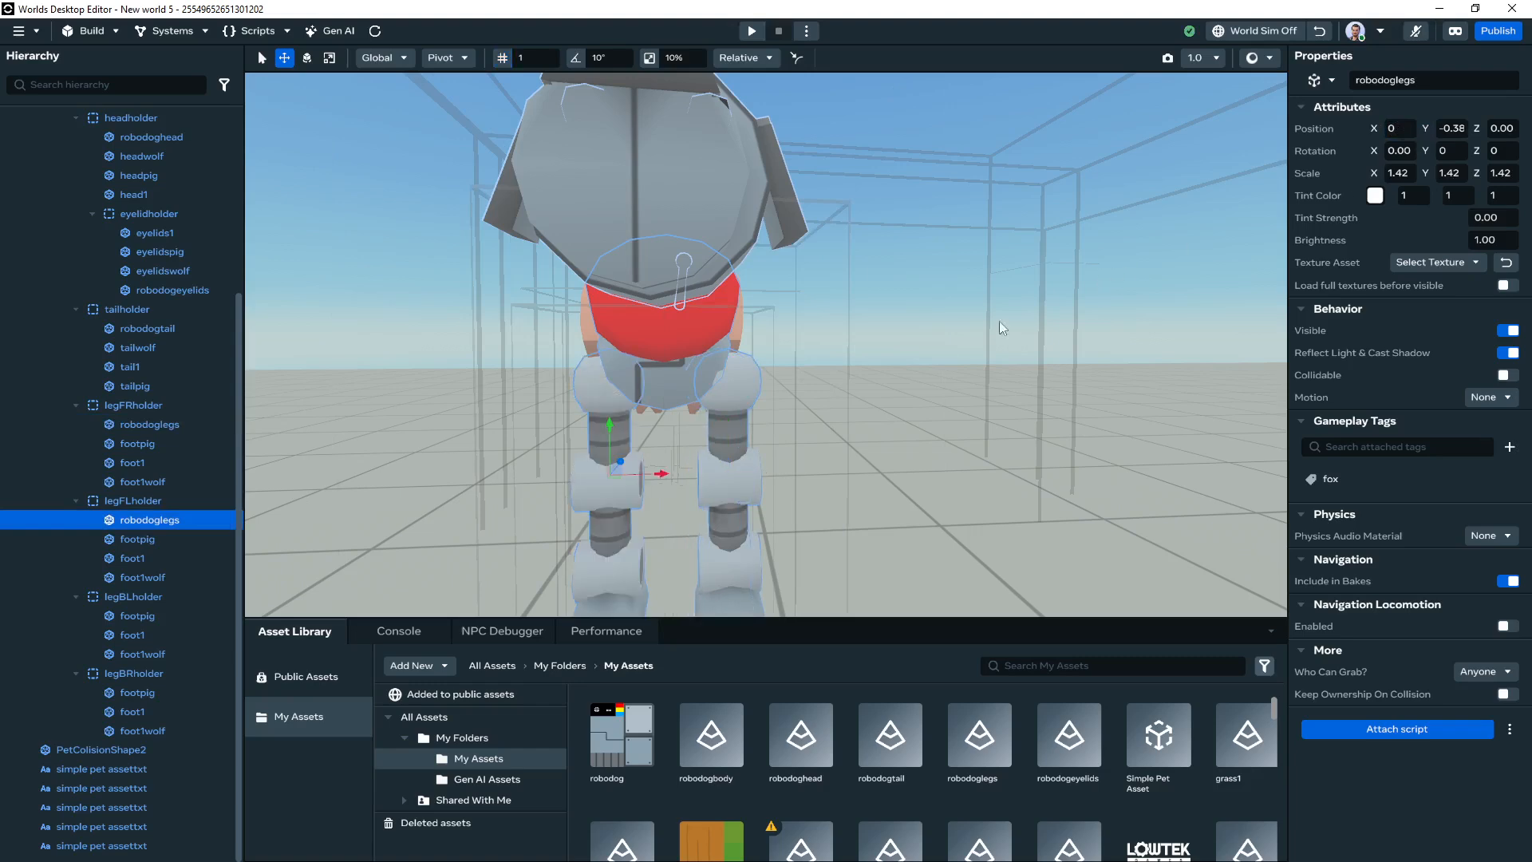
key(ctrl+z)
Duplicate the robodoglegs model in legFLholder, placing the copy in legBLholder with its Z position set to 0
right_drag(999, 321, 707, 361)
scroll(638, 383, up, 4)
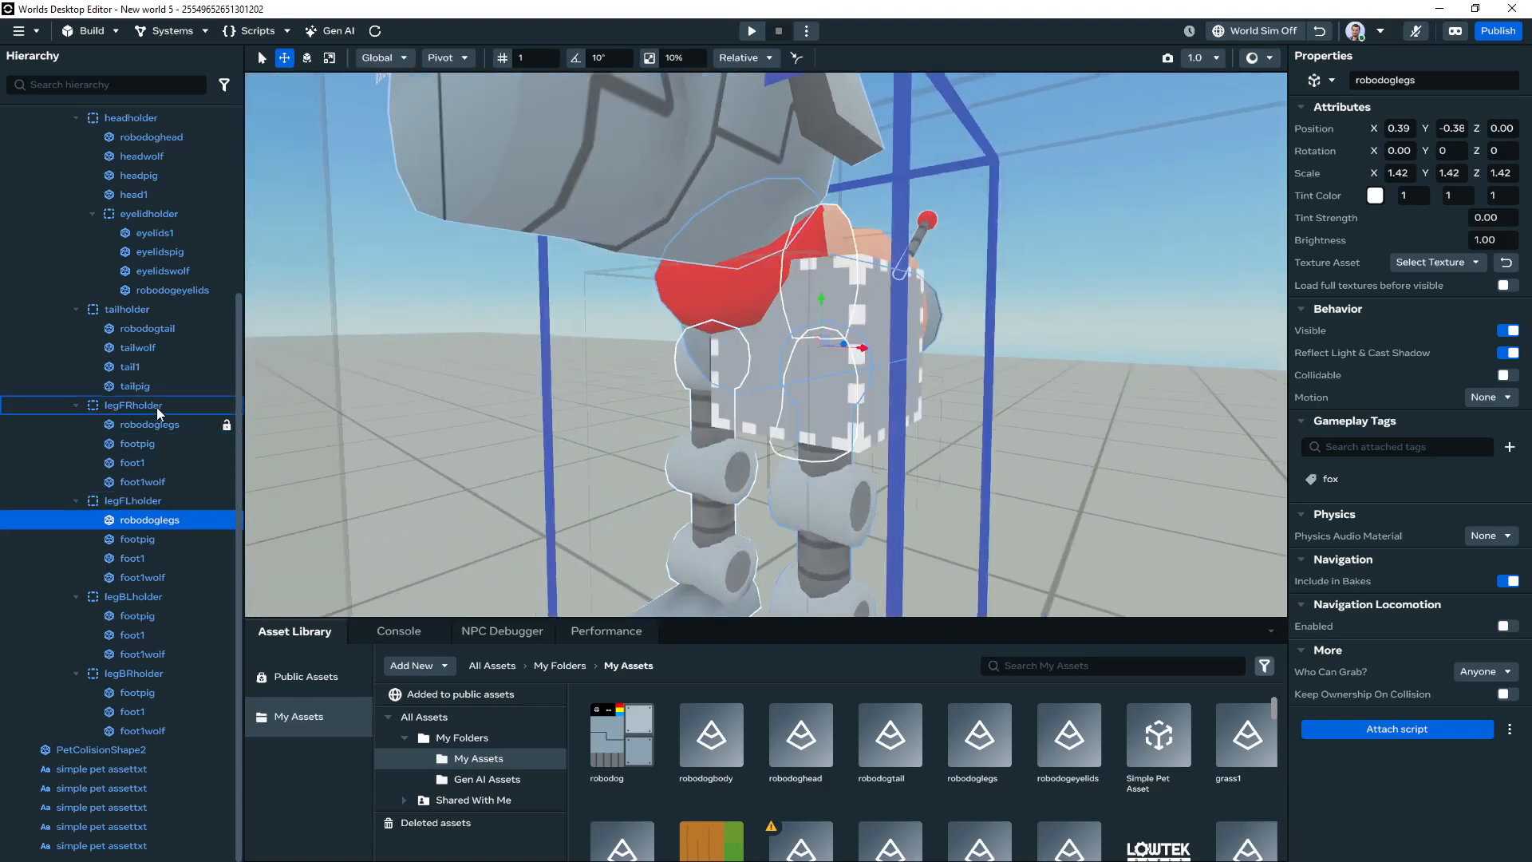
click(156, 405)
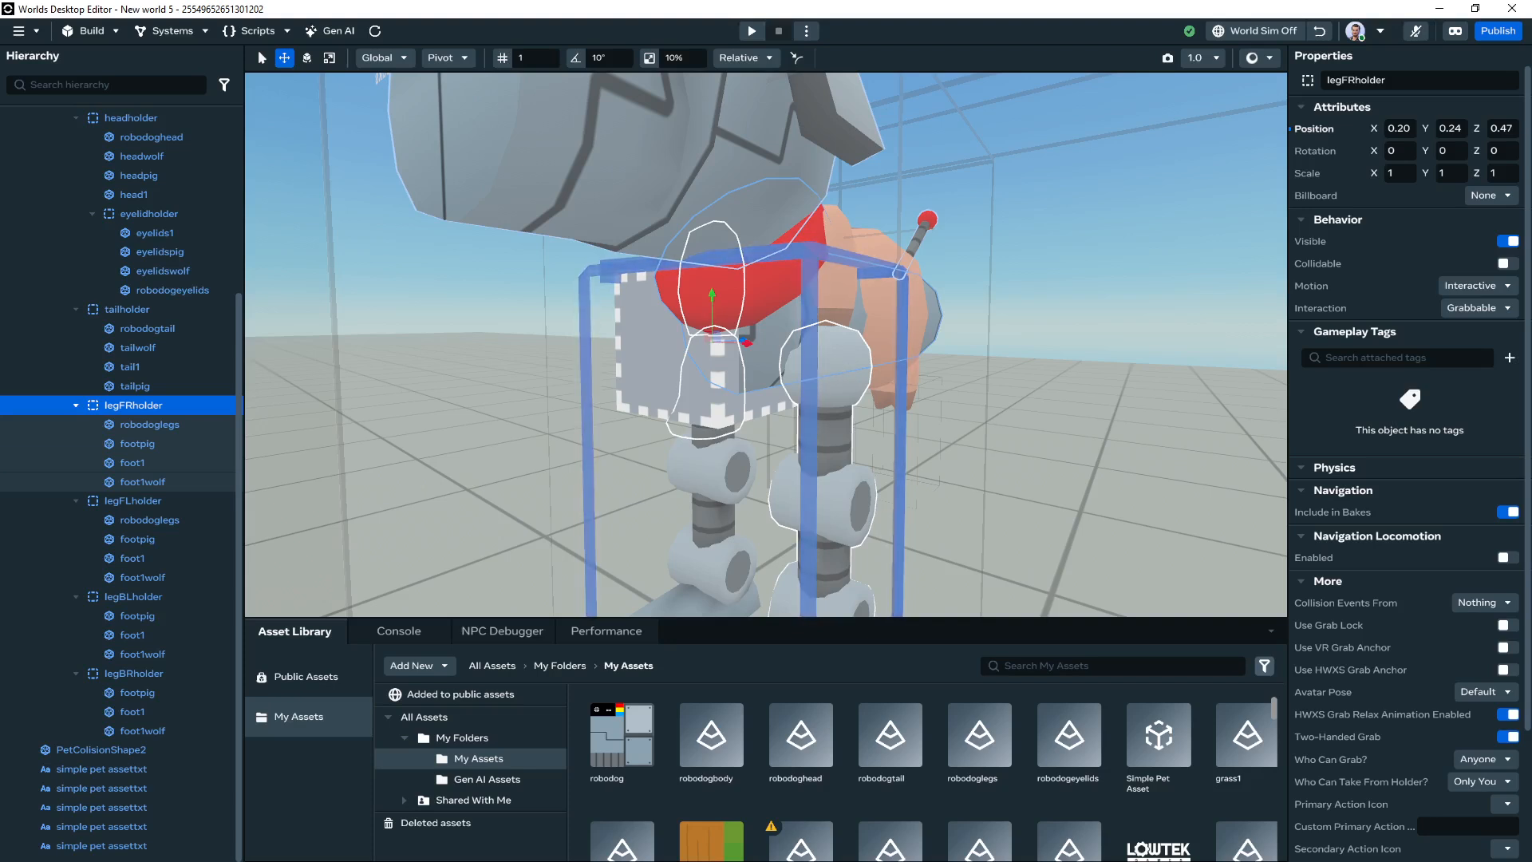
double_click(150, 423)
click(170, 599)
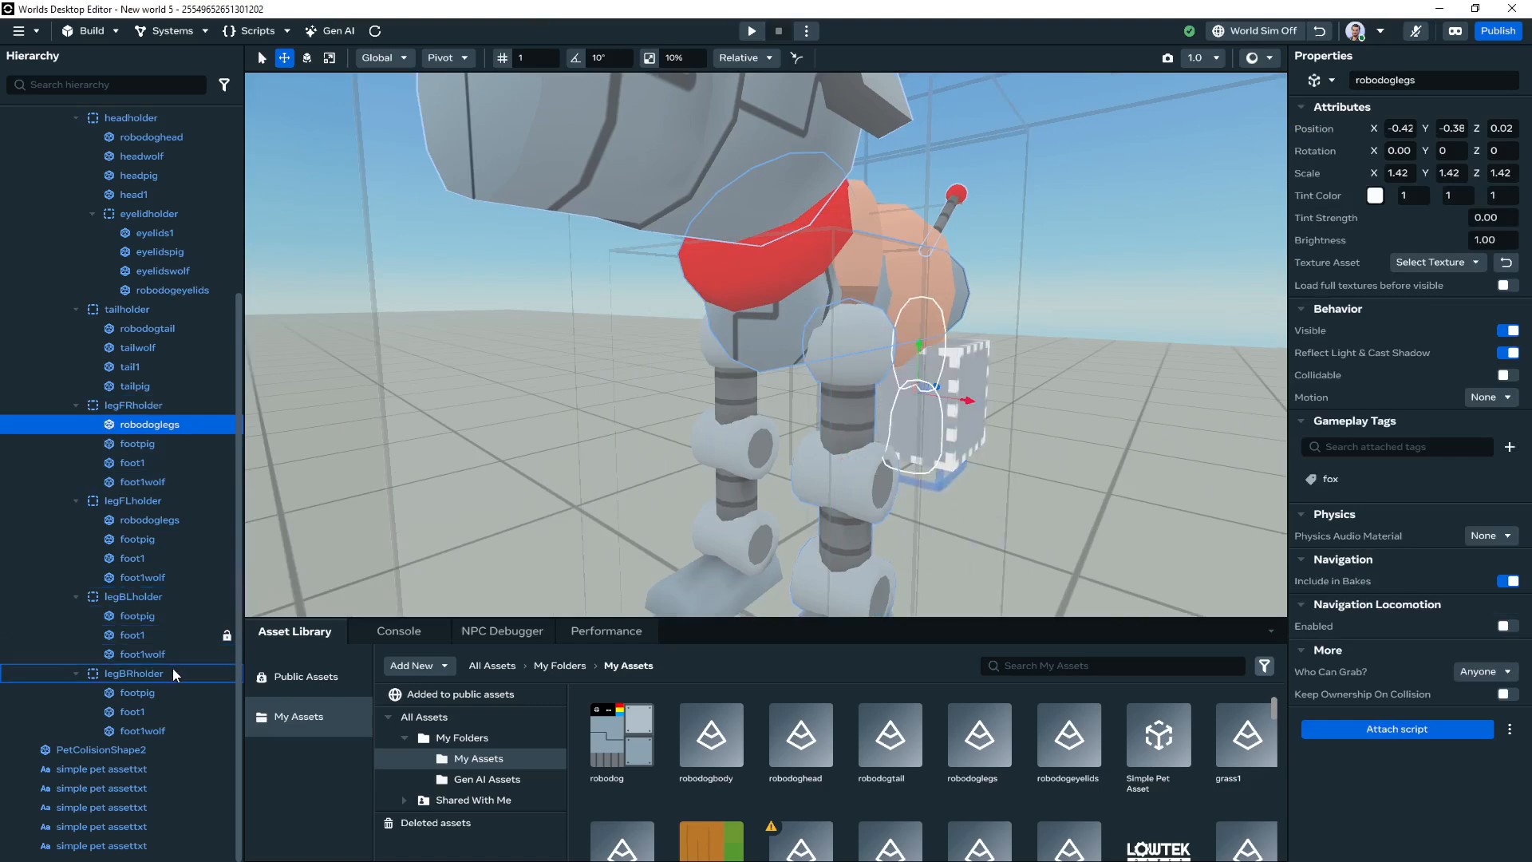
click(159, 520)
key(ctrl+d)
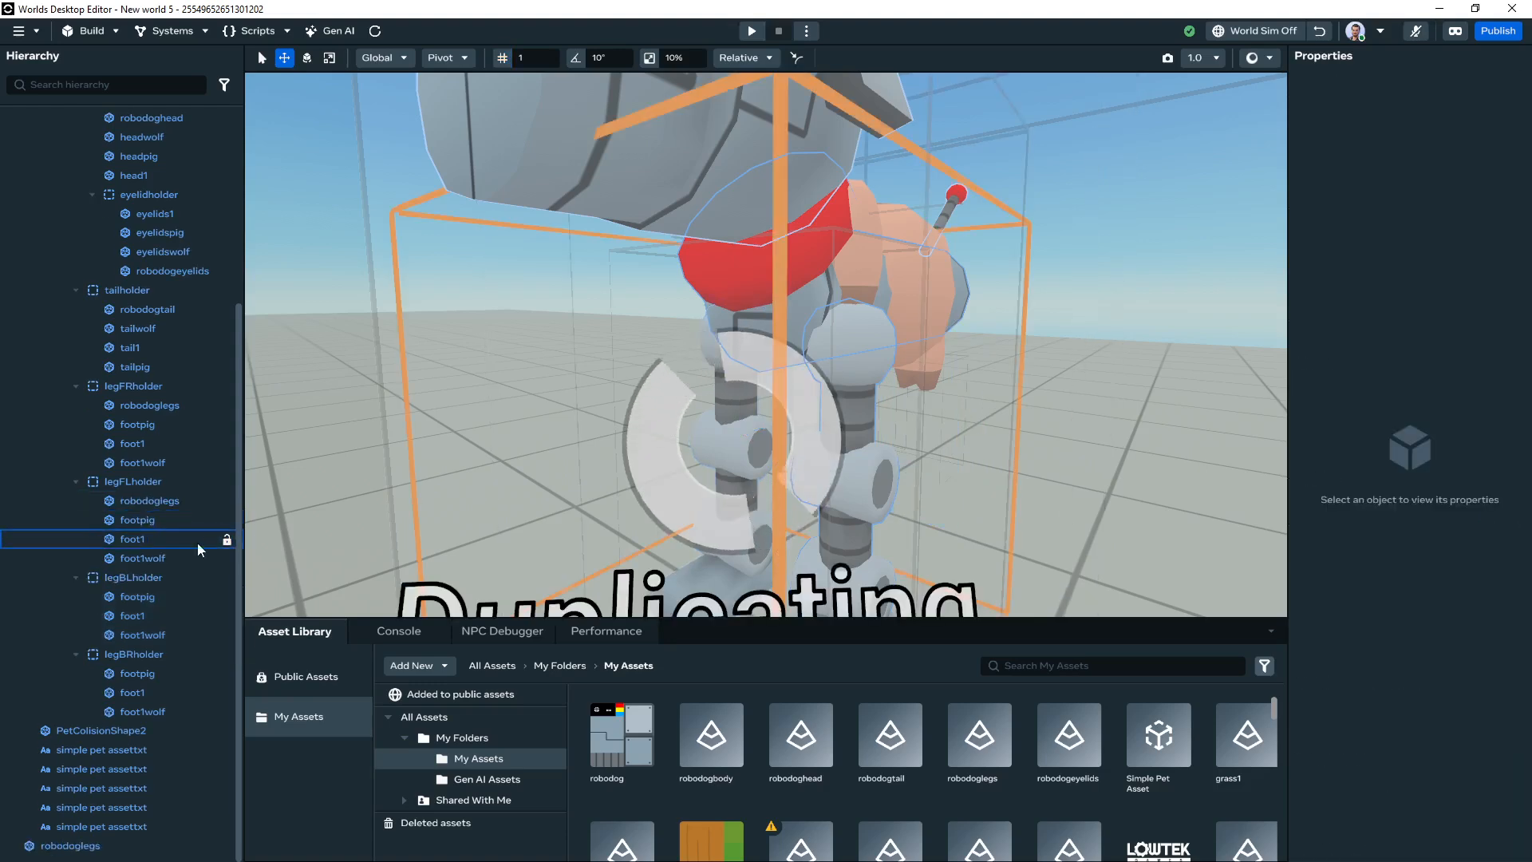
drag(214, 559, 158, 610)
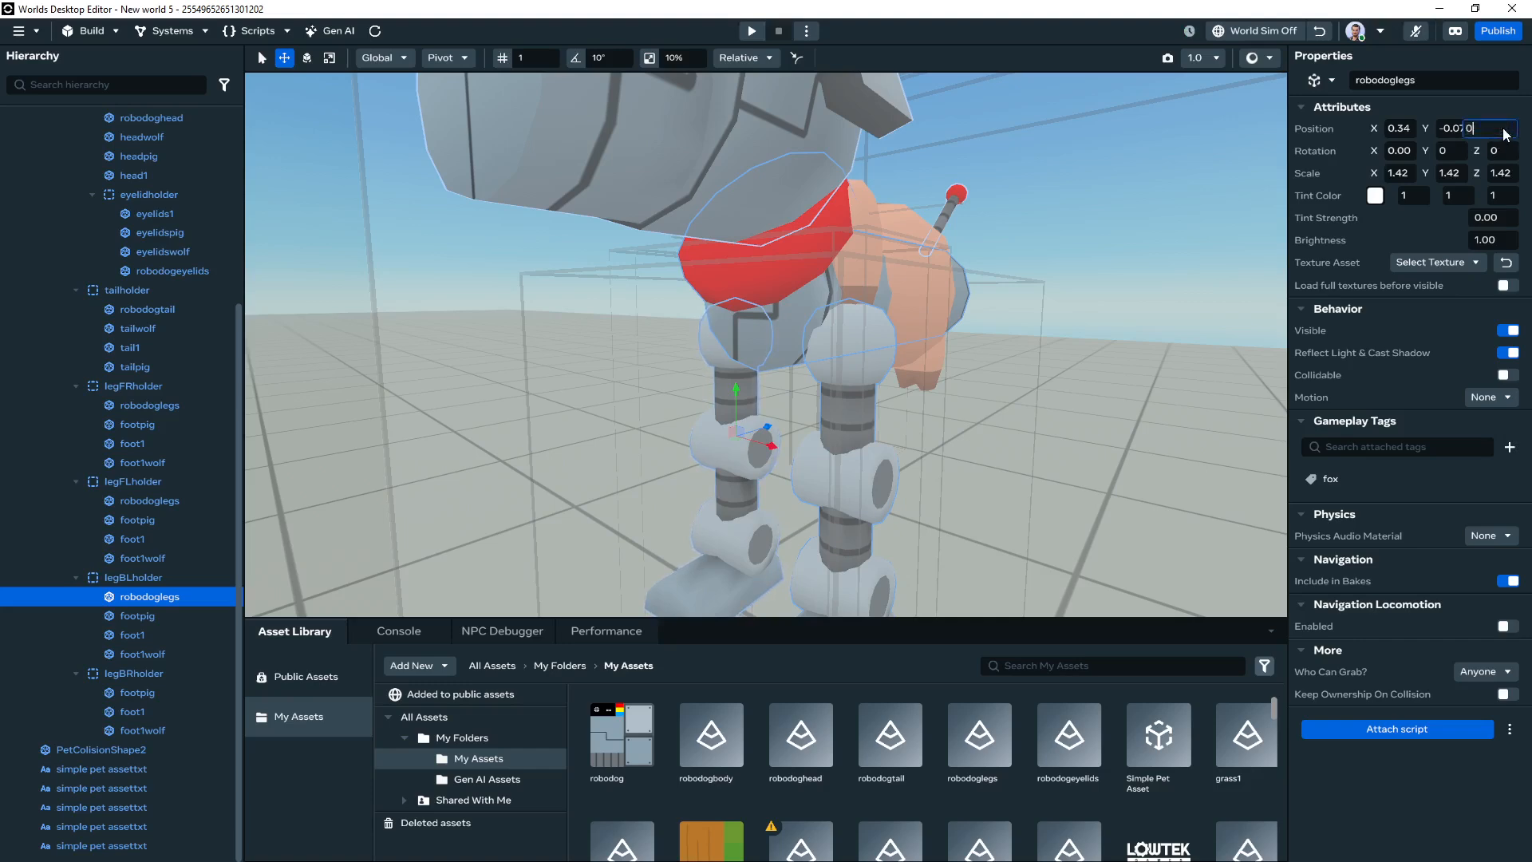
key(Return)
Move legBLholder and legBRholder together toward the rear of the body, to about Z -0.52
right_drag(975, 385, 147, 371)
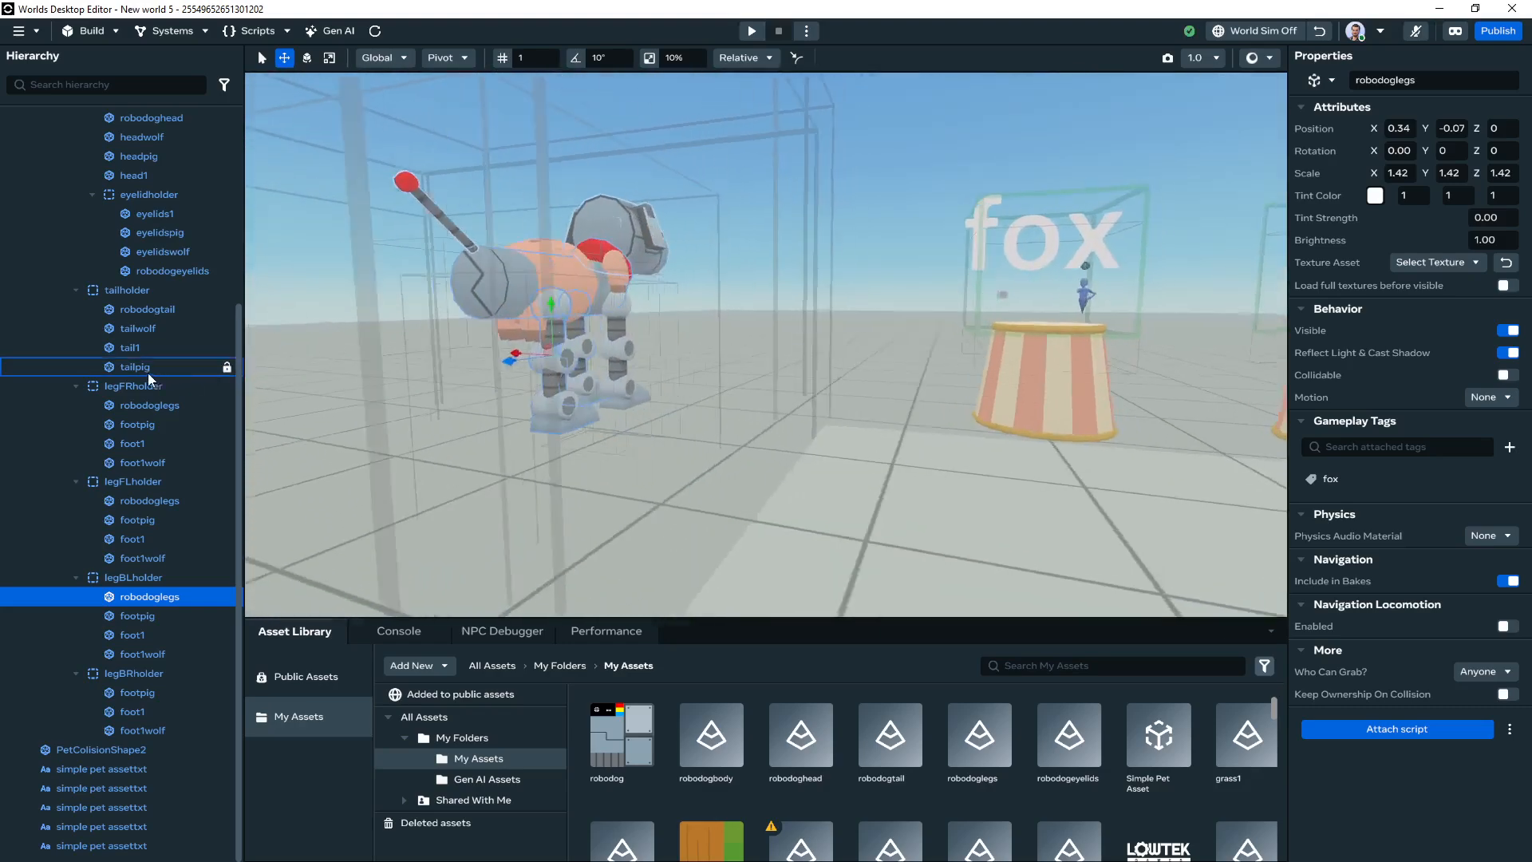
scroll(489, 334, up, 8)
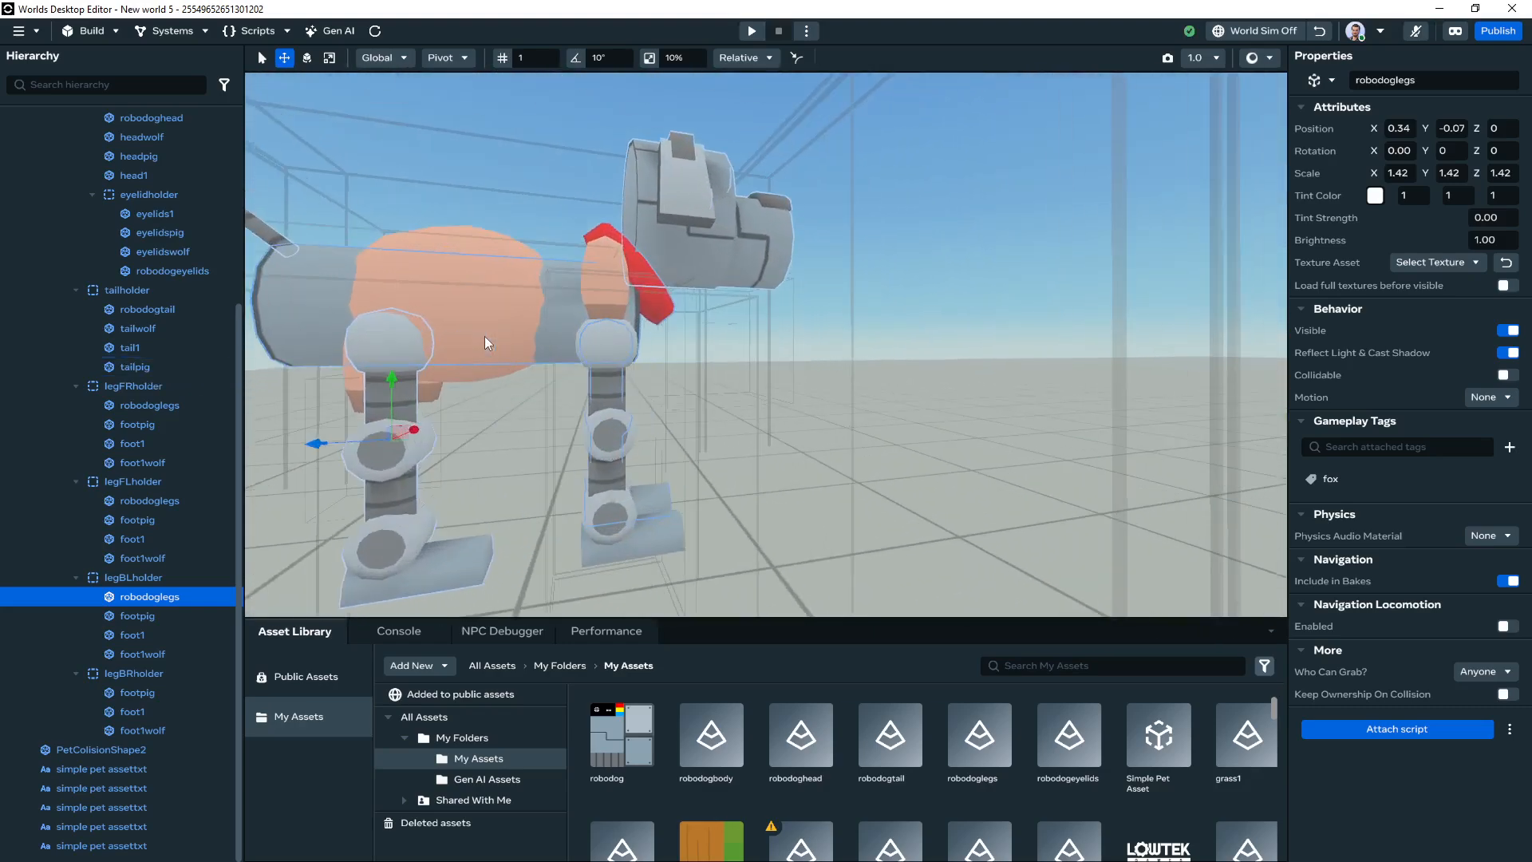
key(a)
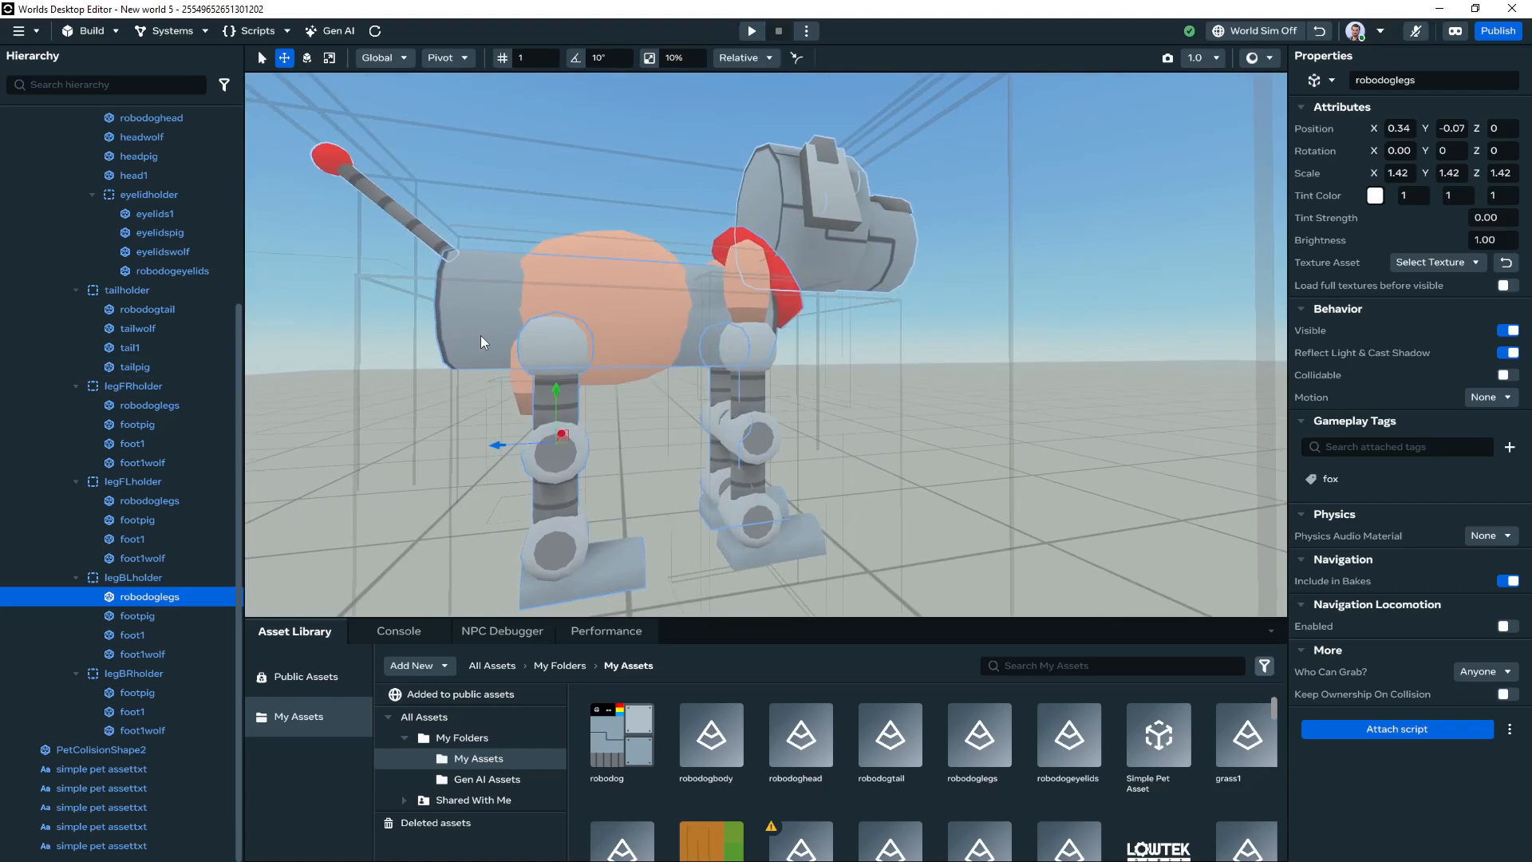
click(164, 577)
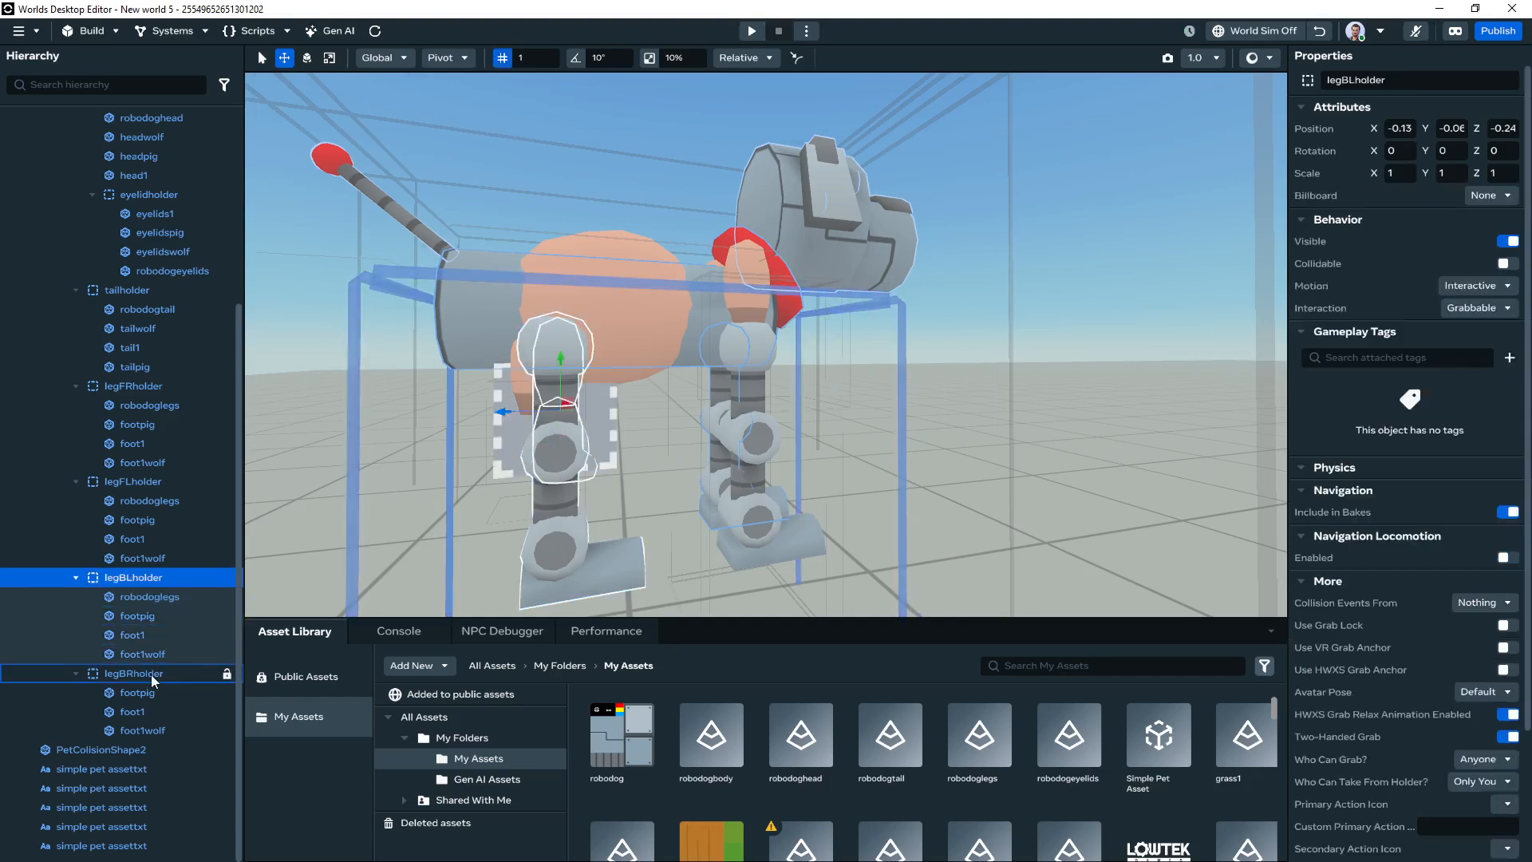
ctrl+click(151, 672)
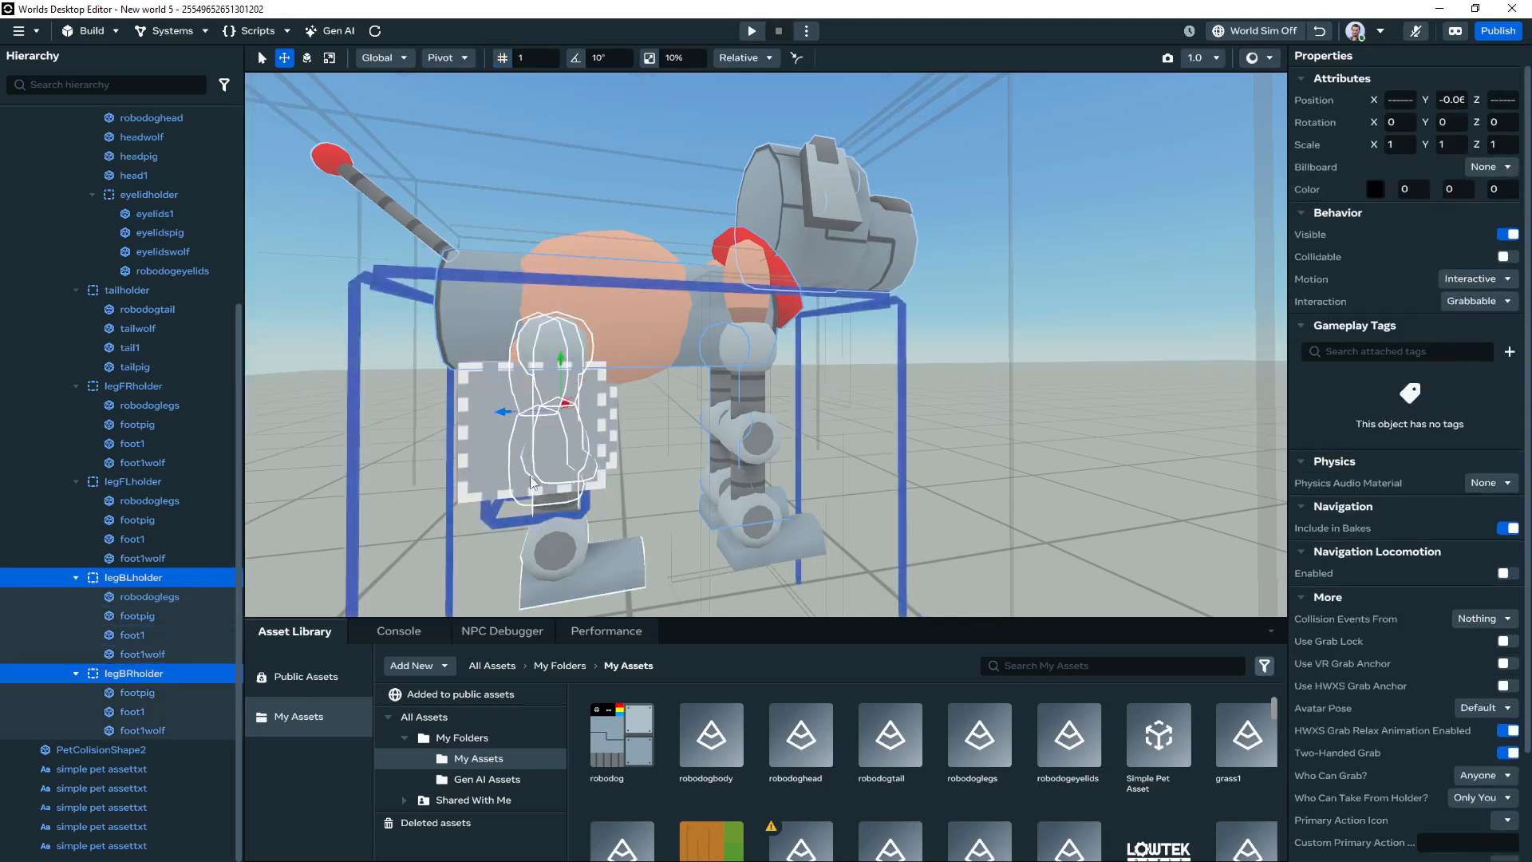
drag(502, 412, 443, 416)
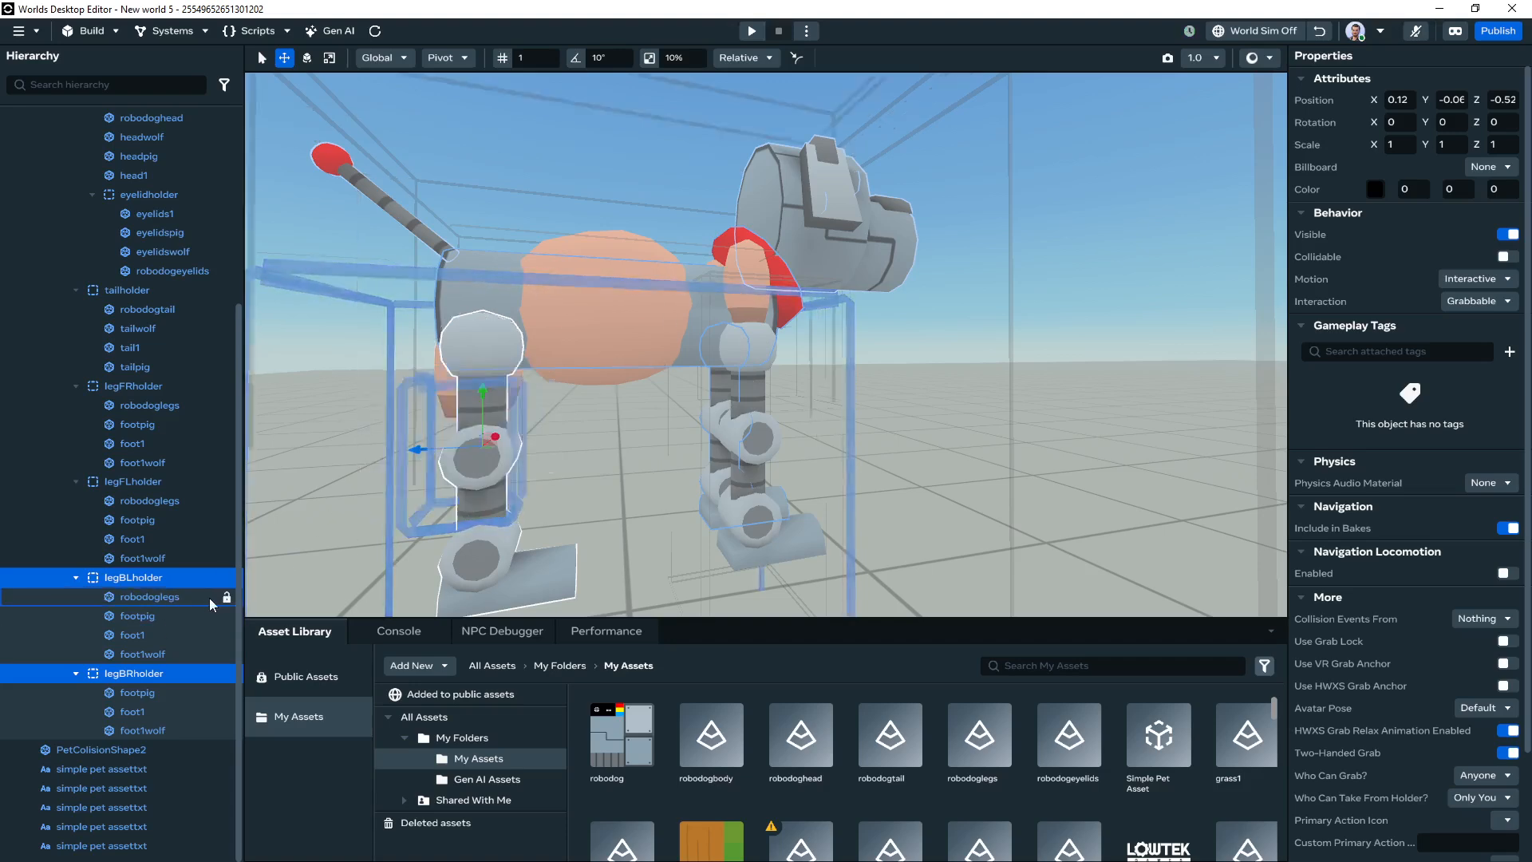
Move the rear robodoglegs model out of legBLholder into legFLholder, and raise legBLholder and legBRholder together to about Y 0.16
click(158, 598)
drag(169, 573, 171, 490)
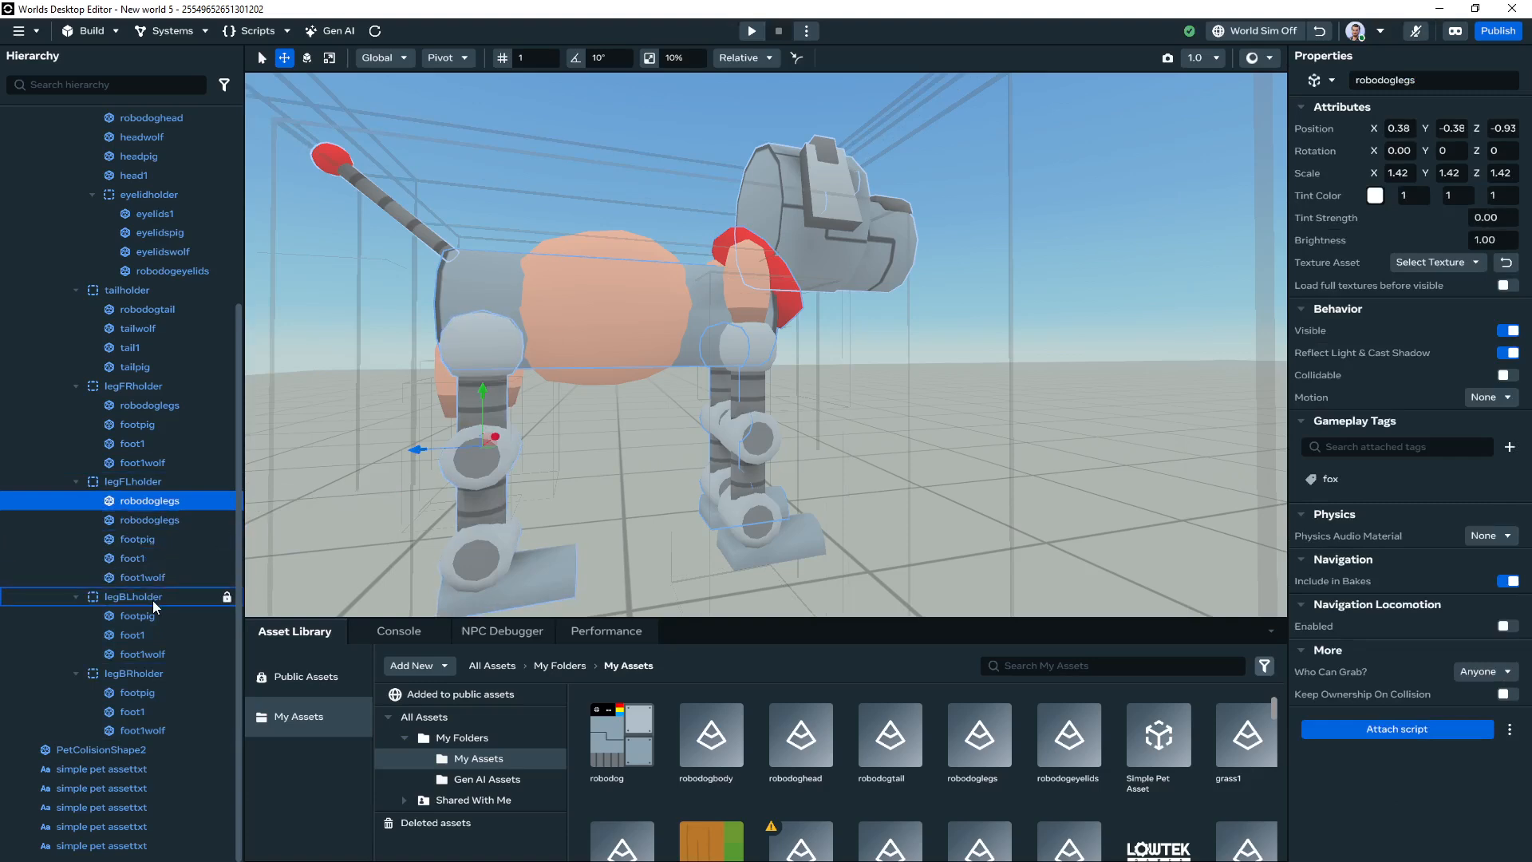
click(153, 599)
ctrl+click(155, 673)
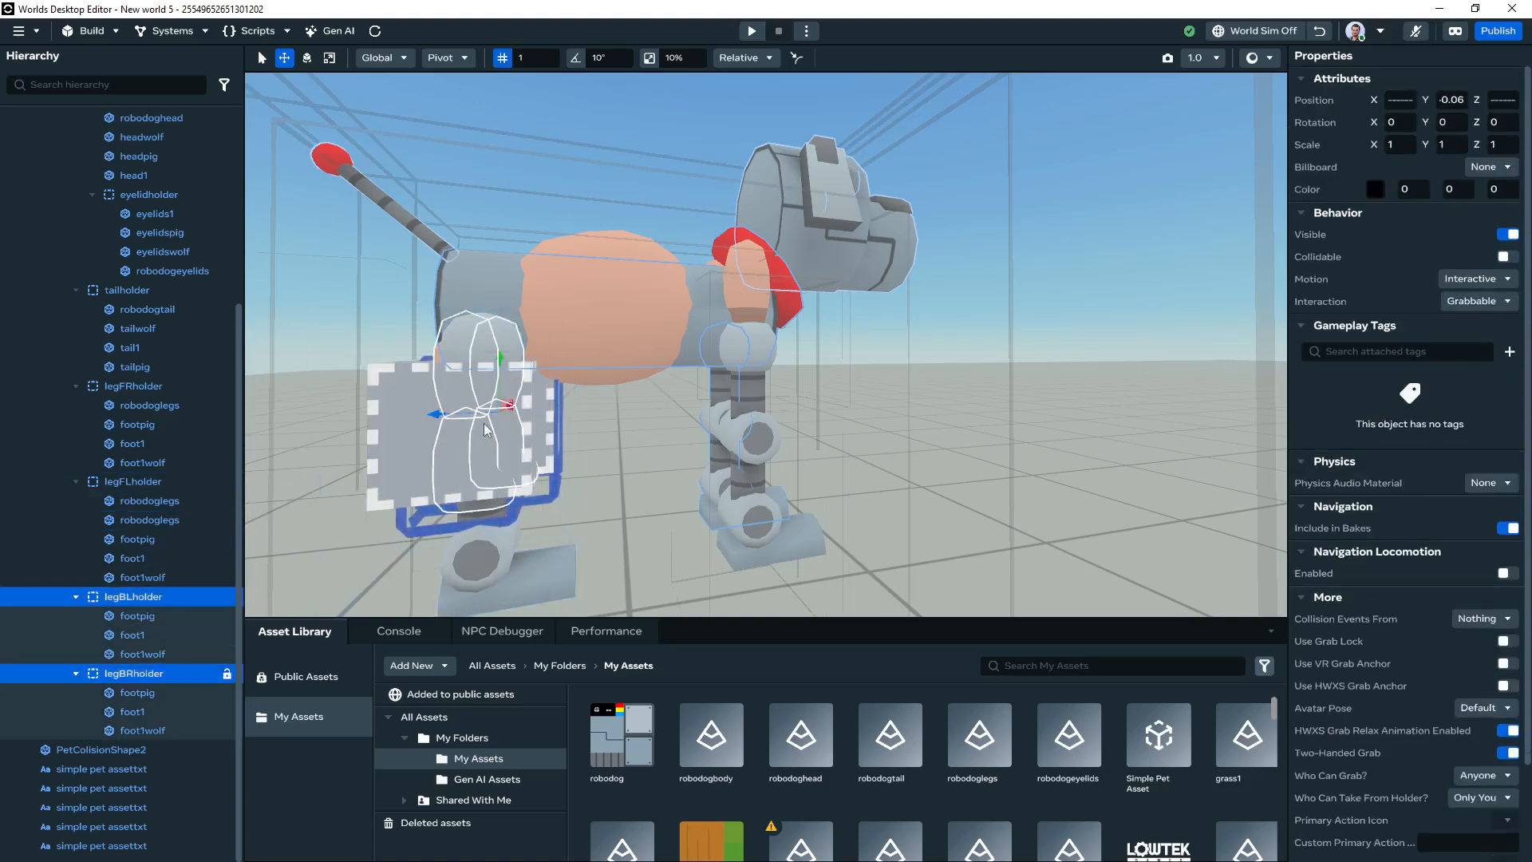
drag(499, 361, 523, 313)
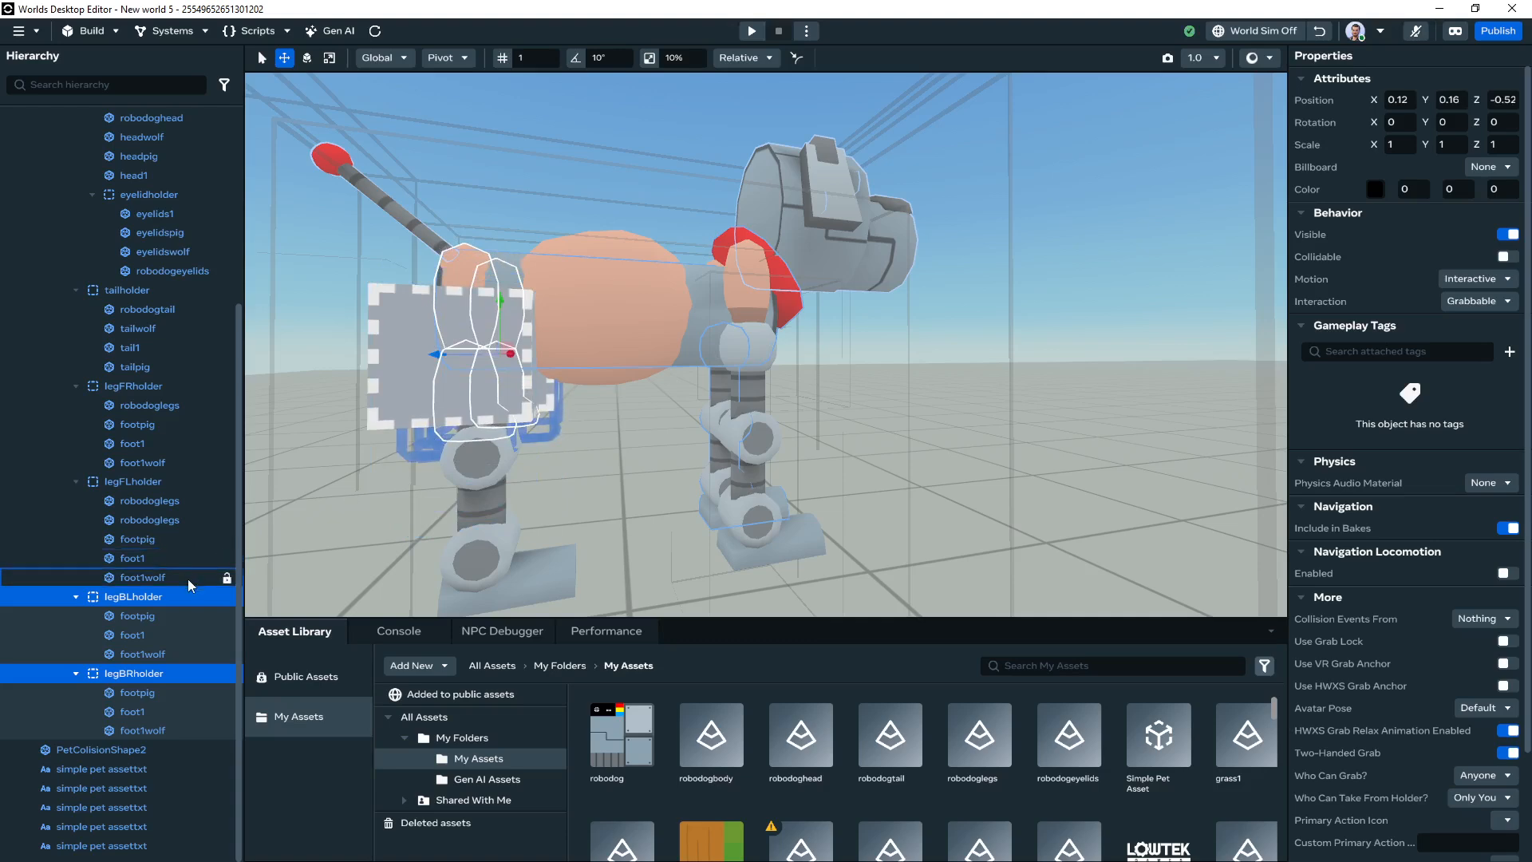
Return the rear robodoglegs model from legFLholder to legBLholder
click(174, 503)
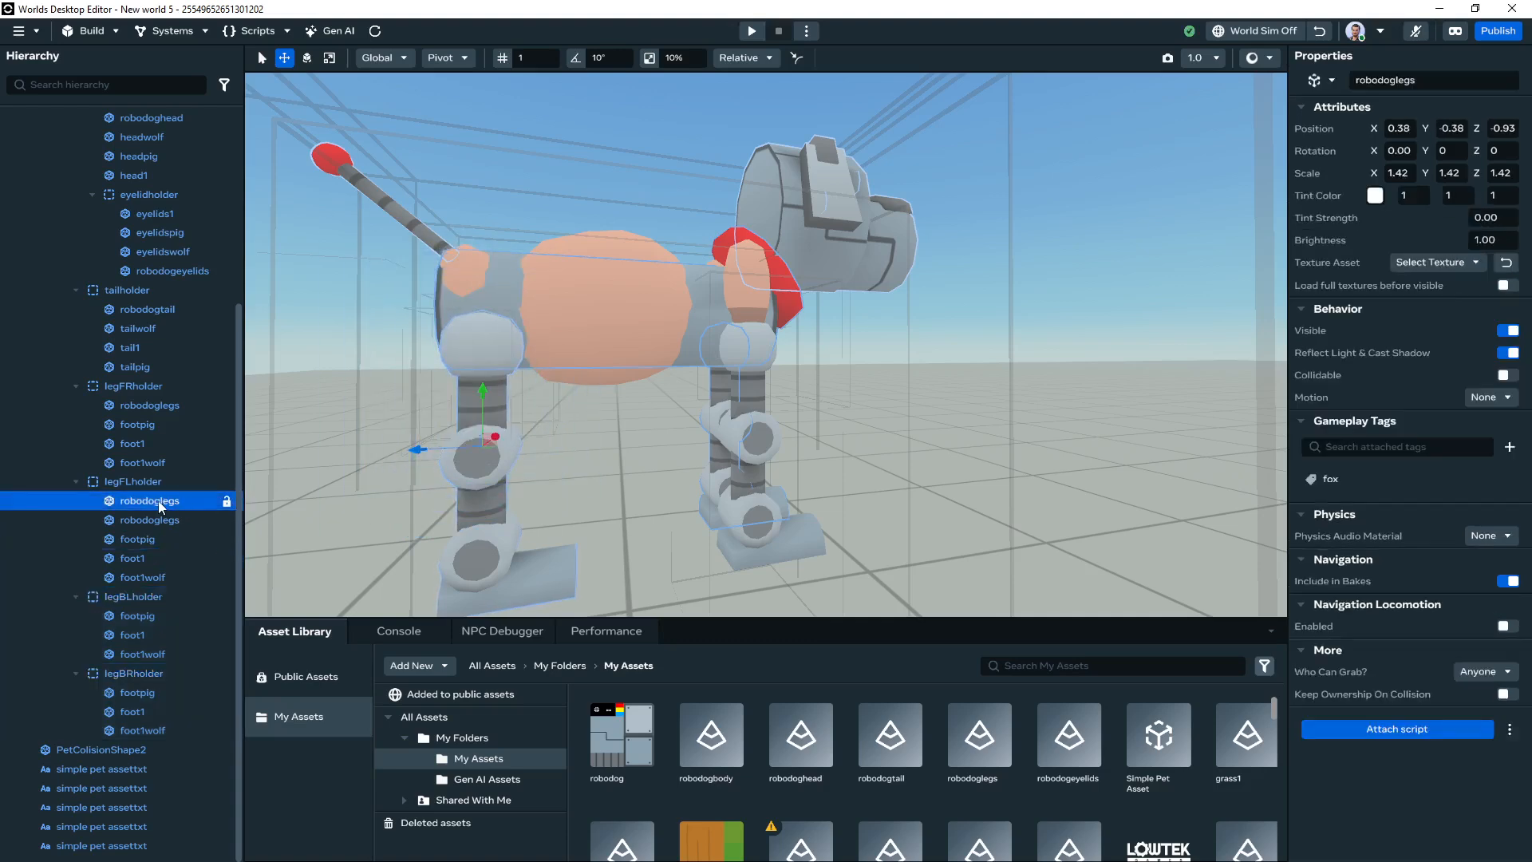
drag(158, 501, 165, 613)
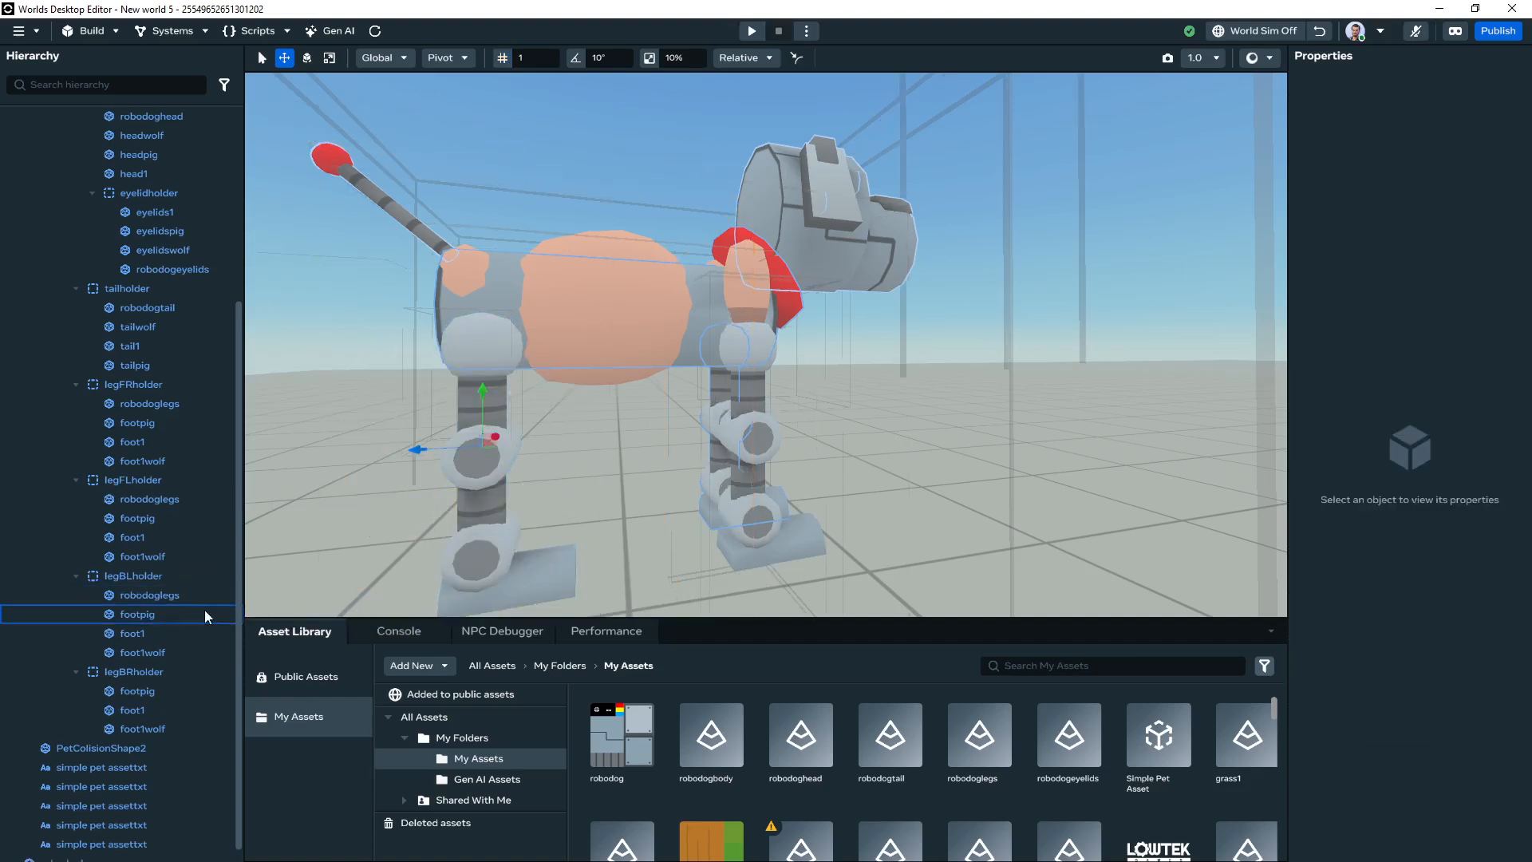
Duplicate the robodoglegs model of legBLholder and place the copy in legBRholder
click(193, 653)
drag(174, 678, 174, 677)
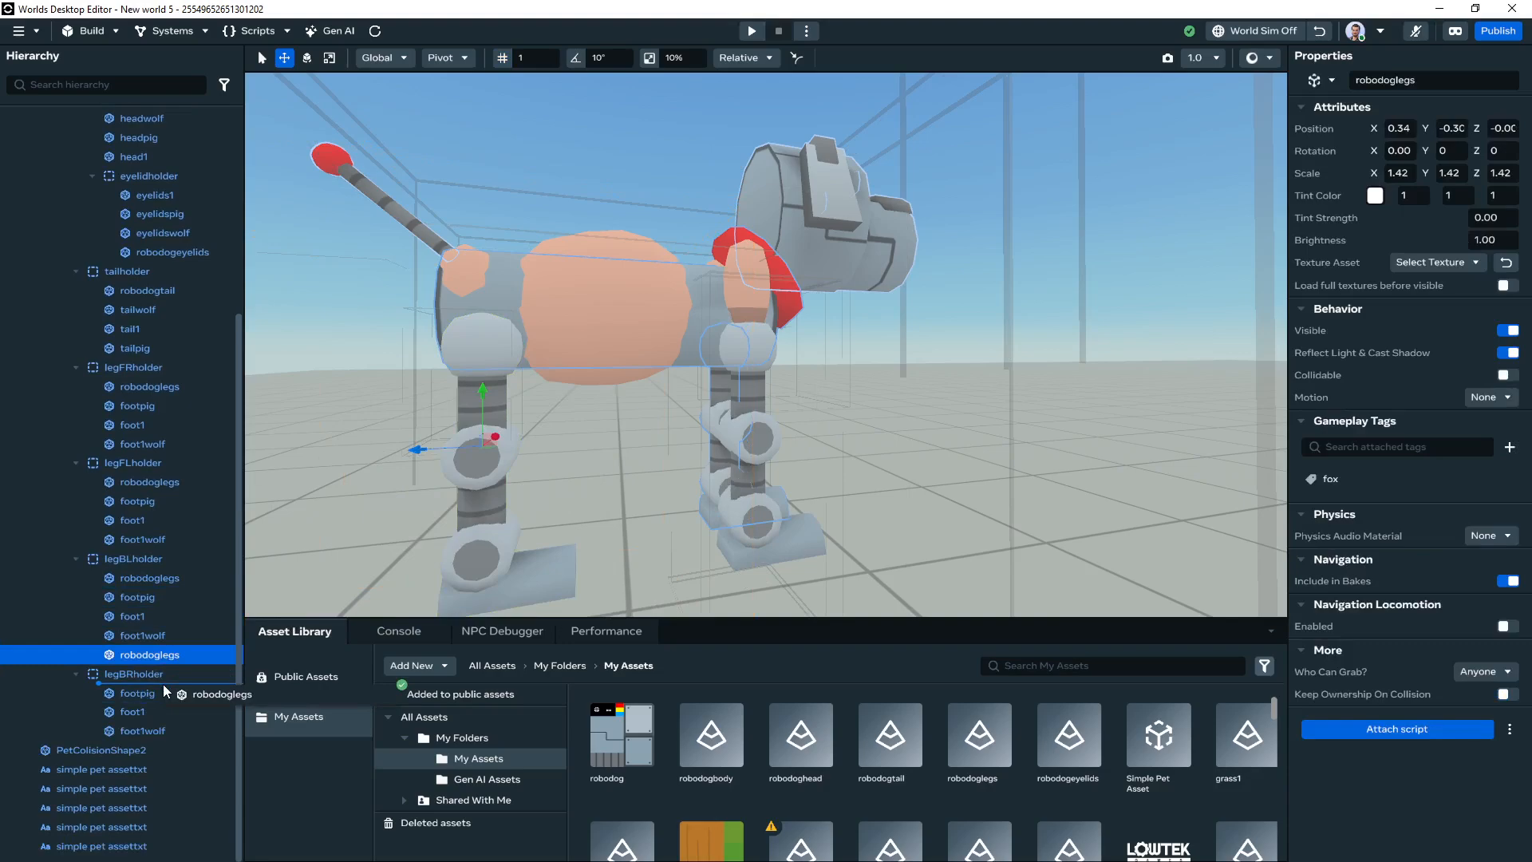
alt+drag(576, 453, 803, 514)
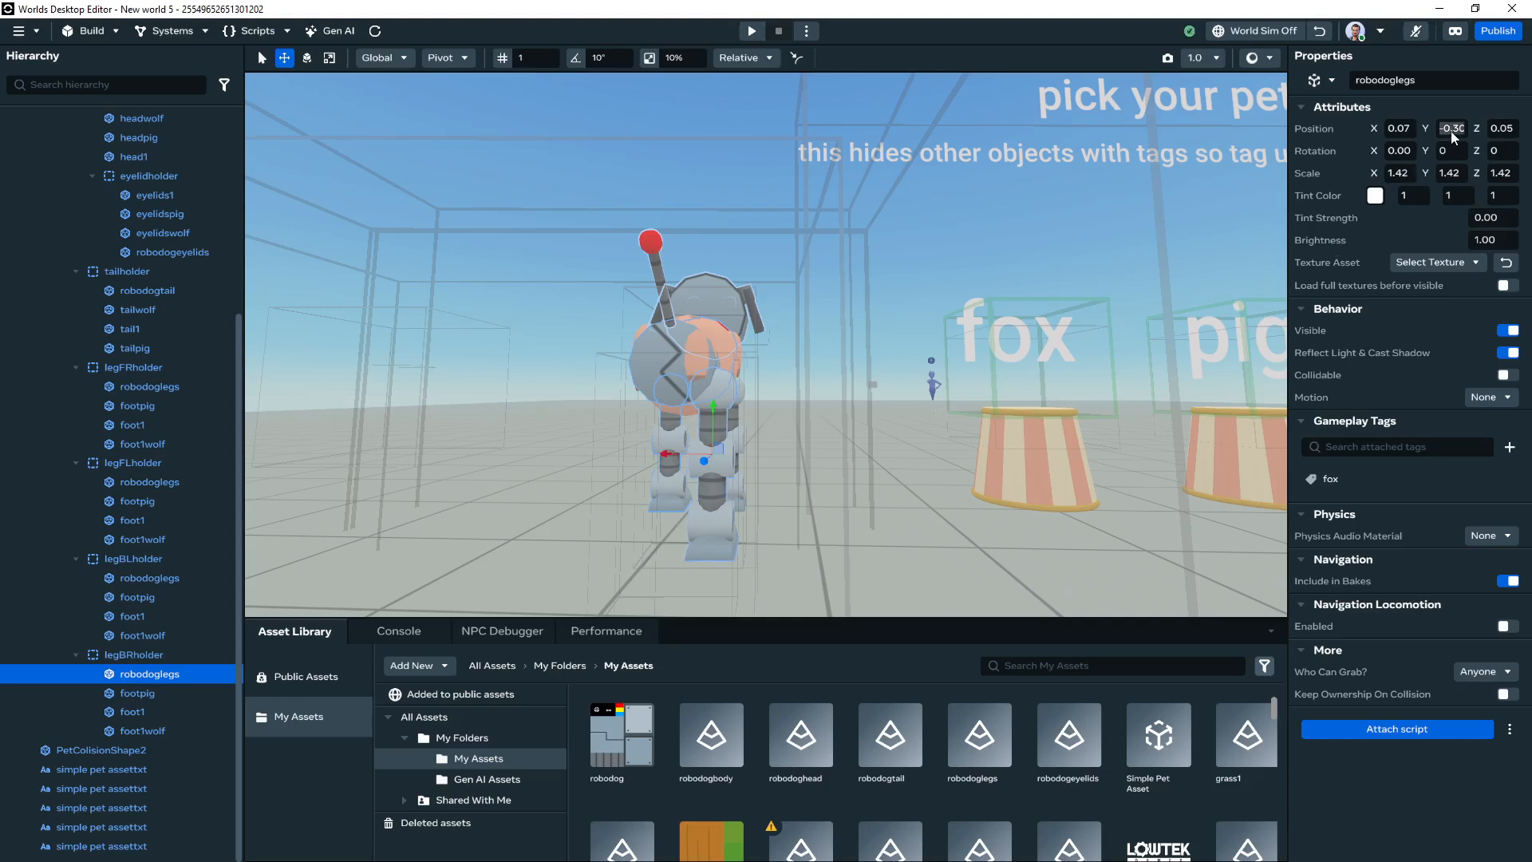
click(1403, 129)
text(0)
key(Return)
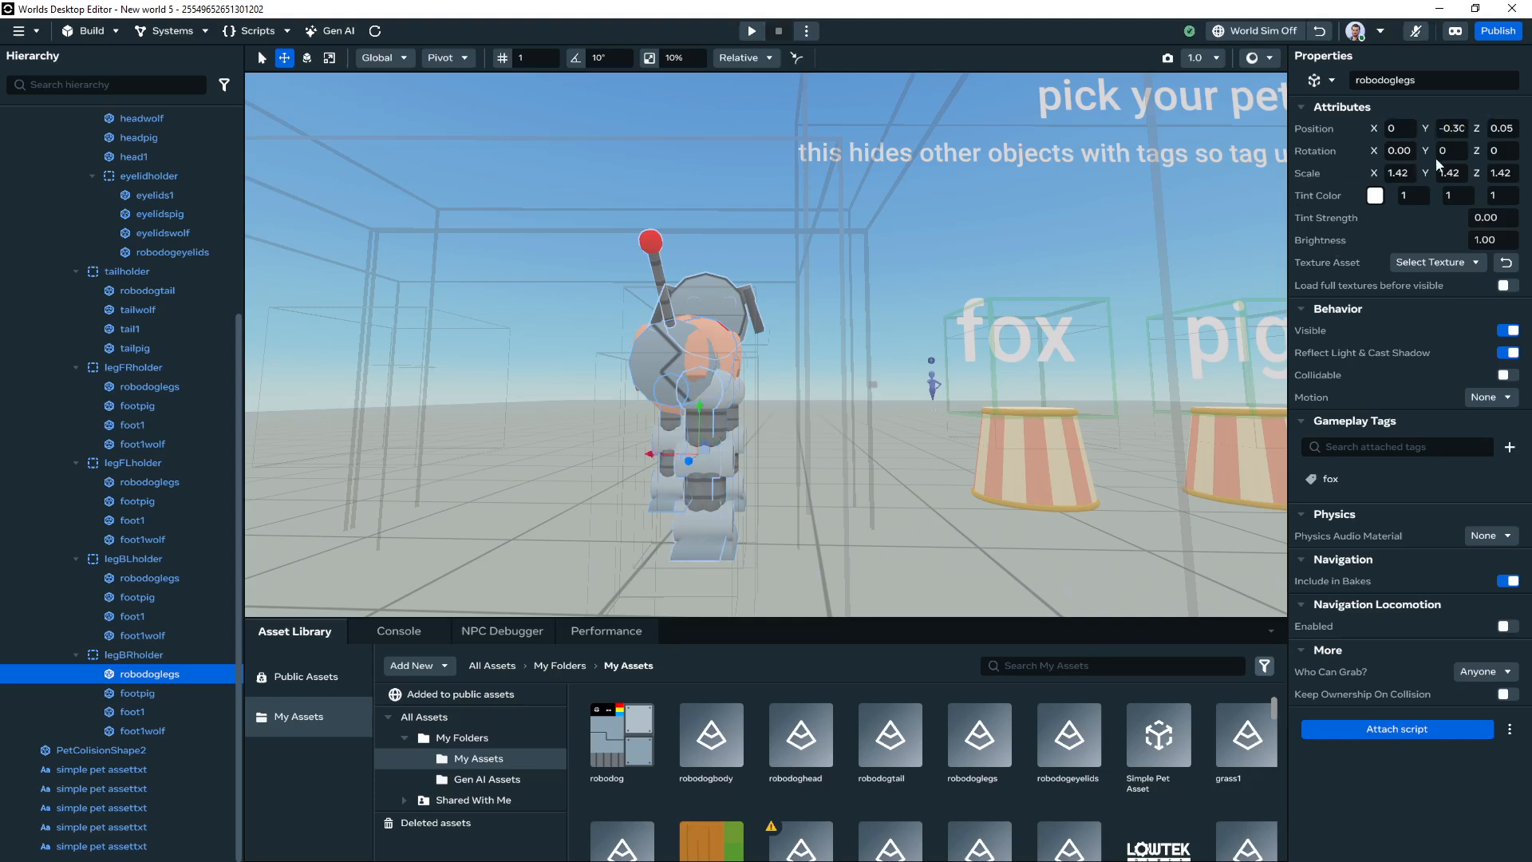
key(ctrl+z)
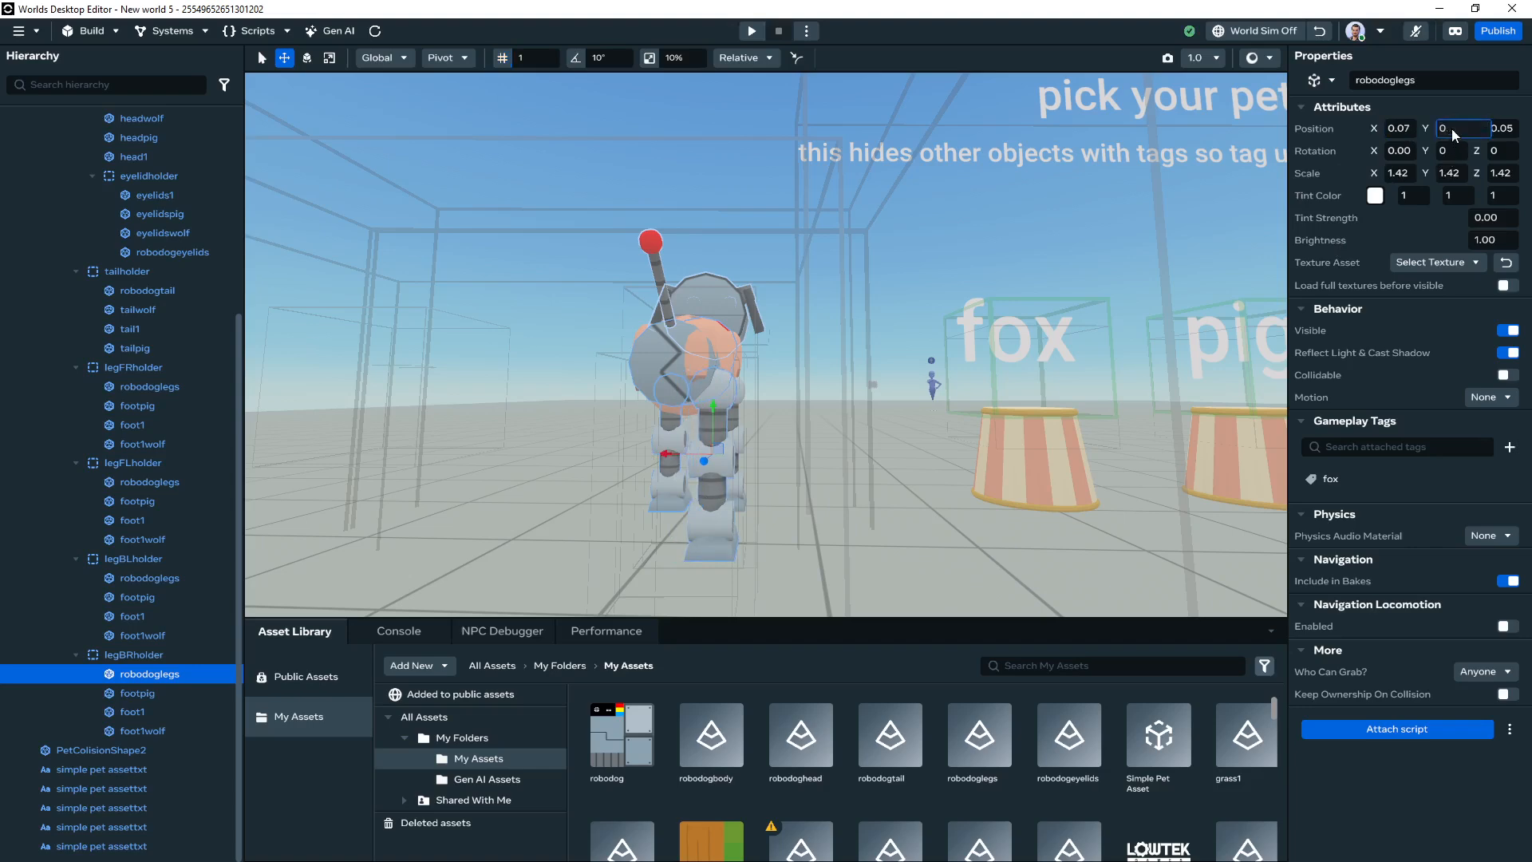
key(Return)
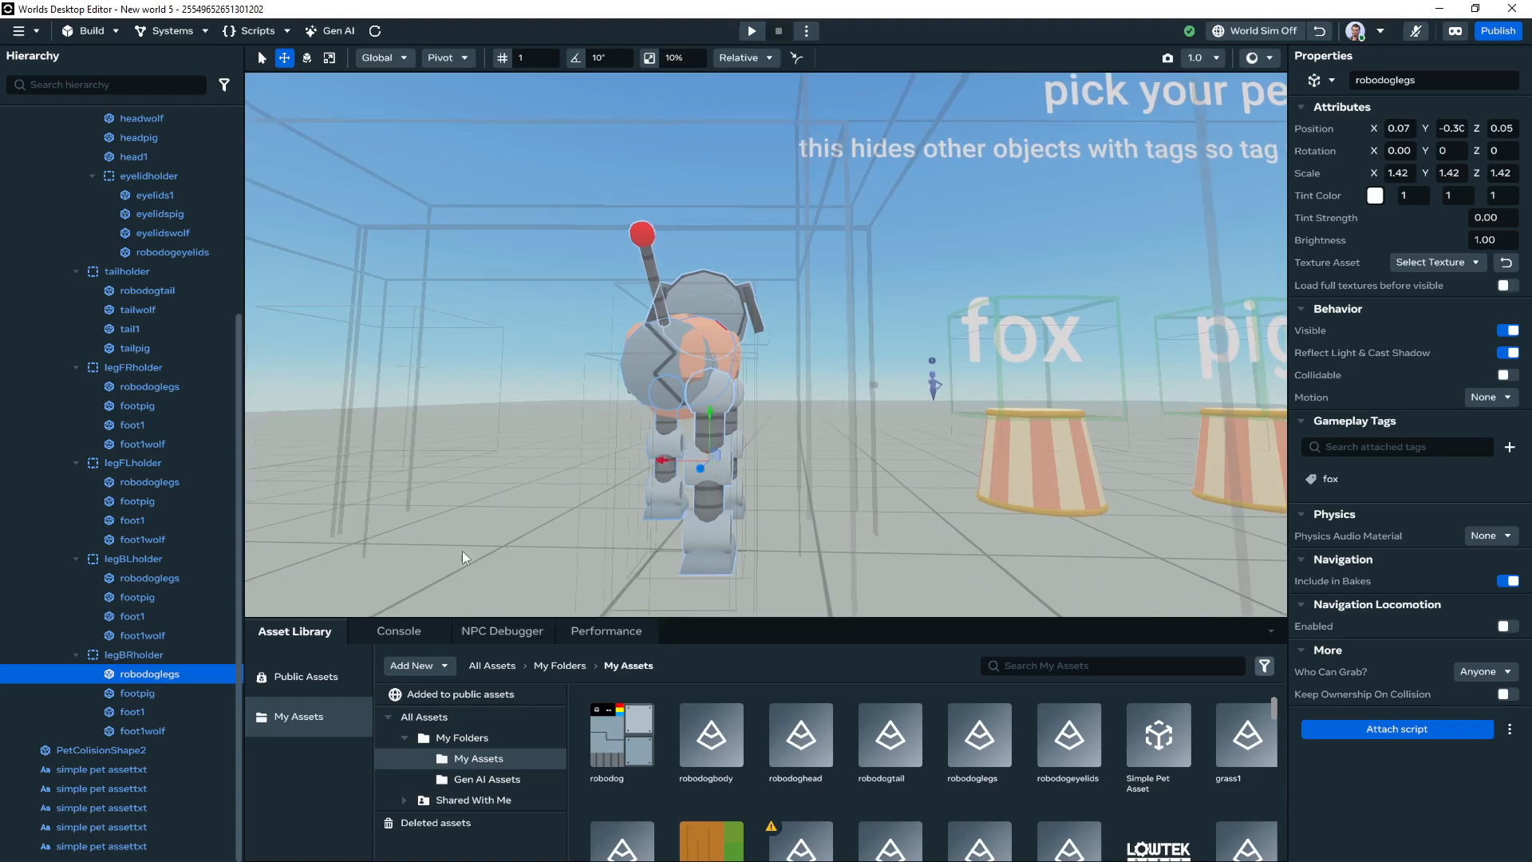
Move the robodoglegs model in legBRholder sideways across the body to about X -0.30
drag(669, 465, 592, 463)
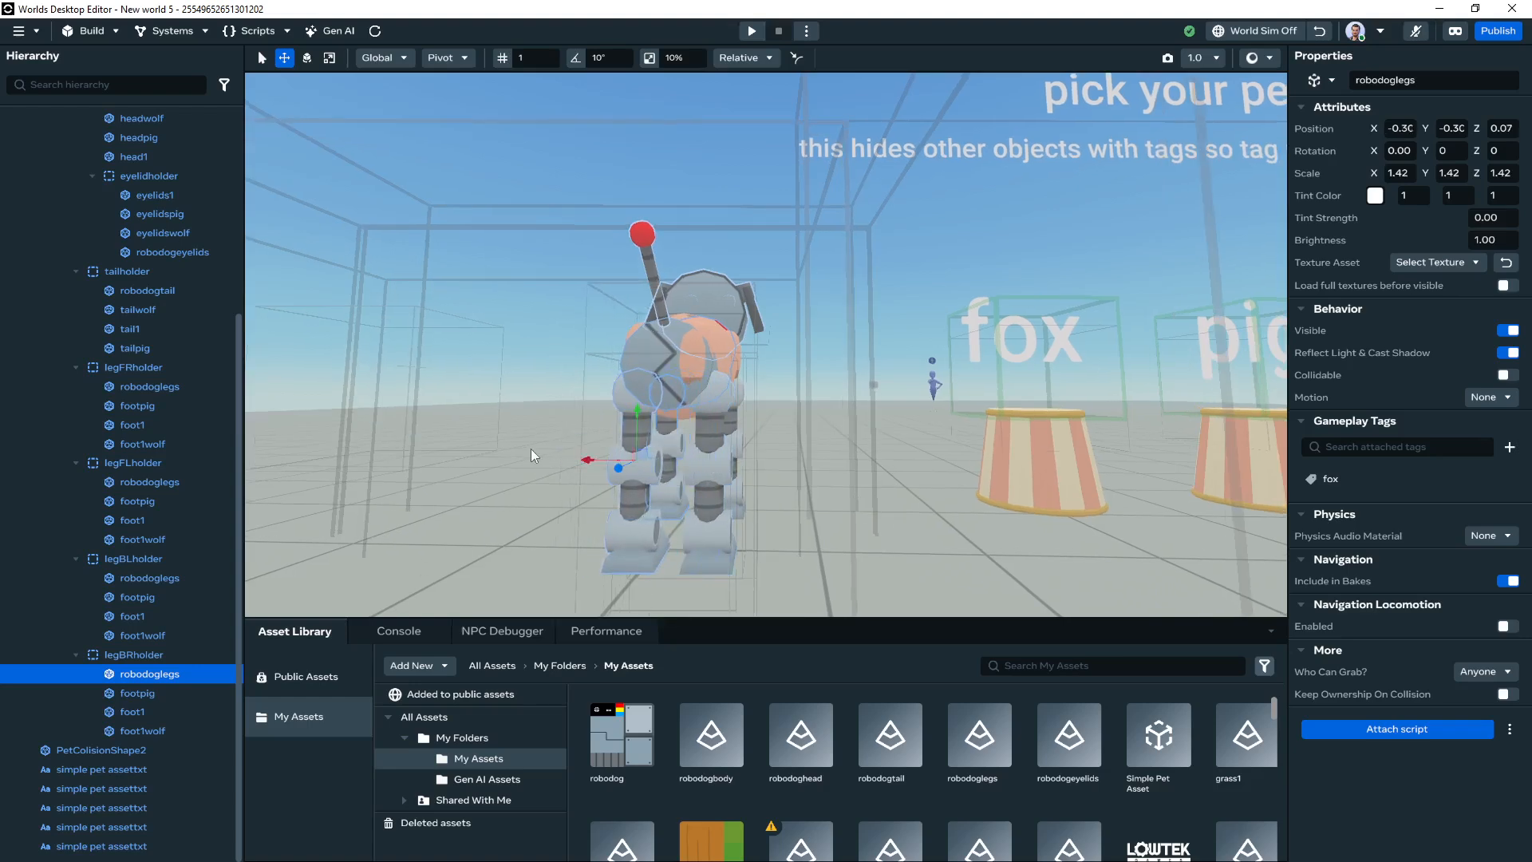
key(f)
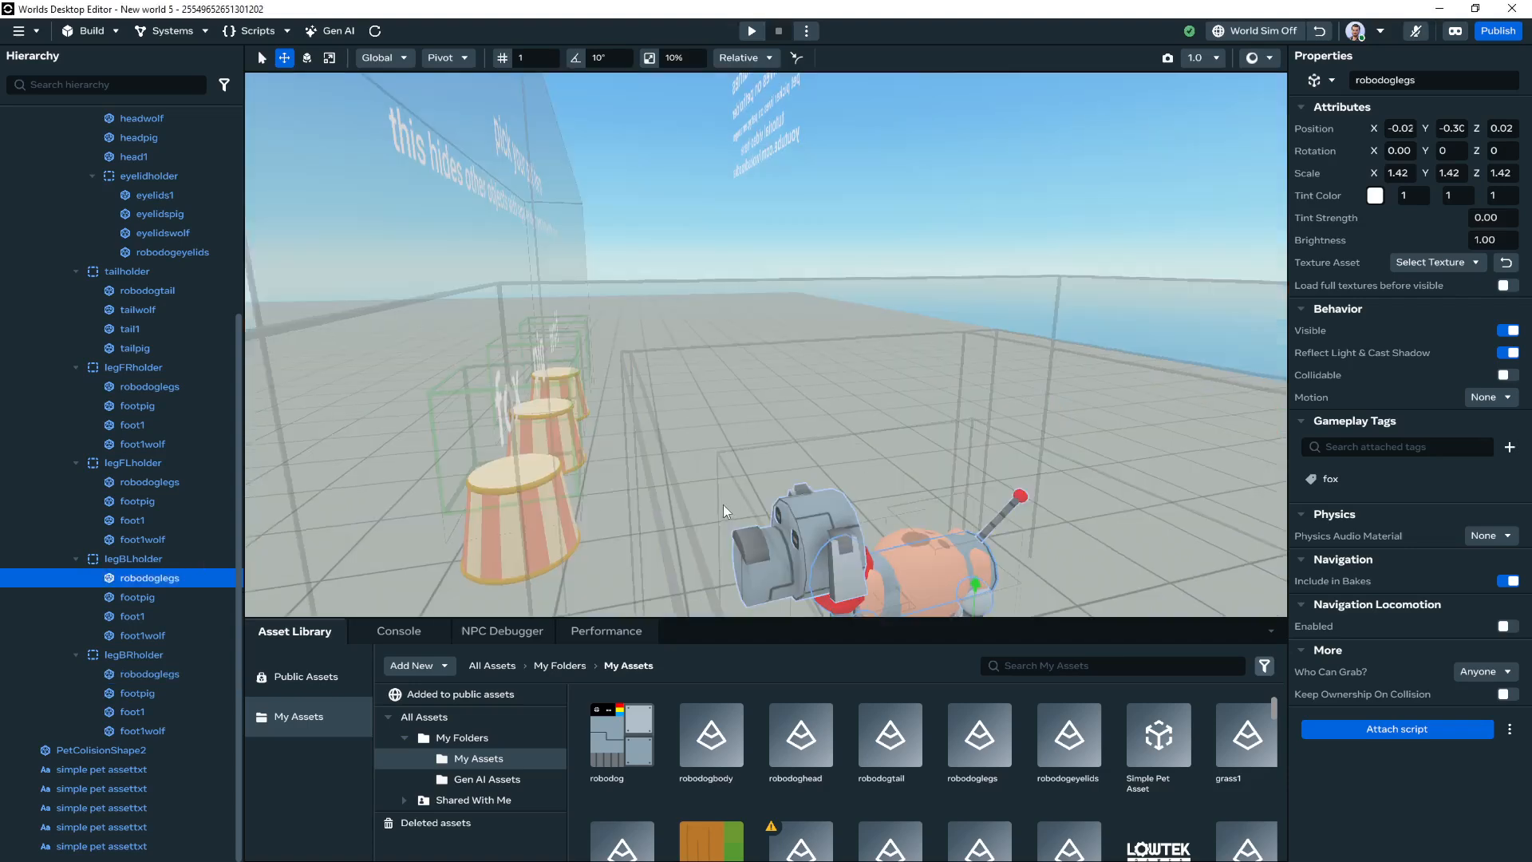
right_drag(723, 505, 785, 570)
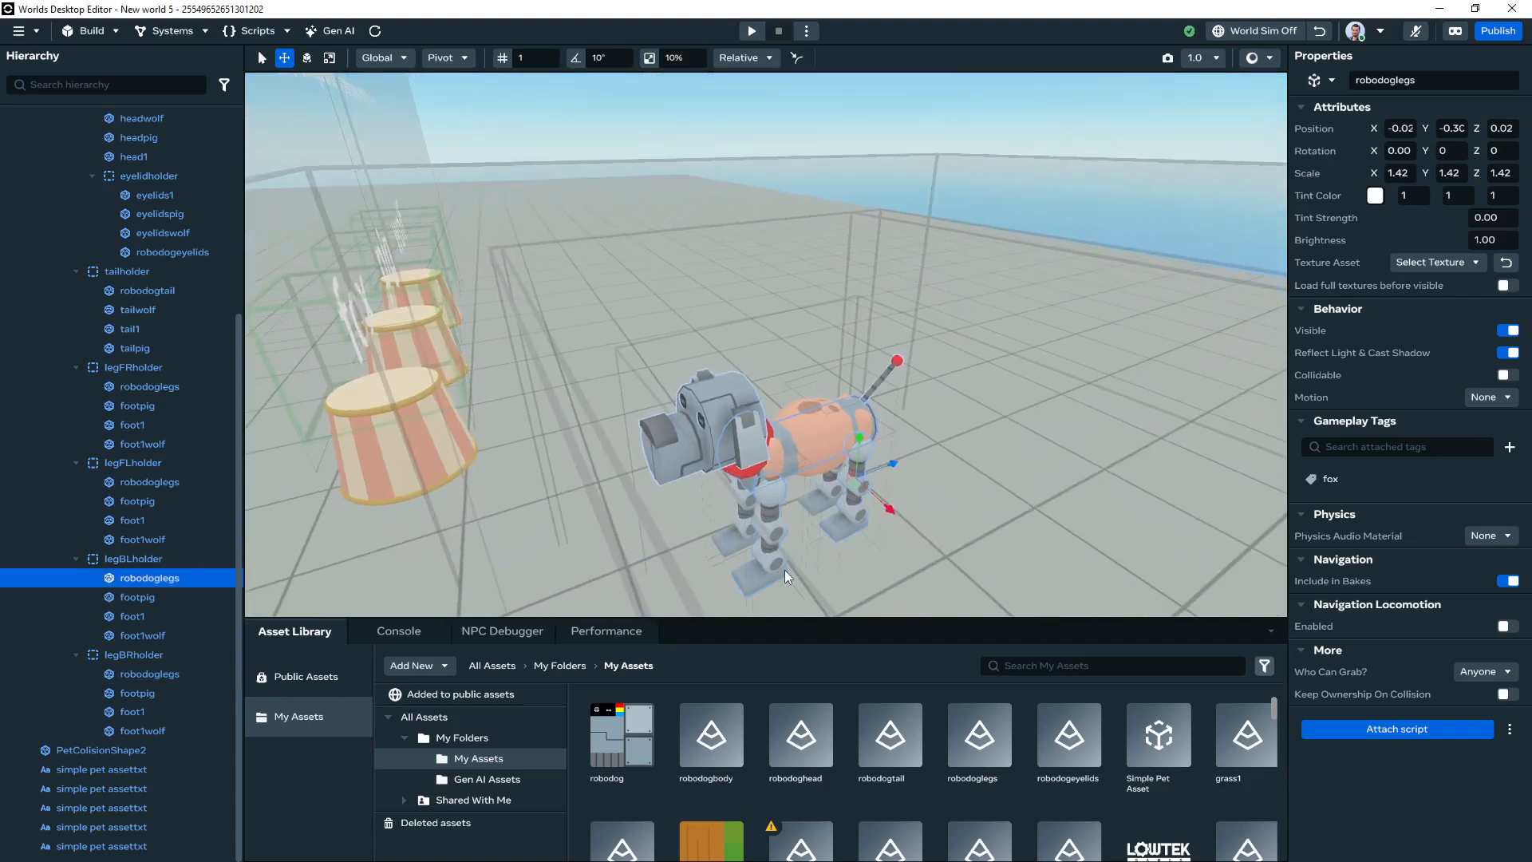
Run the world and move the avatar to the fox stand to test the robot dog as a pet
click(757, 31)
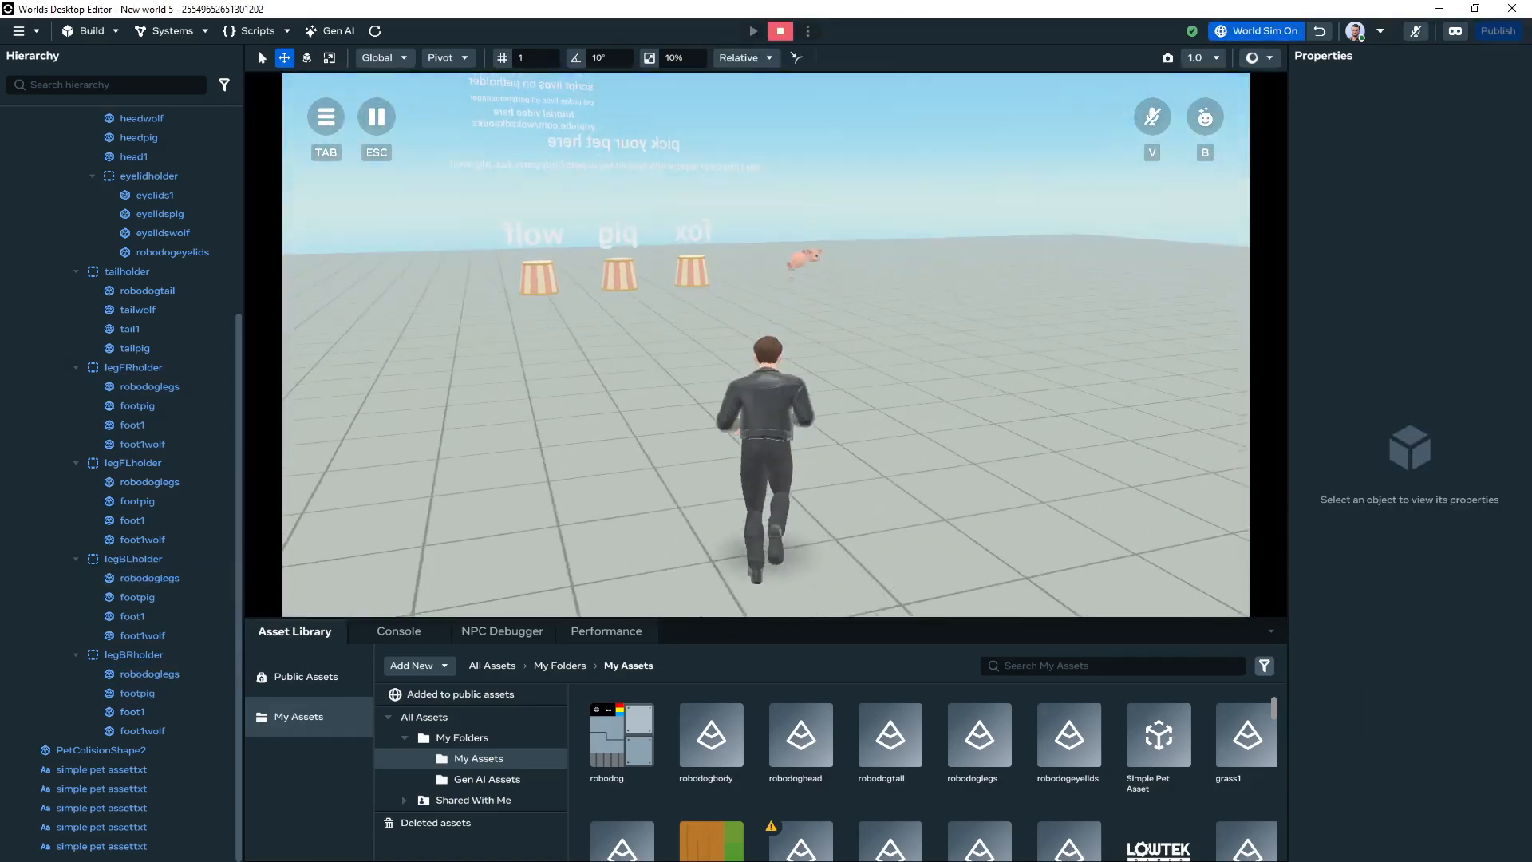
key(w)
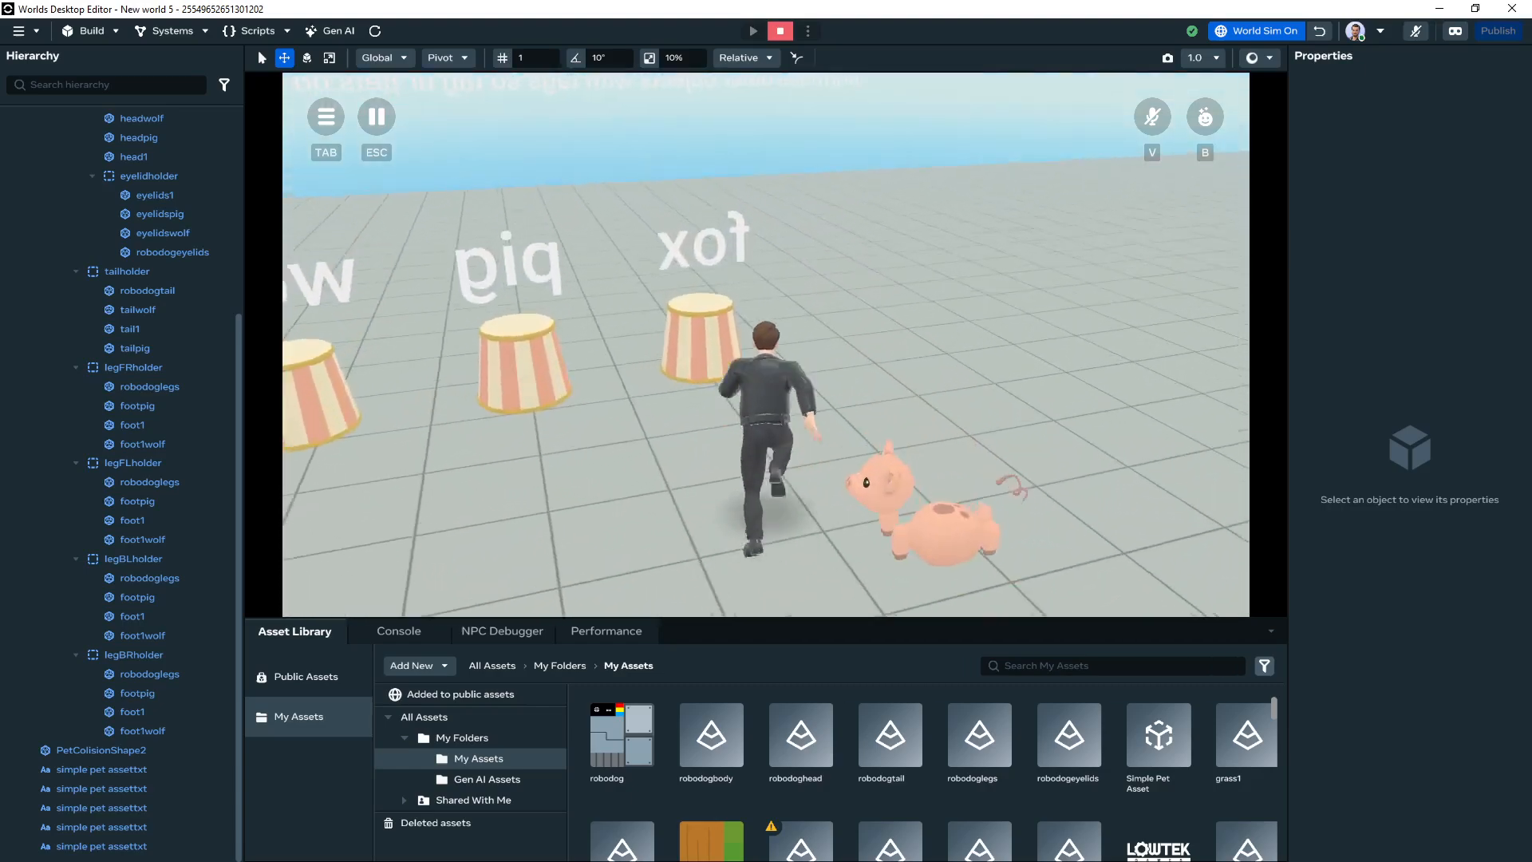
key(w)
key(space)
key(s)
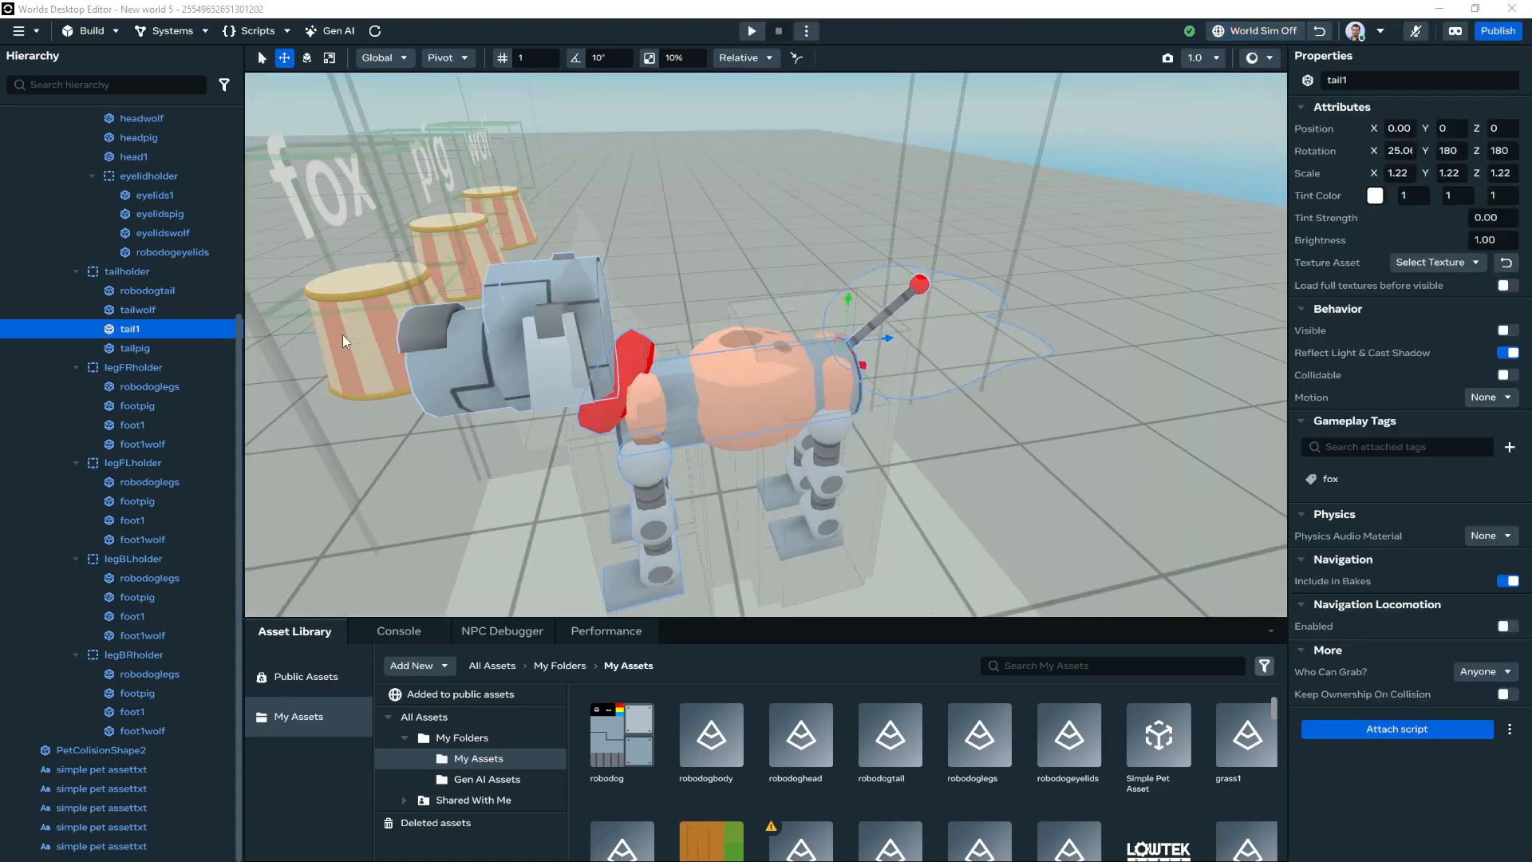
Try to delete the tail1 model from tailholder
click(174, 317)
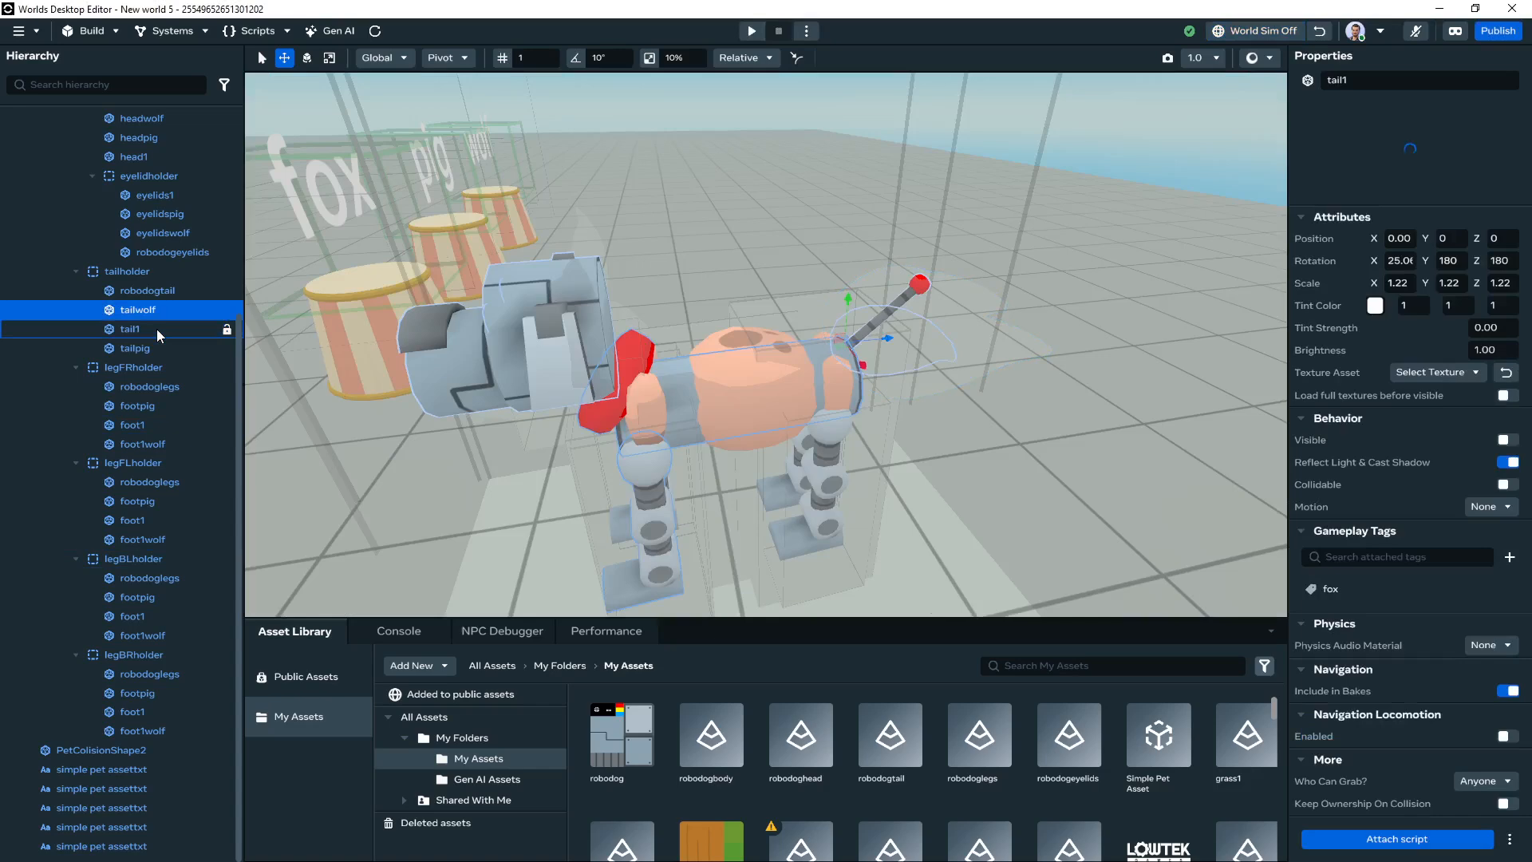
click(147, 327)
key(Delete)
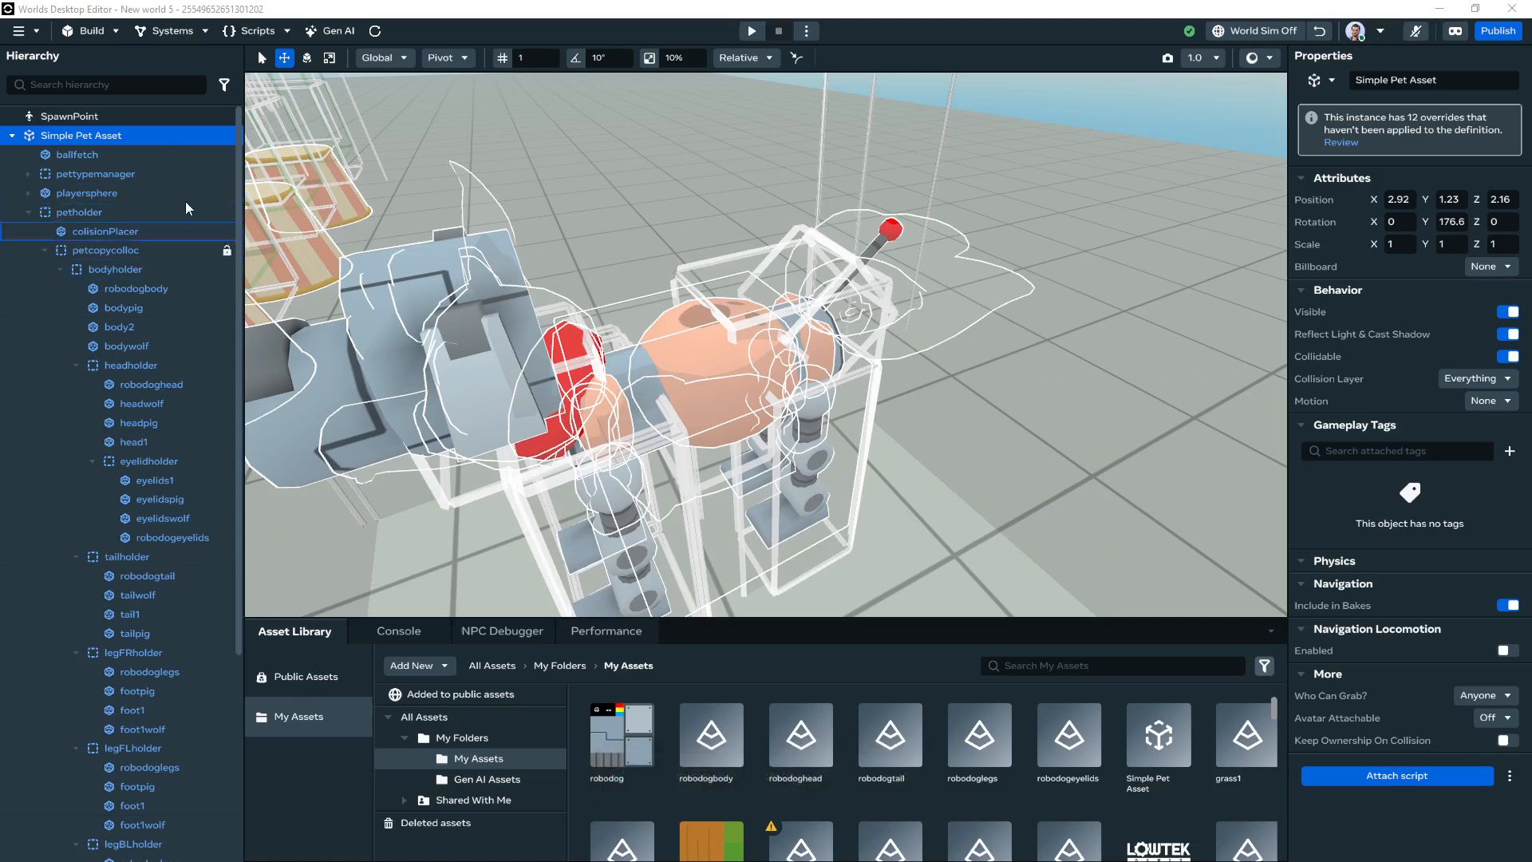
Unlink the Simple Pet Asset instance root and its children from the template
right_click(107, 135)
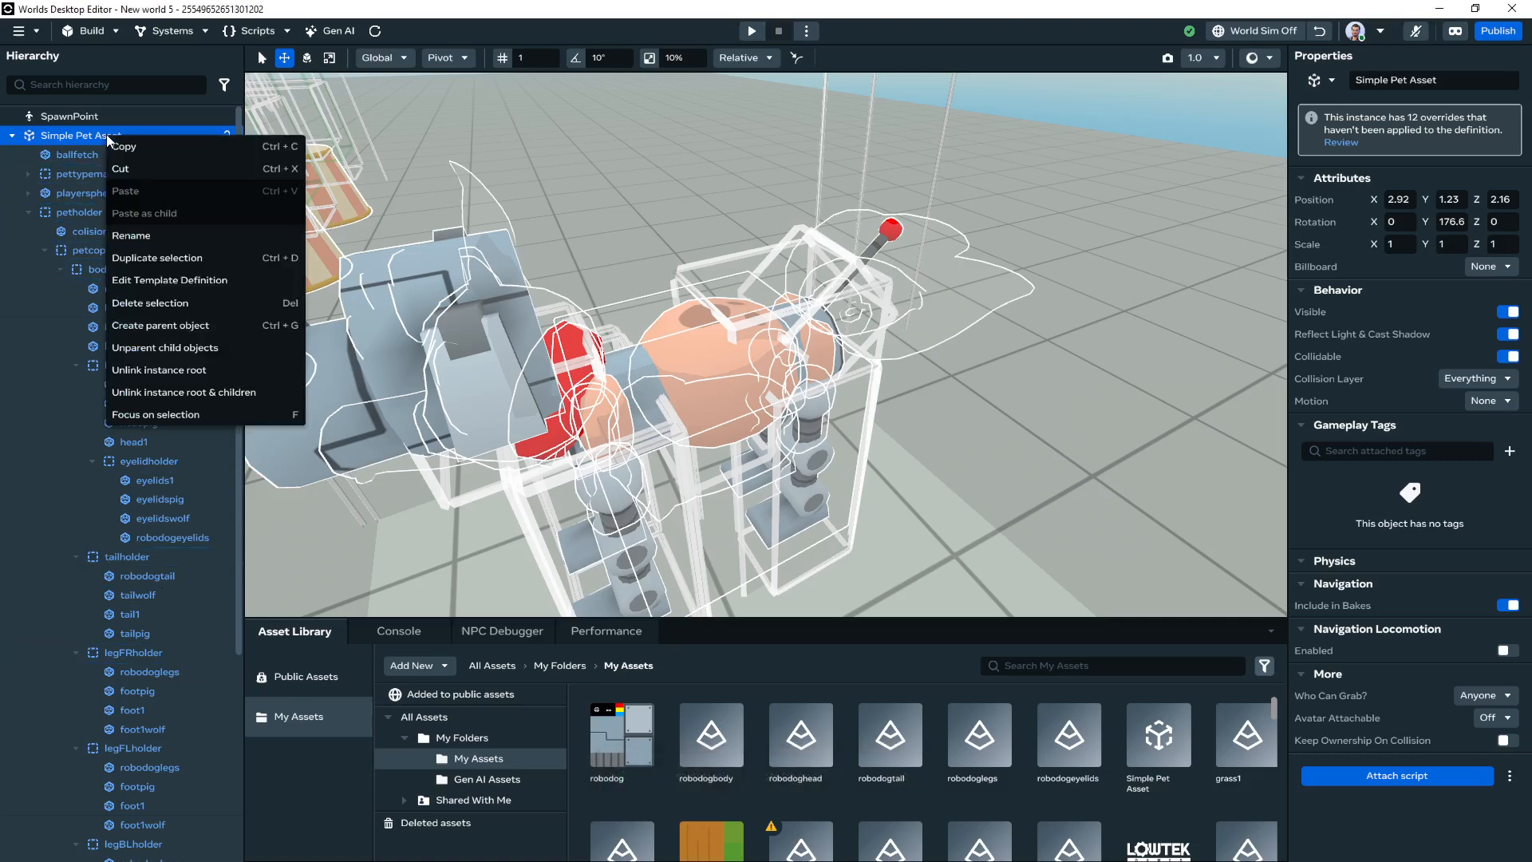
click(204, 394)
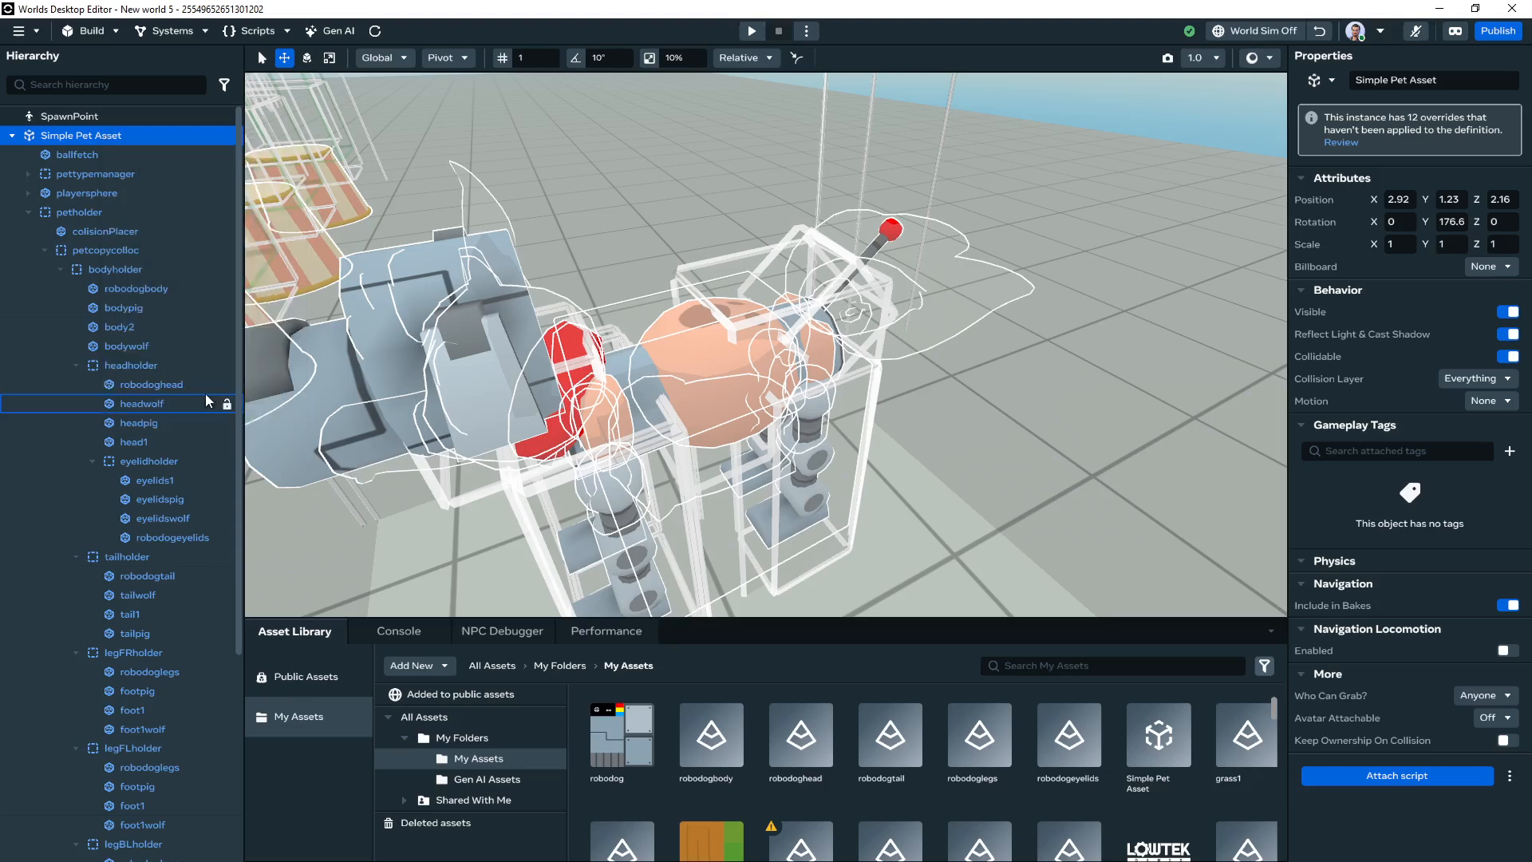
scroll(157, 559, down, 3)
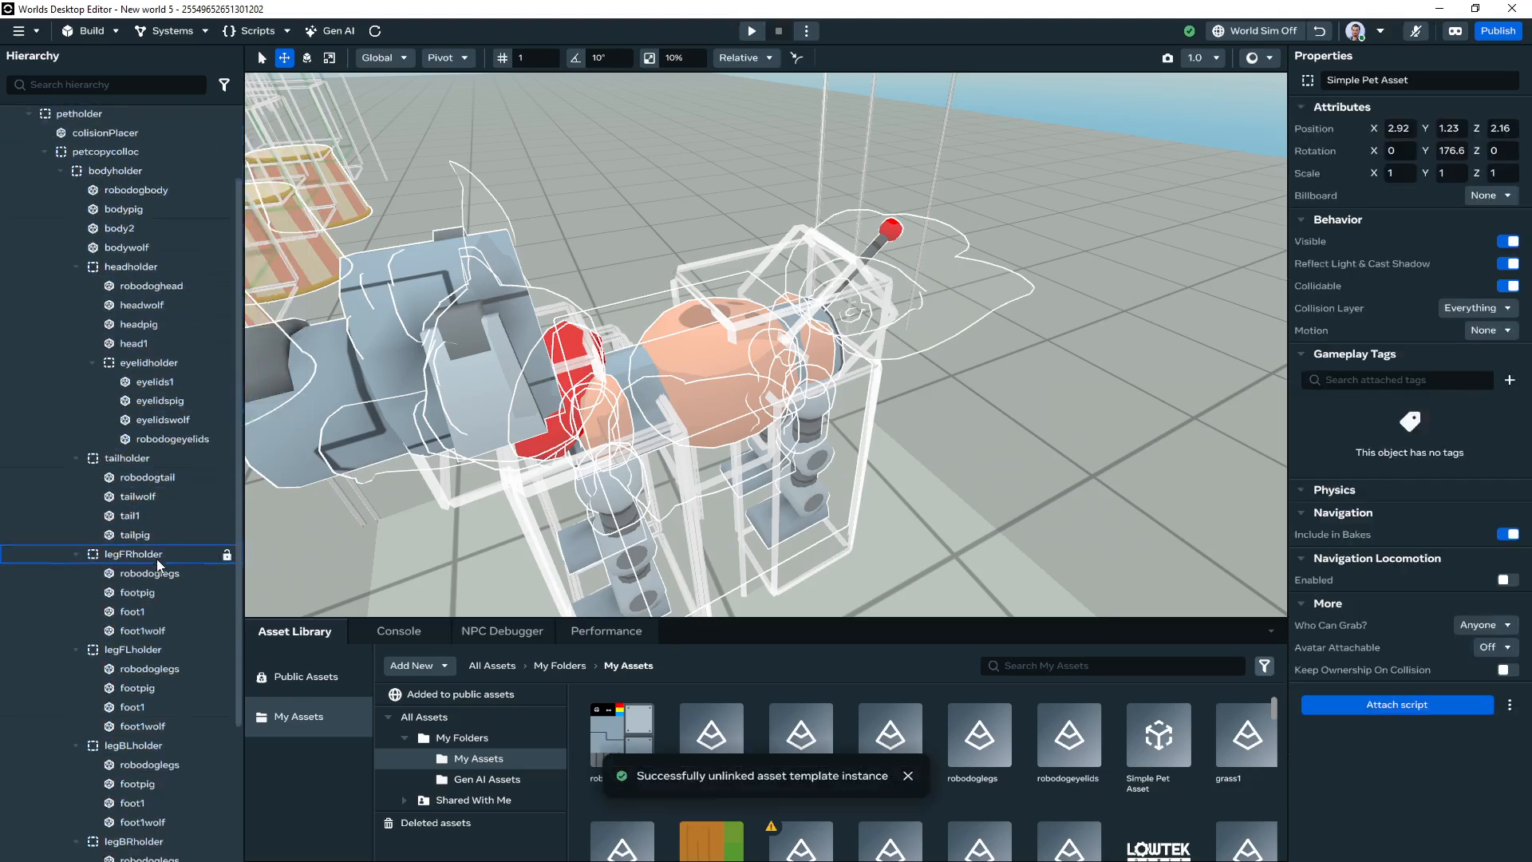
Delete the original fox tail model, tail1, from tailholder
click(162, 514)
right_click(164, 514)
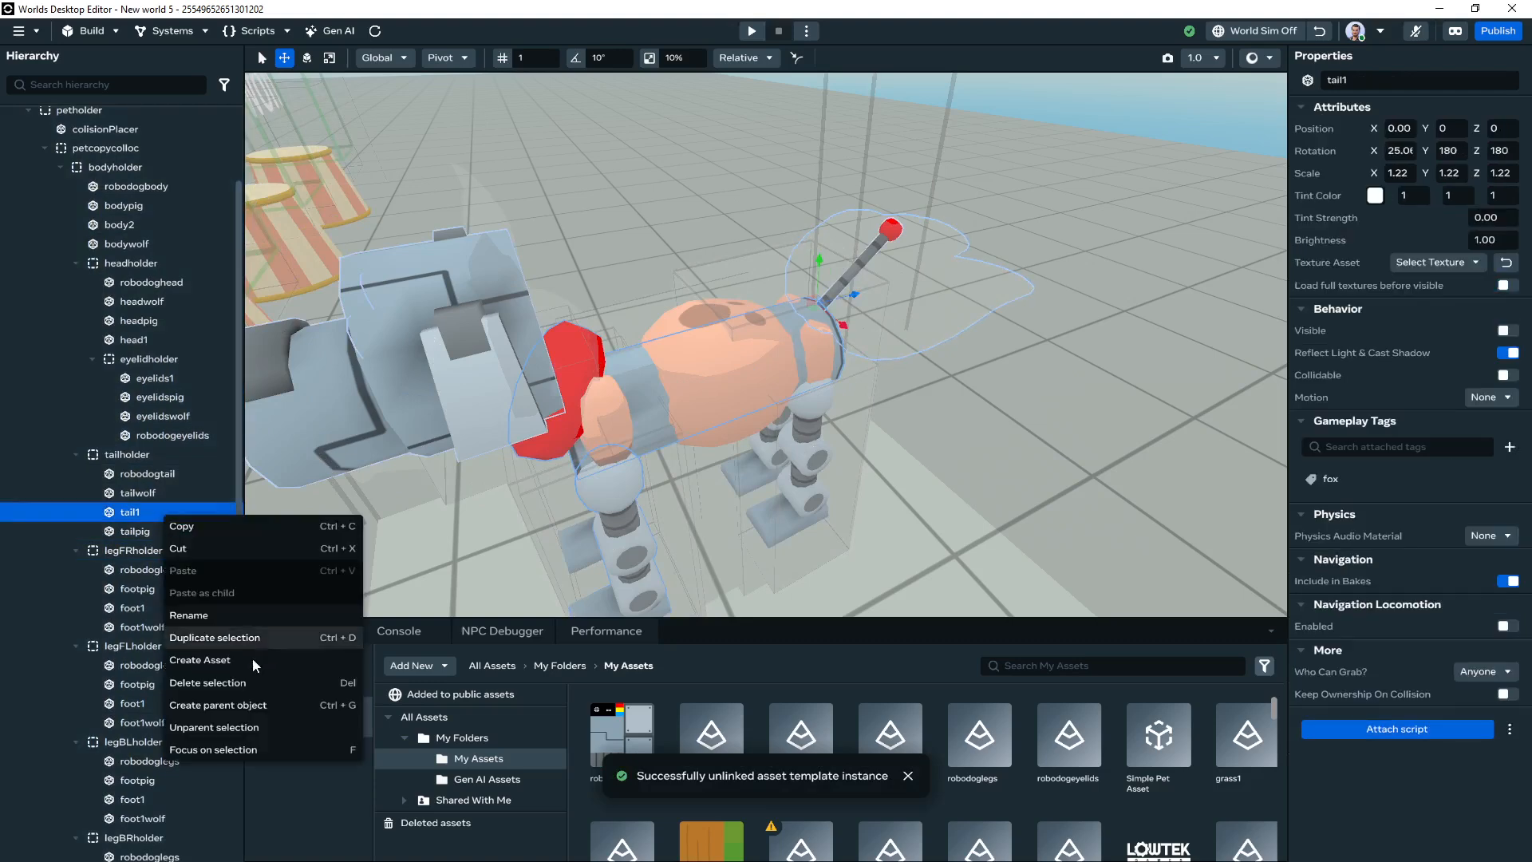
click(262, 682)
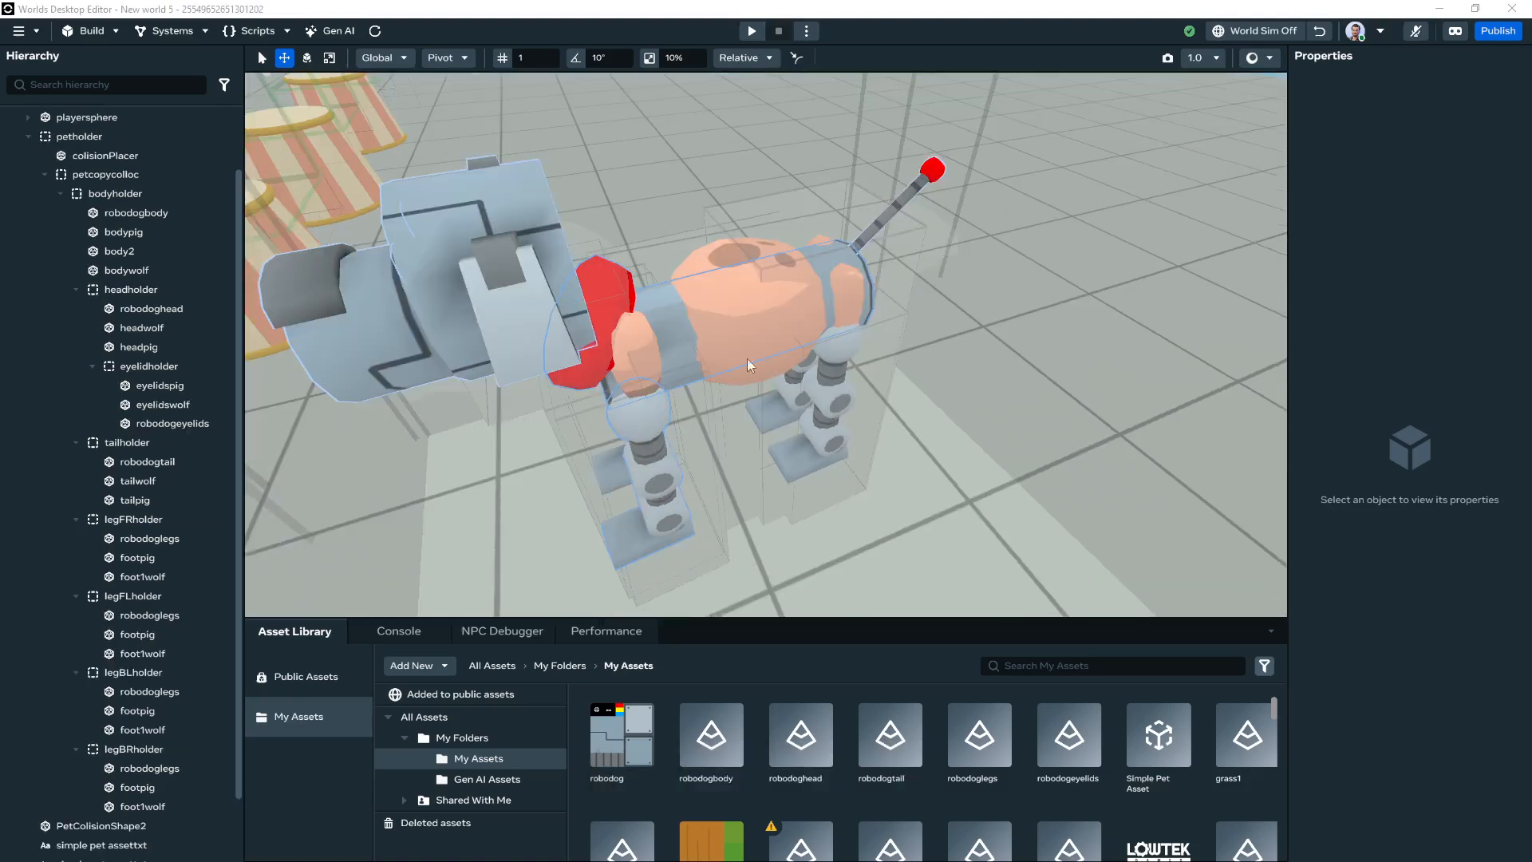
Run the world, choose the fox pet, and walk around to check how the robot dog stands and follows
click(759, 31)
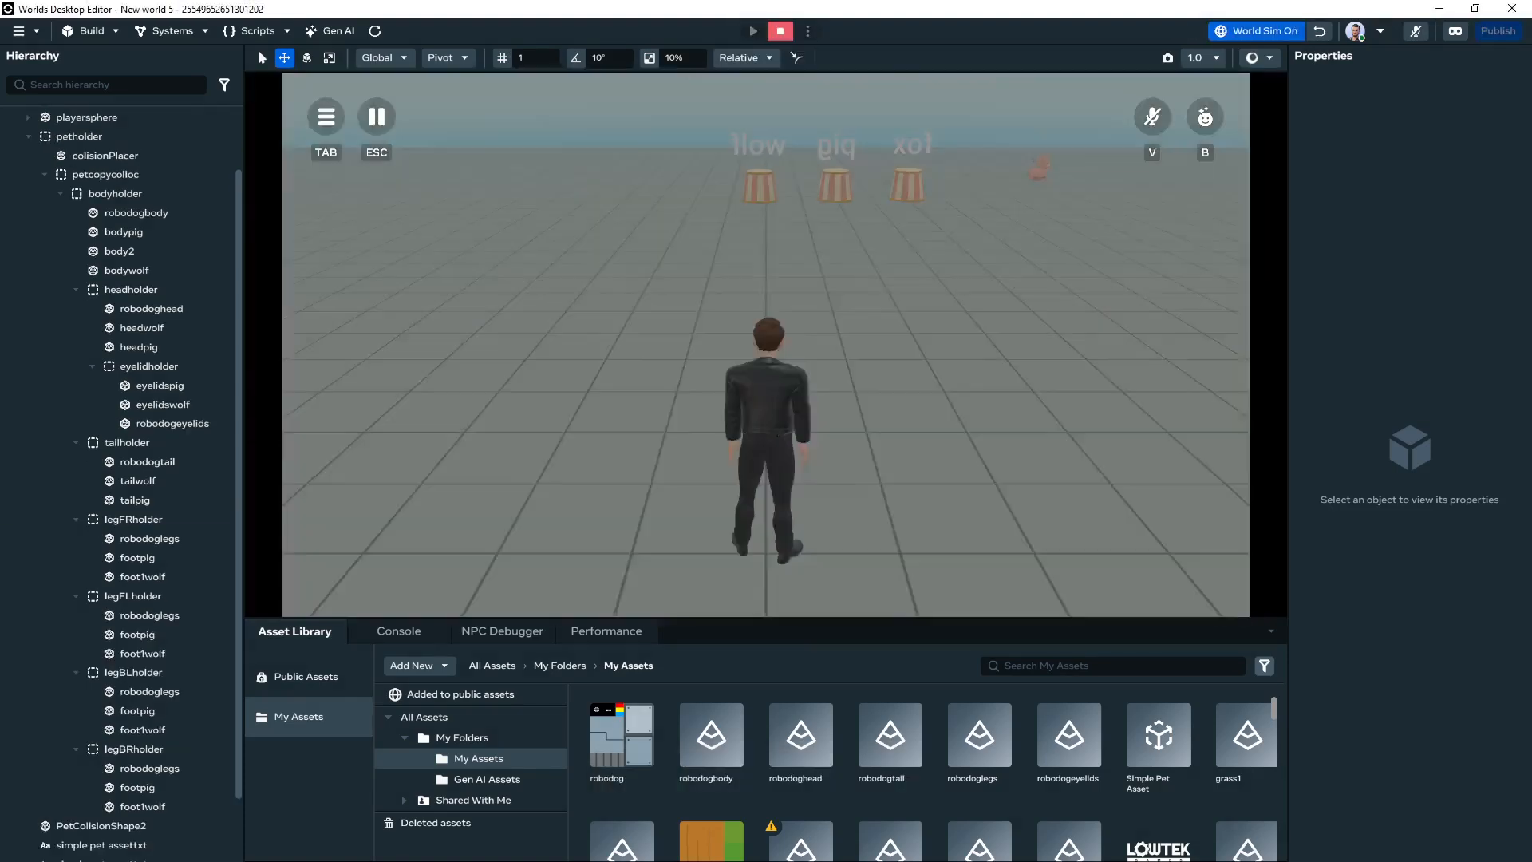
key(w)
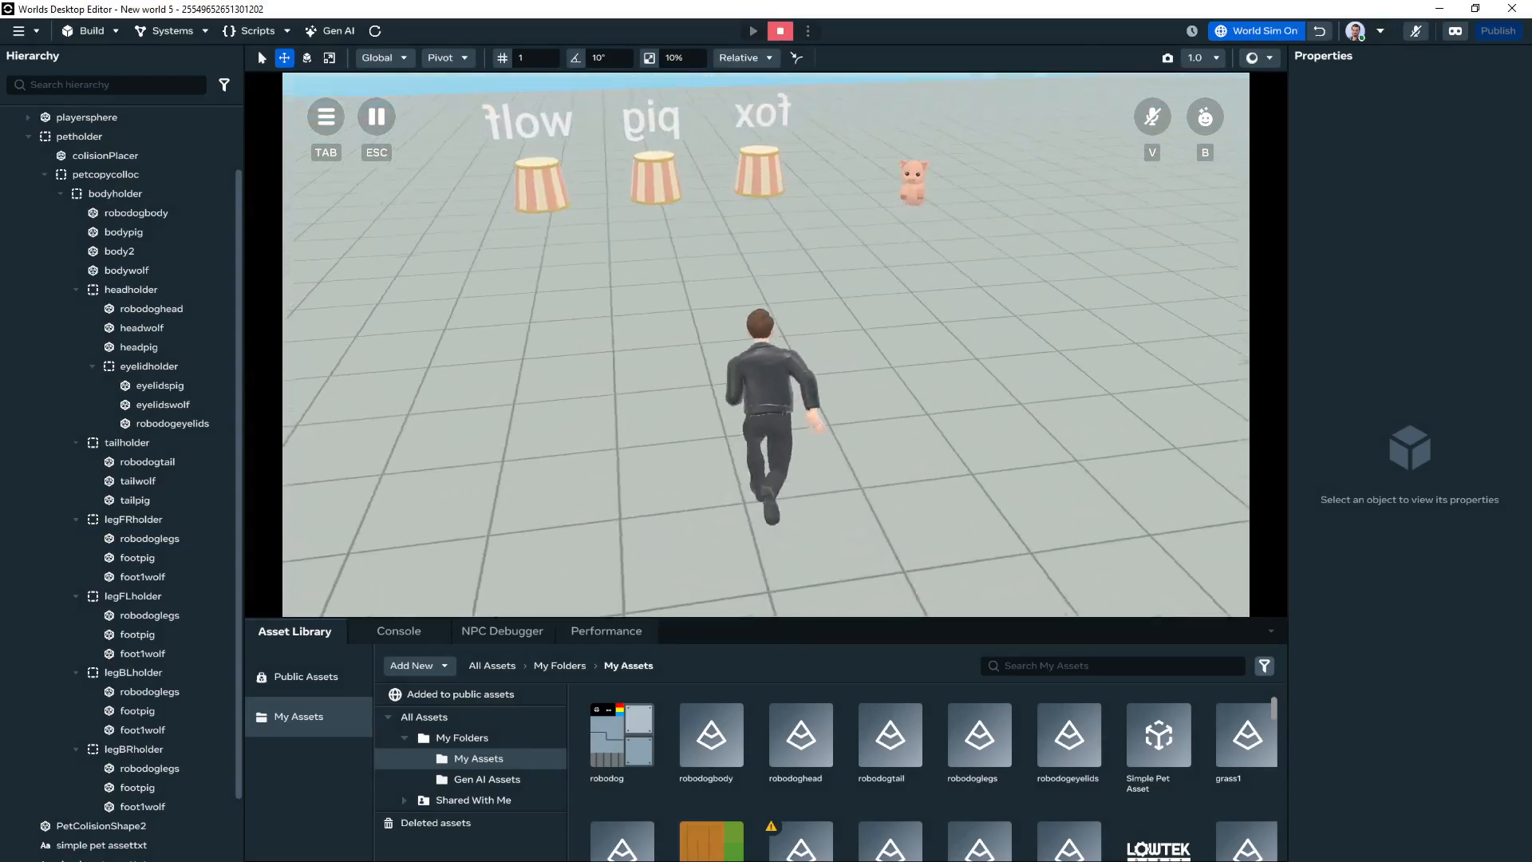
key(s)
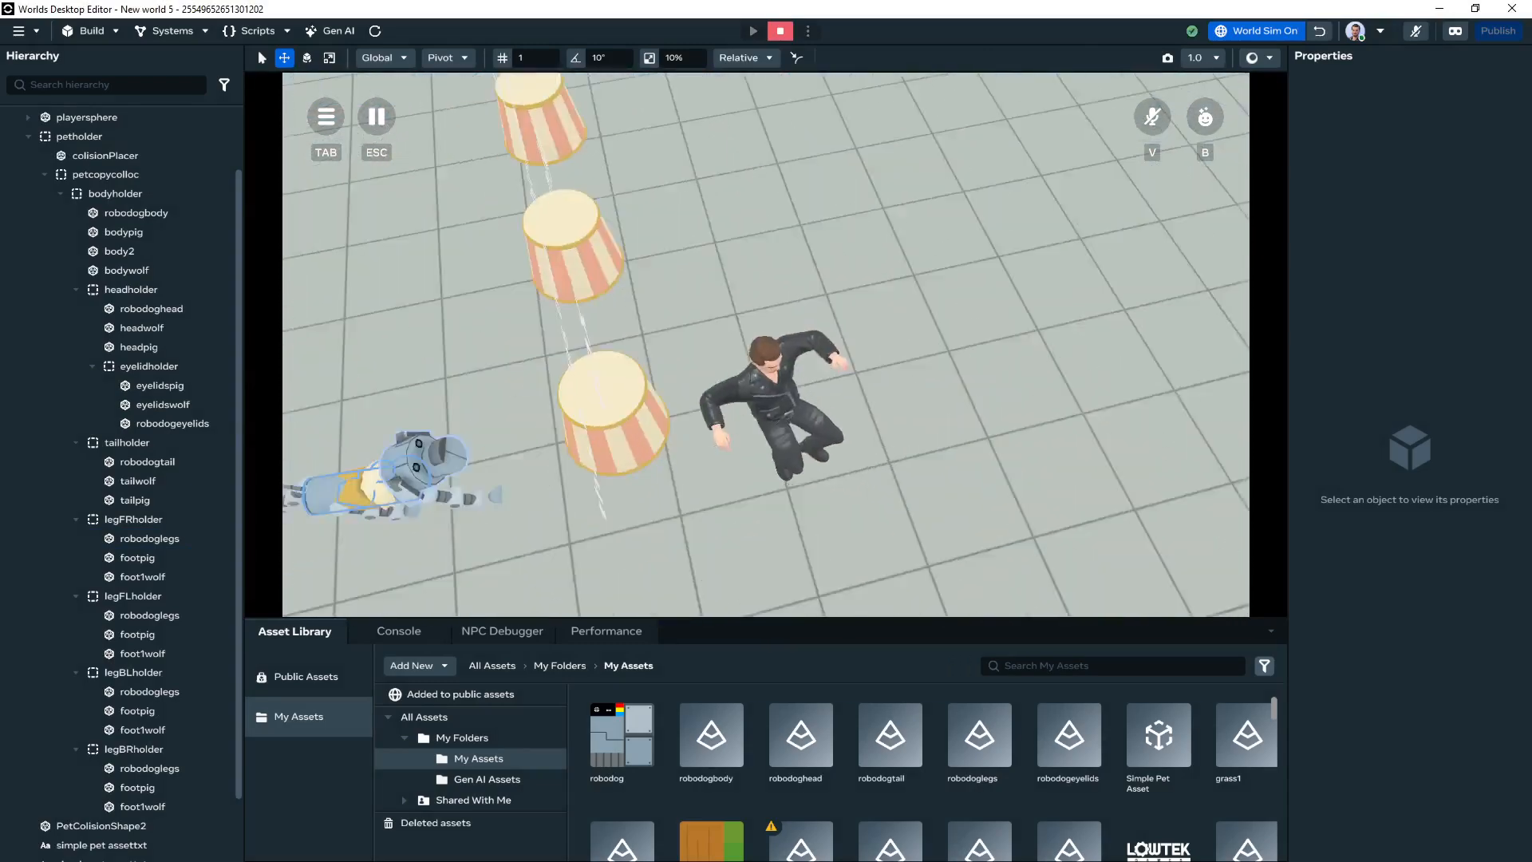
key(d)
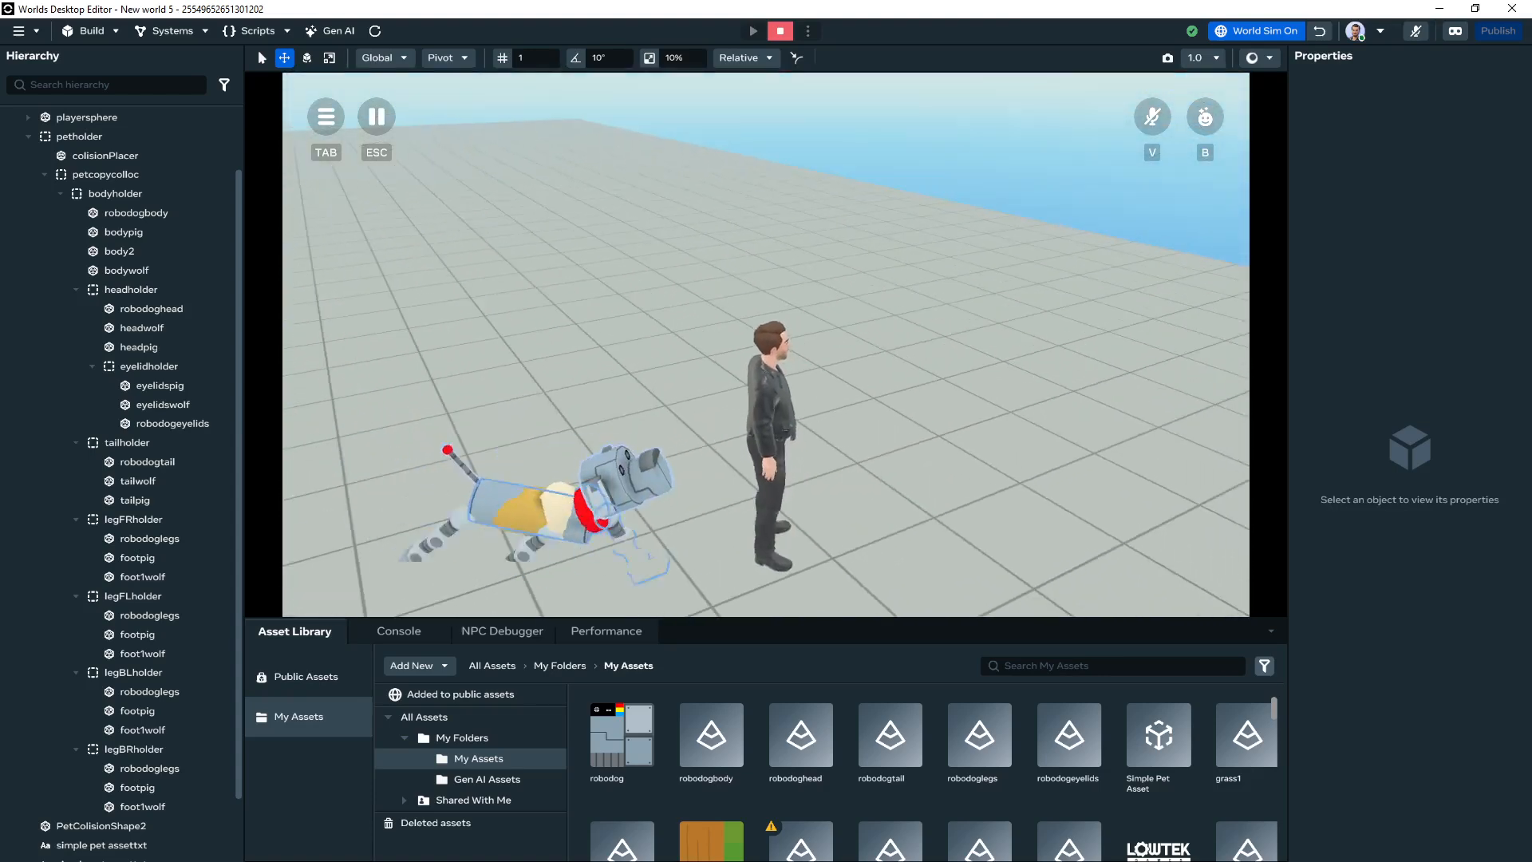
key(s)
key(d)
key(s)
key(a)
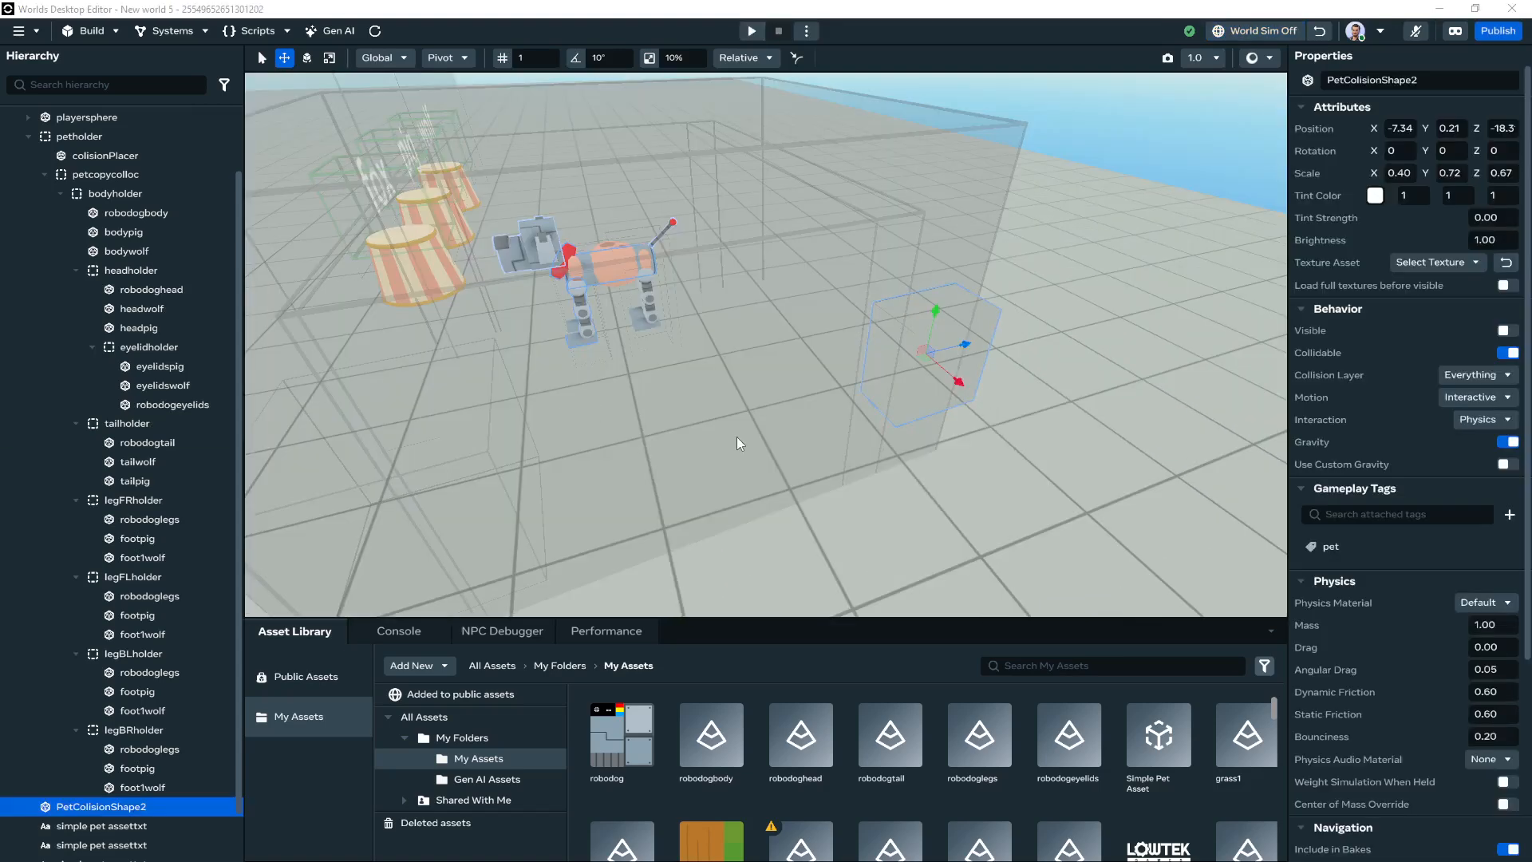
Scale PetColisionShape2 up to about 1.31 in Y and 1.36 in Z
right_drag(736, 437, 796, 396)
scroll(144, 781, down, 3)
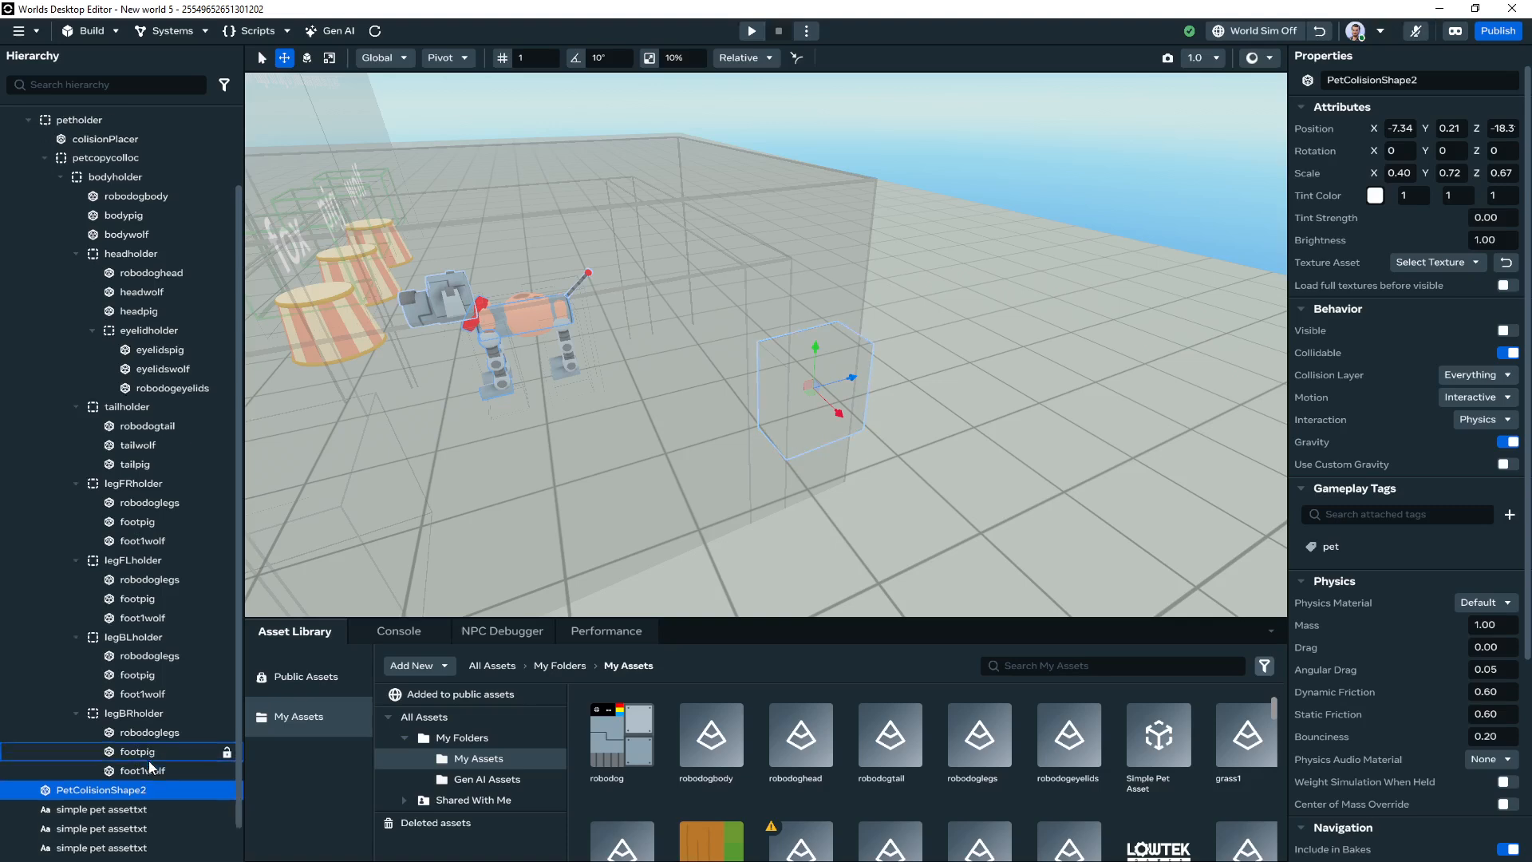
right_drag(577, 534, 625, 469)
key(e)
key(r)
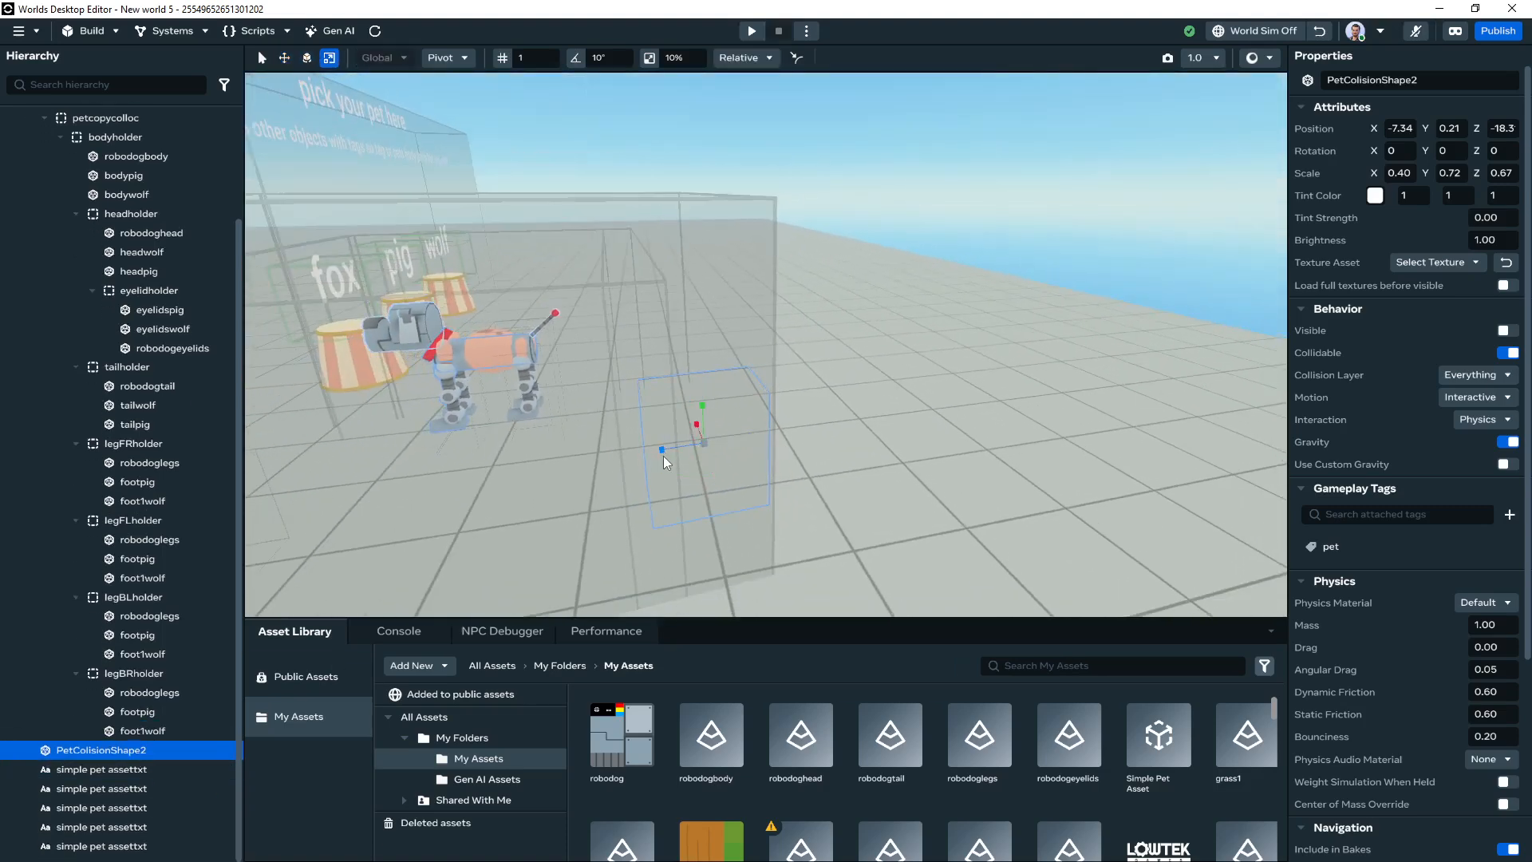
drag(703, 408, 705, 388)
drag(659, 447, 511, 378)
Move PetColisionShape2 over the robot dog to compare their sizes, and place it behind the dog at about Z -19.0
key(w)
key(a)
right_drag(510, 376, 566, 381)
key(w)
drag(878, 374, 754, 346)
key(r)
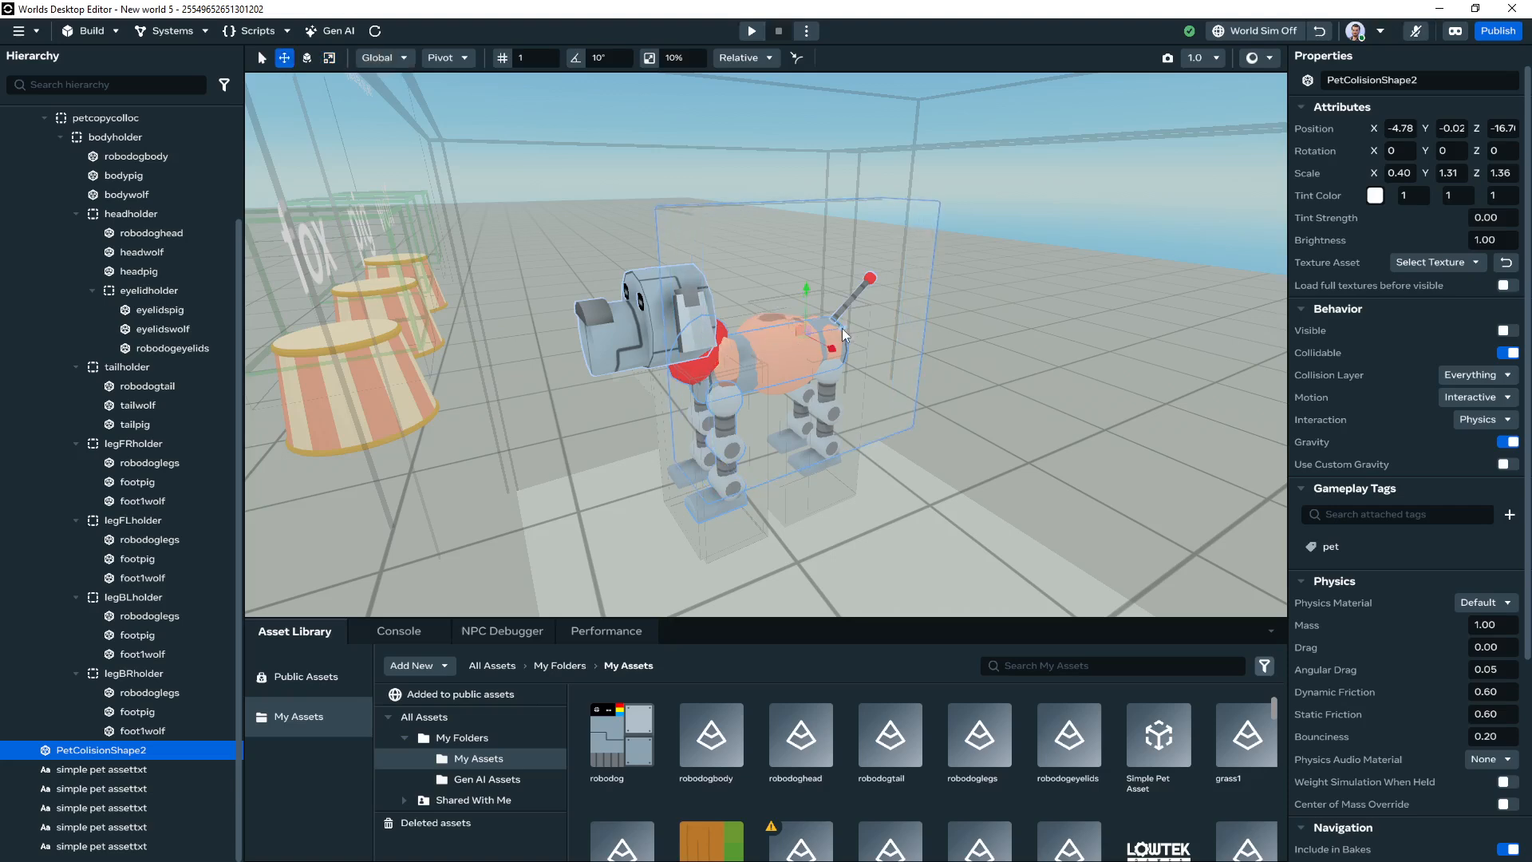
drag(841, 328, 807, 341)
alt+drag(902, 474, 703, 460)
drag(604, 339, 621, 356)
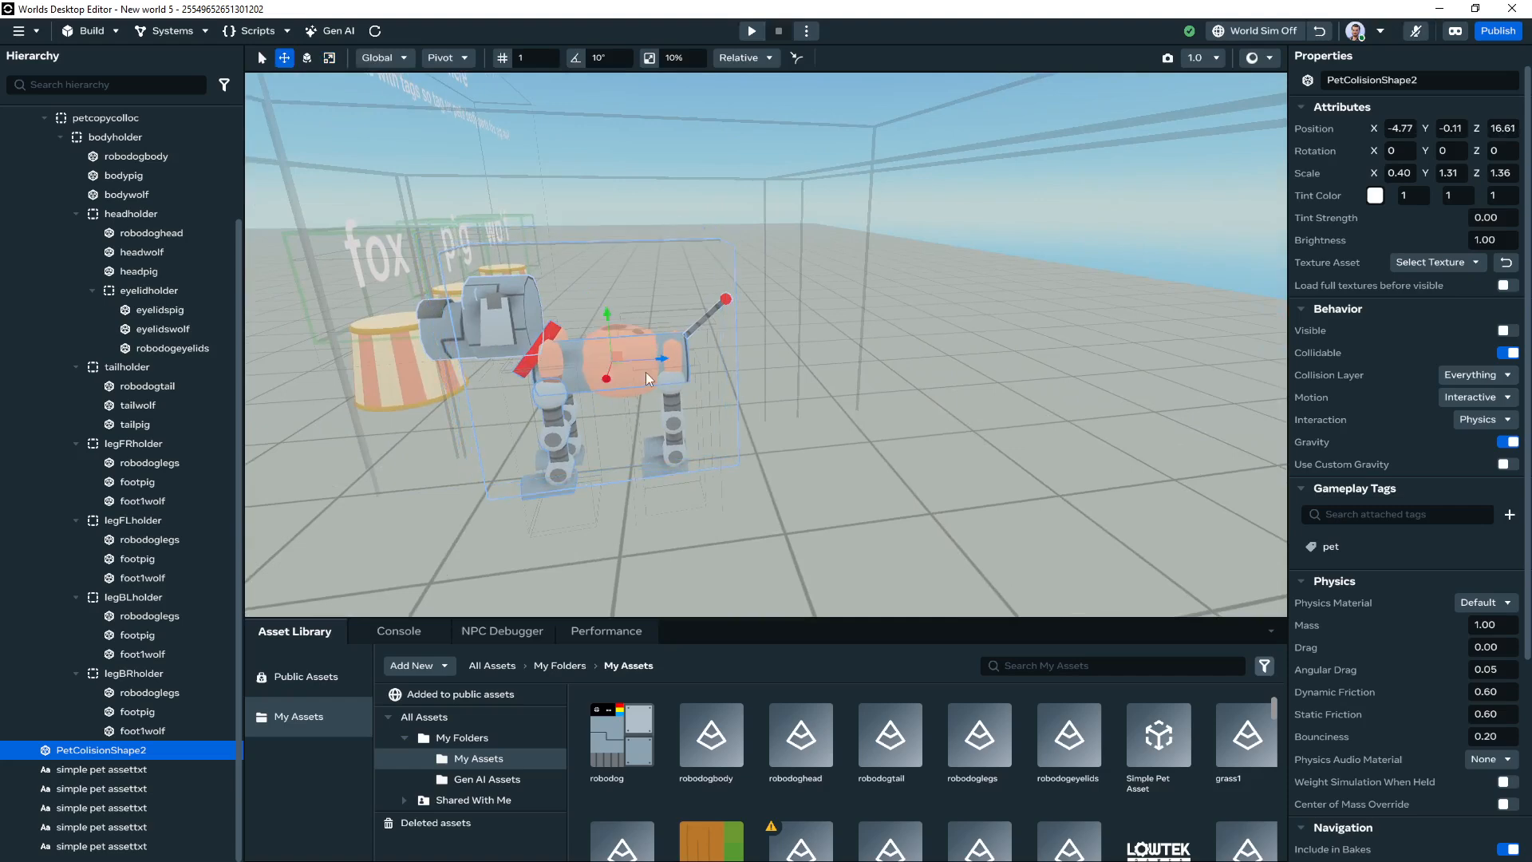
drag(664, 360, 970, 345)
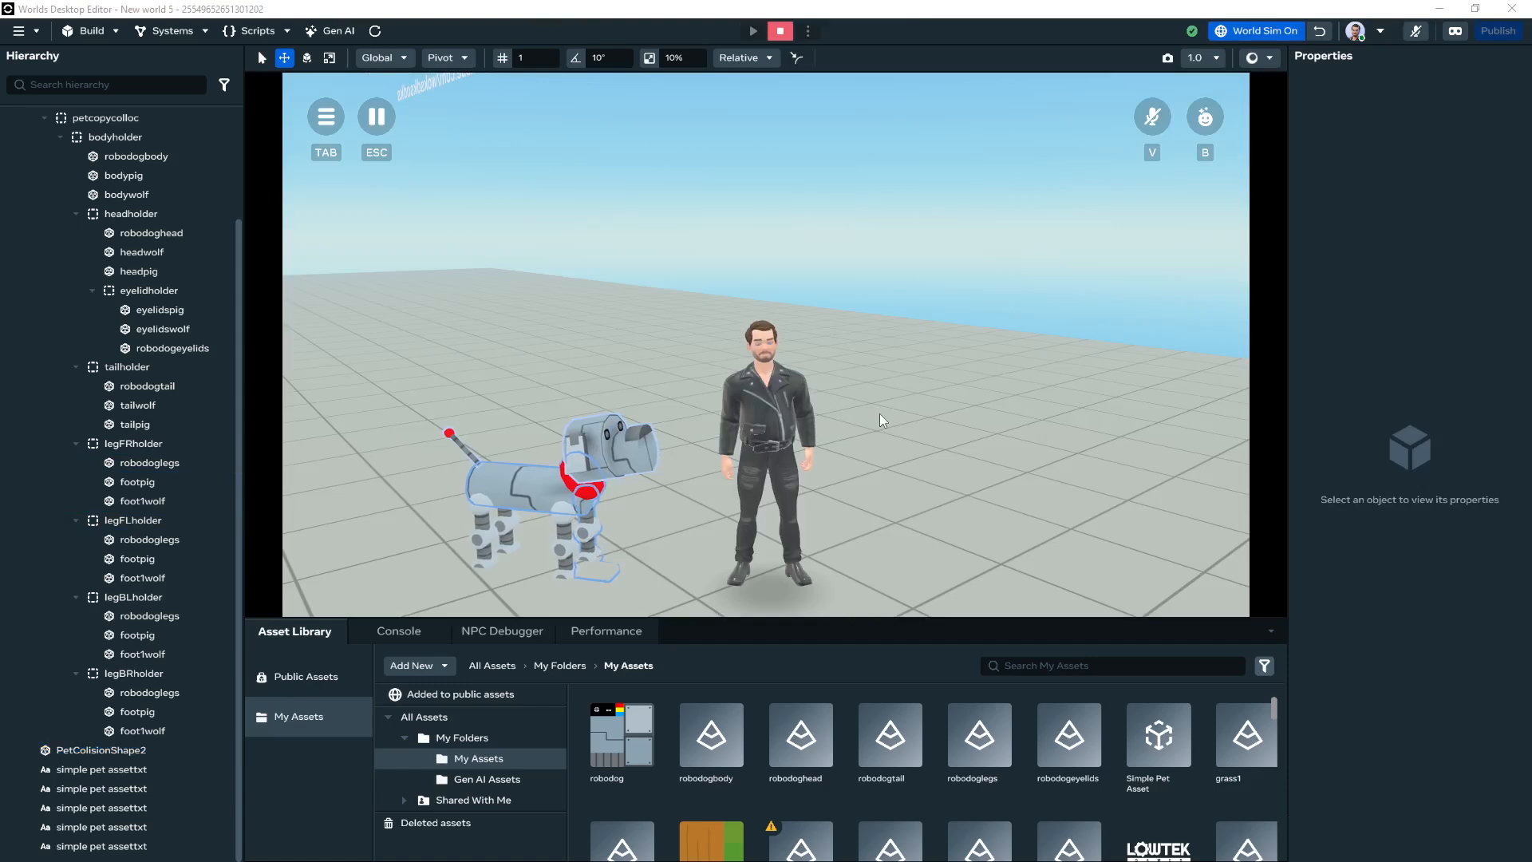
Walk the avatar around in the running world to check the robot dog's height above the ground
click(873, 434)
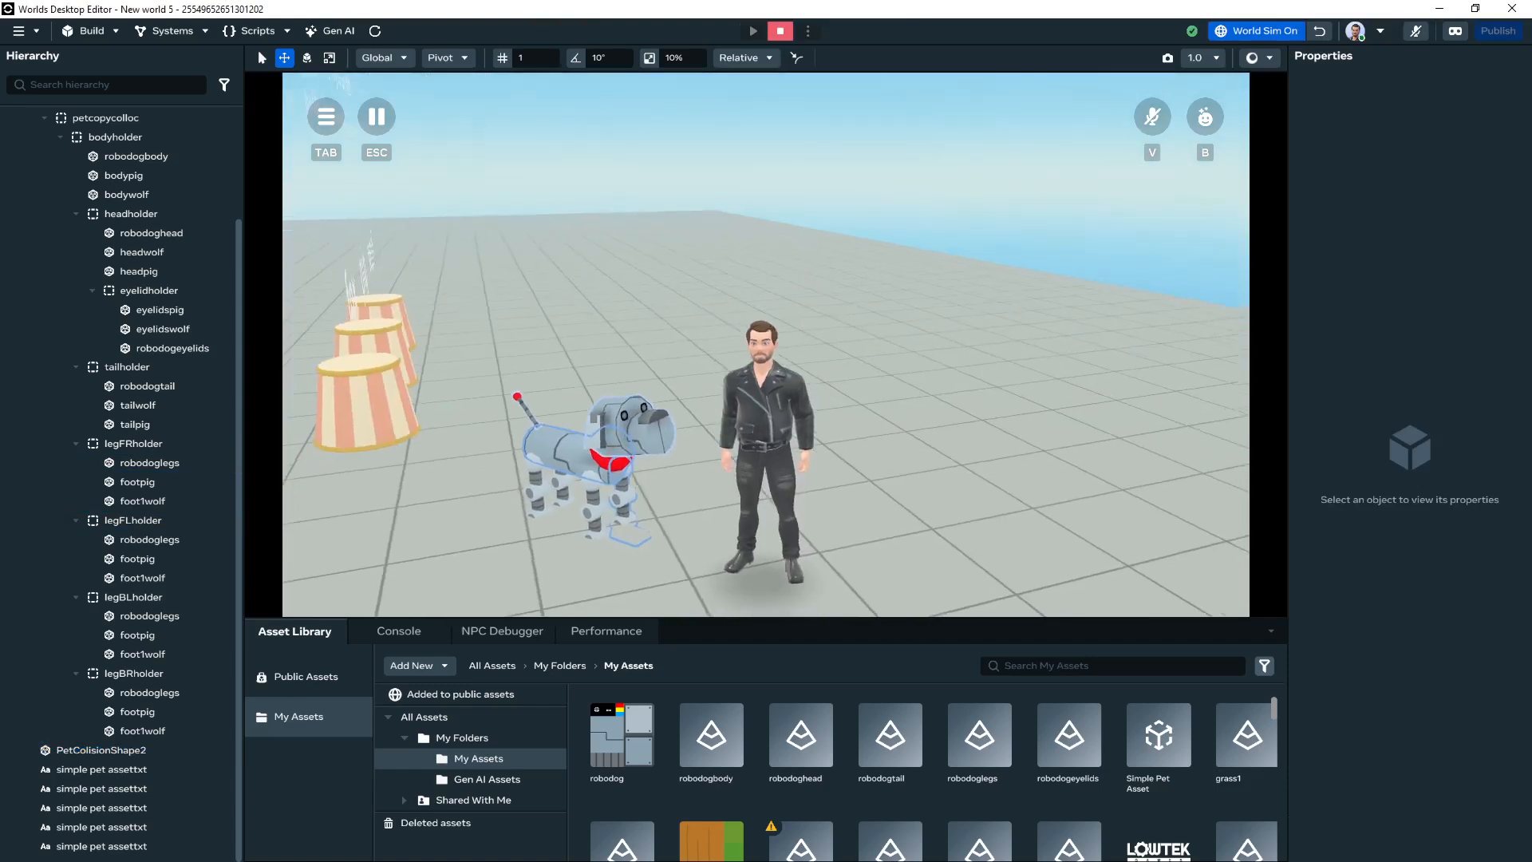
key(s)
key(d)
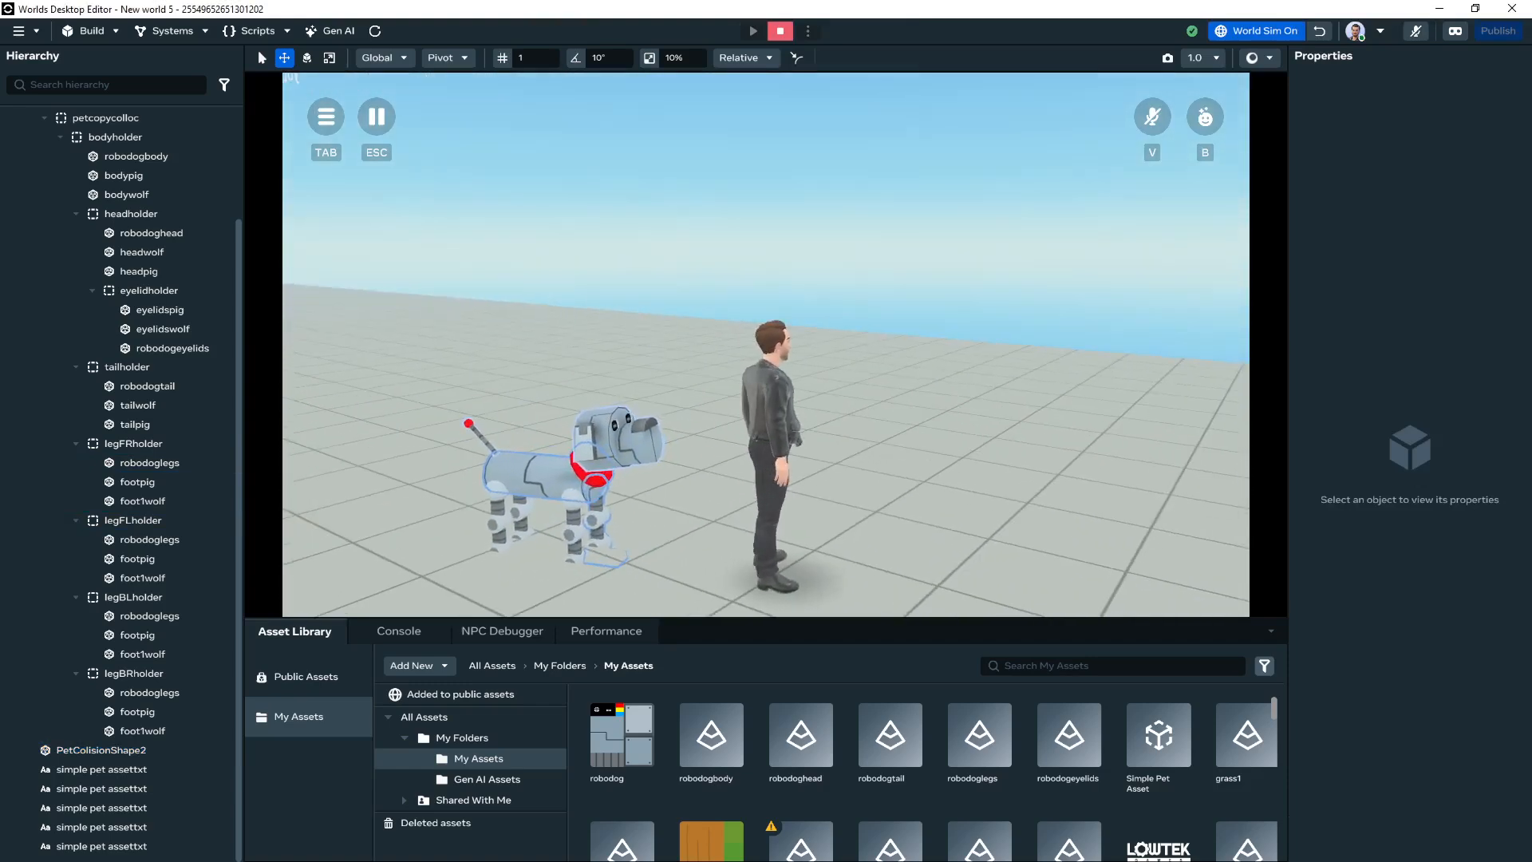
key(s)
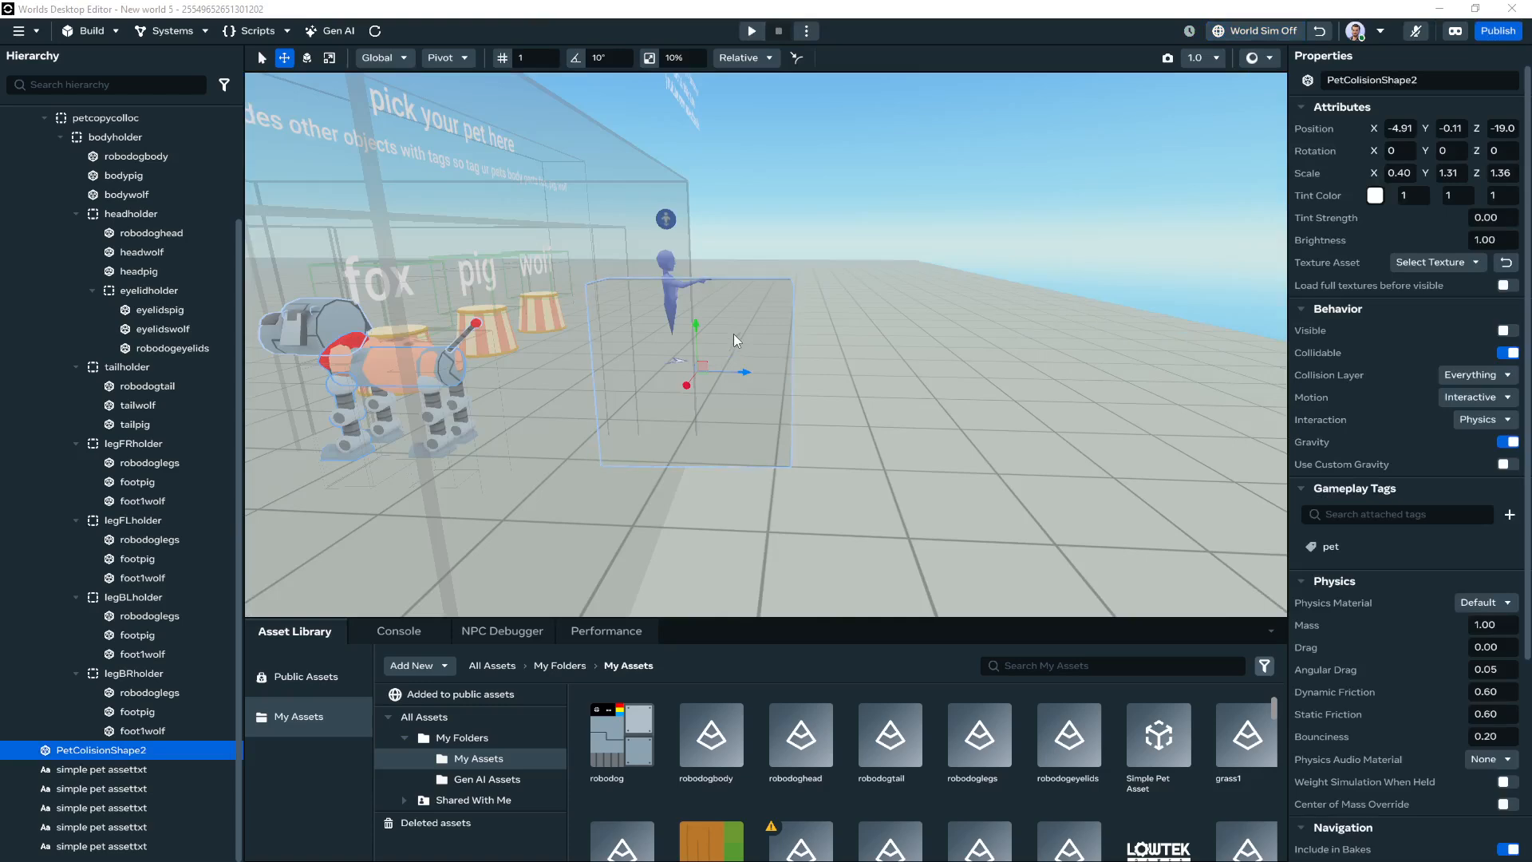
Increase the Y scale of PetColisionShape2 to about 1.92
key(r)
drag(693, 338, 699, 318)
Run the world again, choose the fox pet, and watch the robot dog follow with the taller collision shape
click(751, 30)
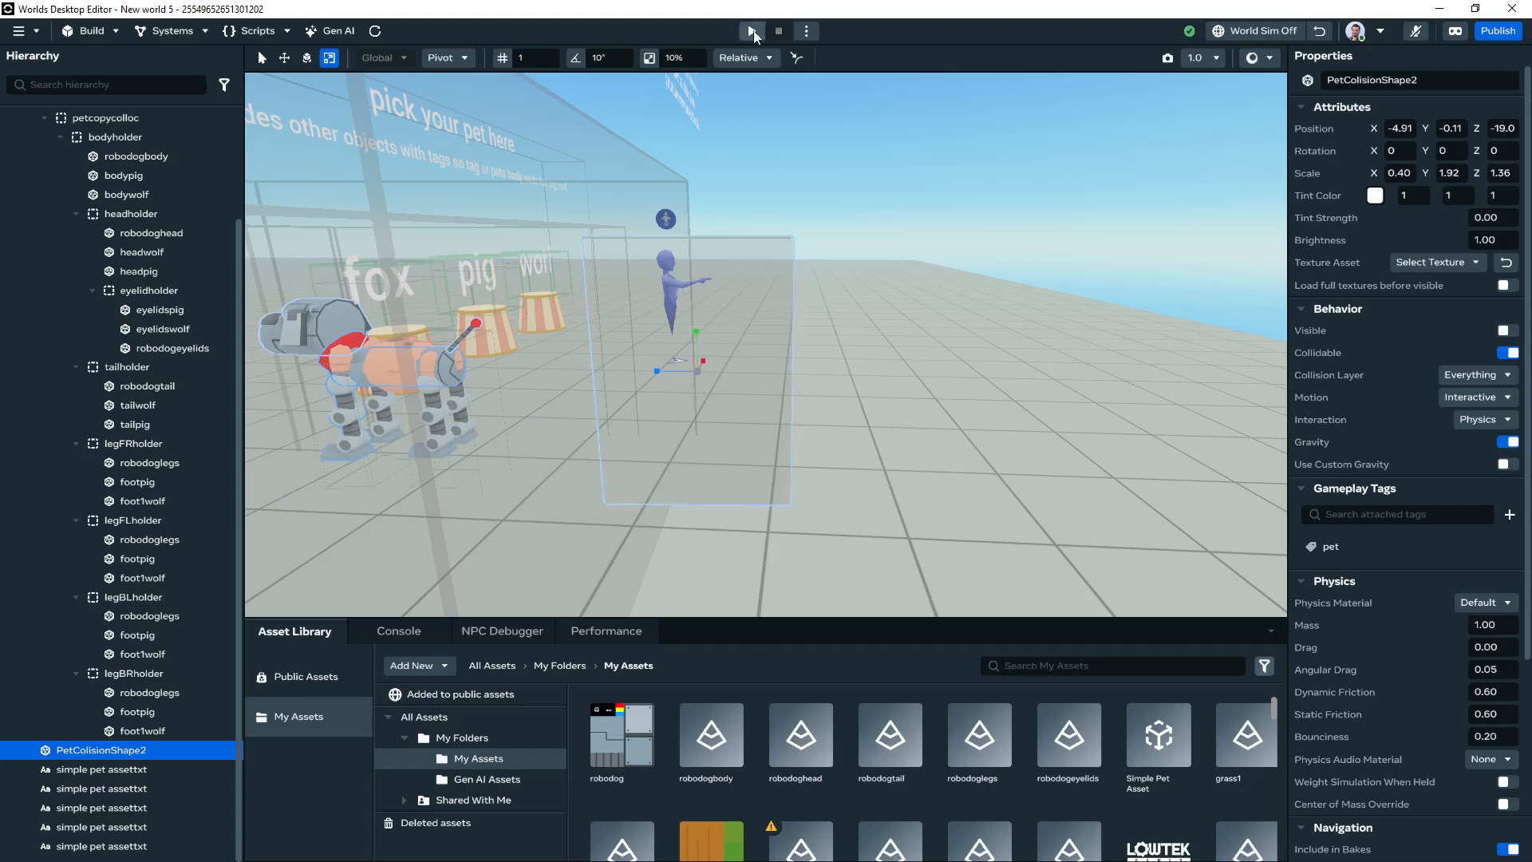
key(w)
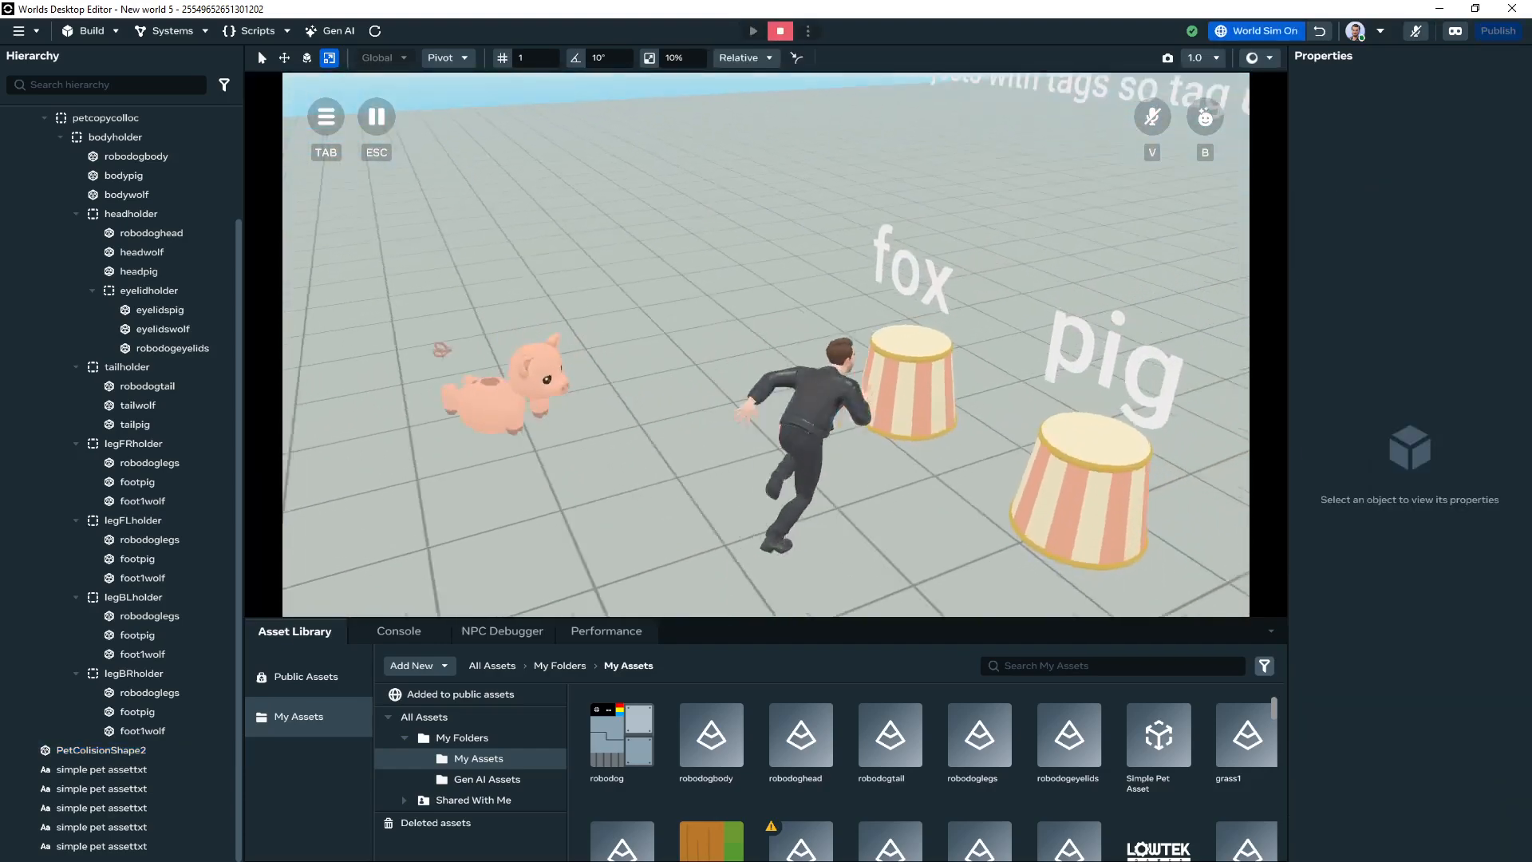
key(s)
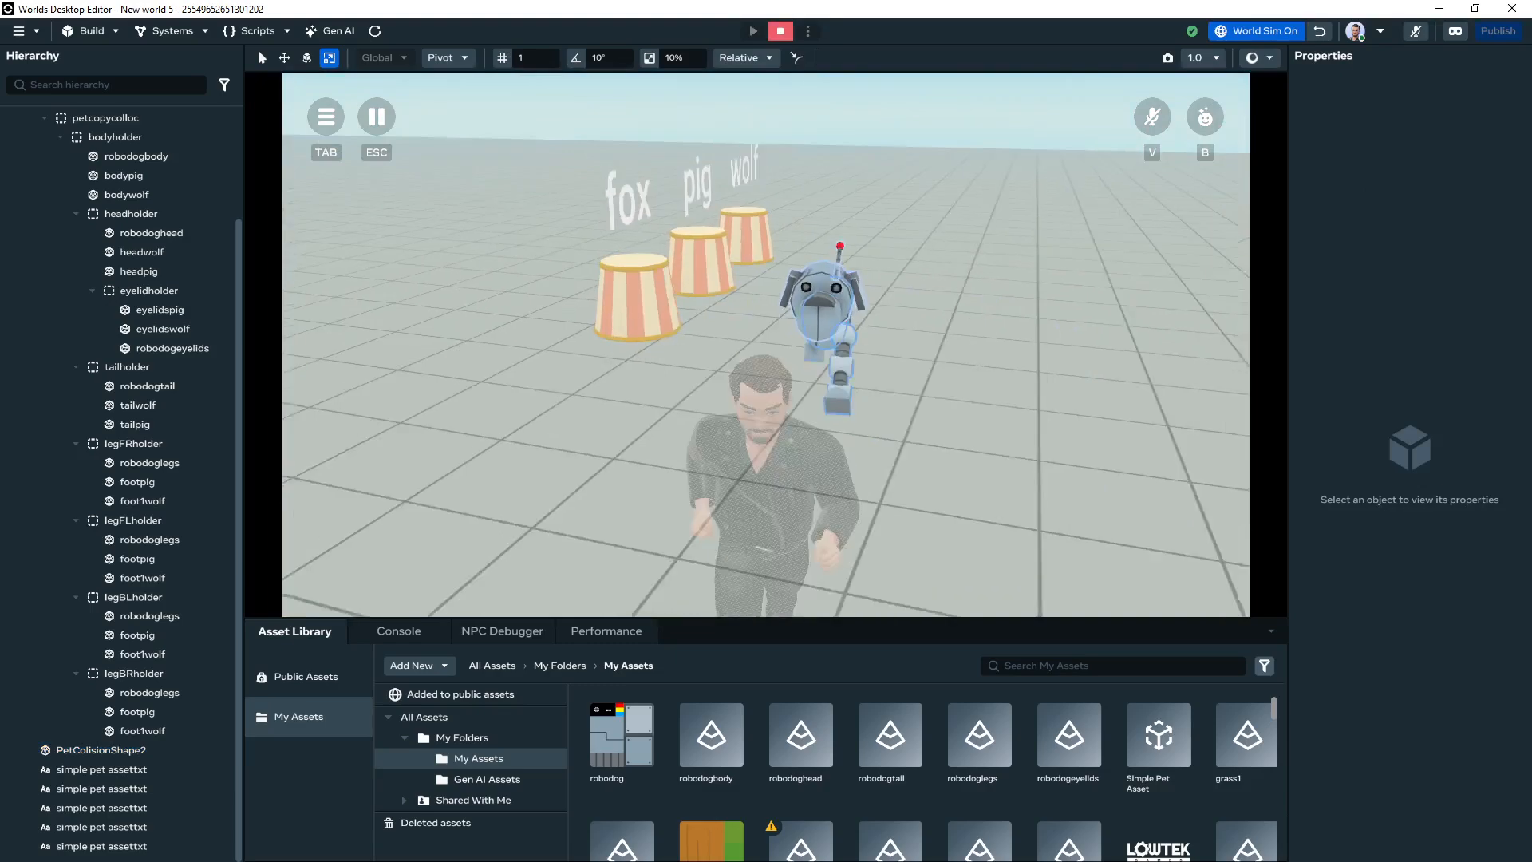
key(s)
key(a)
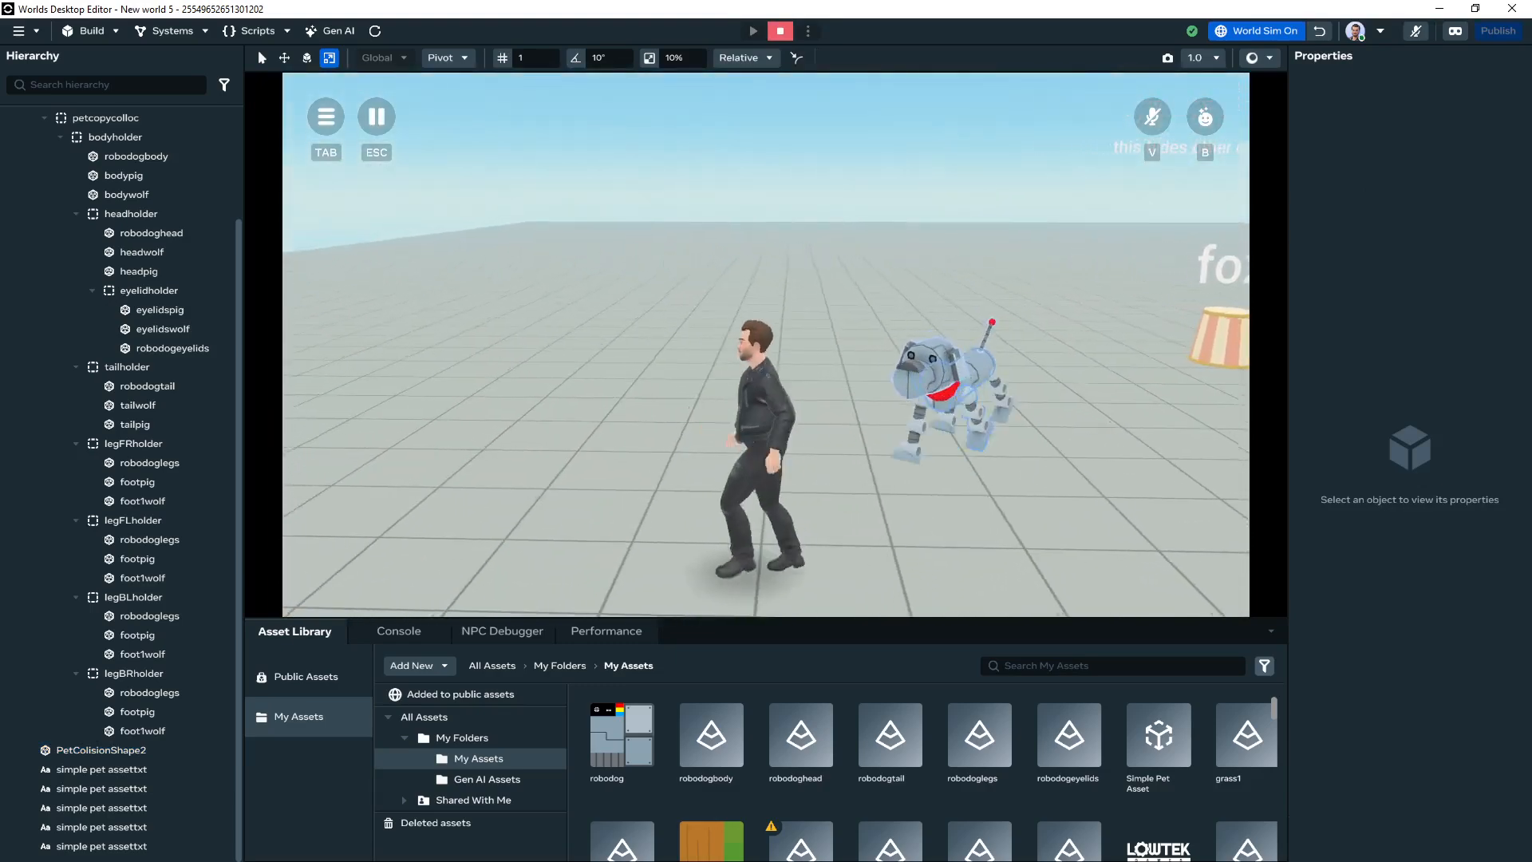
Walk the avatar around in the running world and examine the robot dog's ground contact and following from several angles
key(w)
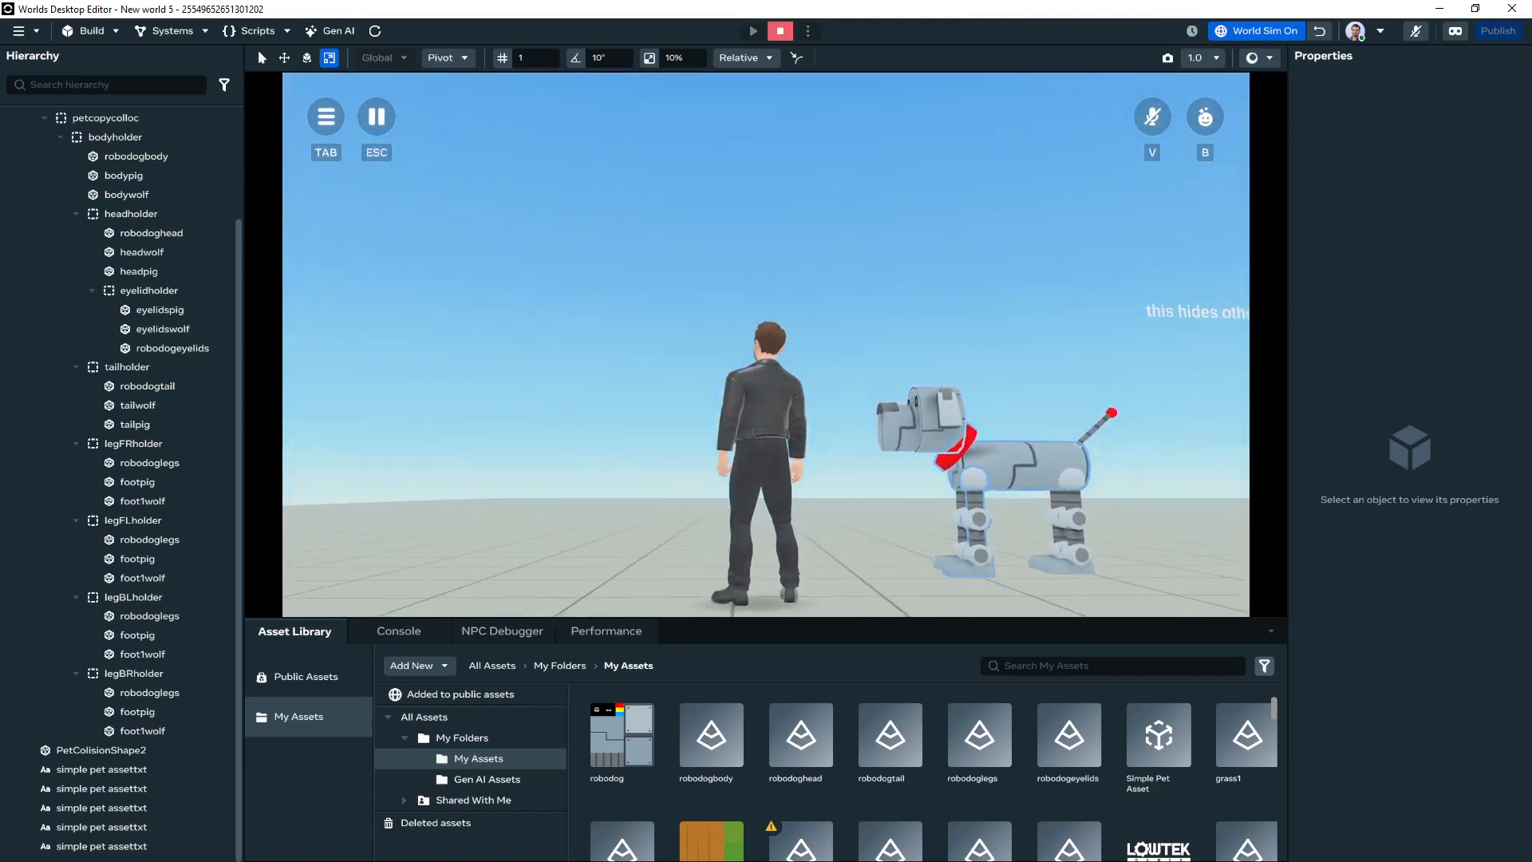
click(781, 32)
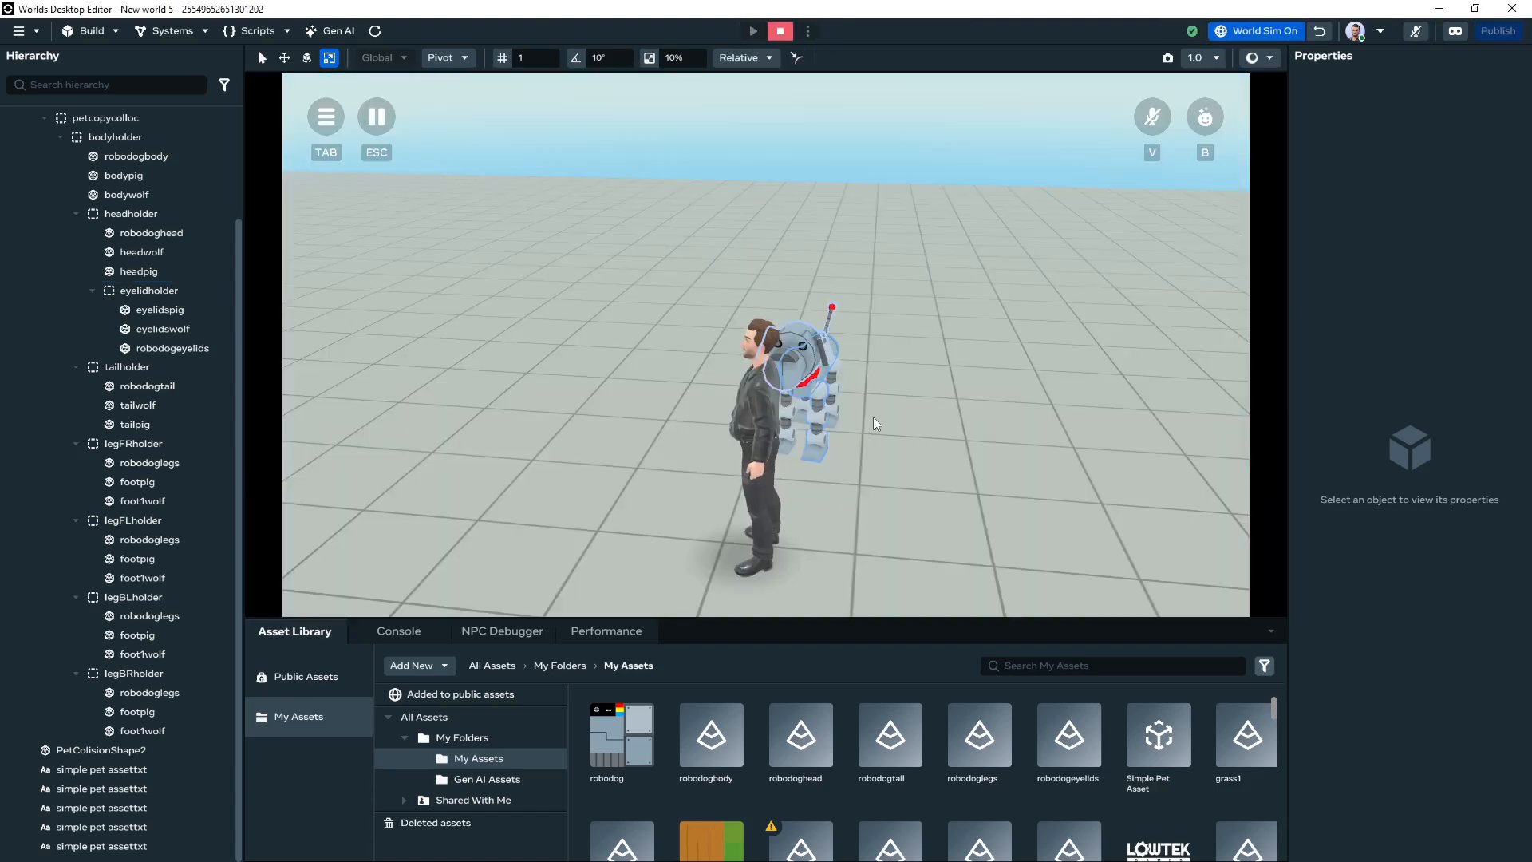
key(a)
key(d)
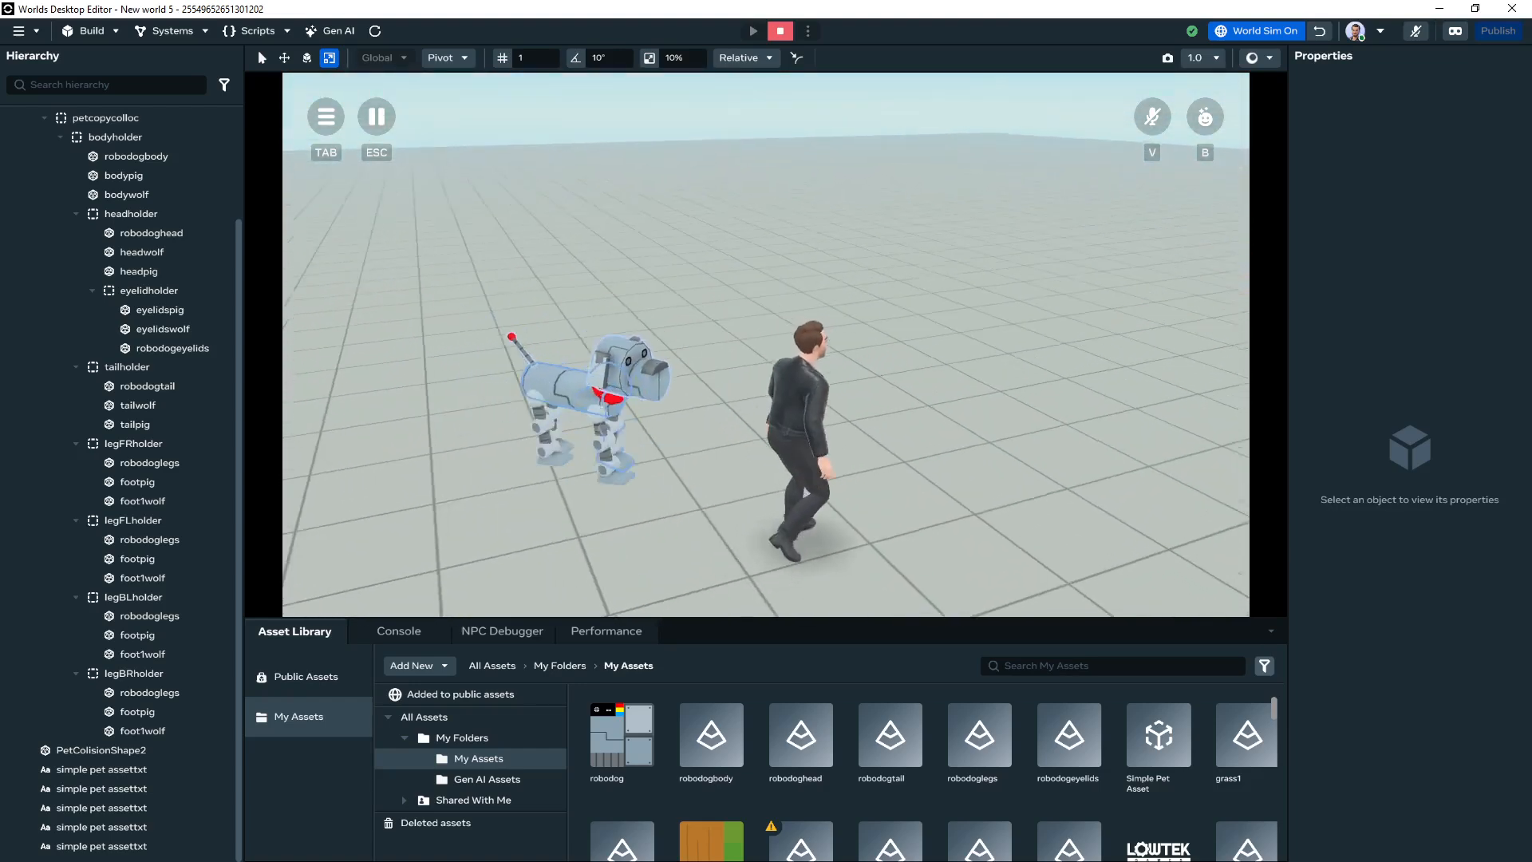
key(w)
key(s)
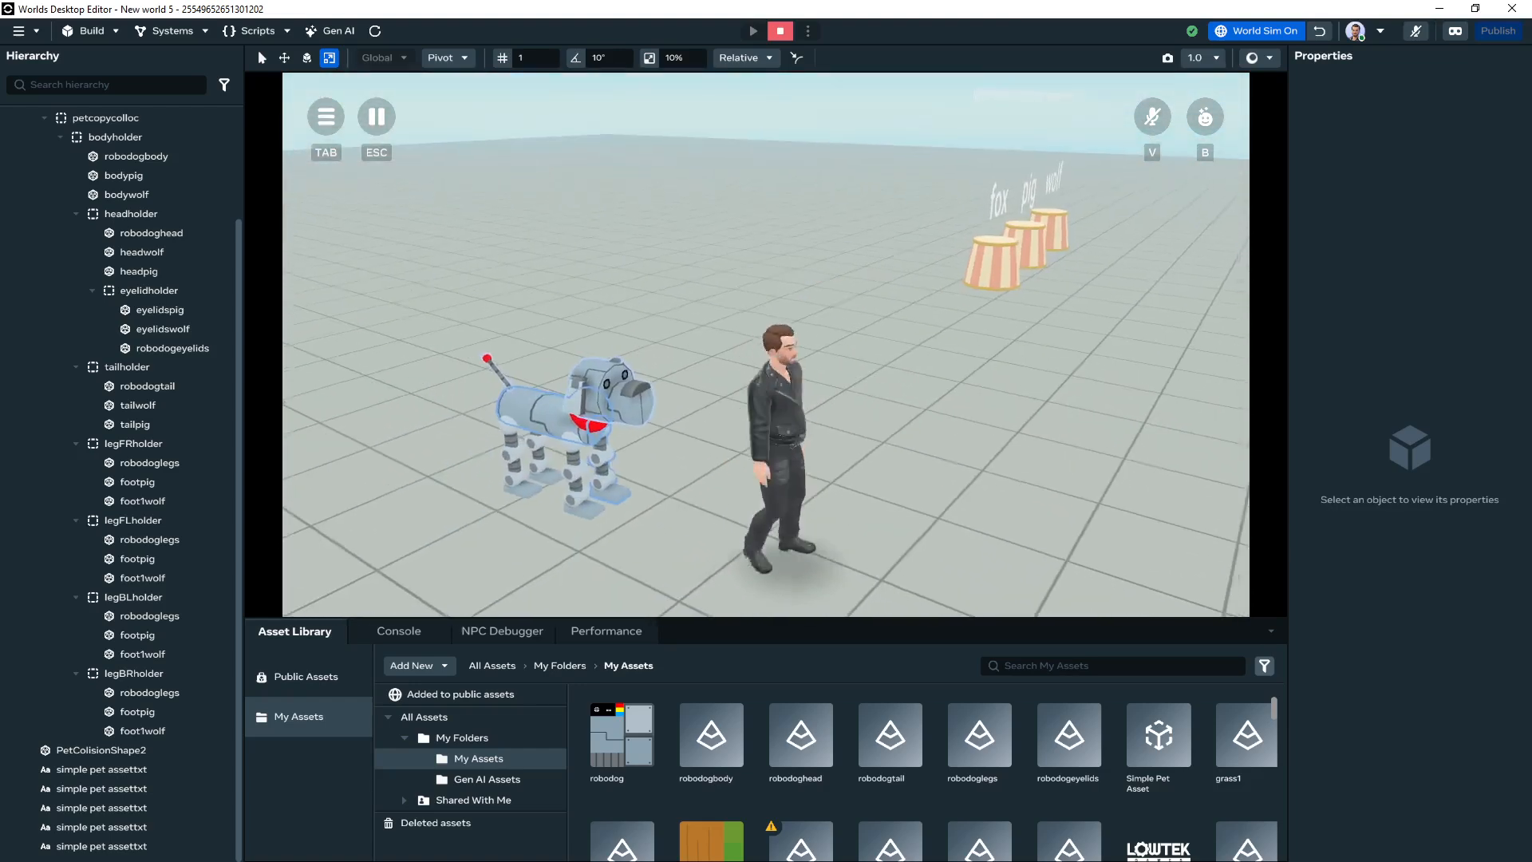
key(w)
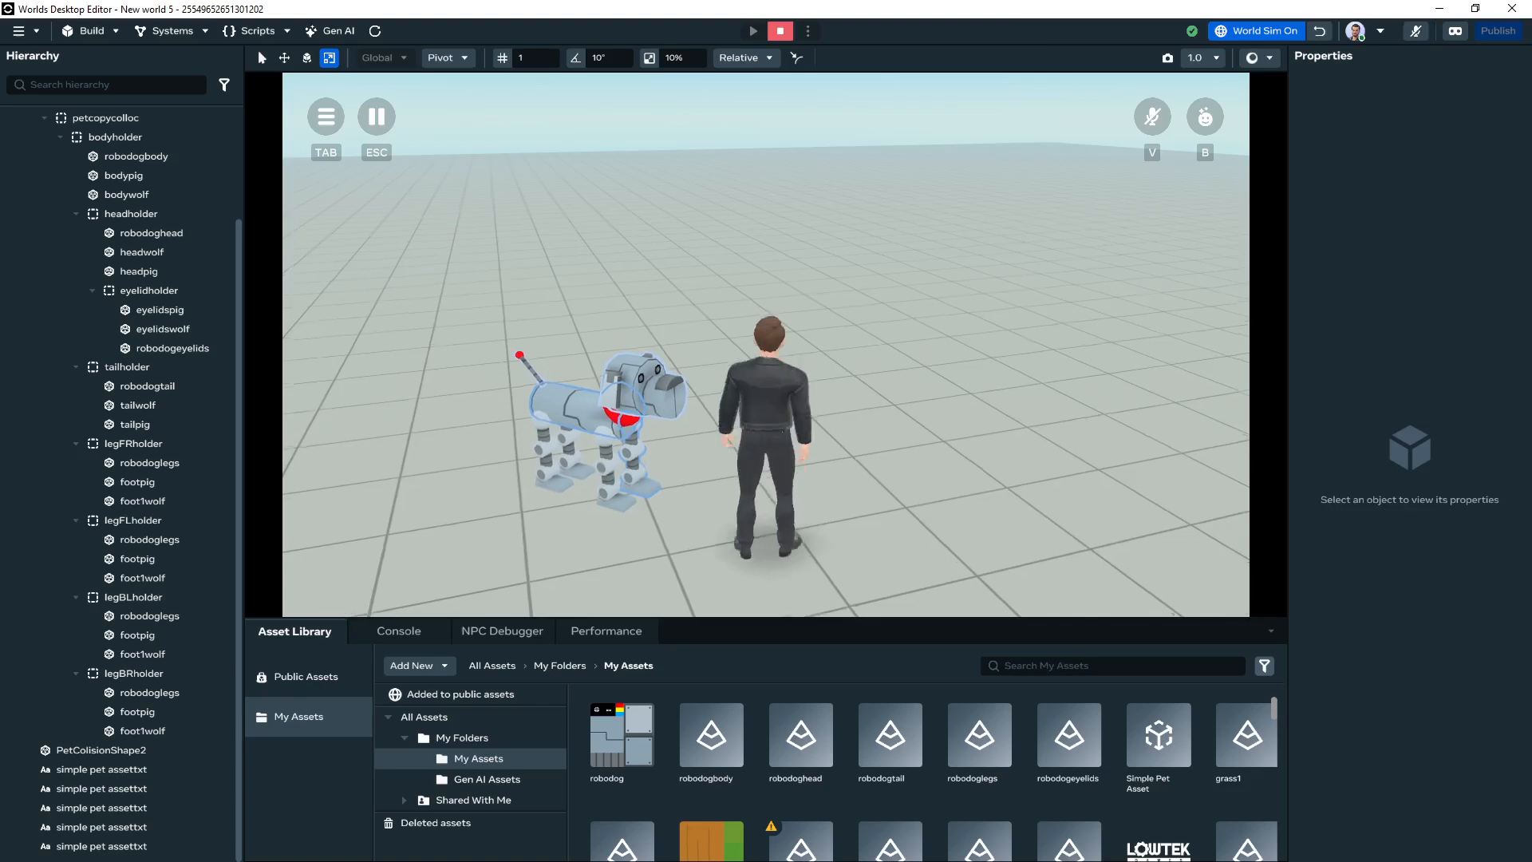
key(s)
key(w)
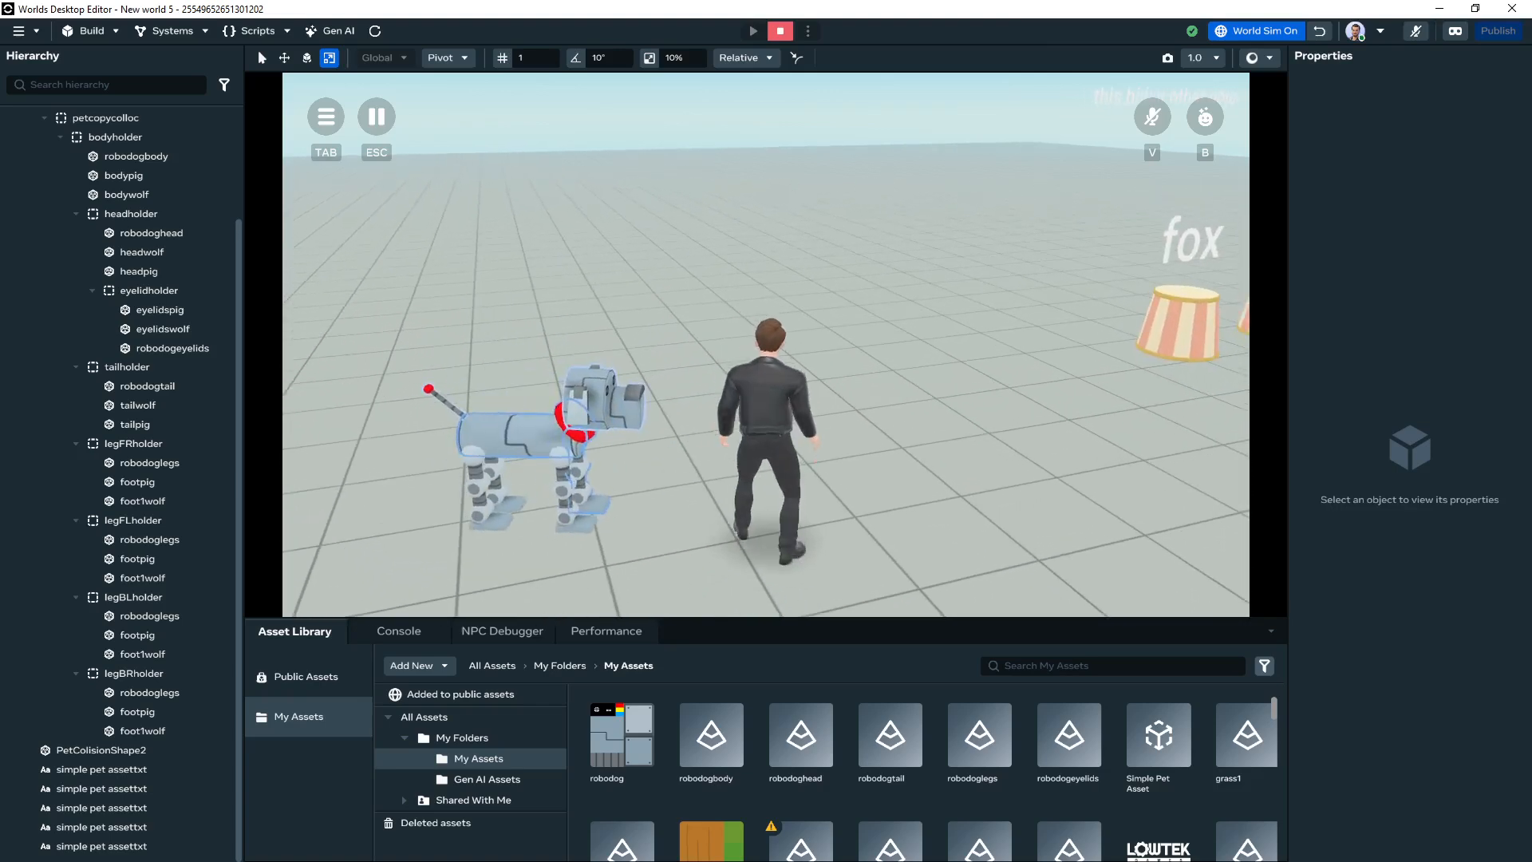
key(s)
key(d)
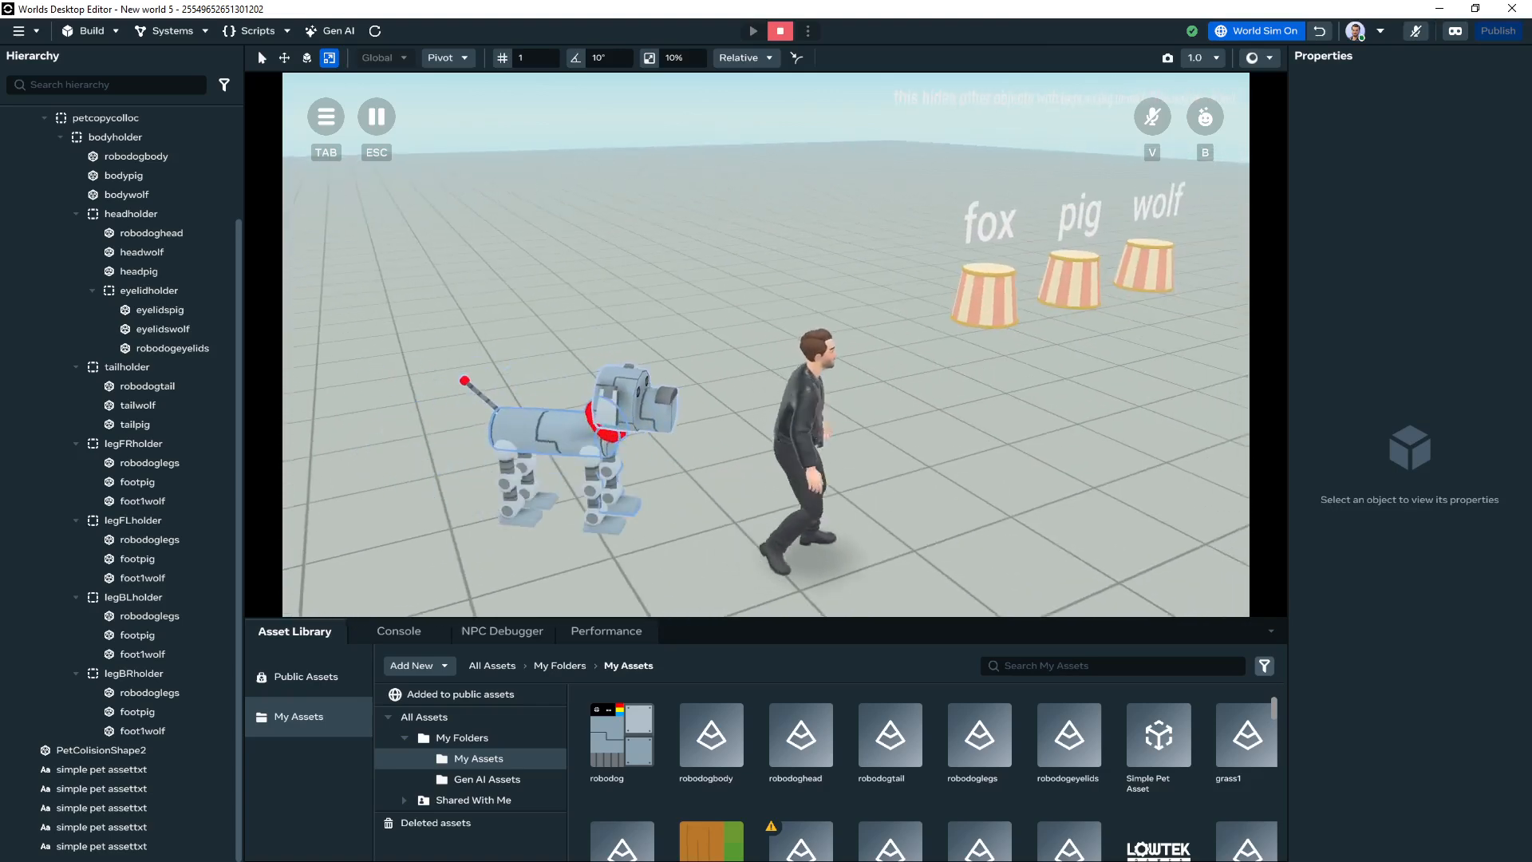
key(w)
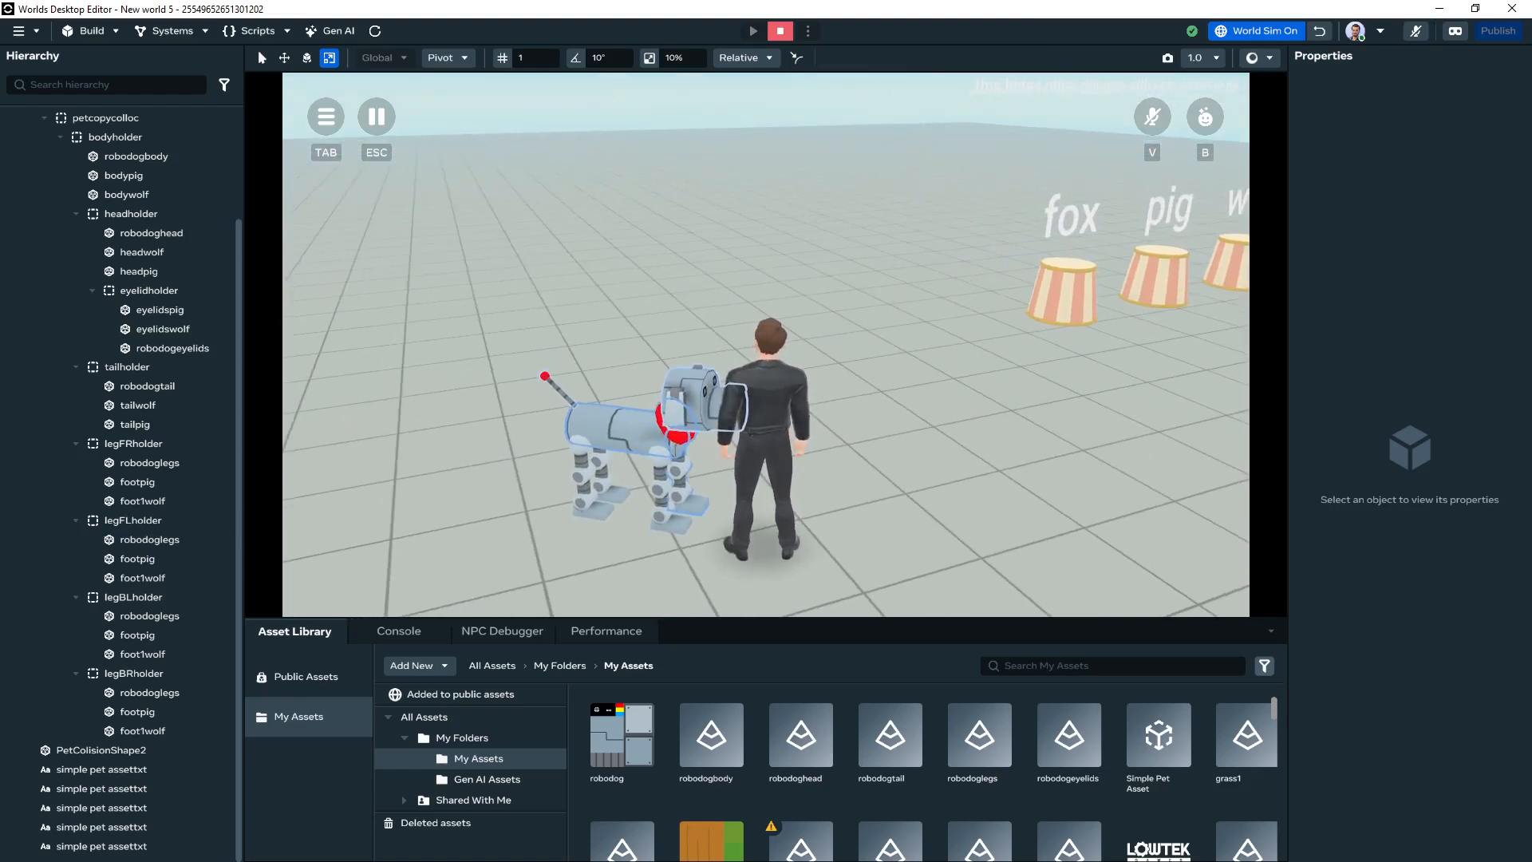
Reload the world by way of Creation Home, and test how the robot dog follows while the avatar runs and jumps
click(20, 32)
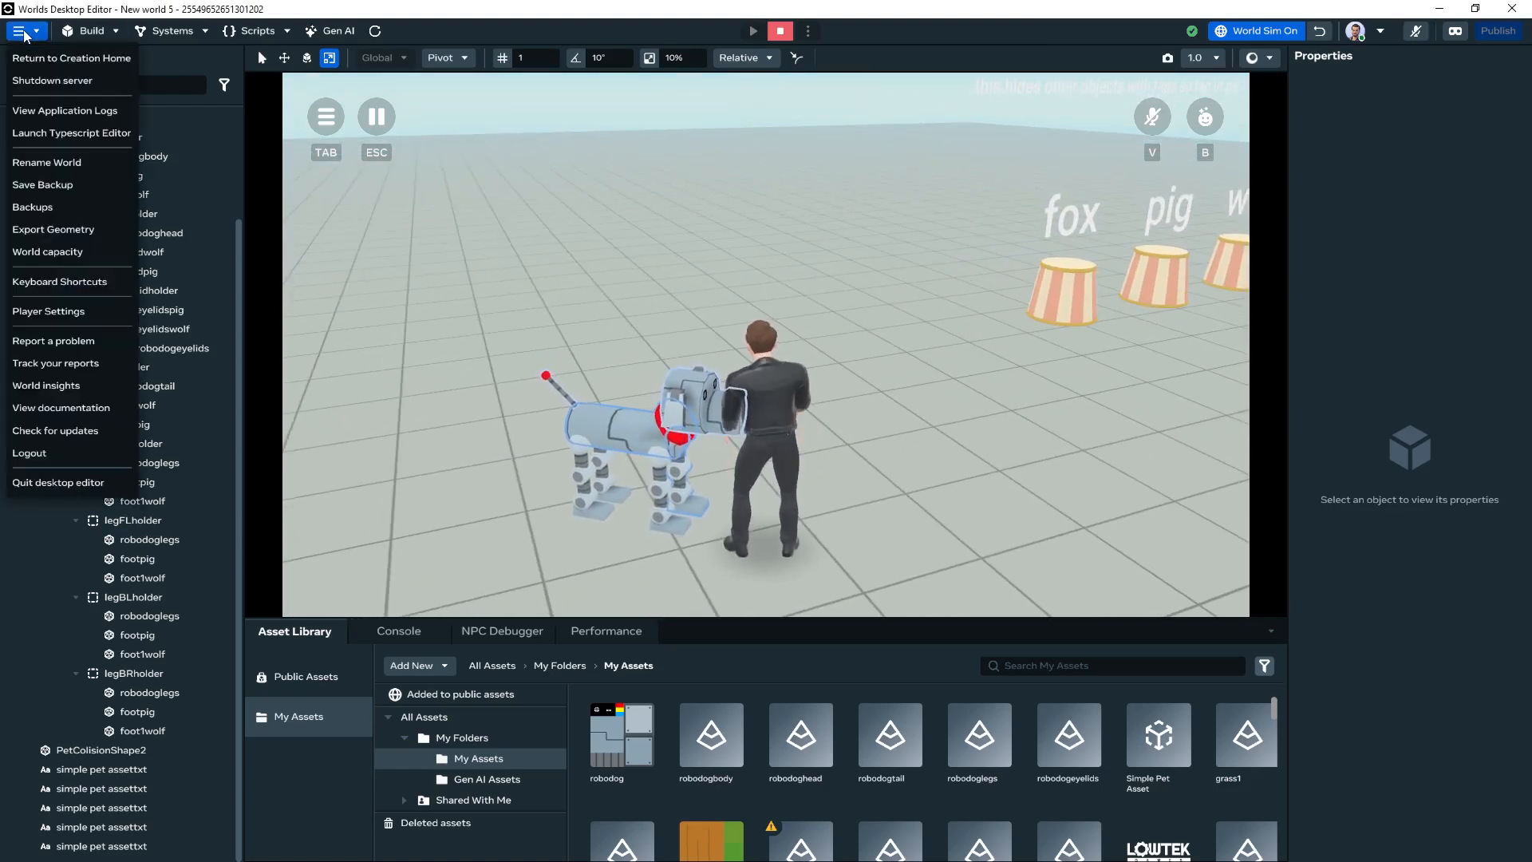
click(81, 58)
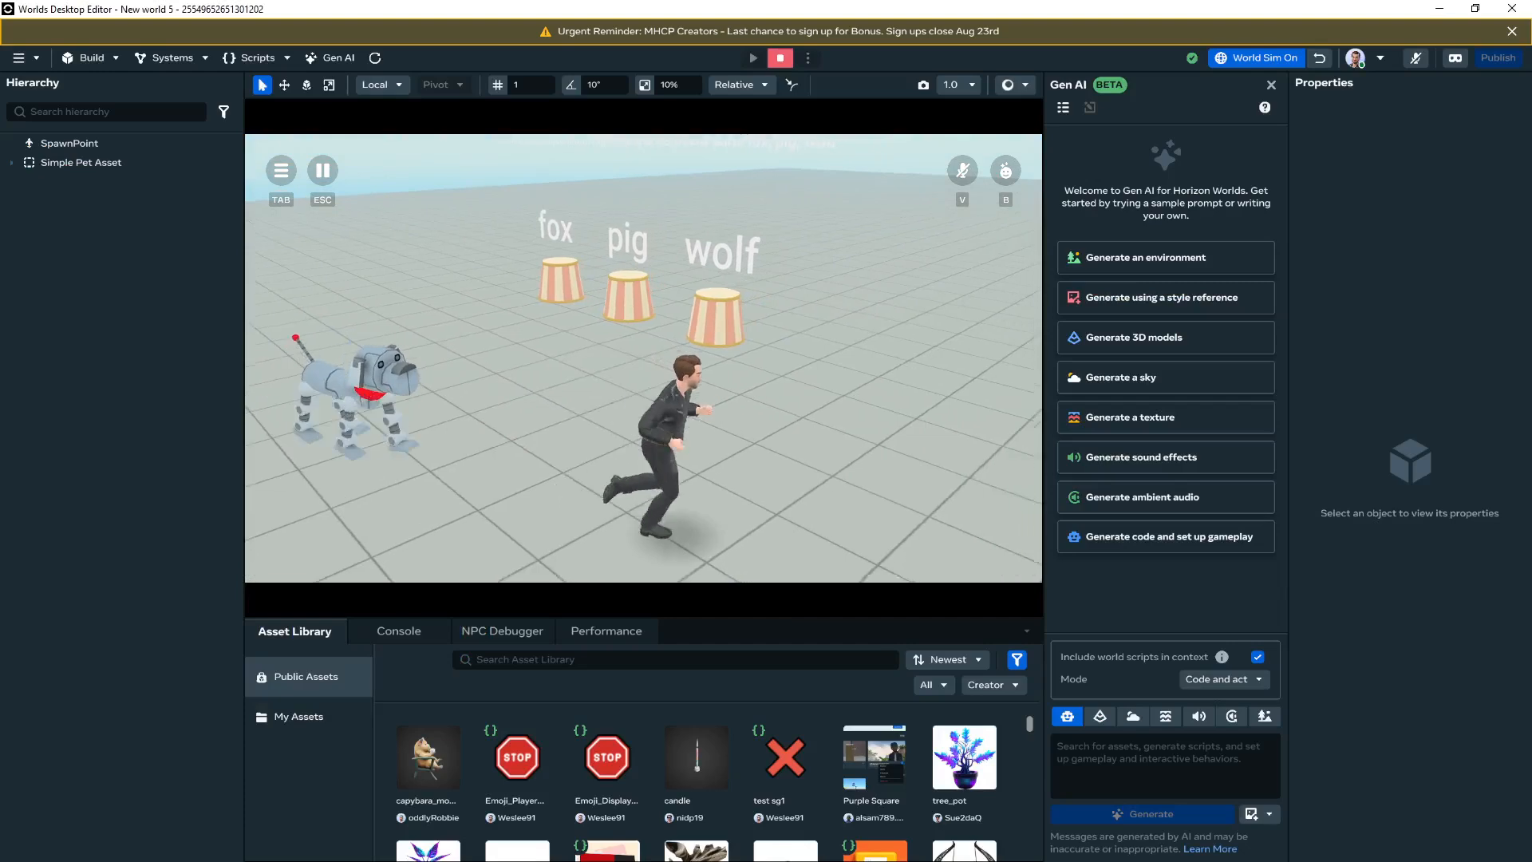
key(space)
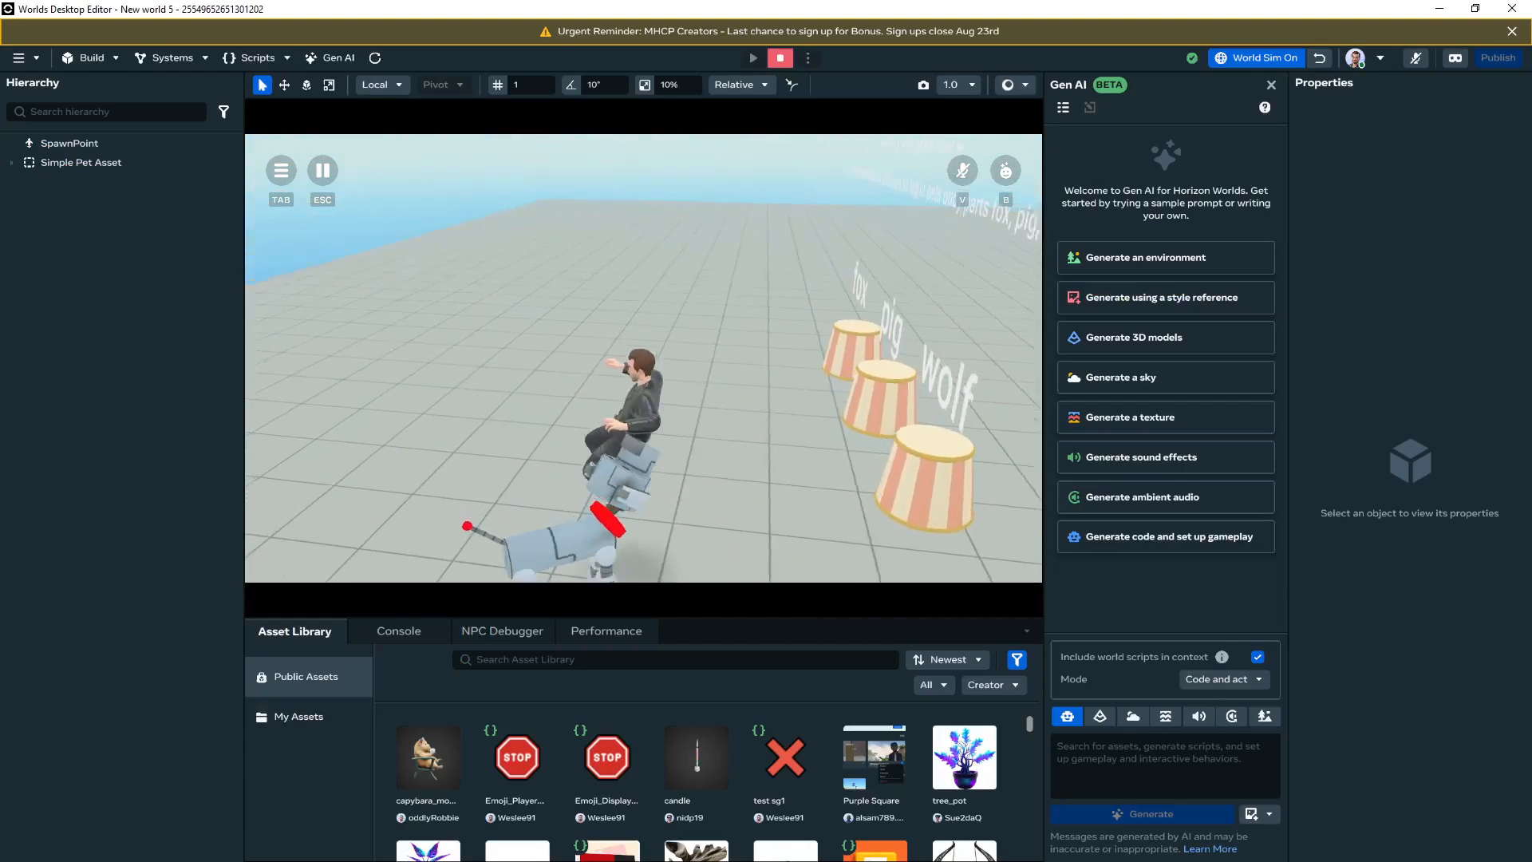
key(w)
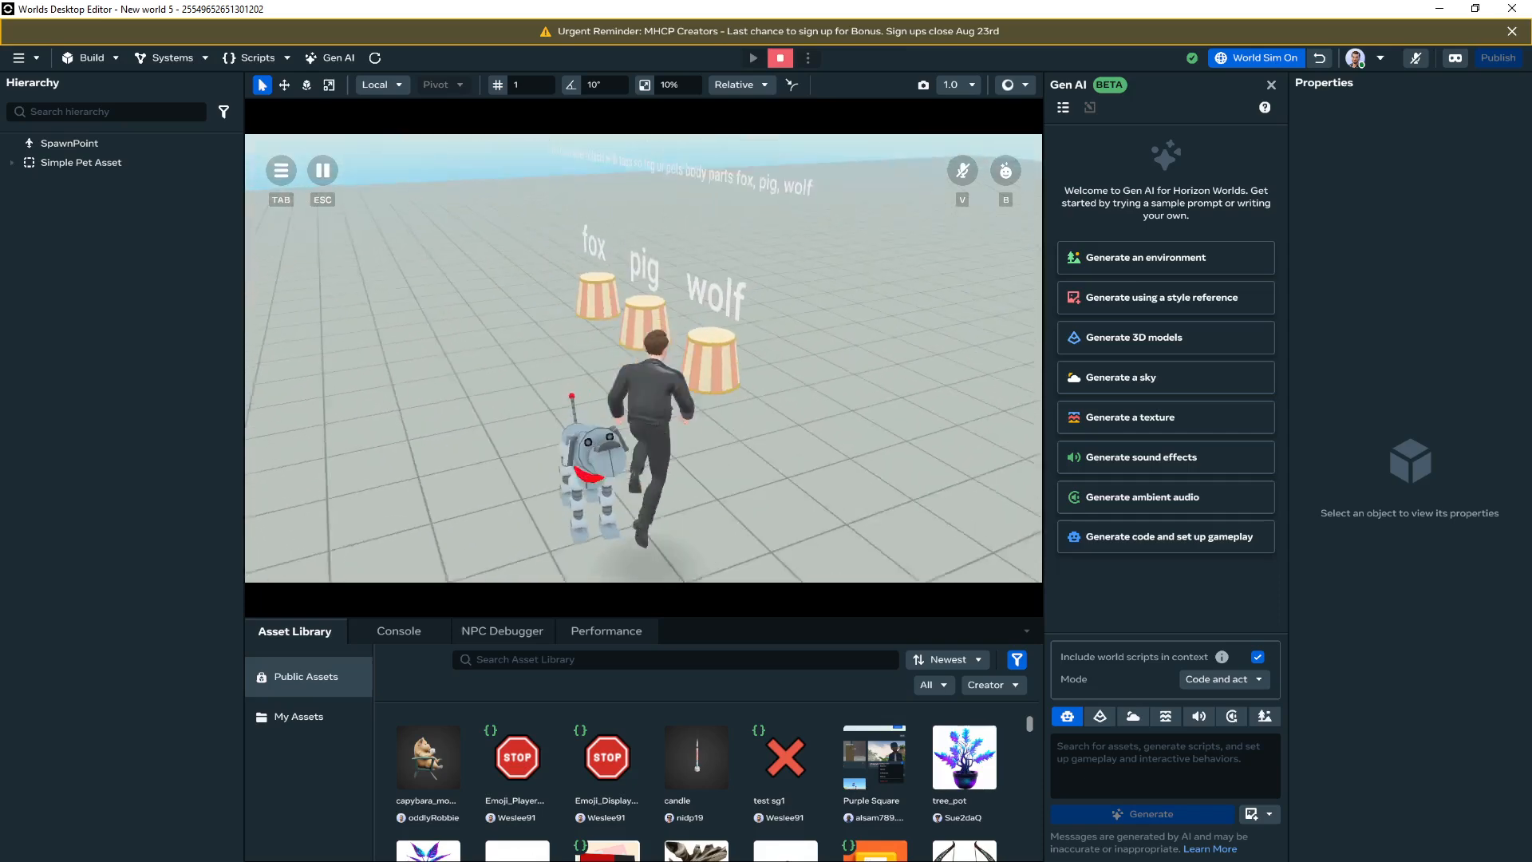
key(a)
key(s)
key(d)
key(a)
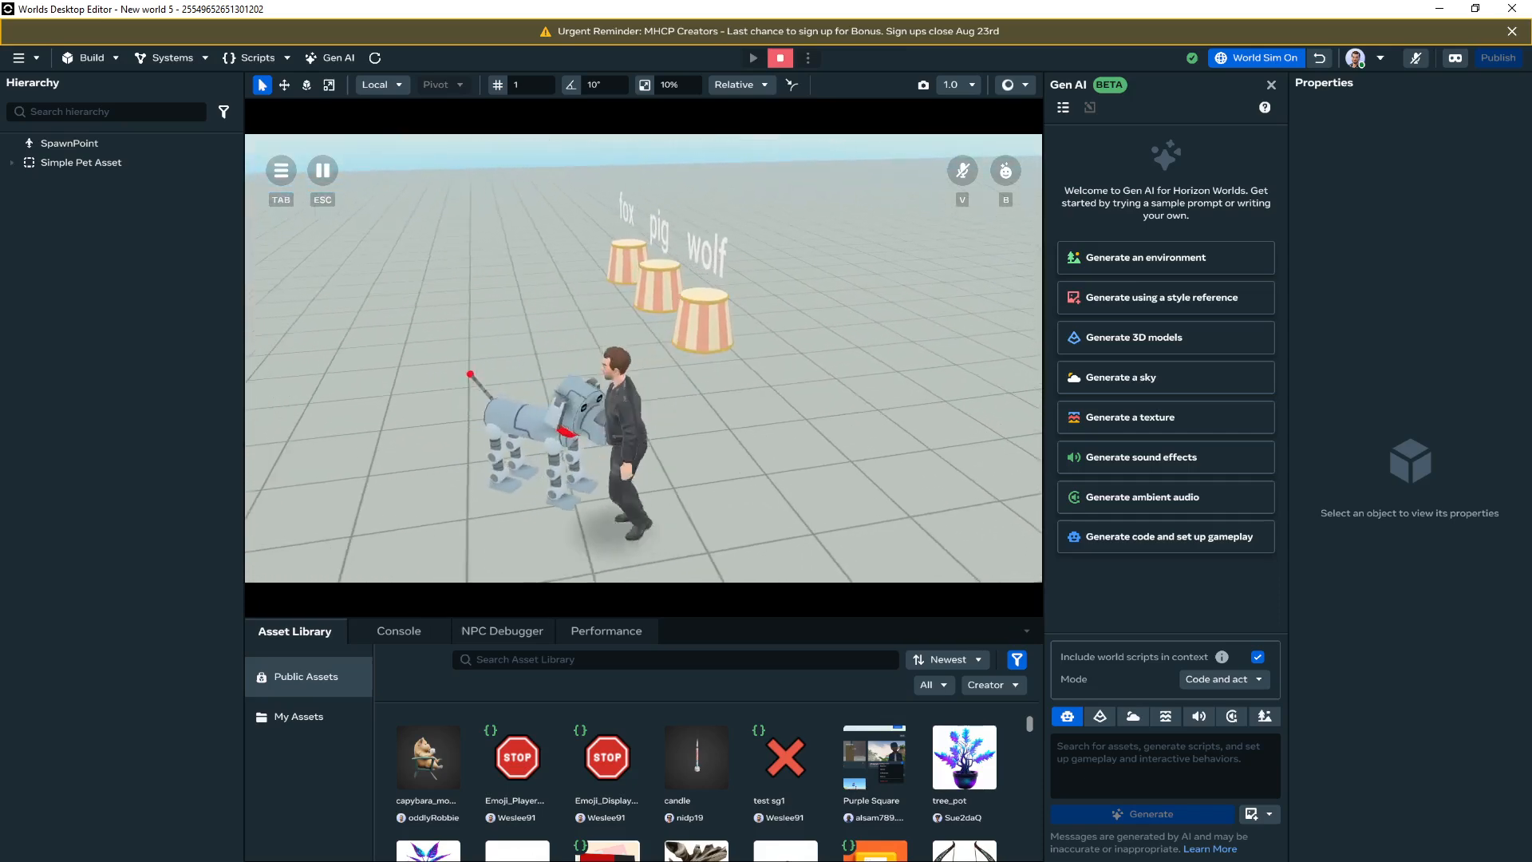
key(w)
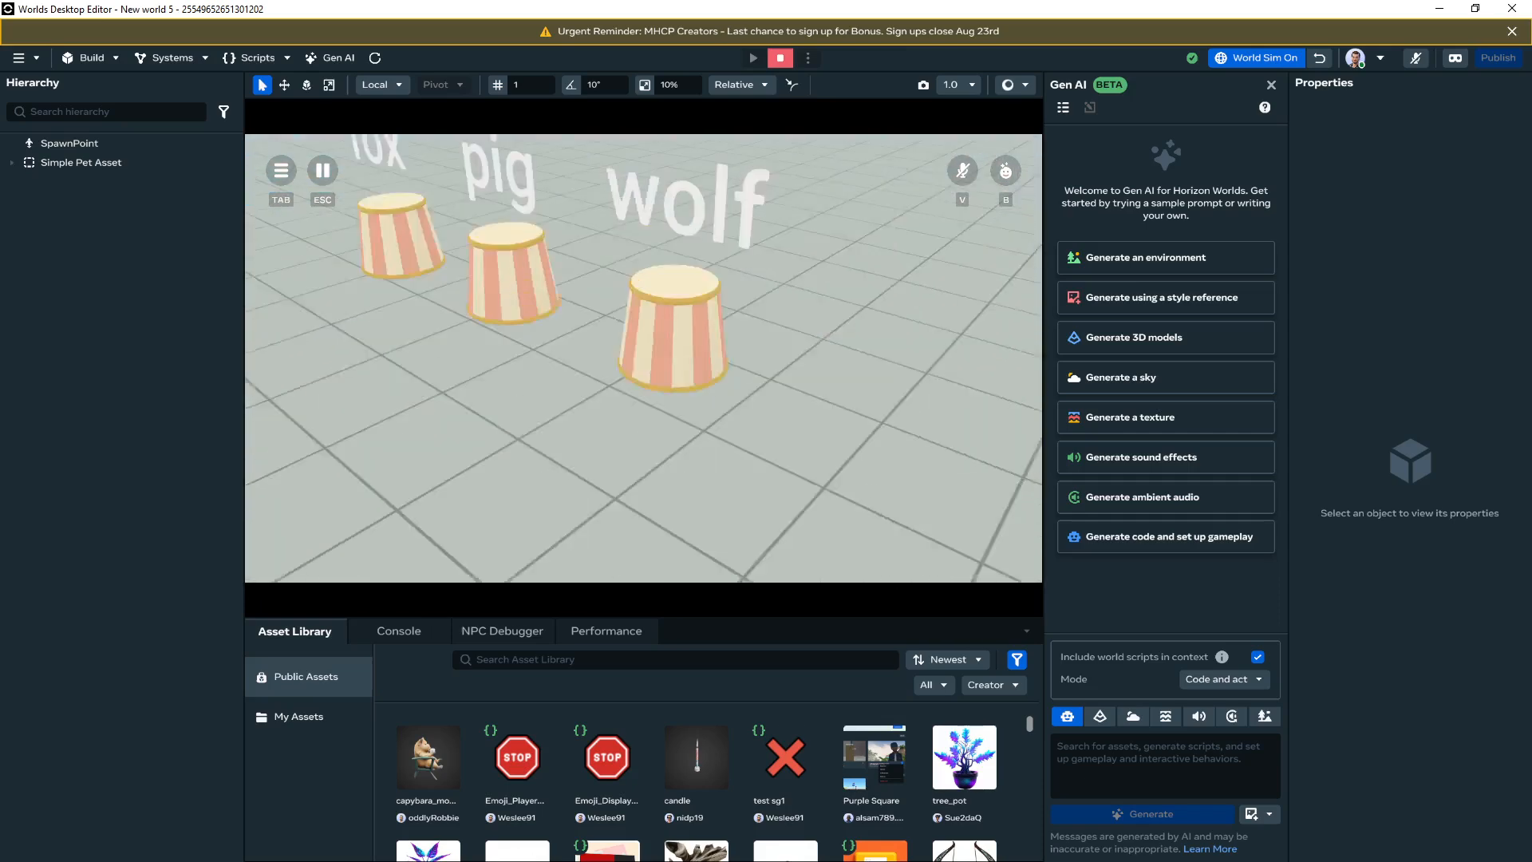
key(s)
key(w)
key(space)
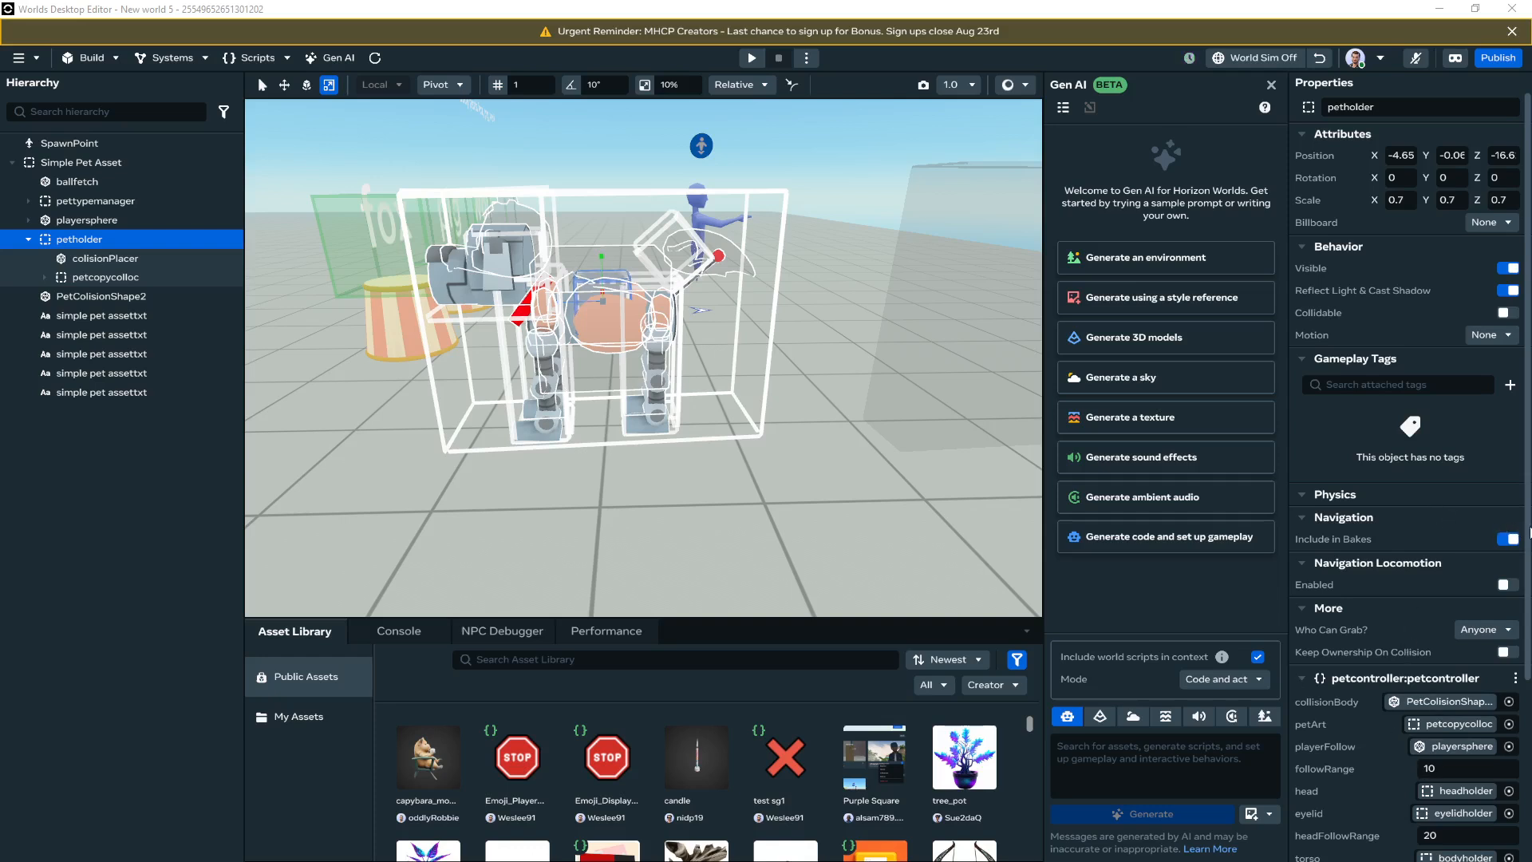
Open the walkAnimSpeed value of the petcontroller script on petholder, and deselect the object
drag(1530, 533, 1521, 765)
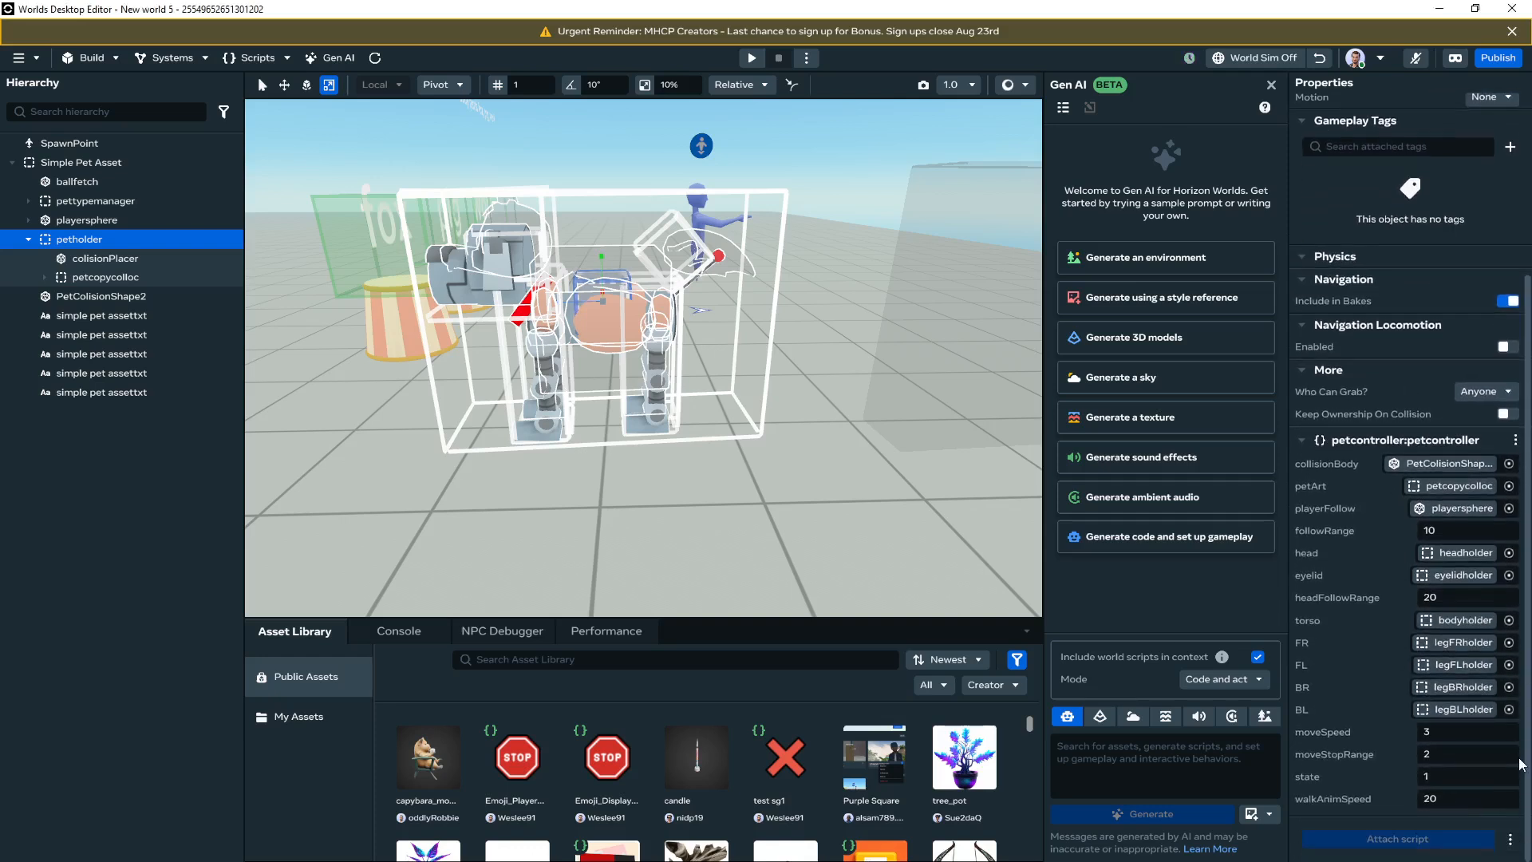
click(1464, 802)
click(826, 156)
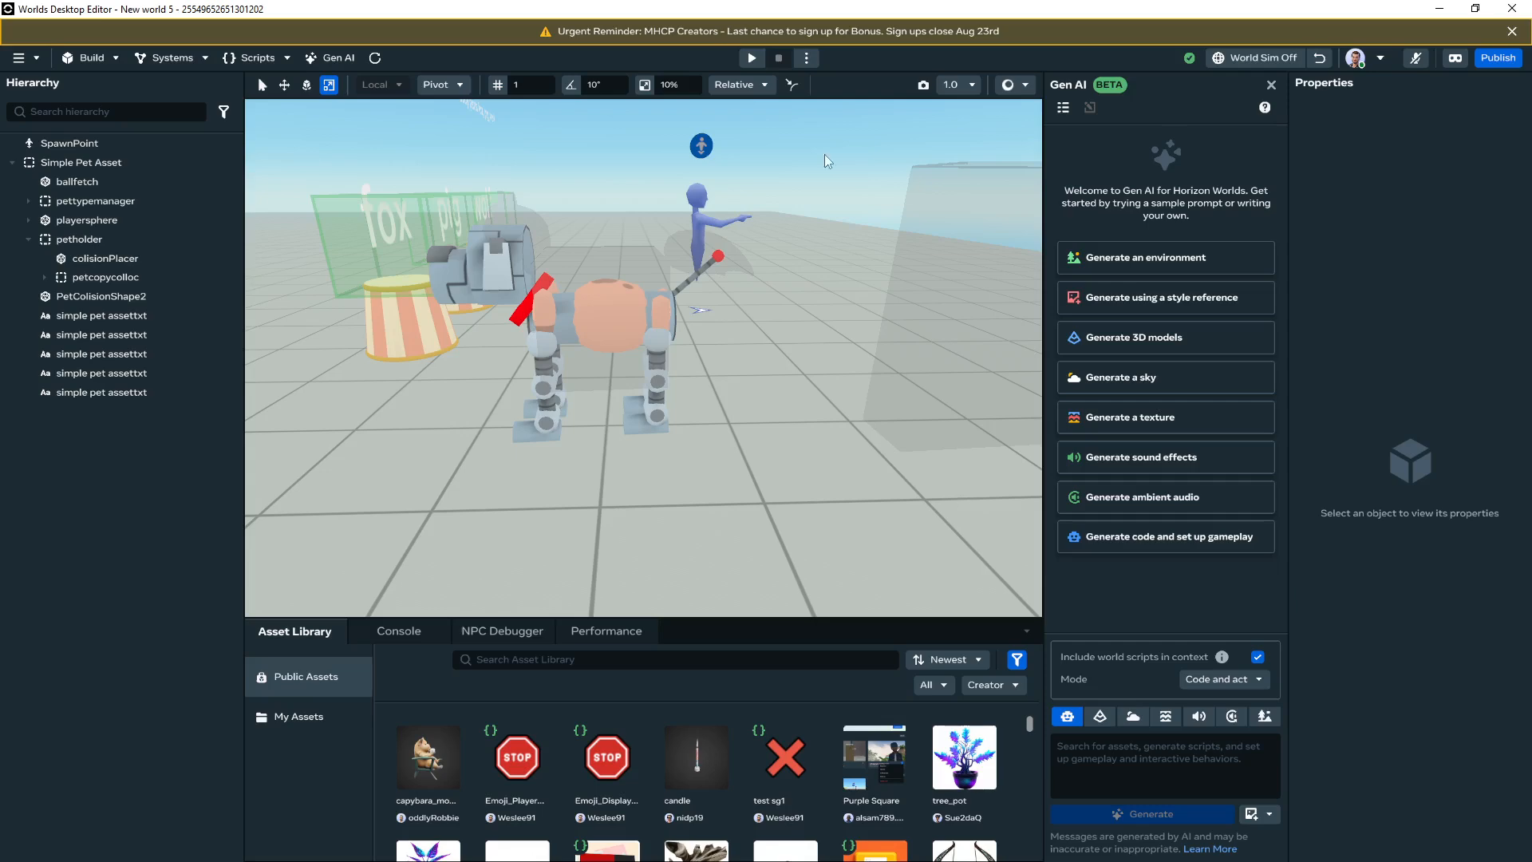
Run the world, choose the fox pet, and watch the robot dog's walk animation as it follows the avatar
click(759, 58)
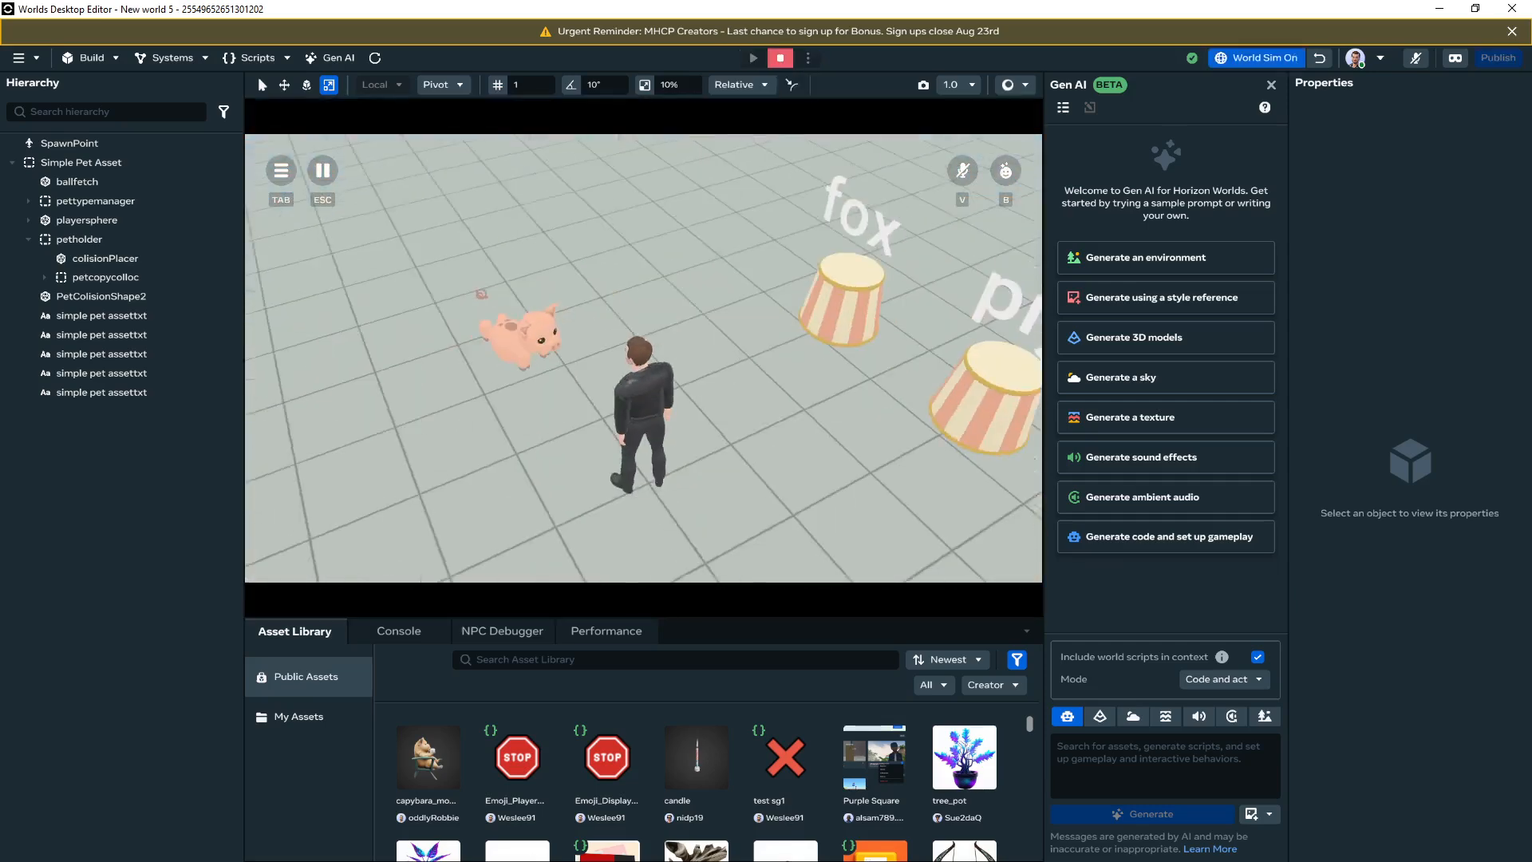
key(s)
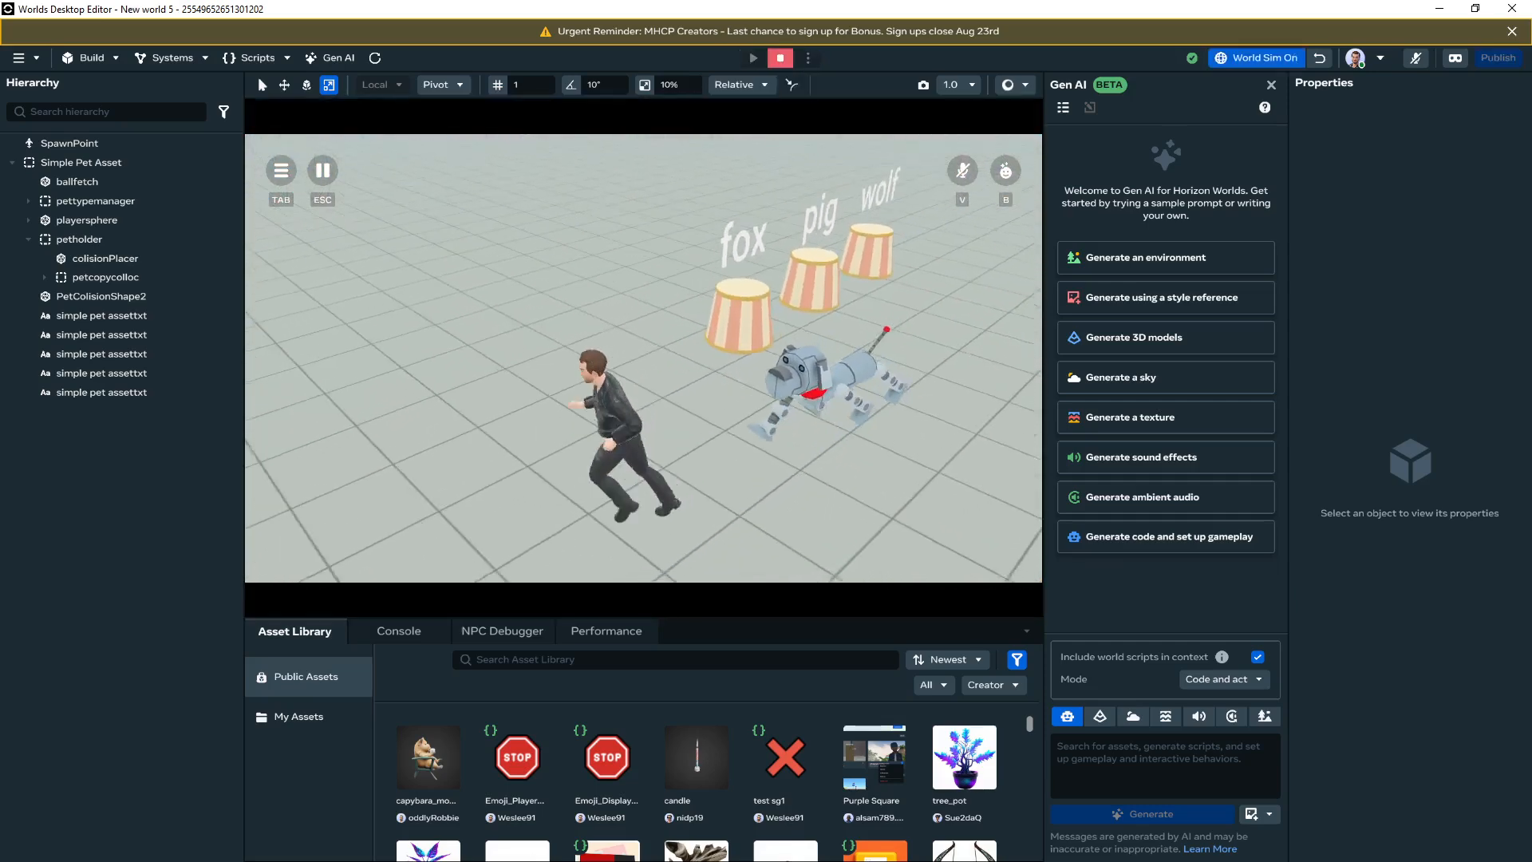
key(a)
key(w)
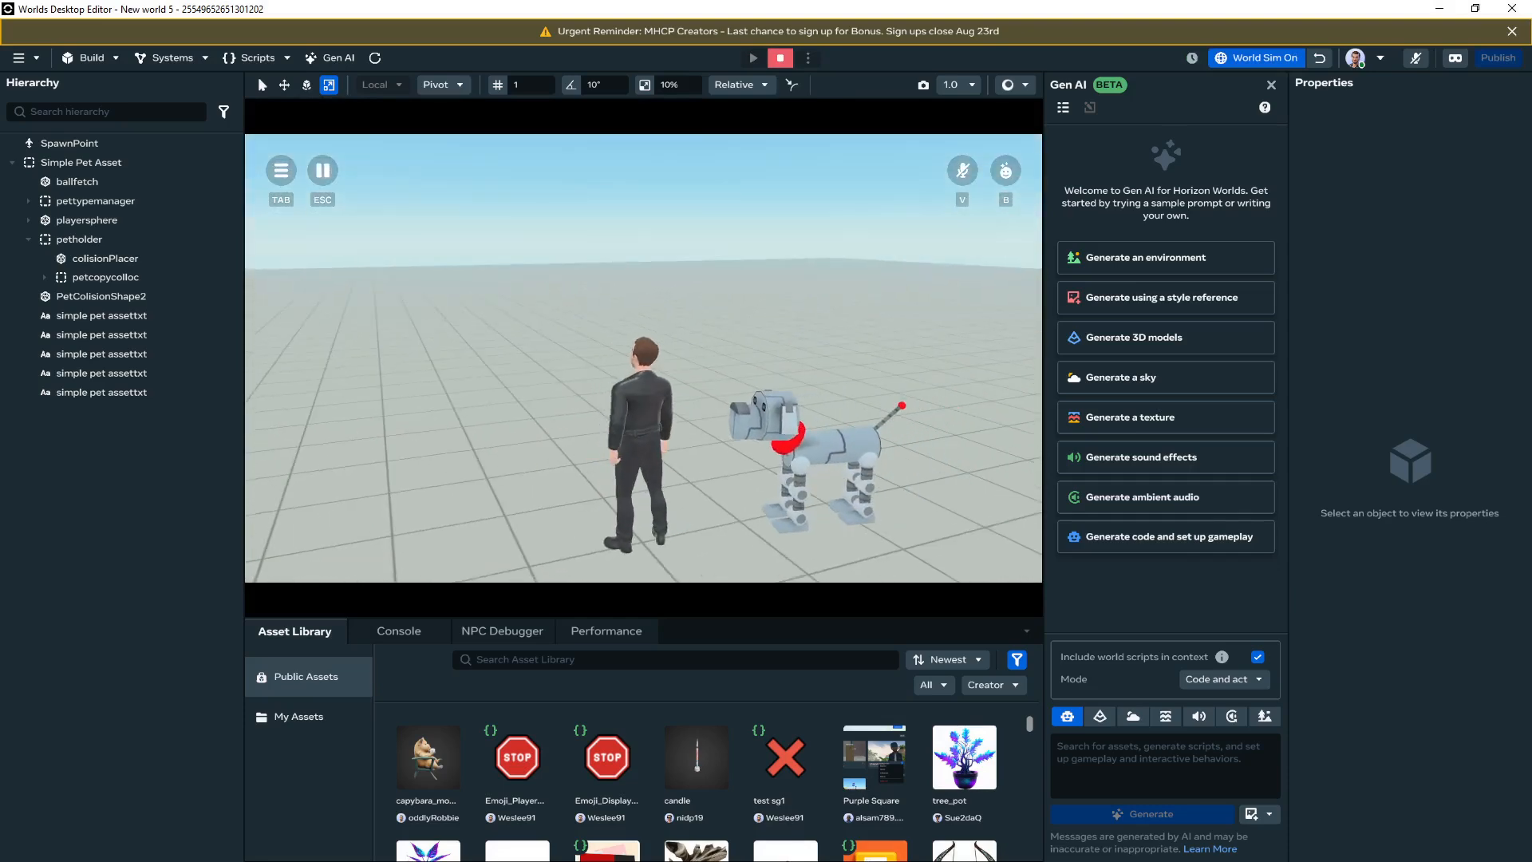
key(s)
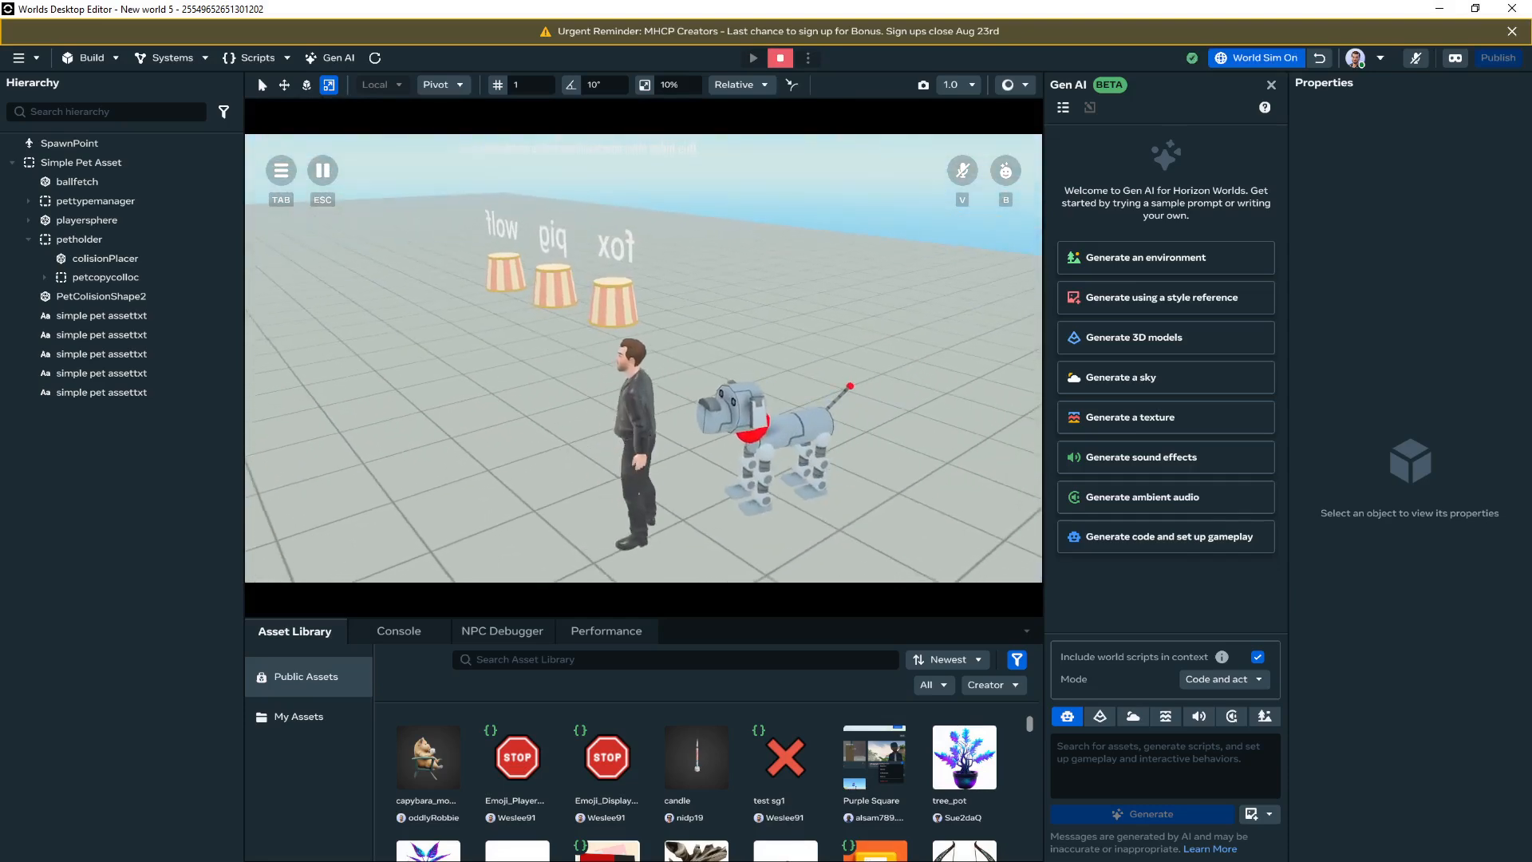
key(a)
key(s)
key(a)
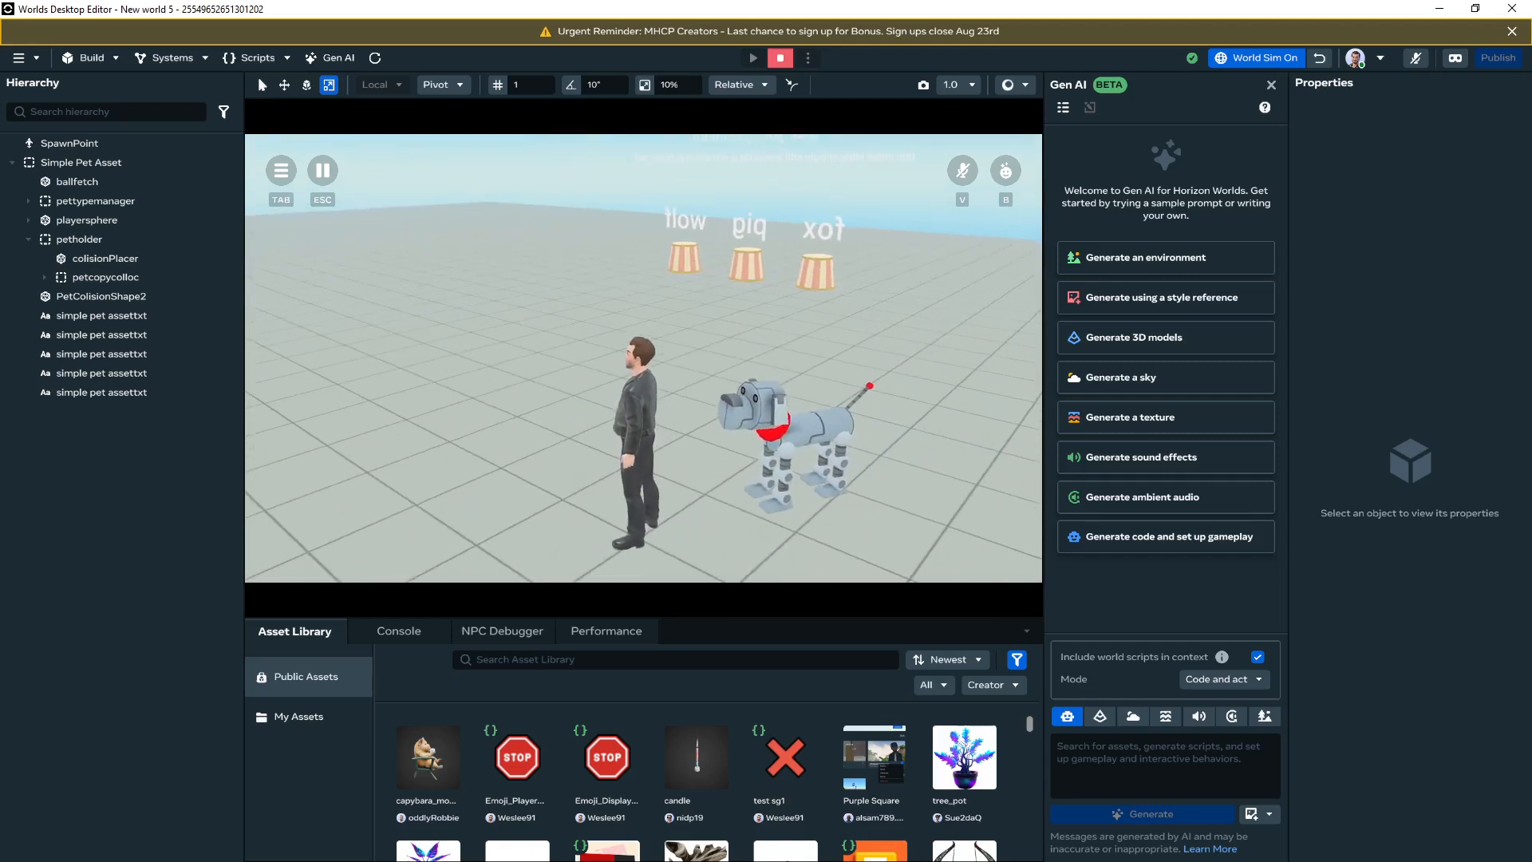
Switch to the Meta Horizon page in the browser, enter the Pet Agility world, and run through the START gate
key(alt+Tab)
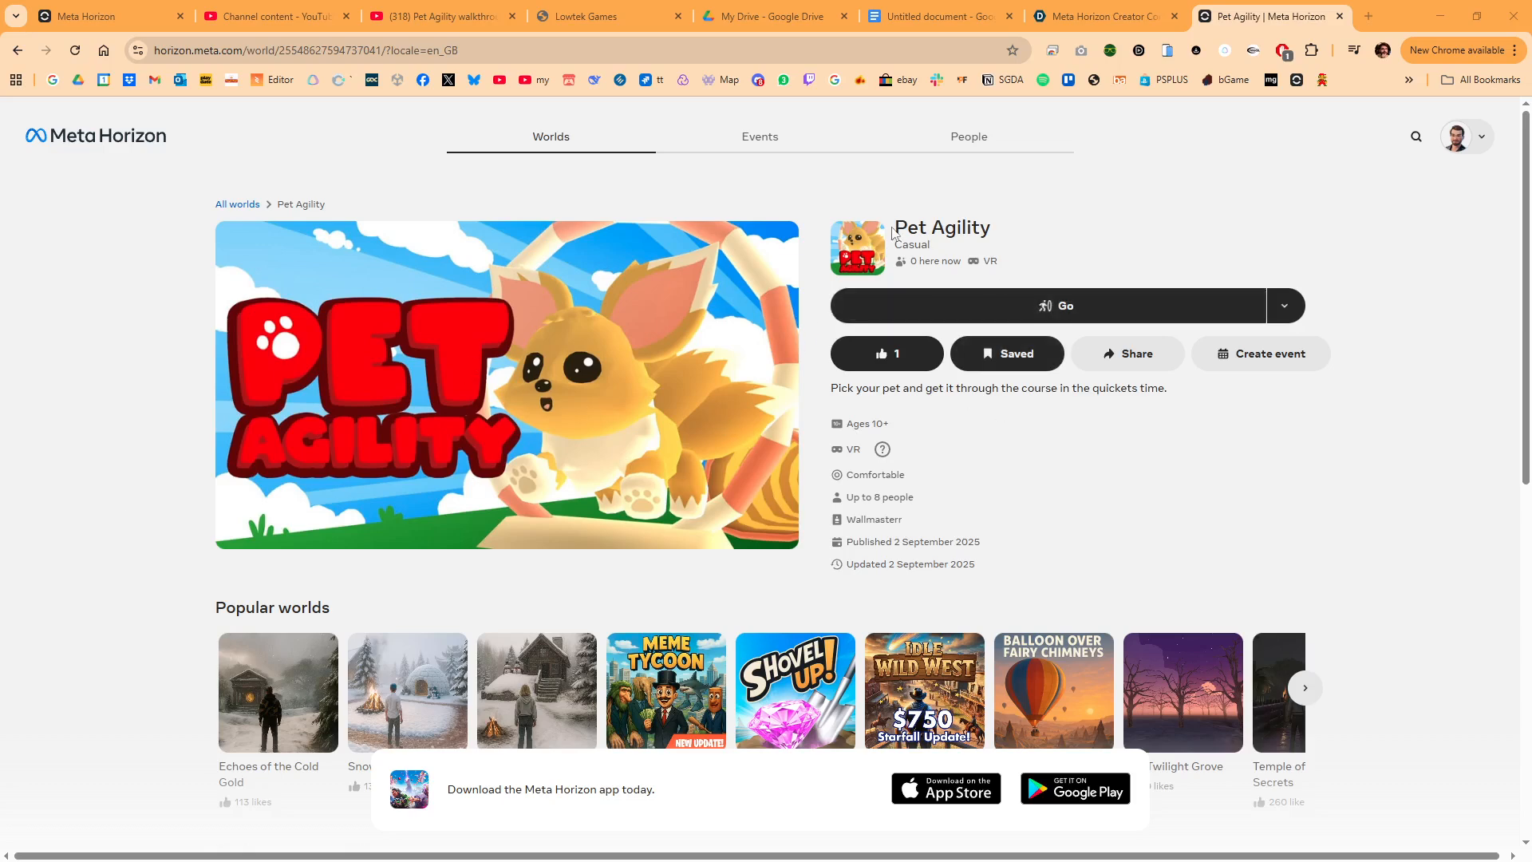
click(1061, 302)
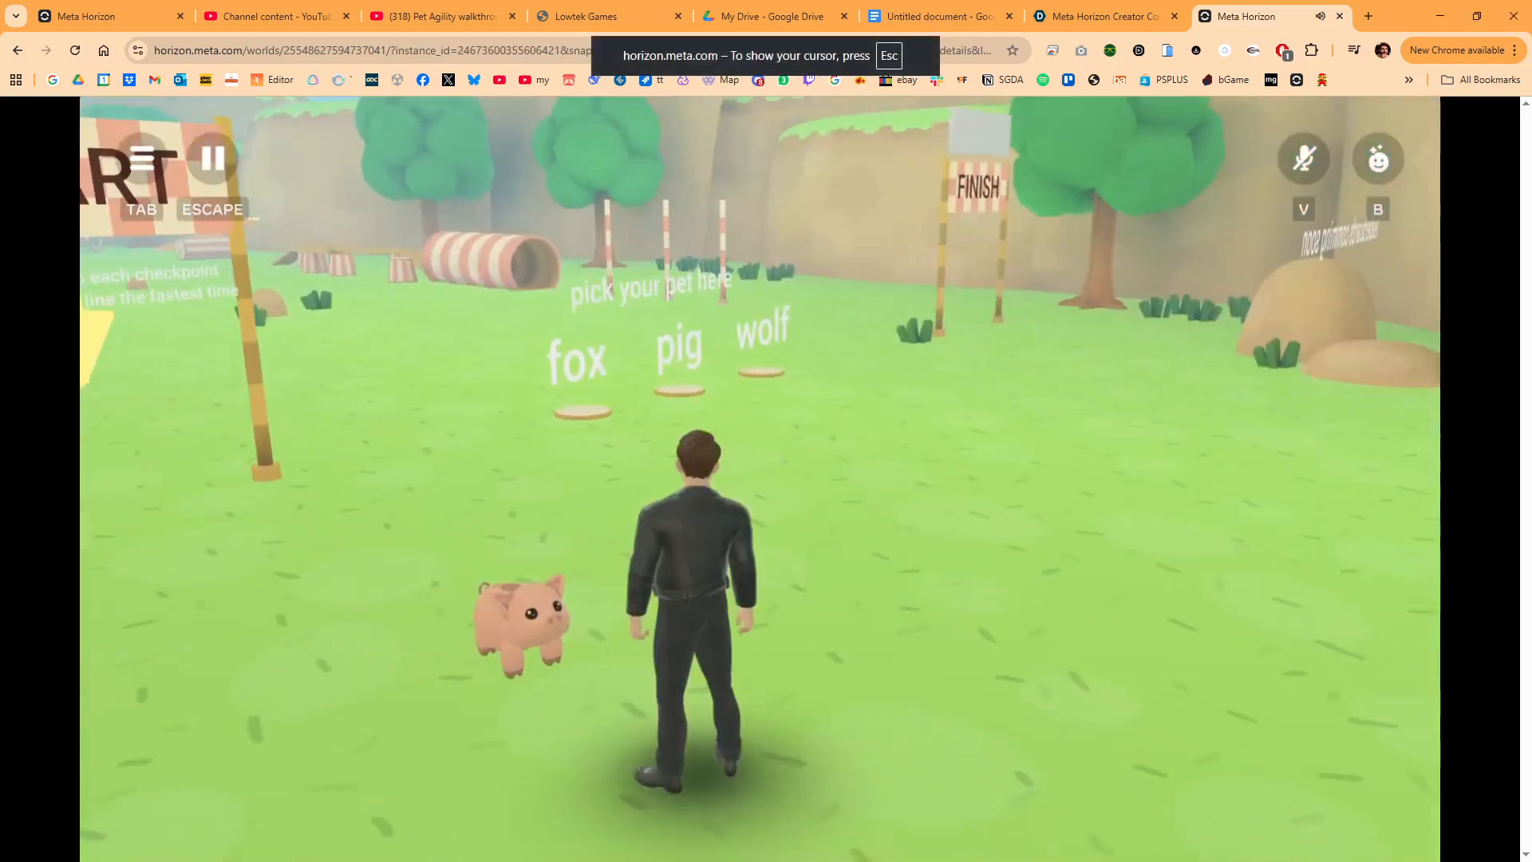
key(w)
key(w)
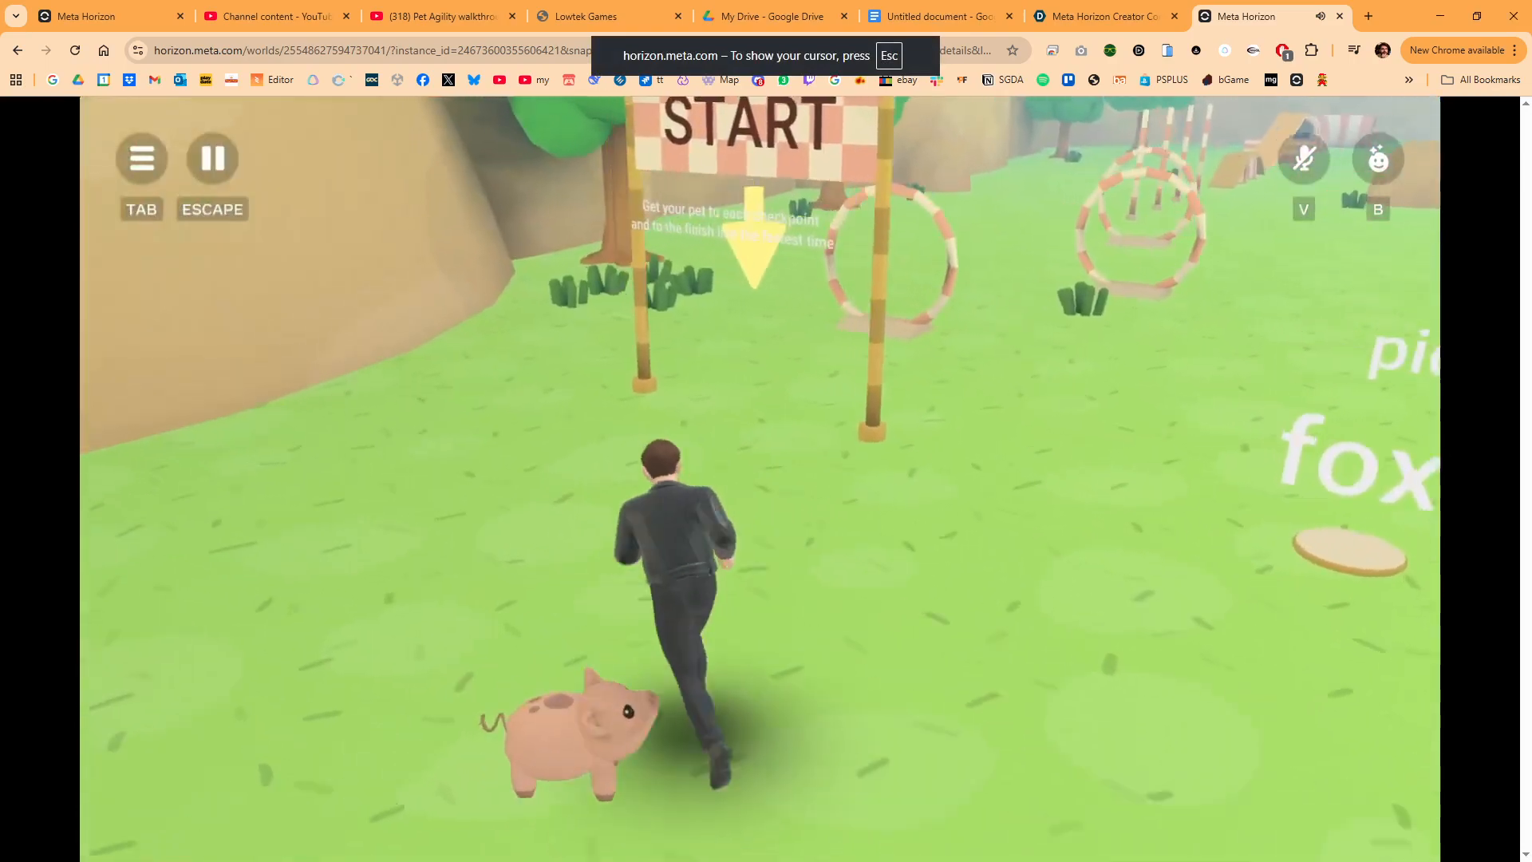
key(w)
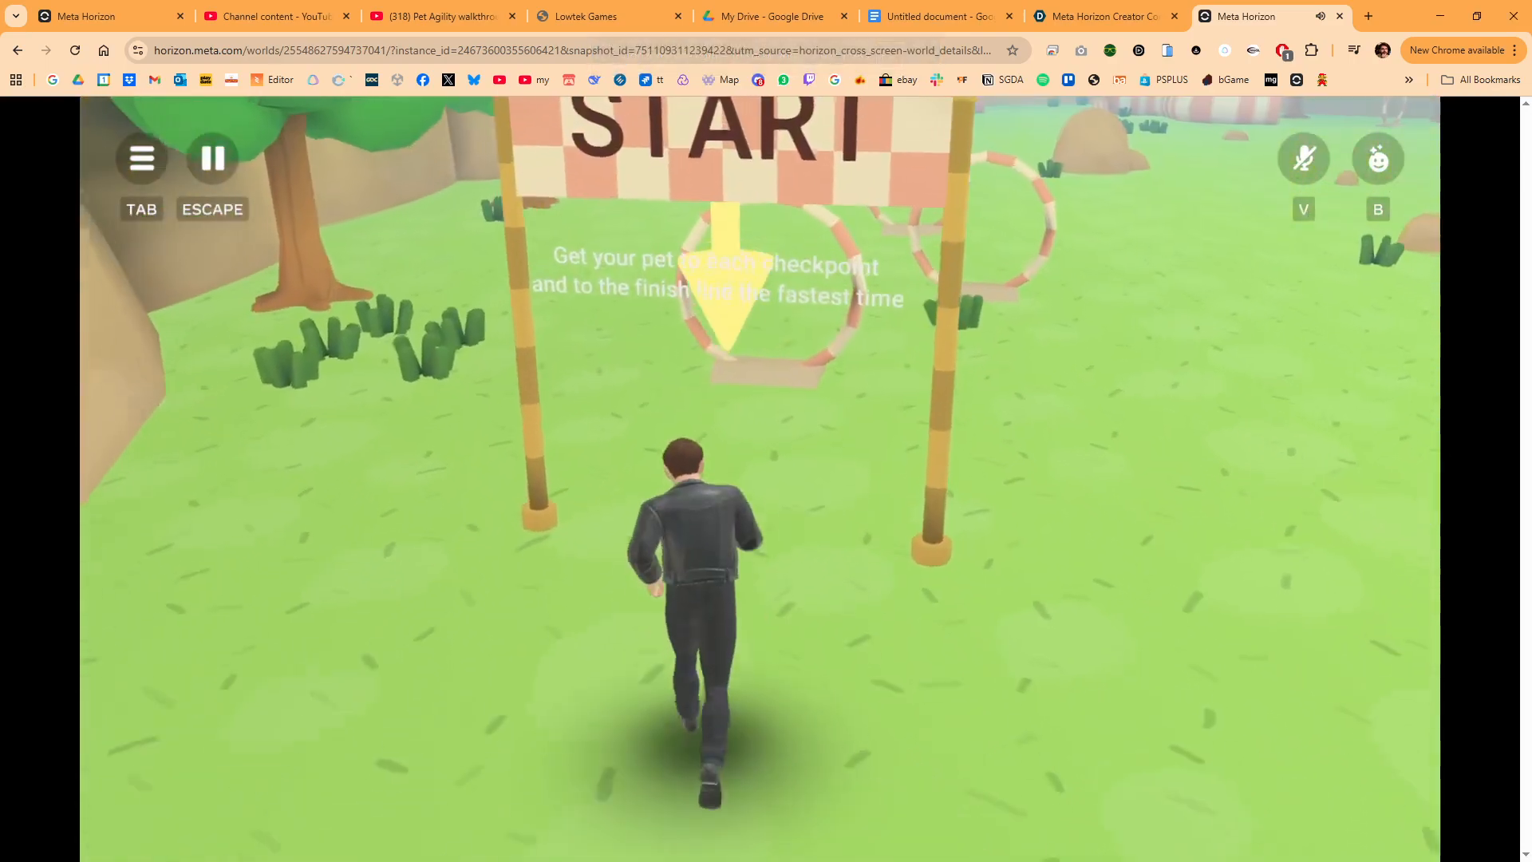
key(w)
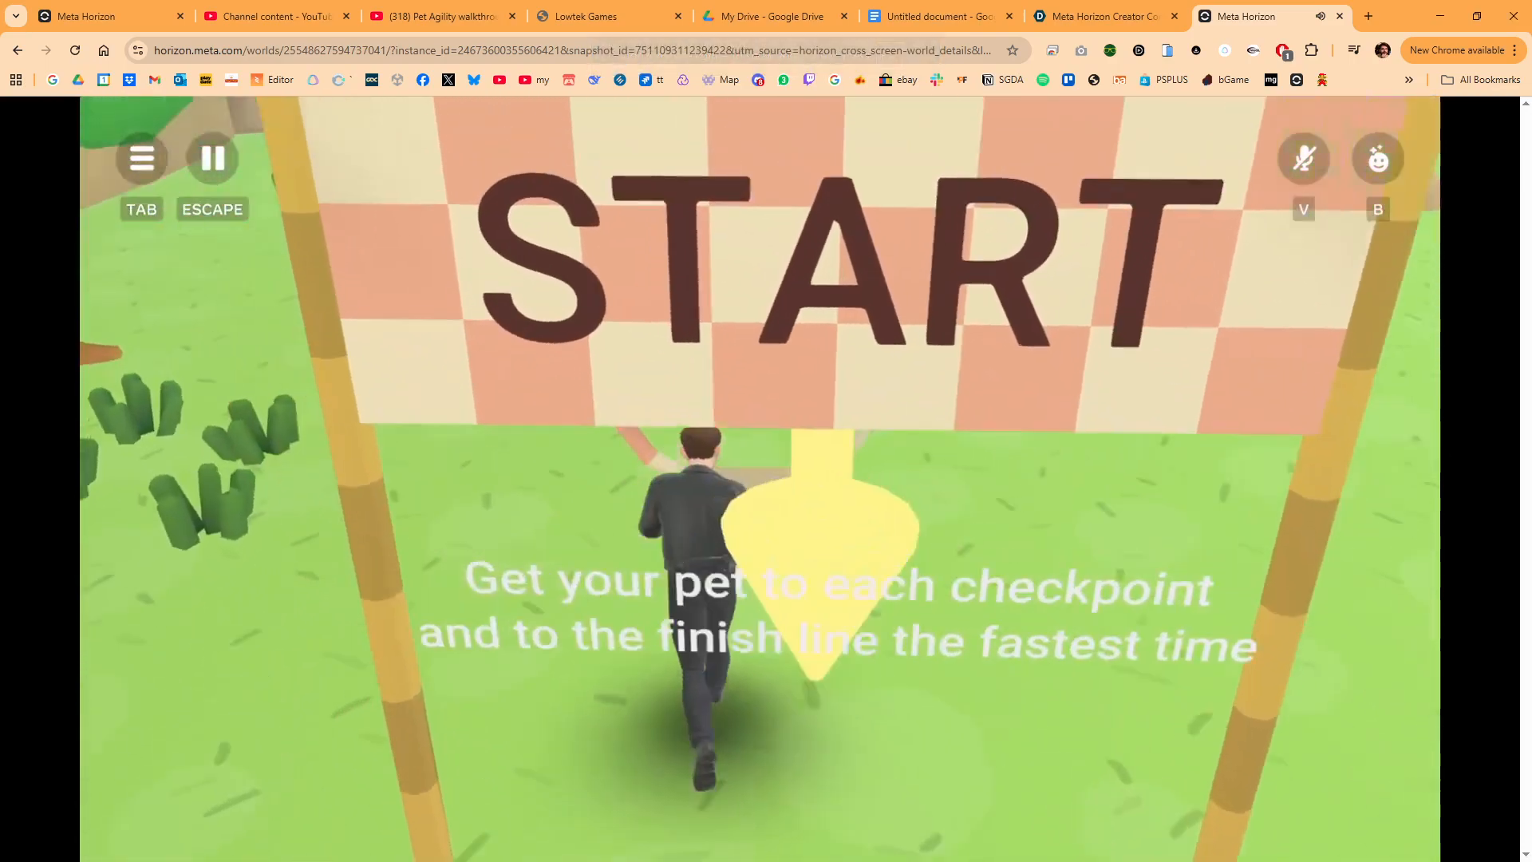
Lead the pig through the striped hoops and weave it between the striped poles, following the yellow checkpoint arrow
key(w)
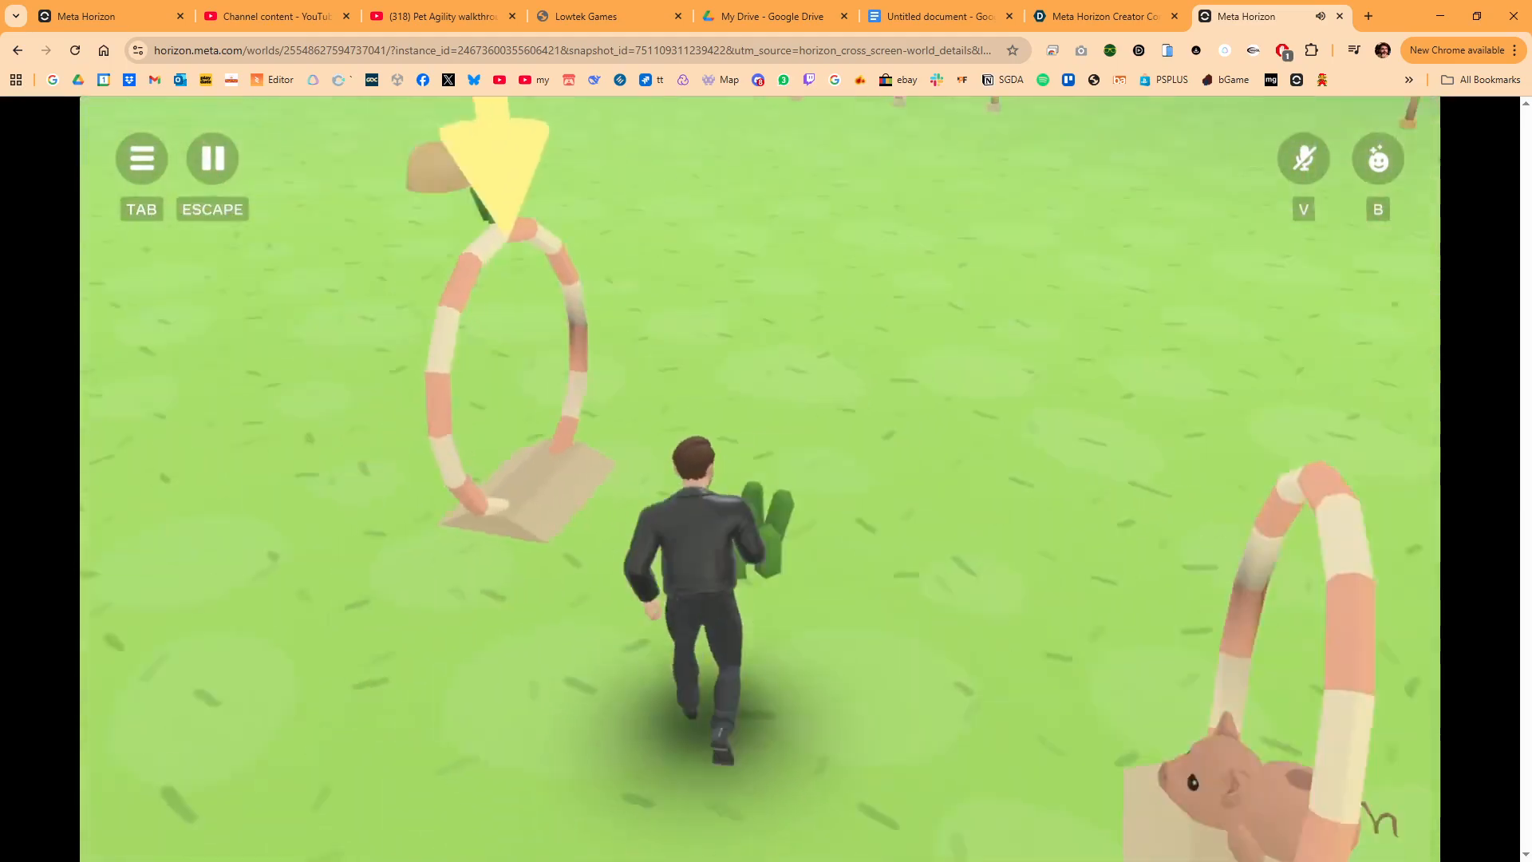
key(w)
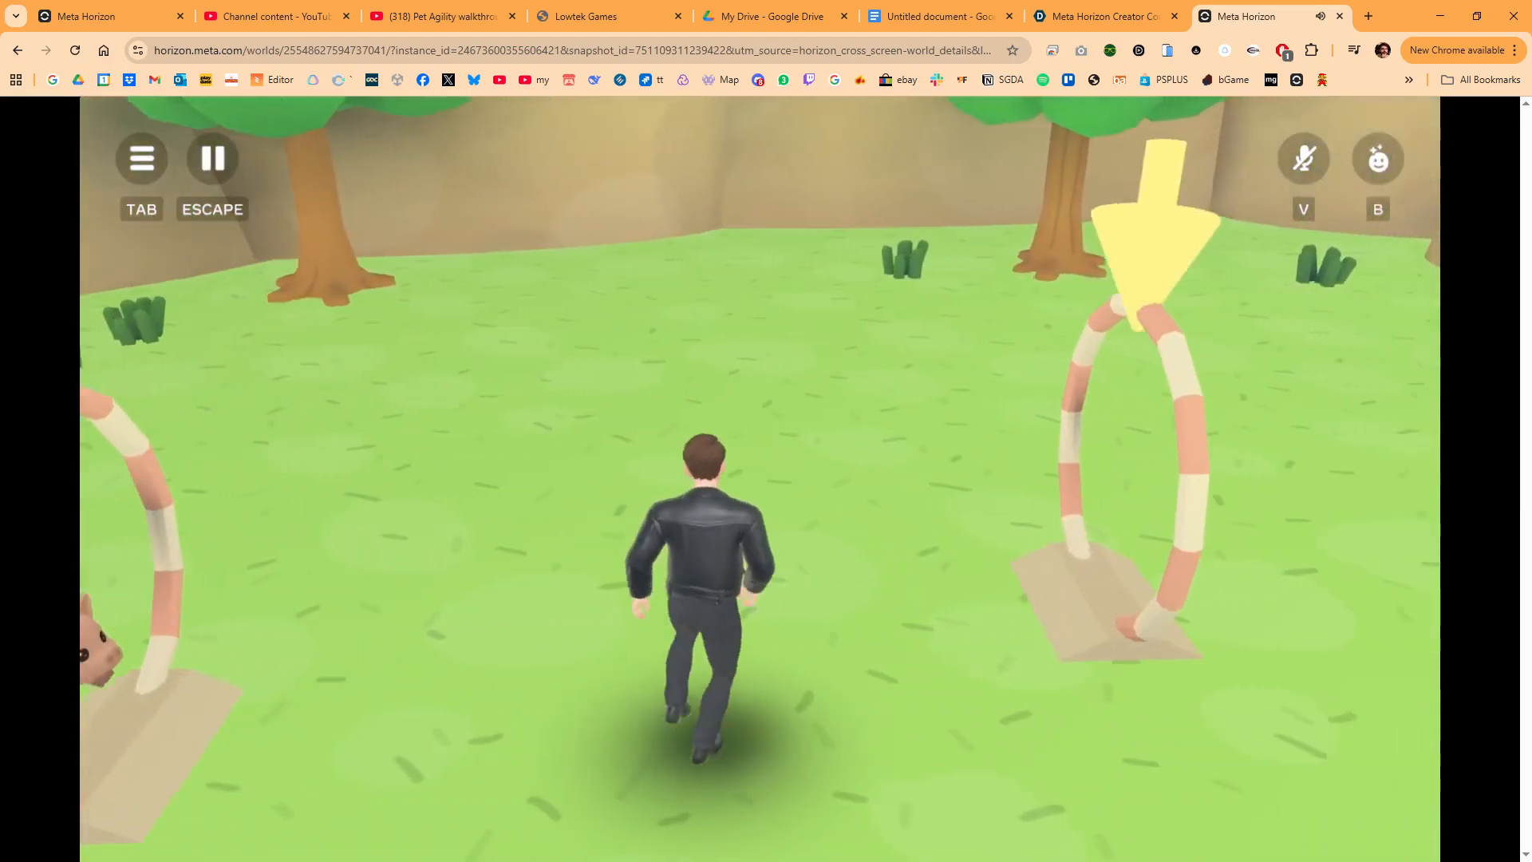
key(w)
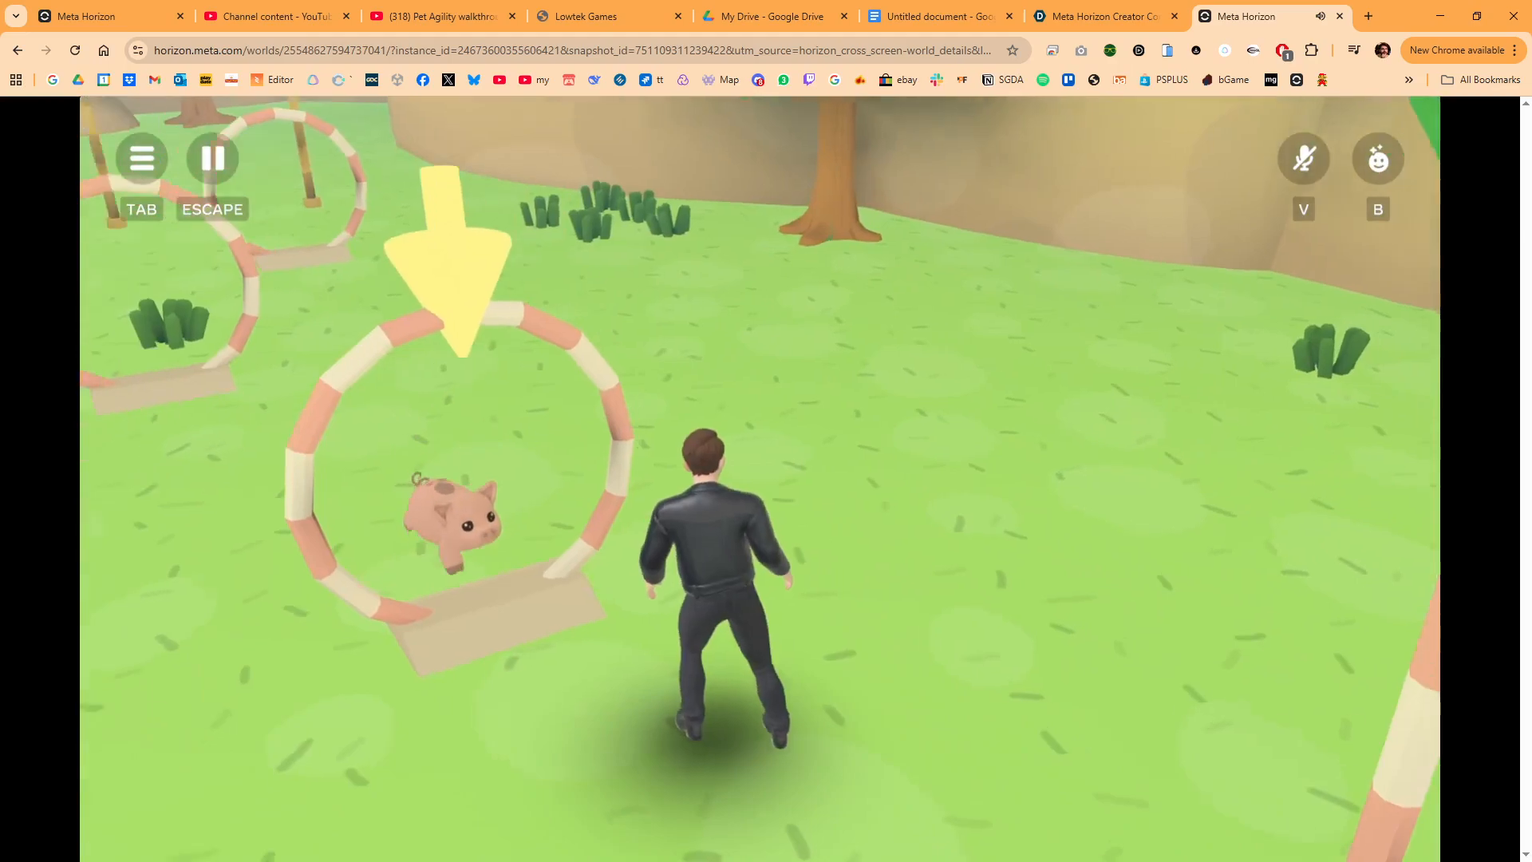
key(w)
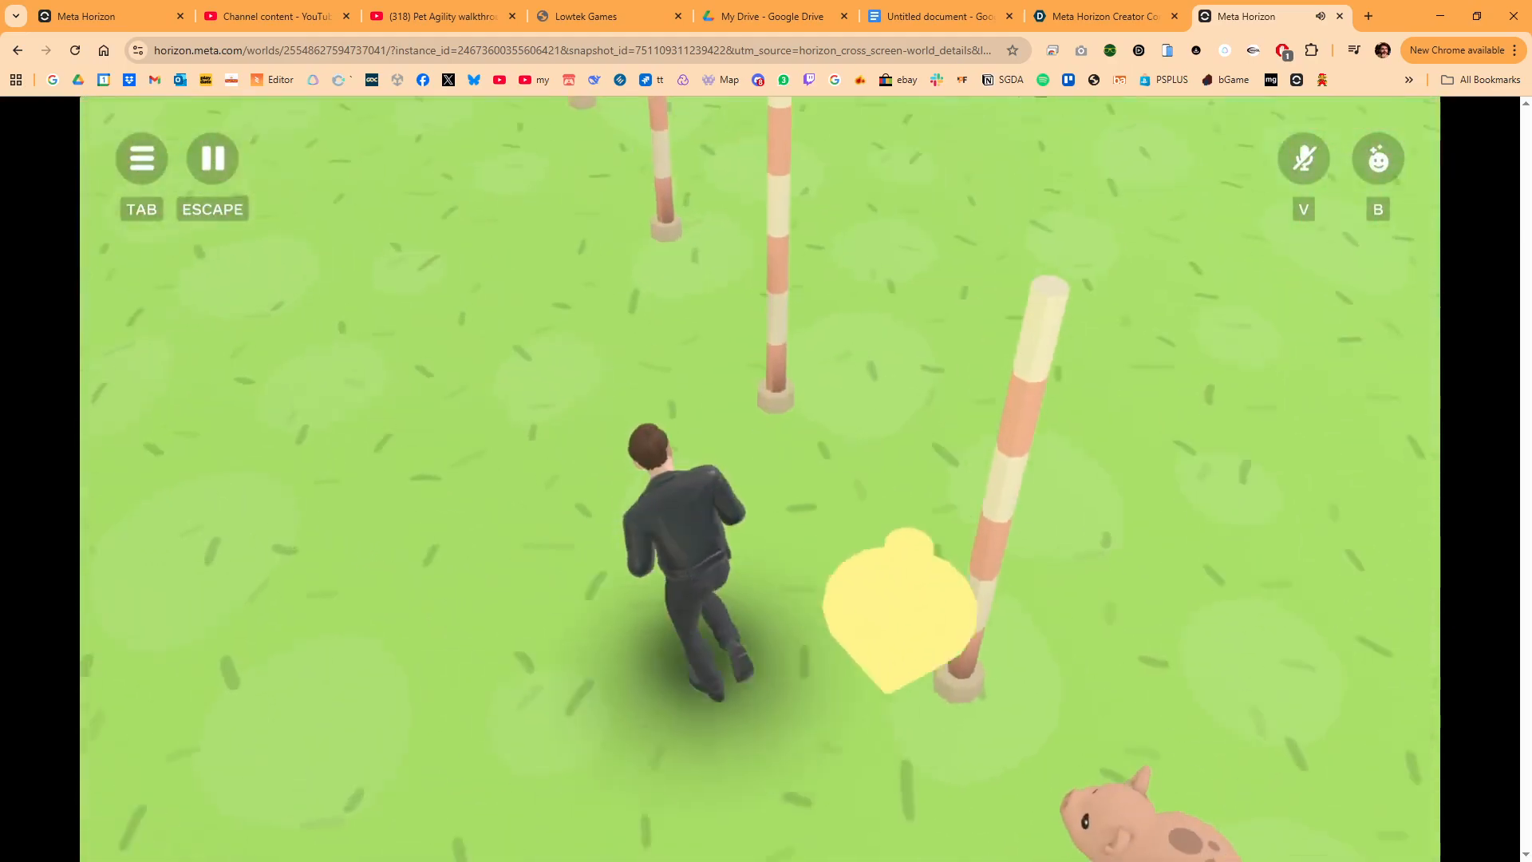
key(w)
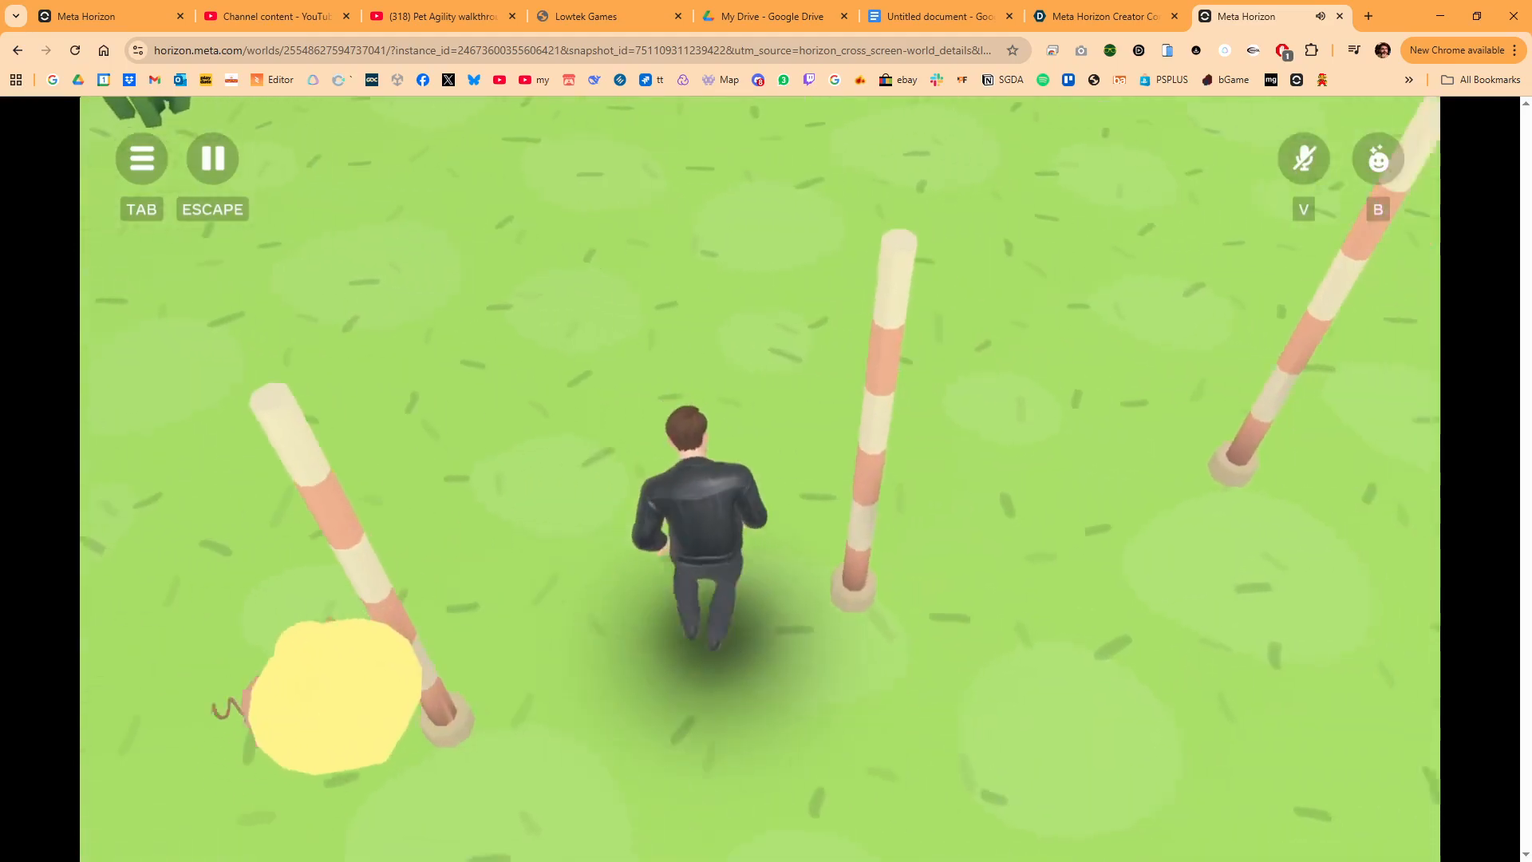
key(w)
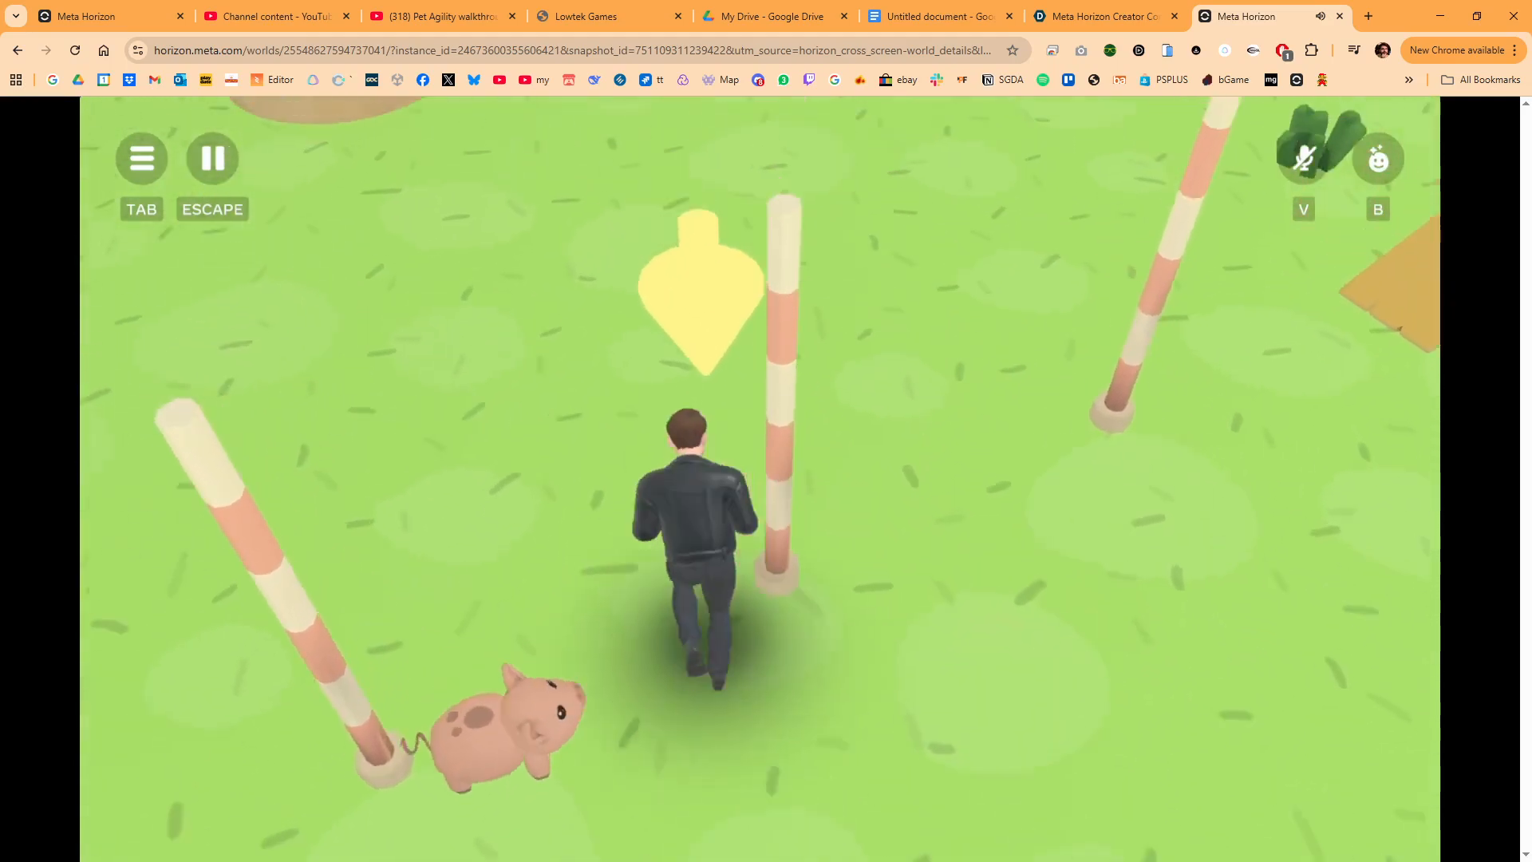
key(w)
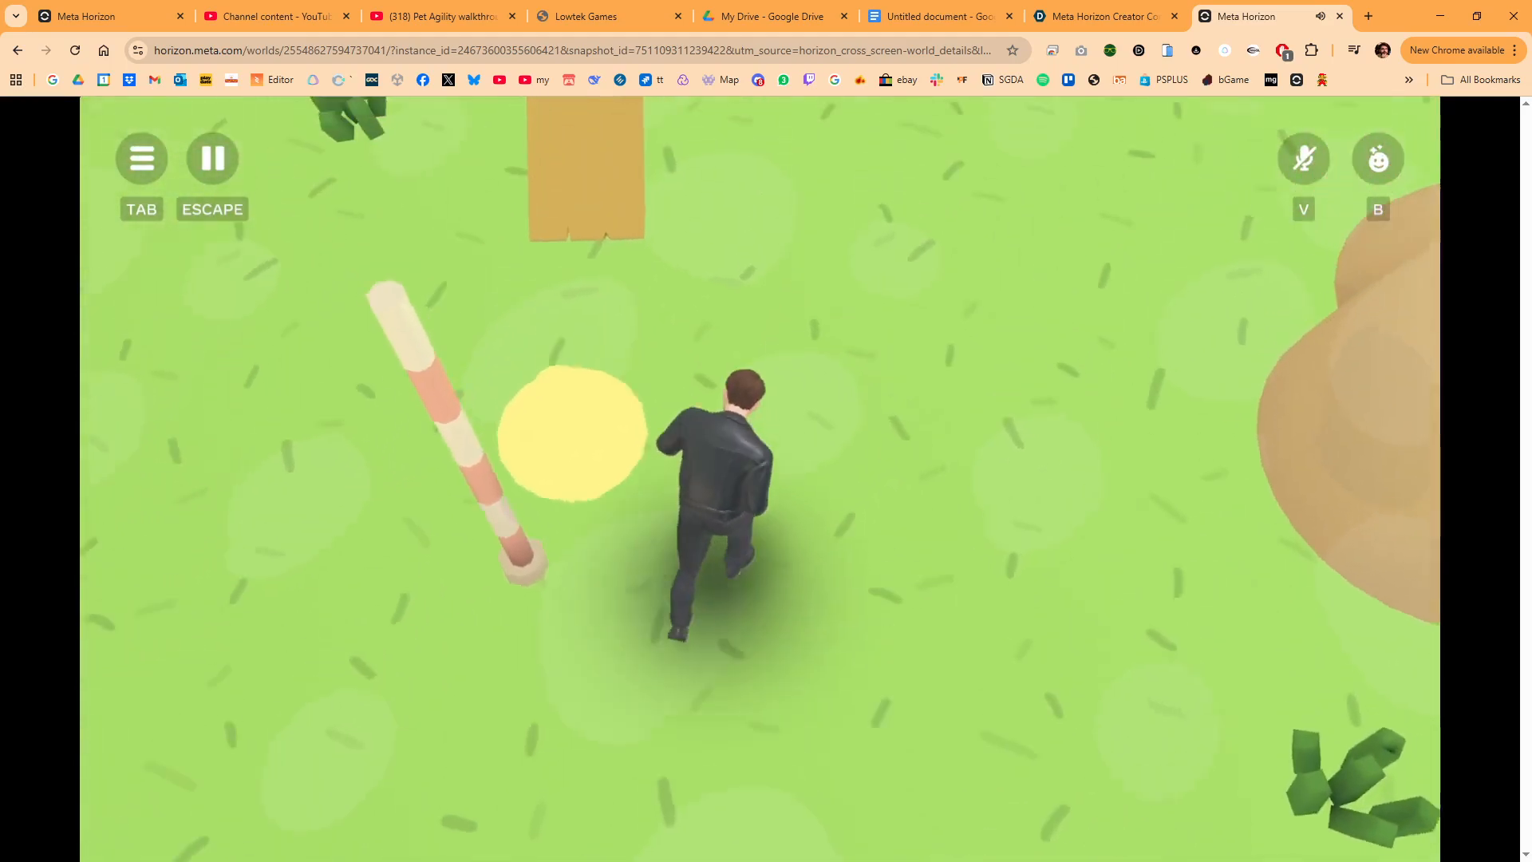
Run along the wooden ramp and across the seesaw plank with the pig following to each checkpoint
key(w)
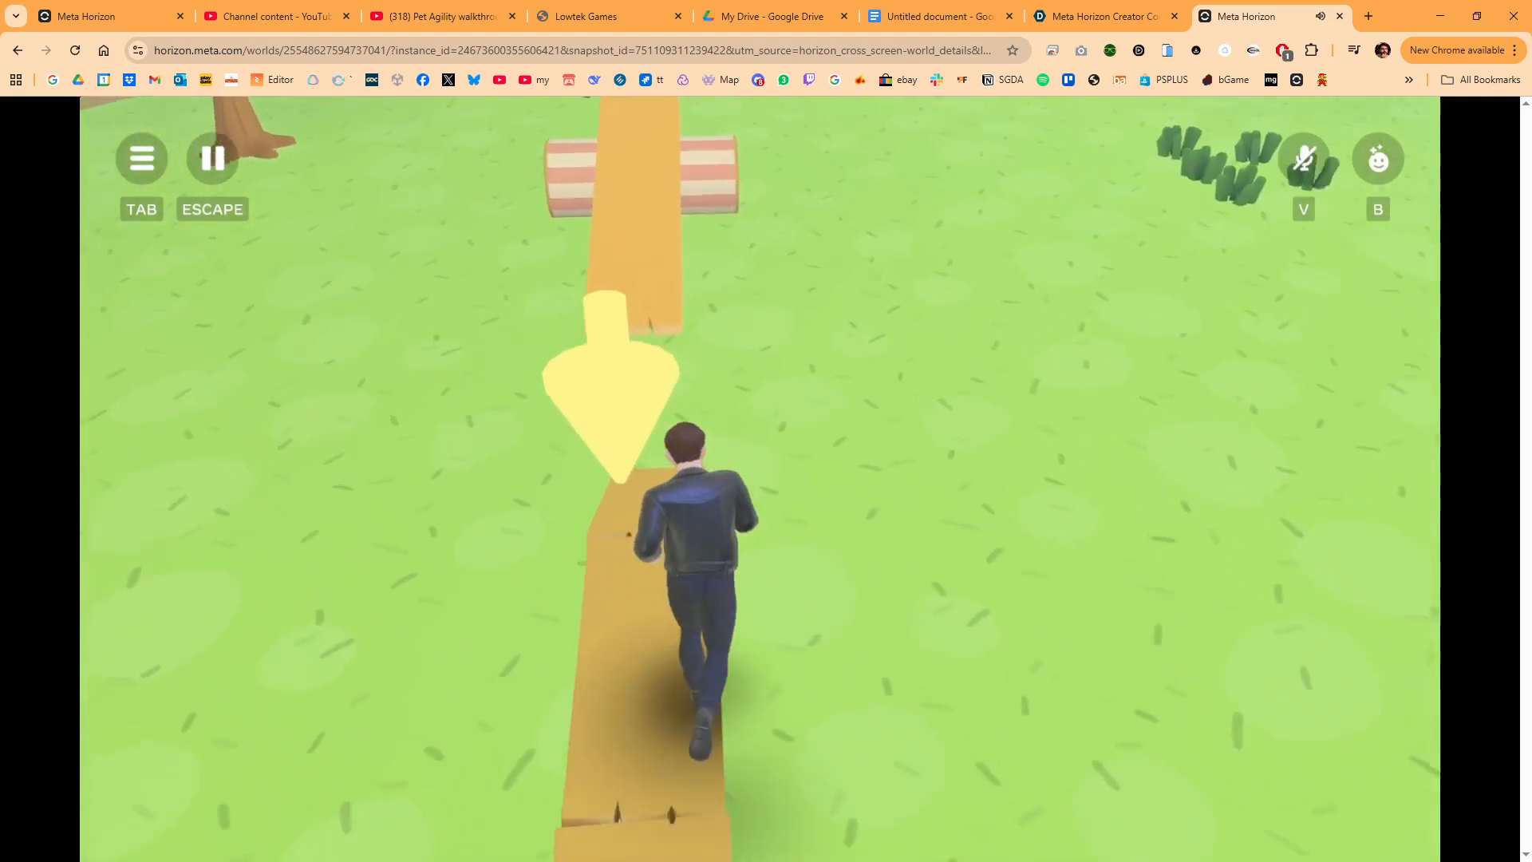
key(w)
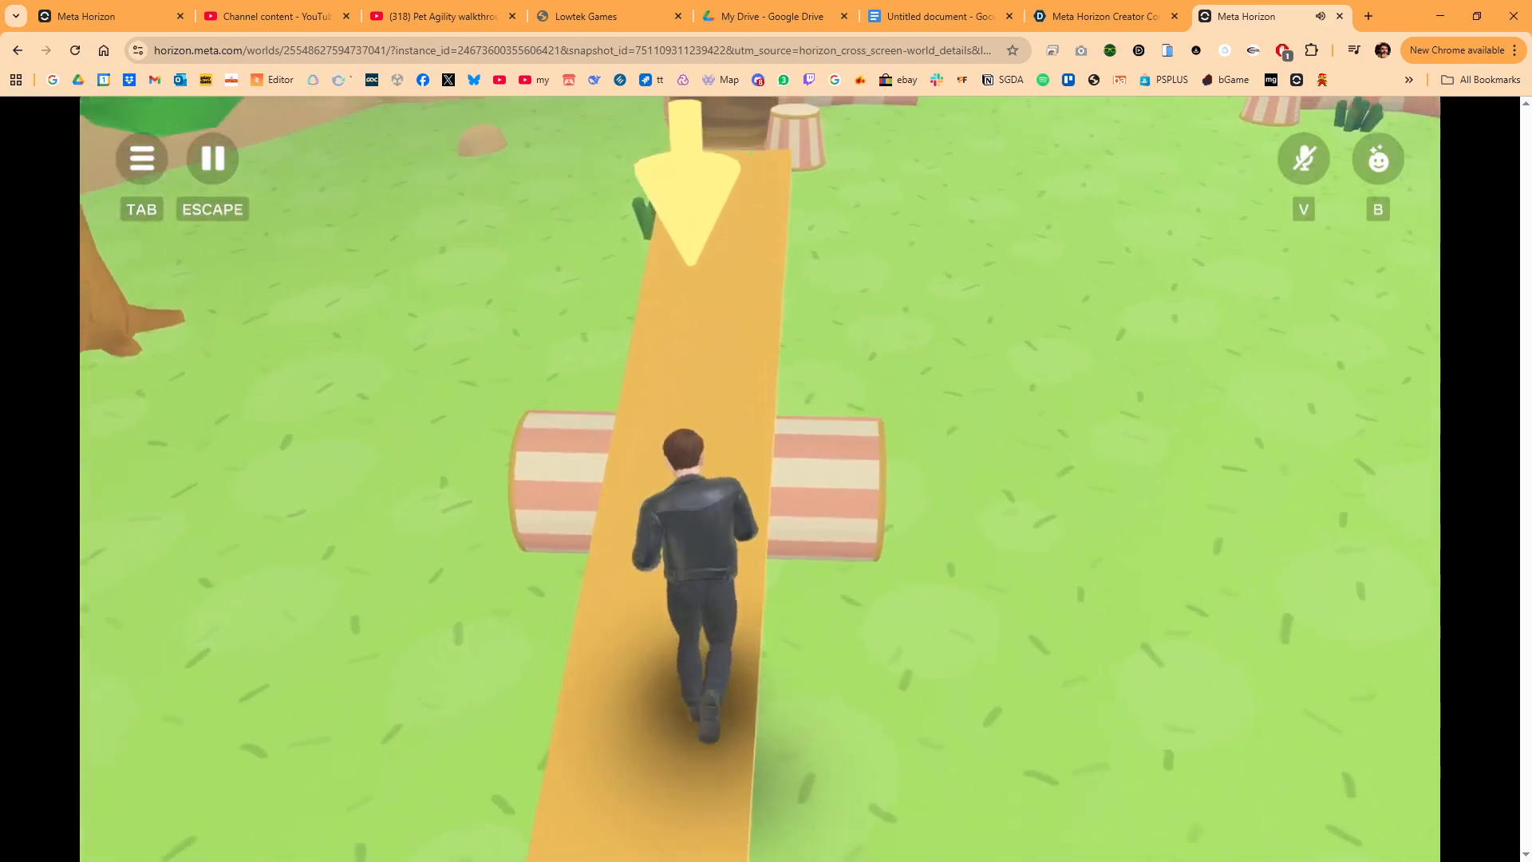
key(w)
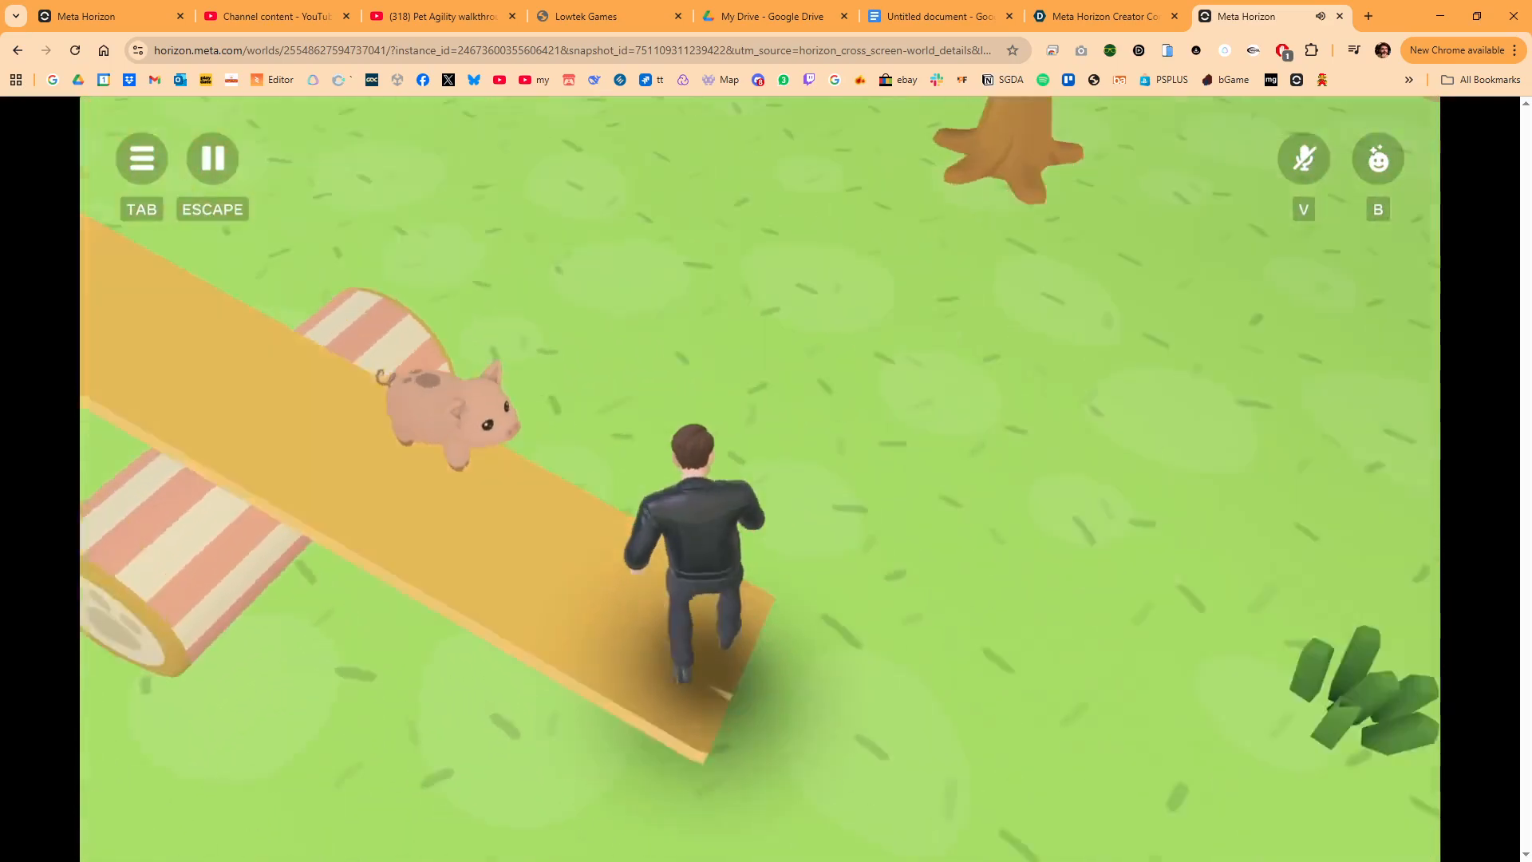
Guide the pig to the curved striped tunnels and through their checkpoints
key(w)
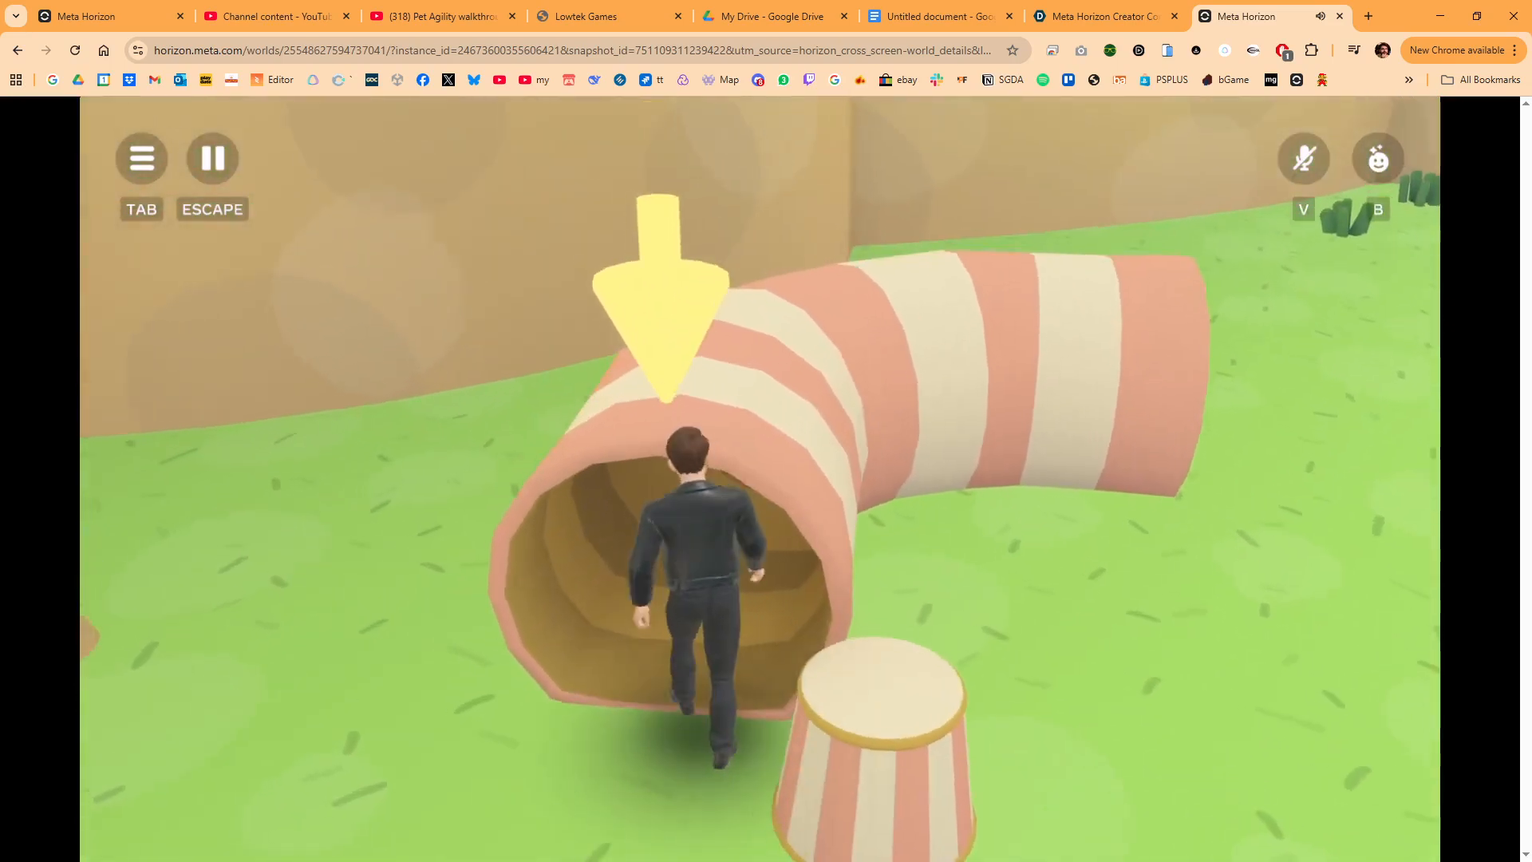
key(w)
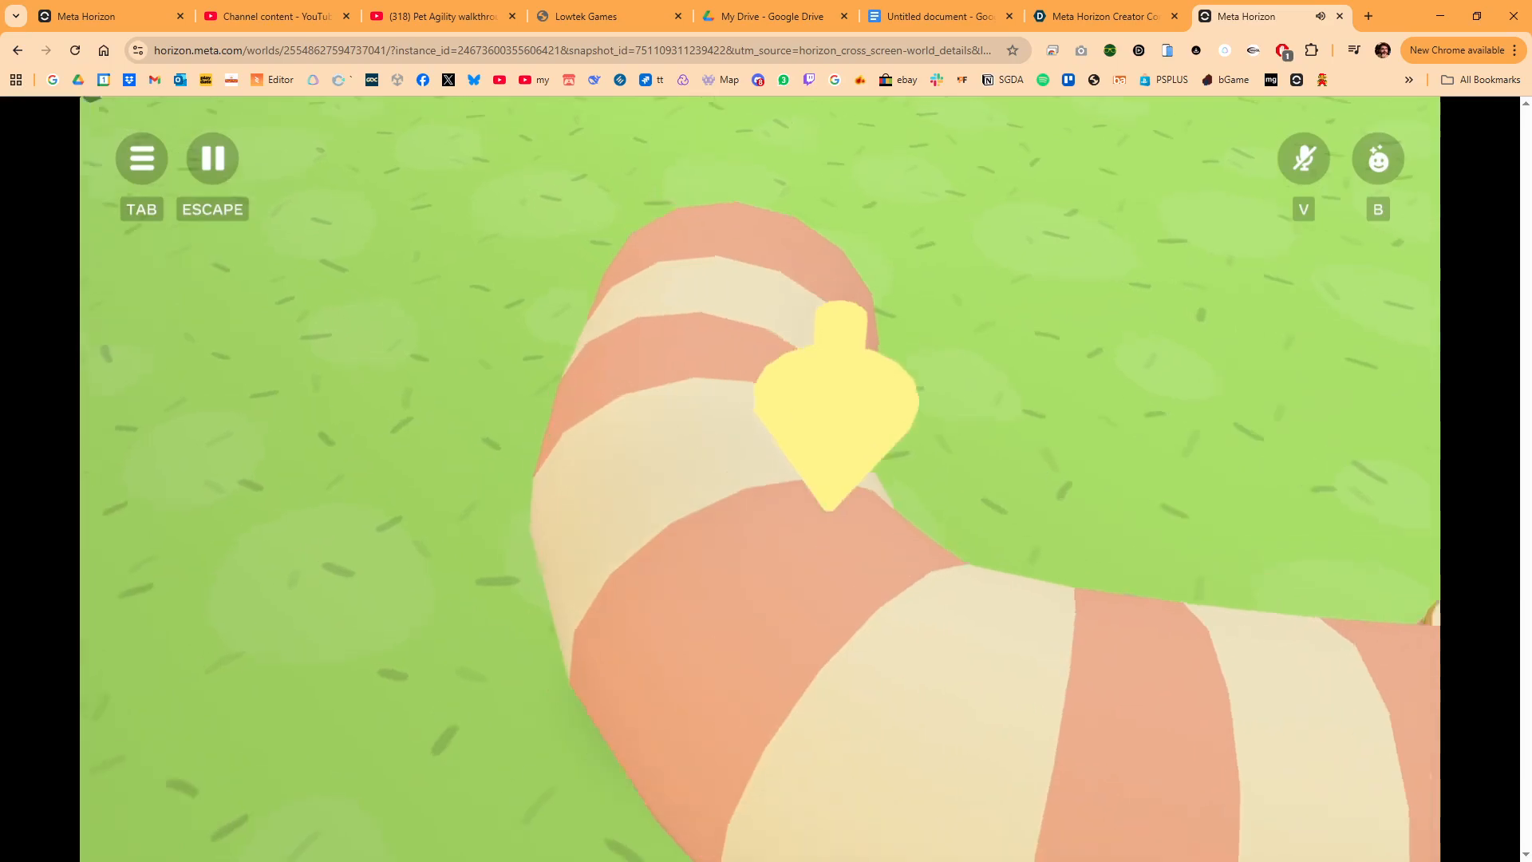
key(w)
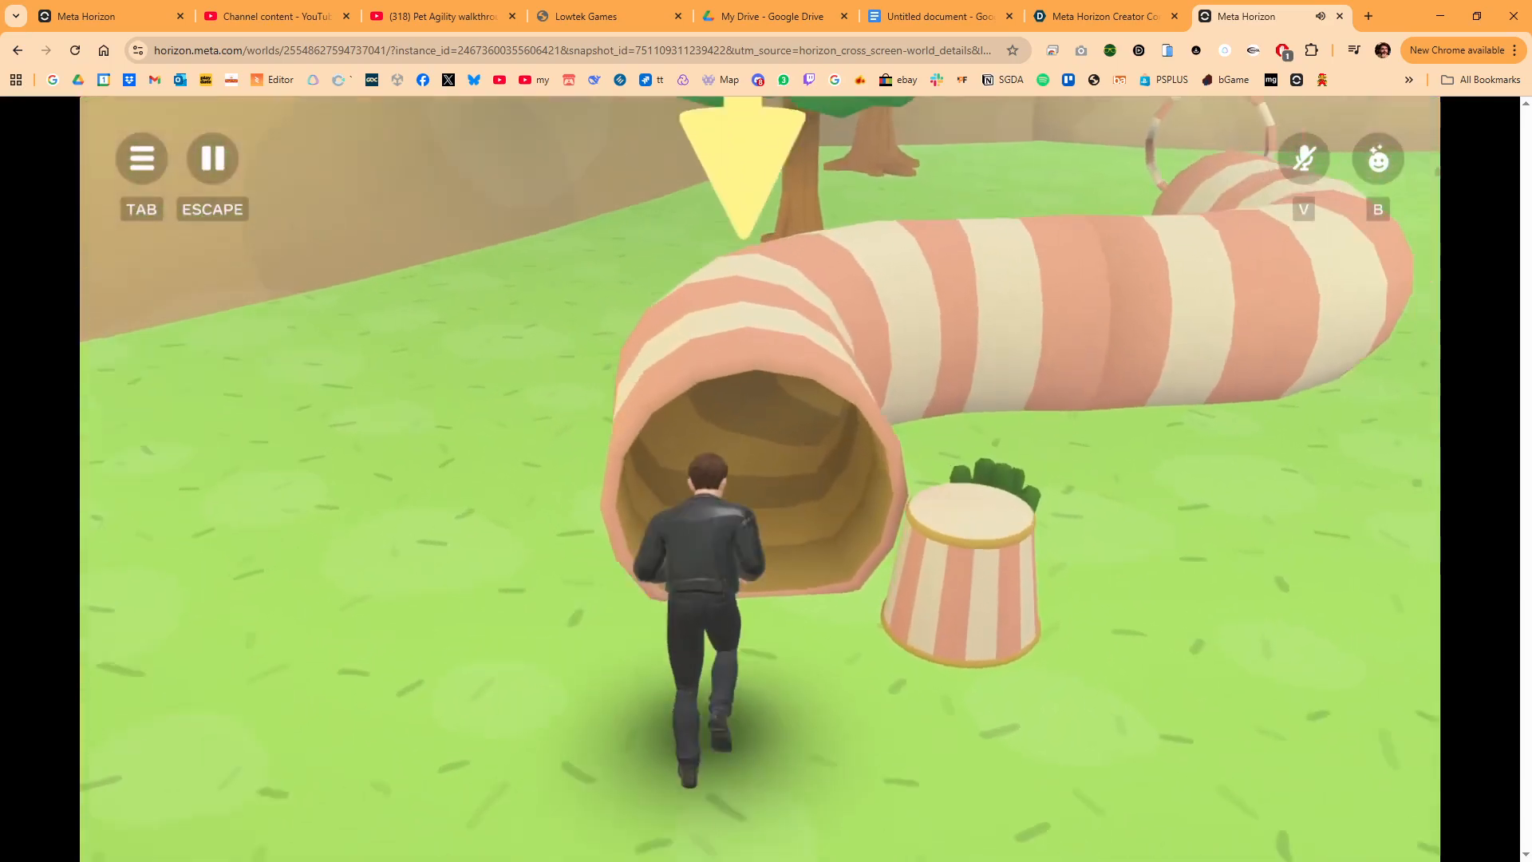
key(w)
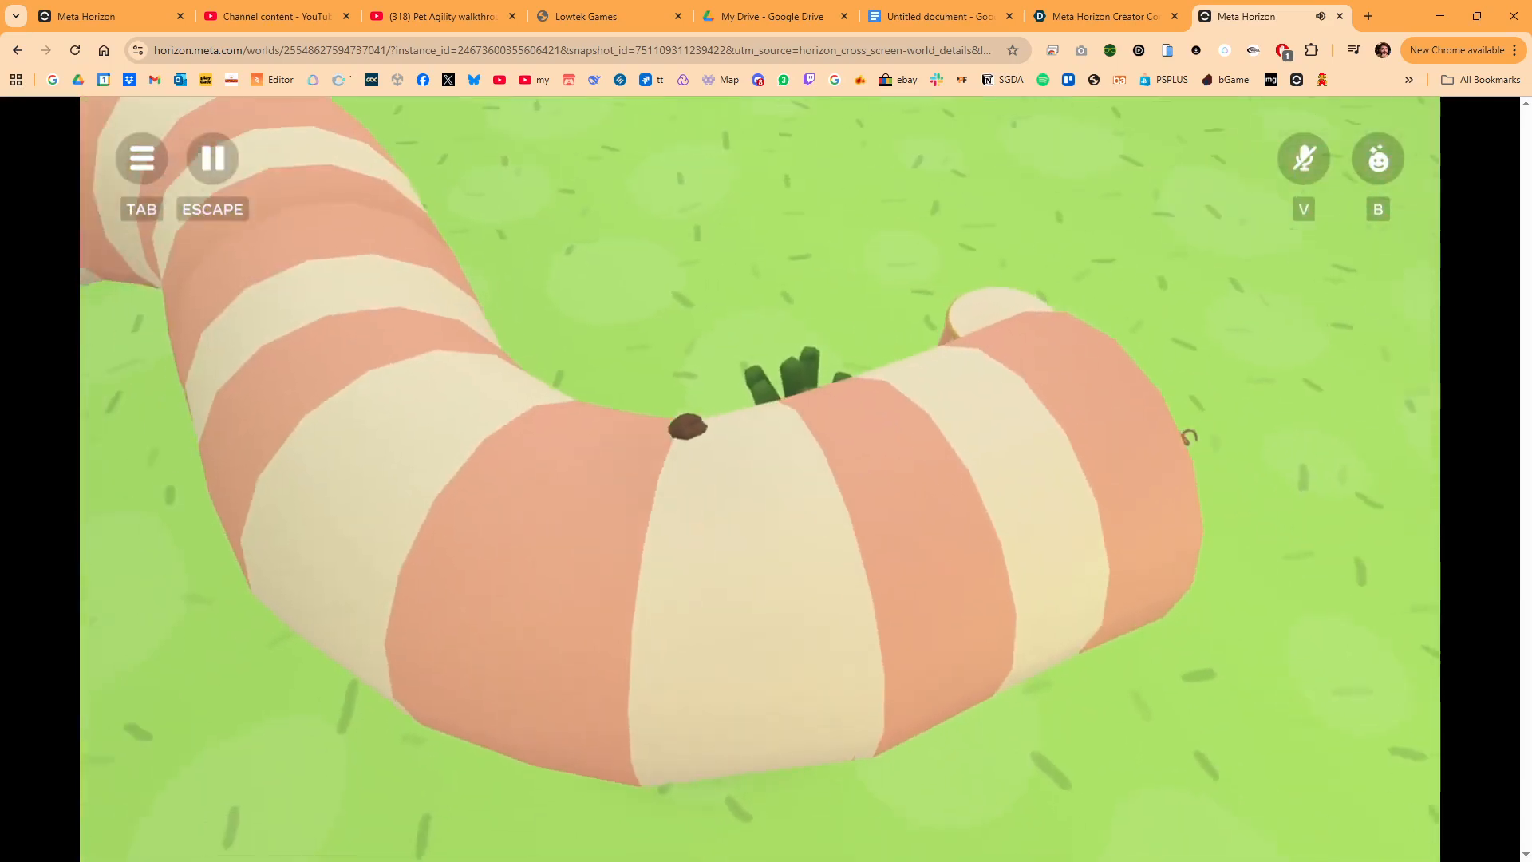
key(w)
key(w)
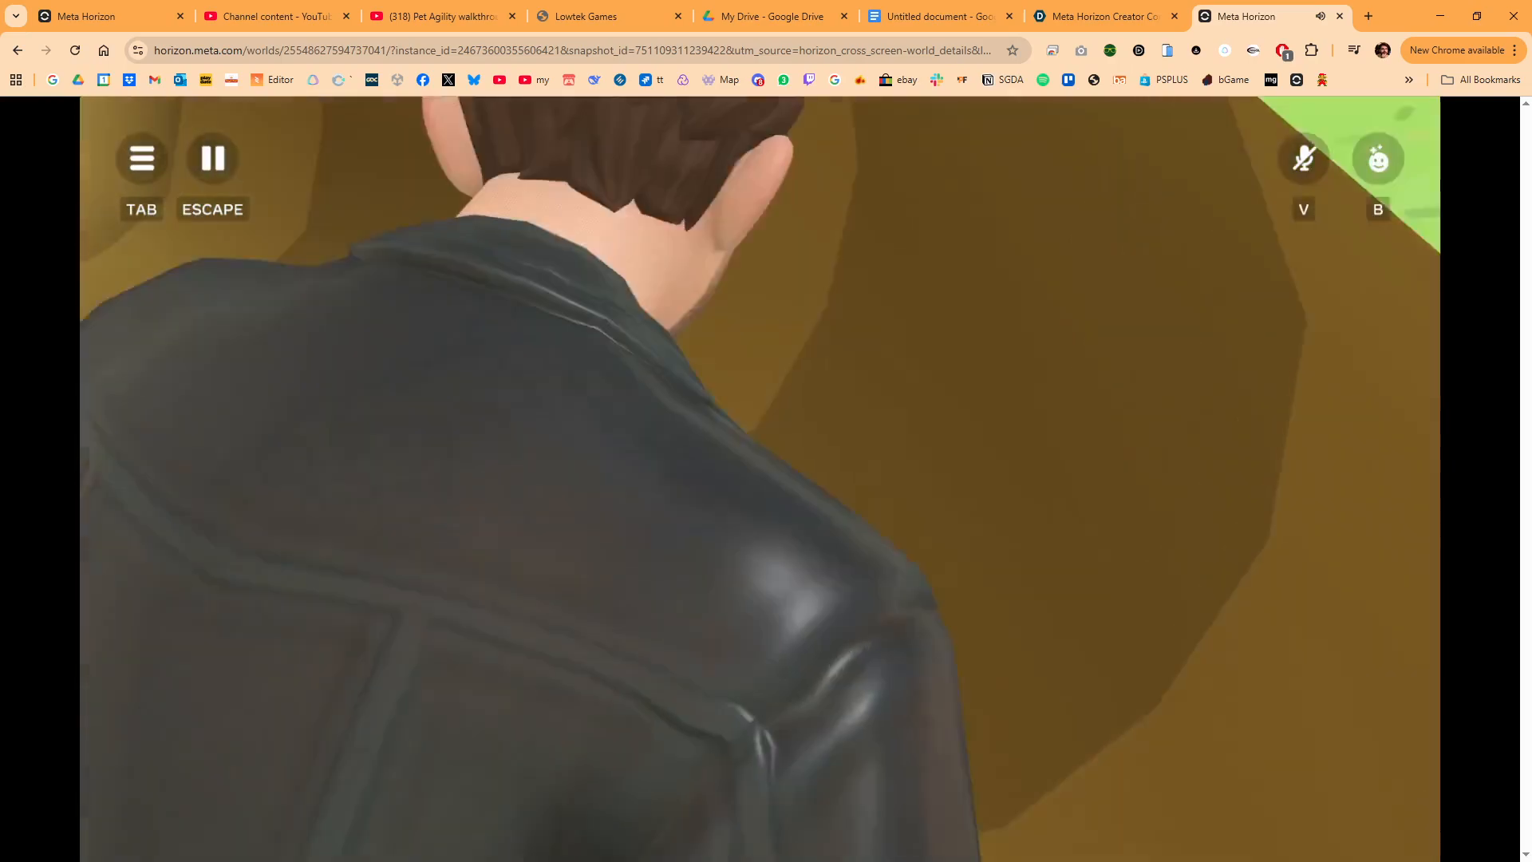
Cross the next seesaw and lead the pig over the raised zigzag planks toward the straight tunnel
key(w)
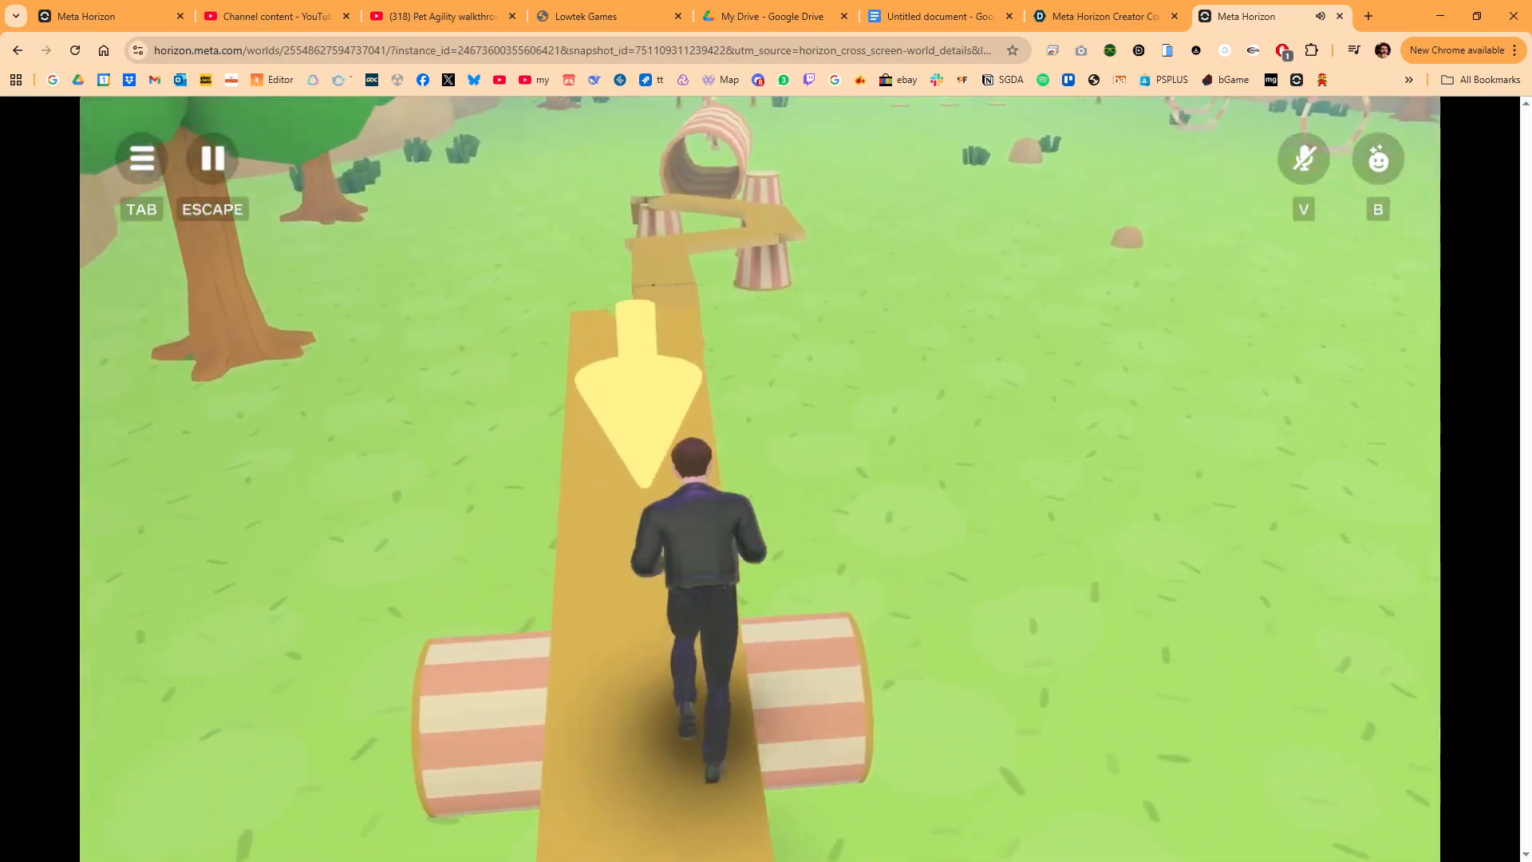
key(w)
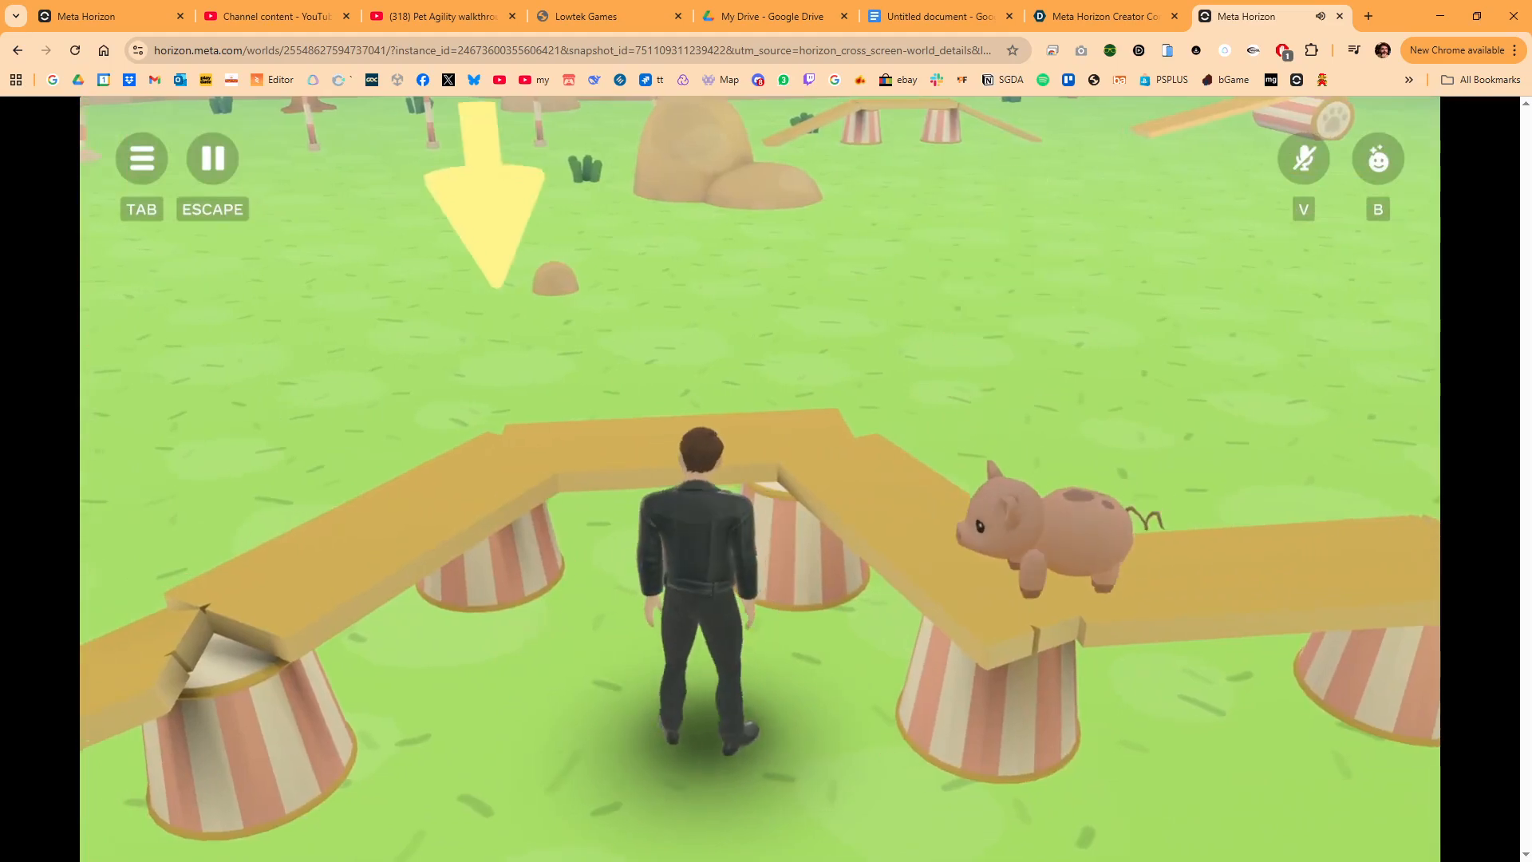
key(w)
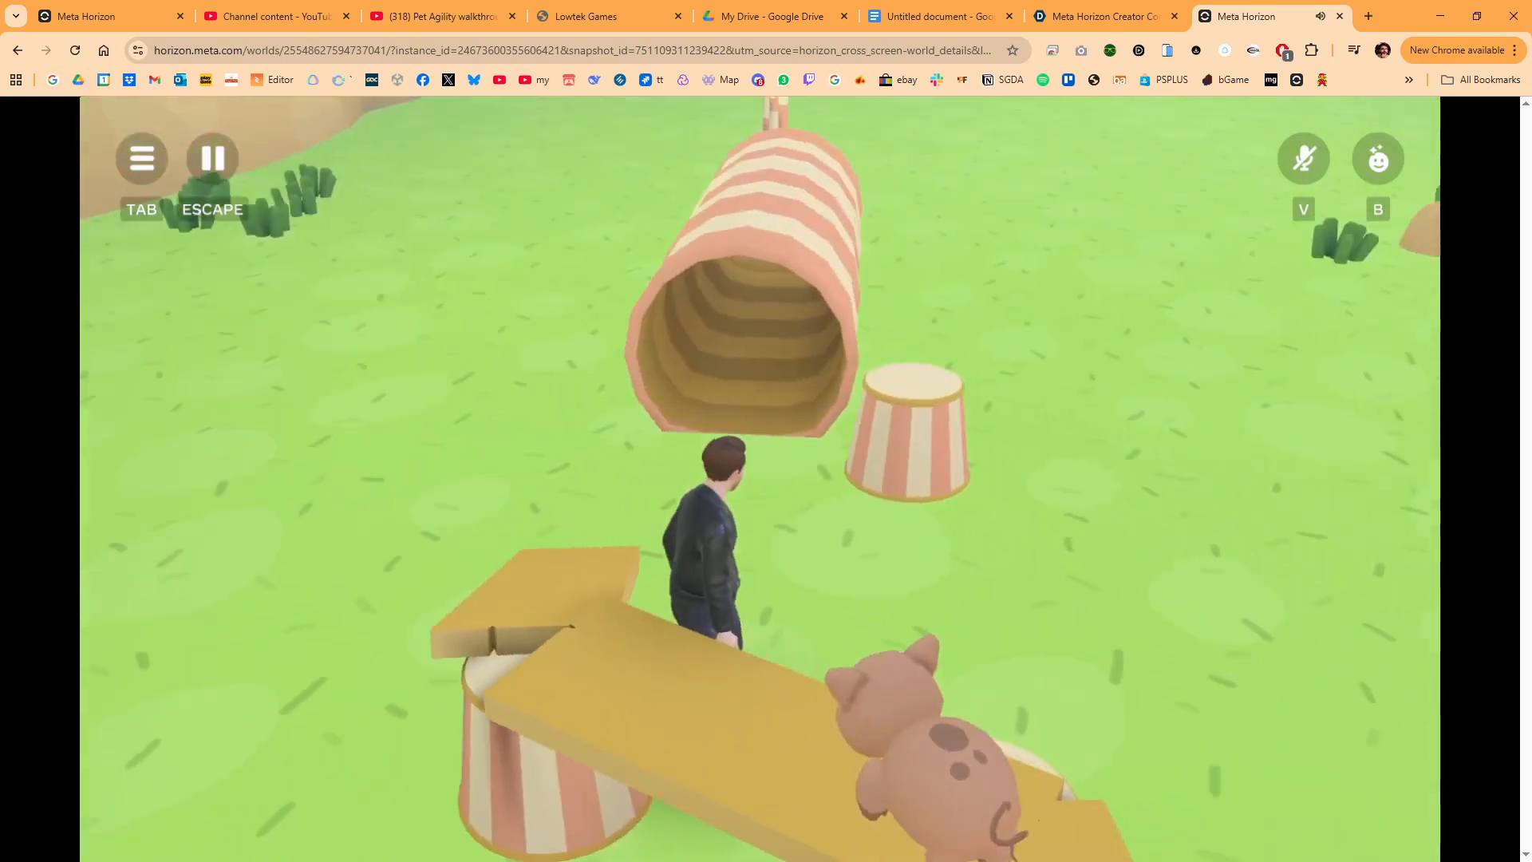
Take the pig past the straight striped tunnel and through the last row of weave poles
key(w)
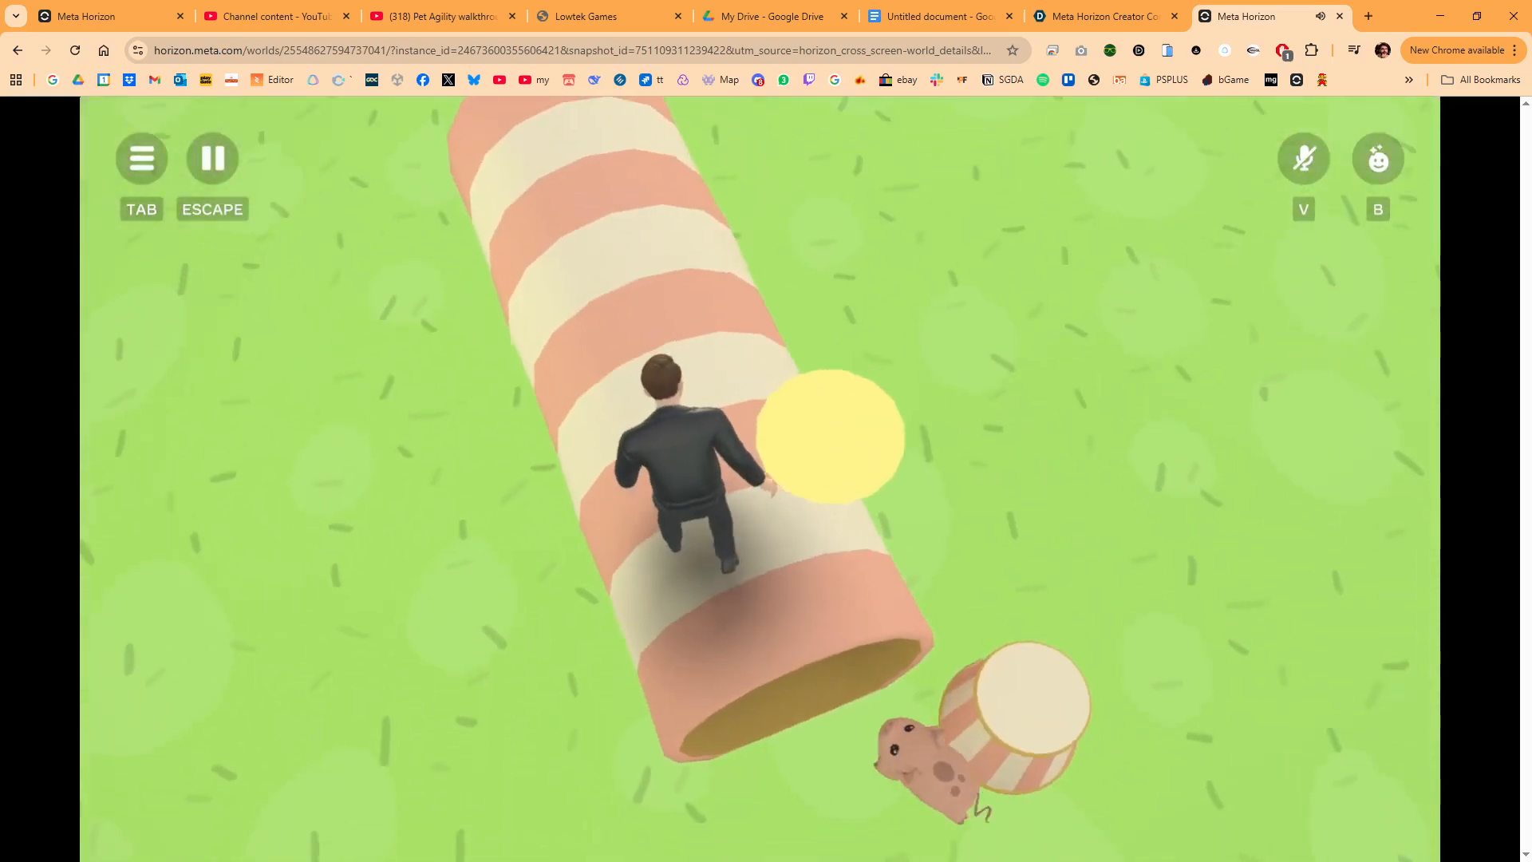
key(w)
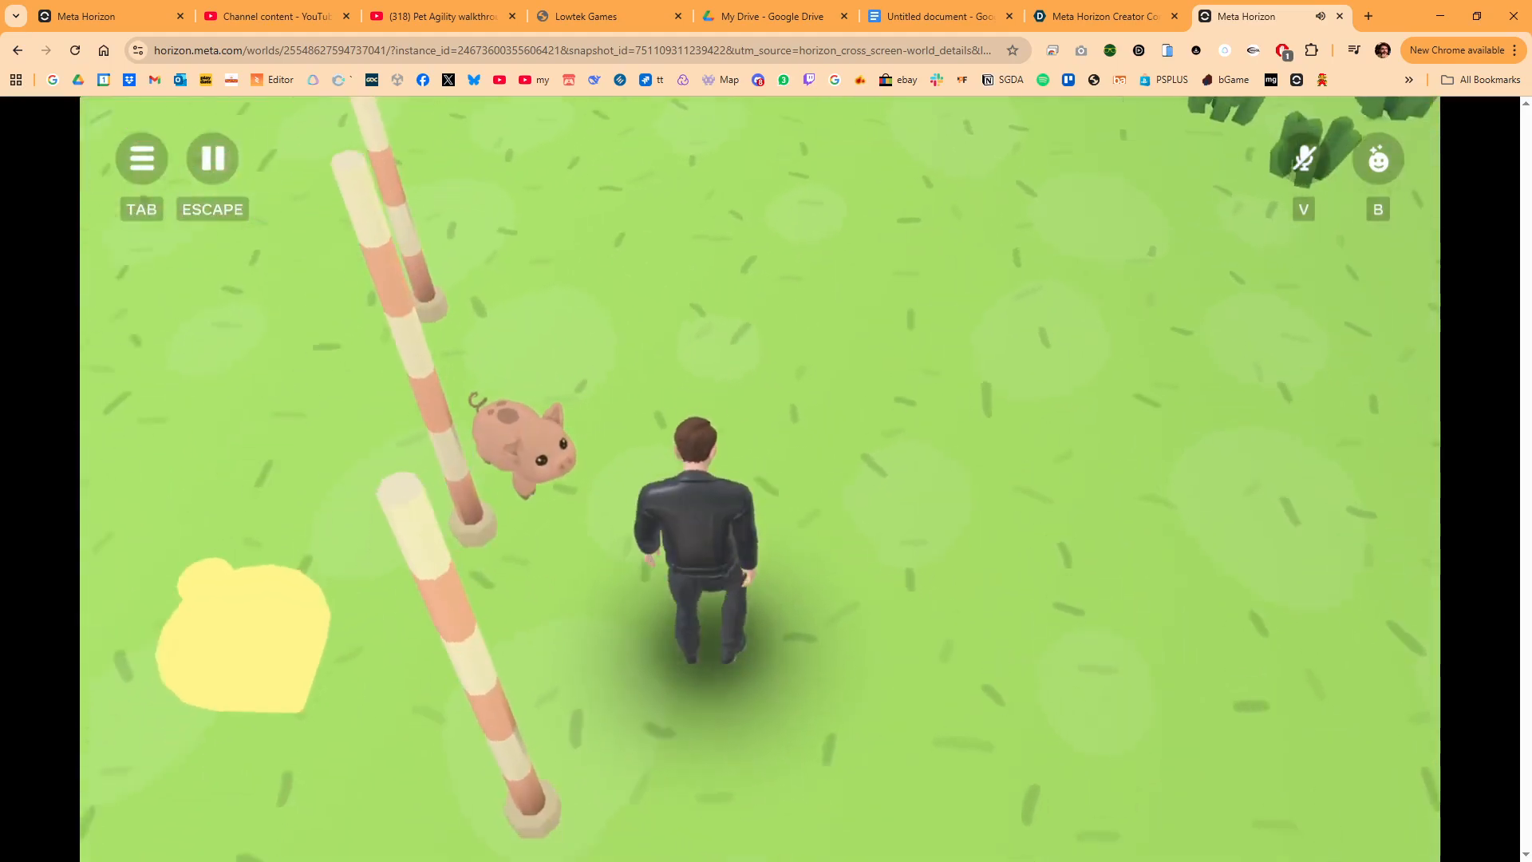
key(w)
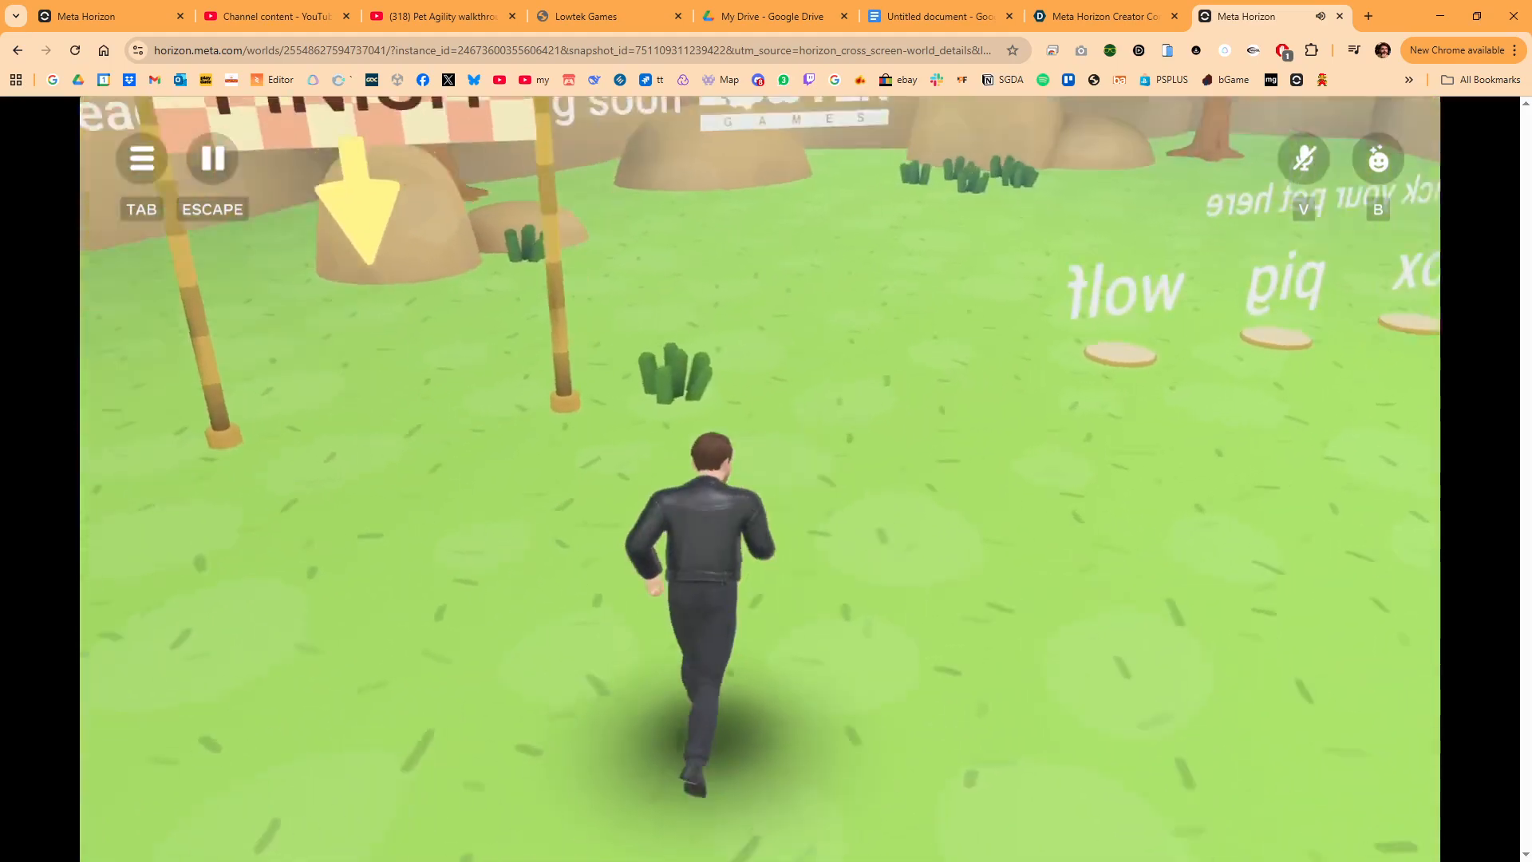
Lead the pig through the FINISH gate, and turn back to view the course time above it
key(w)
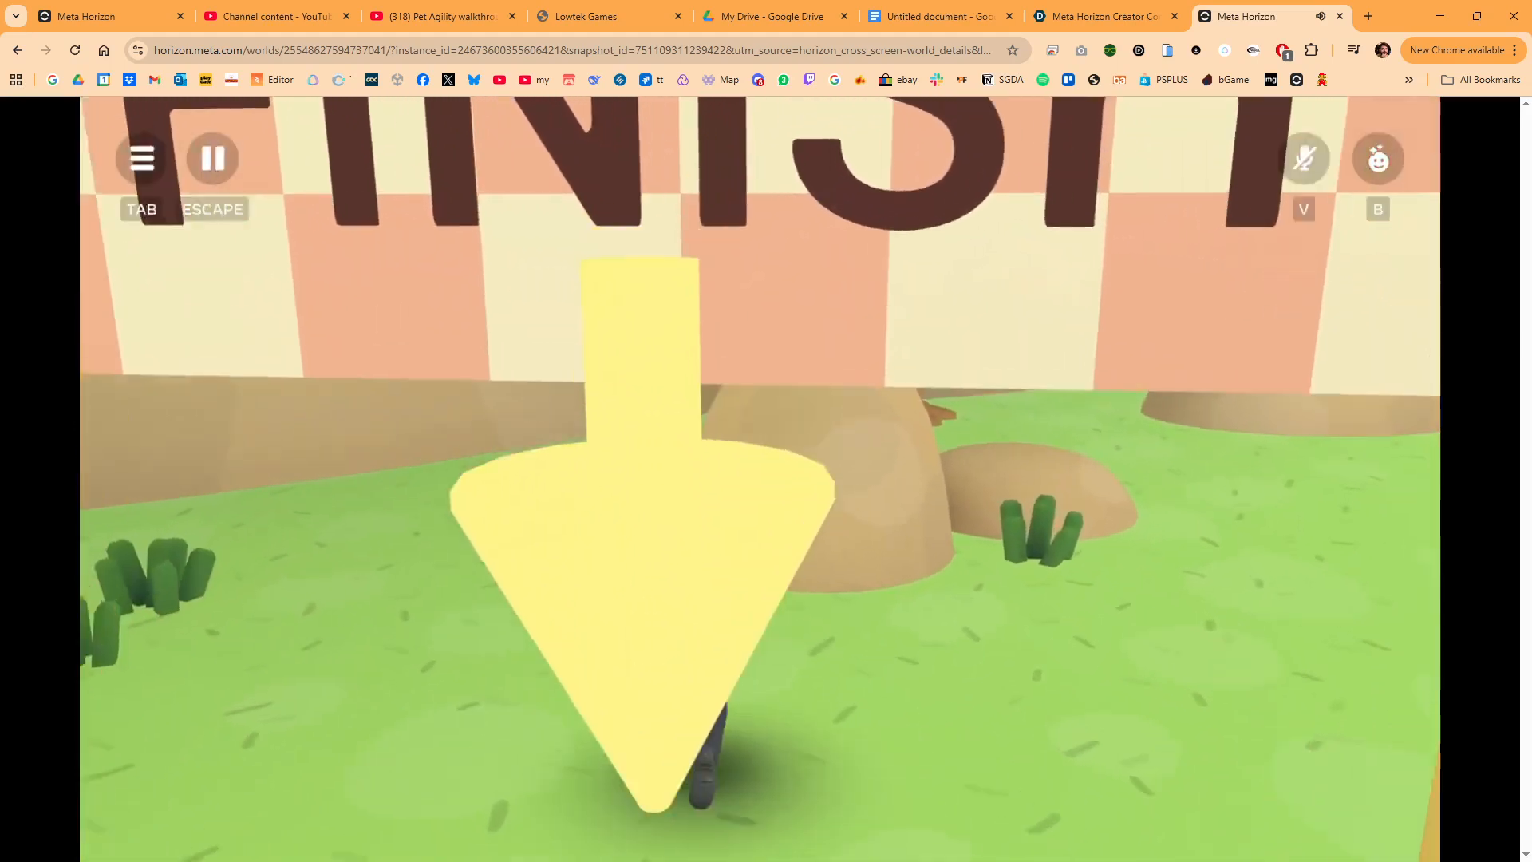
key(w)
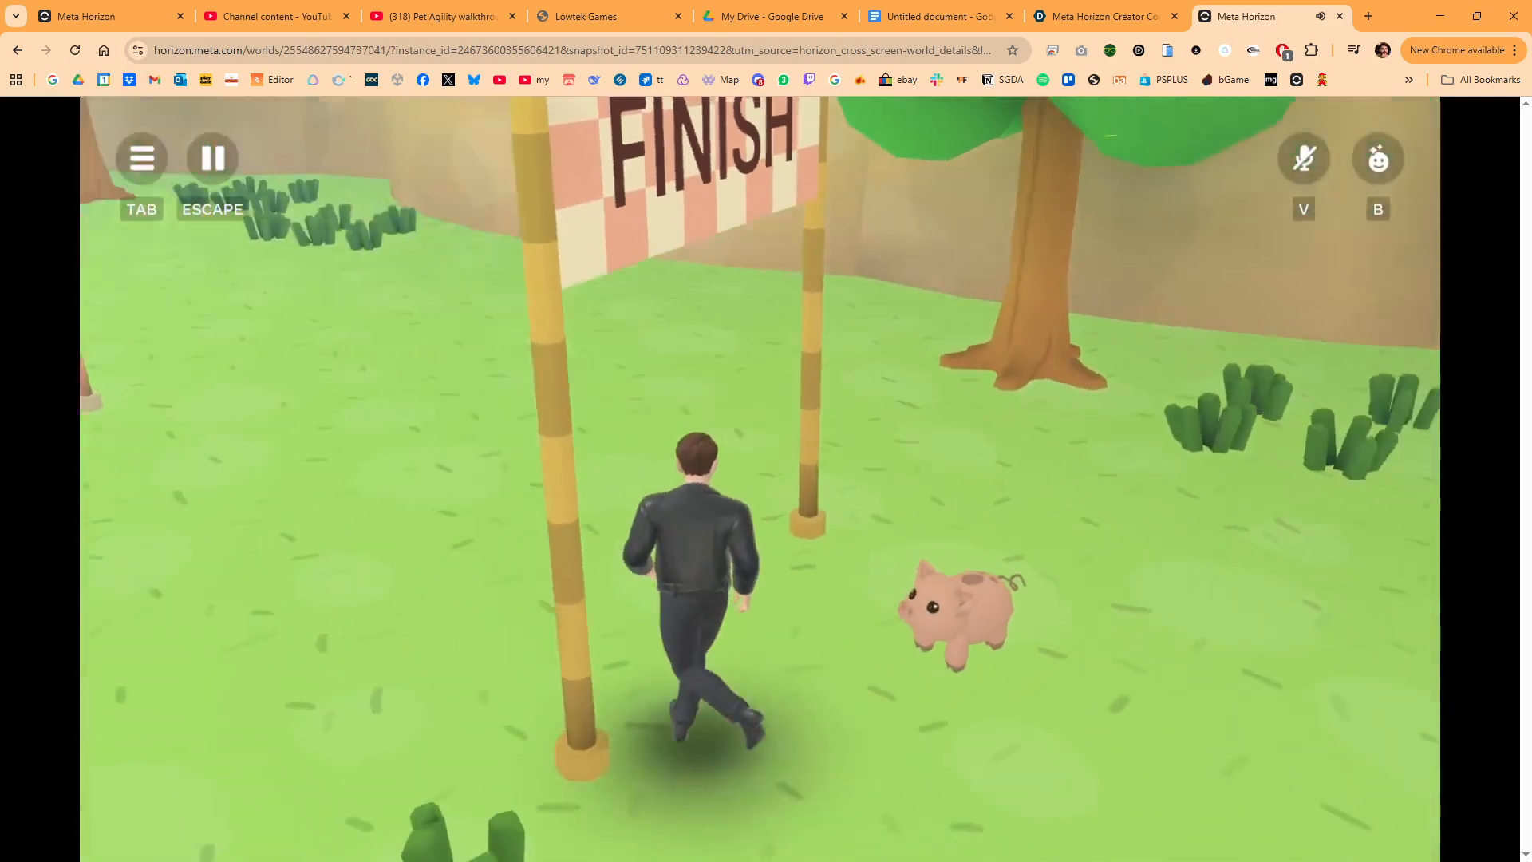
key(s)
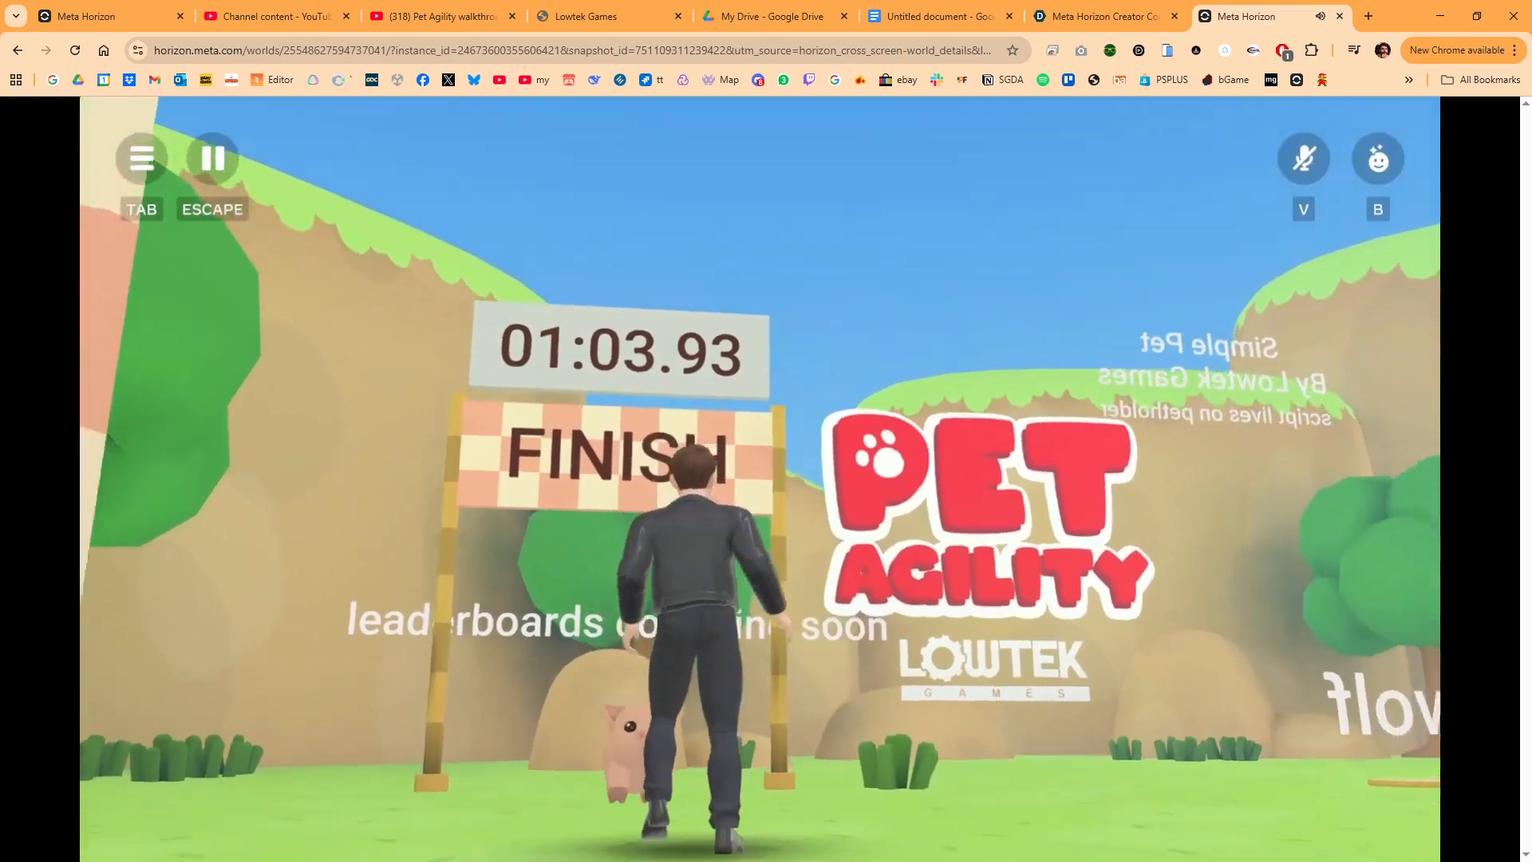
key(w)
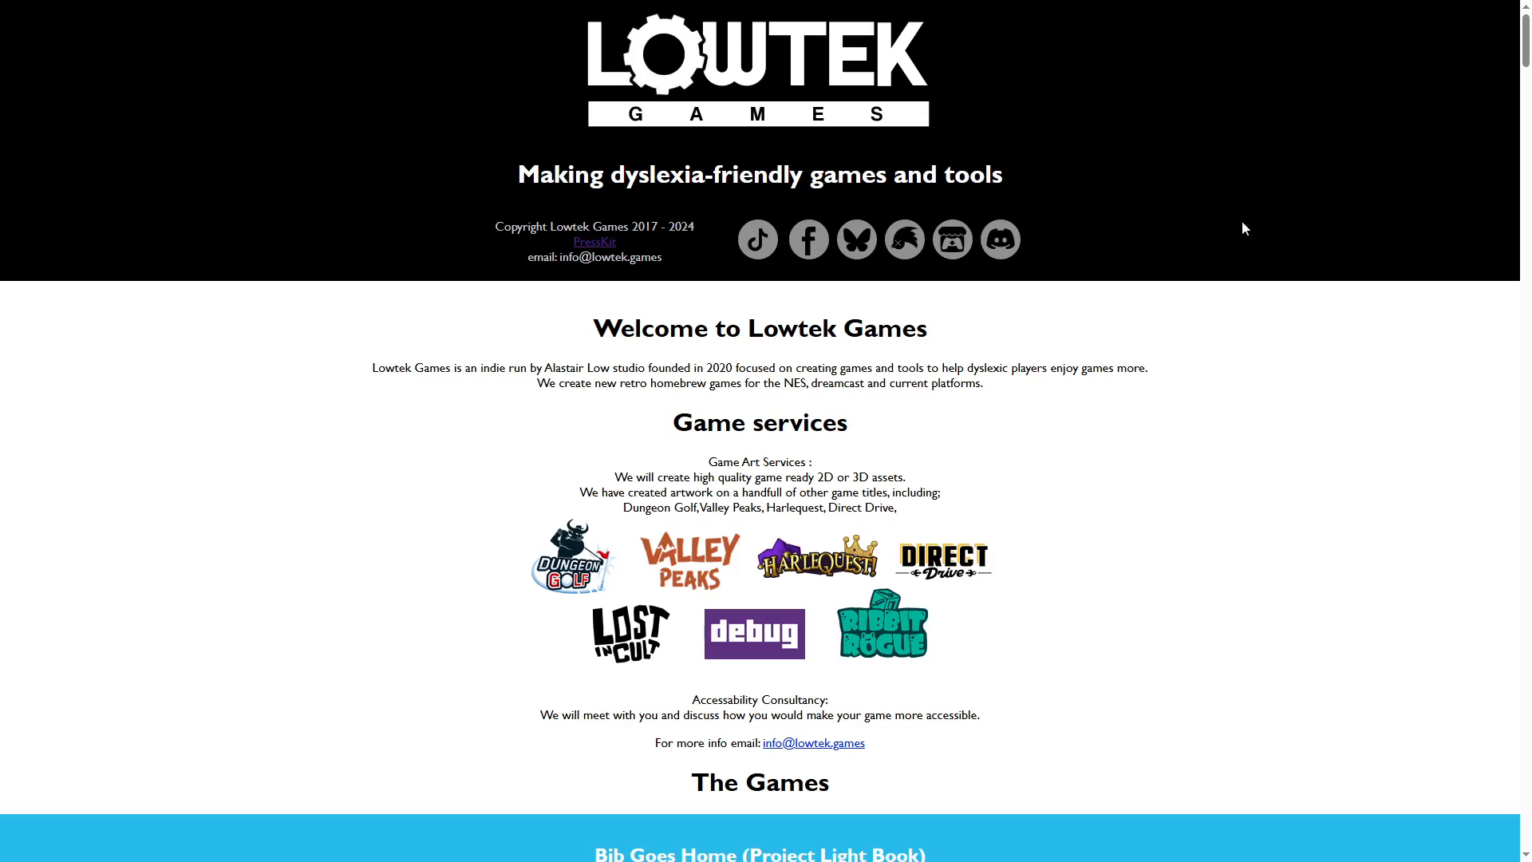
Look through the Lowtek Games website from the studio introduction past the games and prototypes to The Tools section
scroll(1242, 241, down, 3)
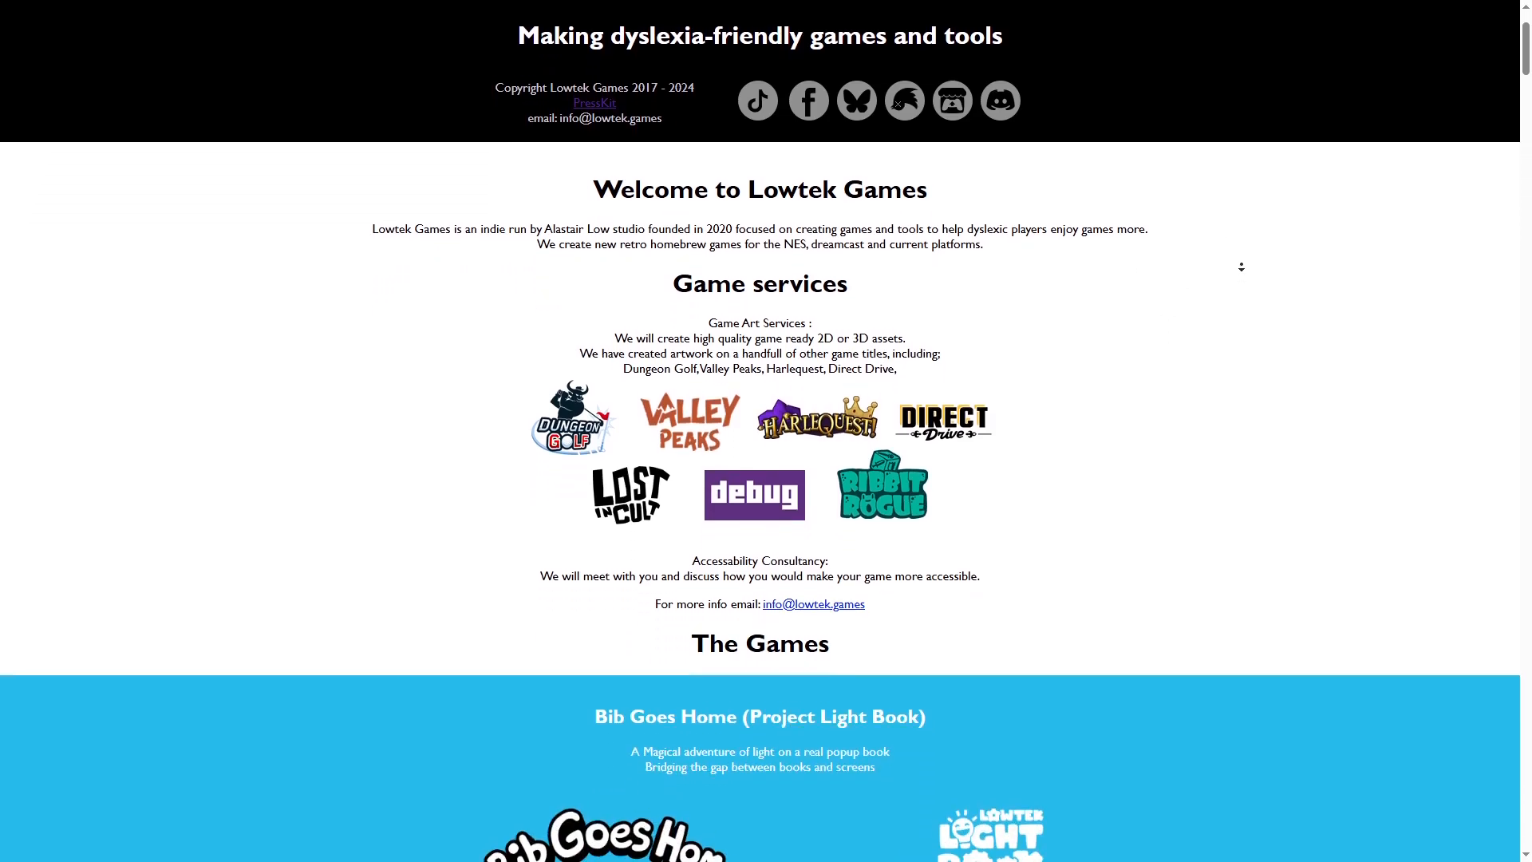
scroll(1242, 273, down, 7)
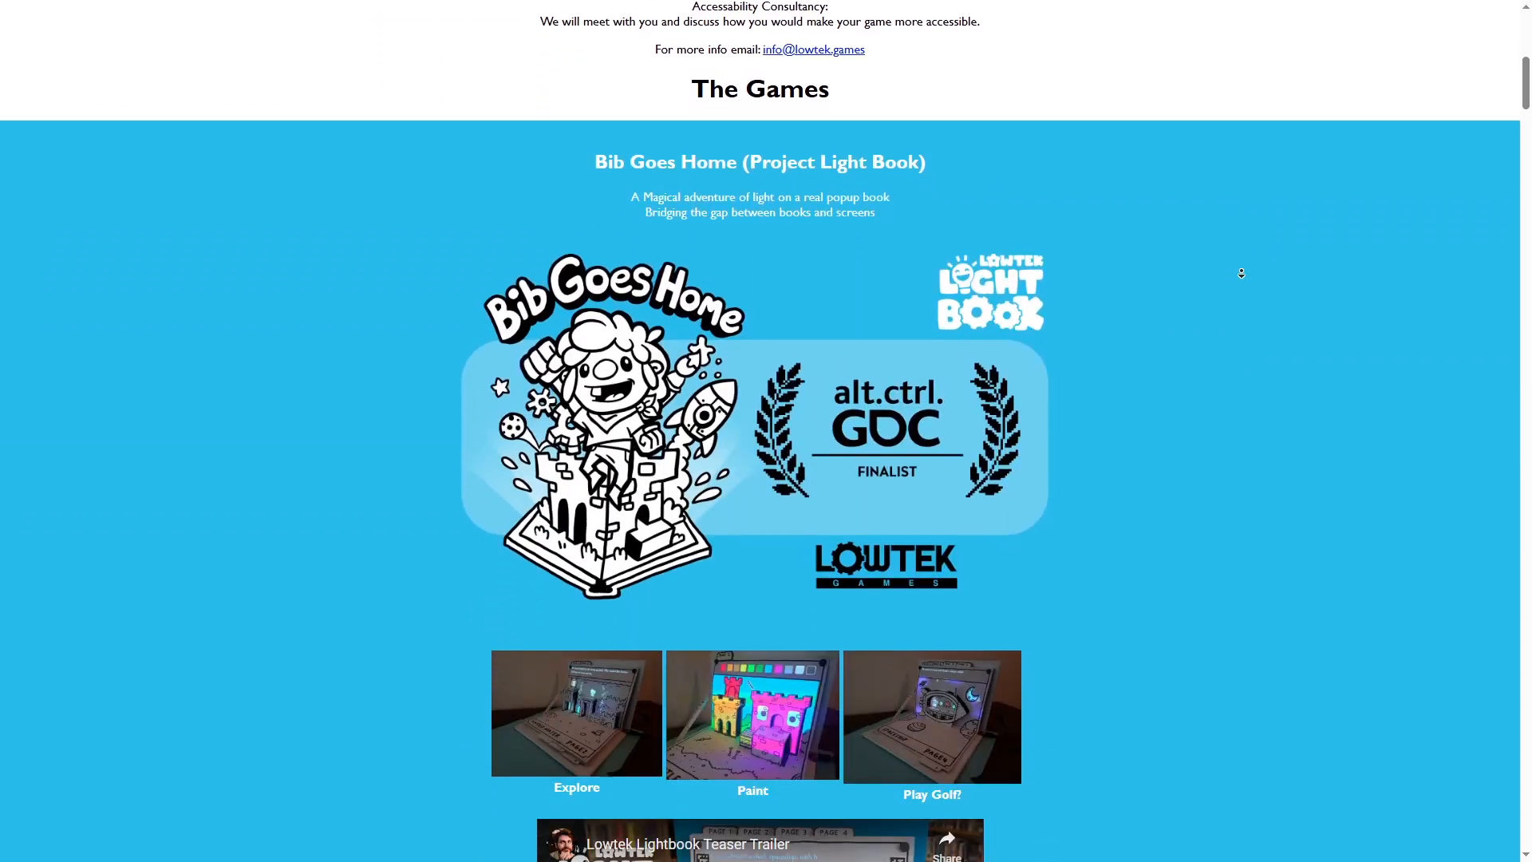
scroll(1242, 273, down, 7)
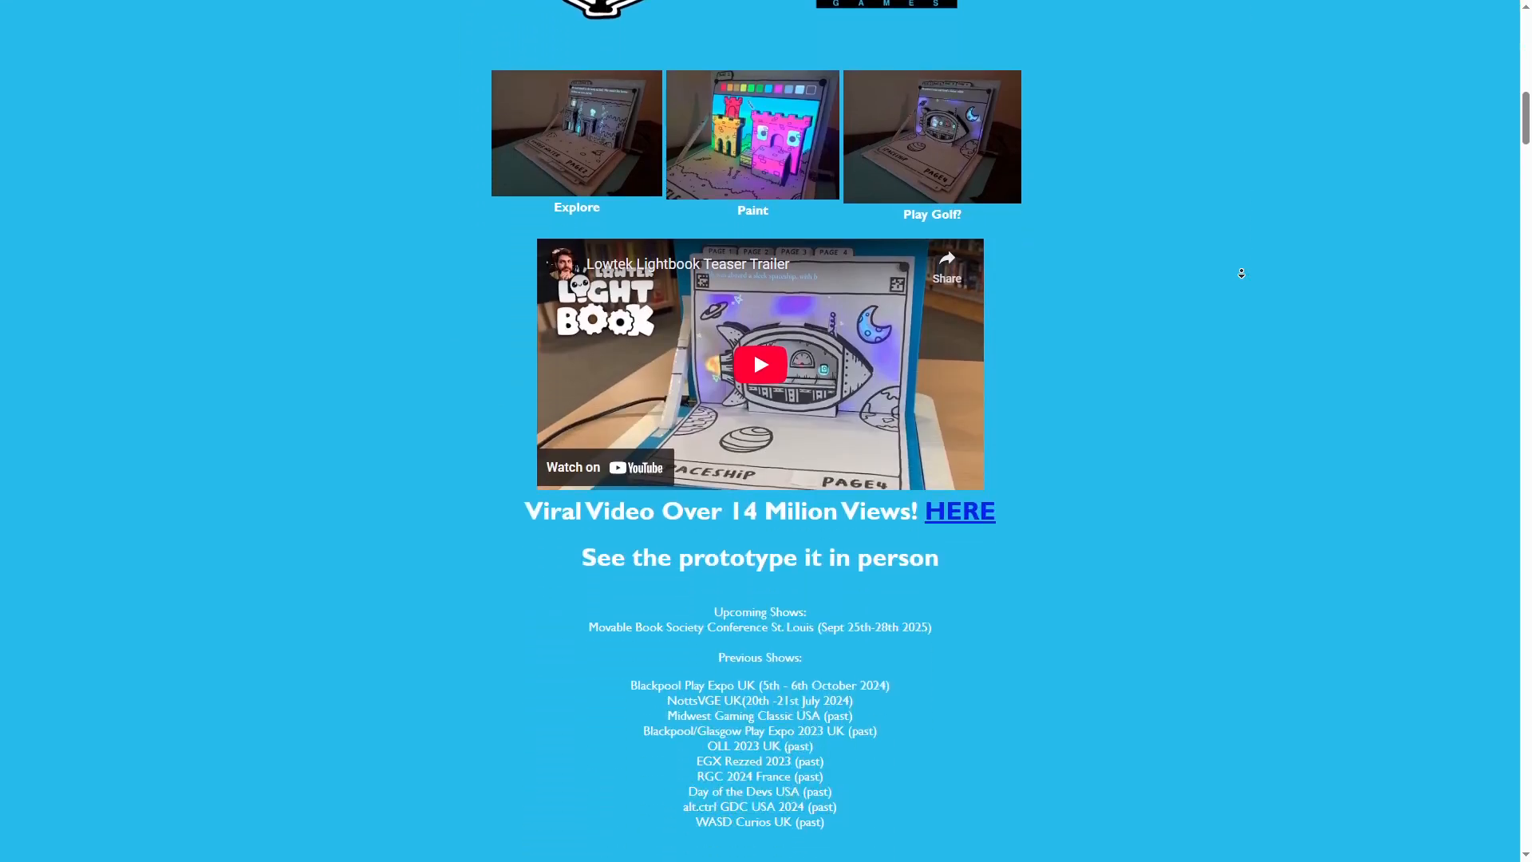
scroll(1242, 273, down, 13)
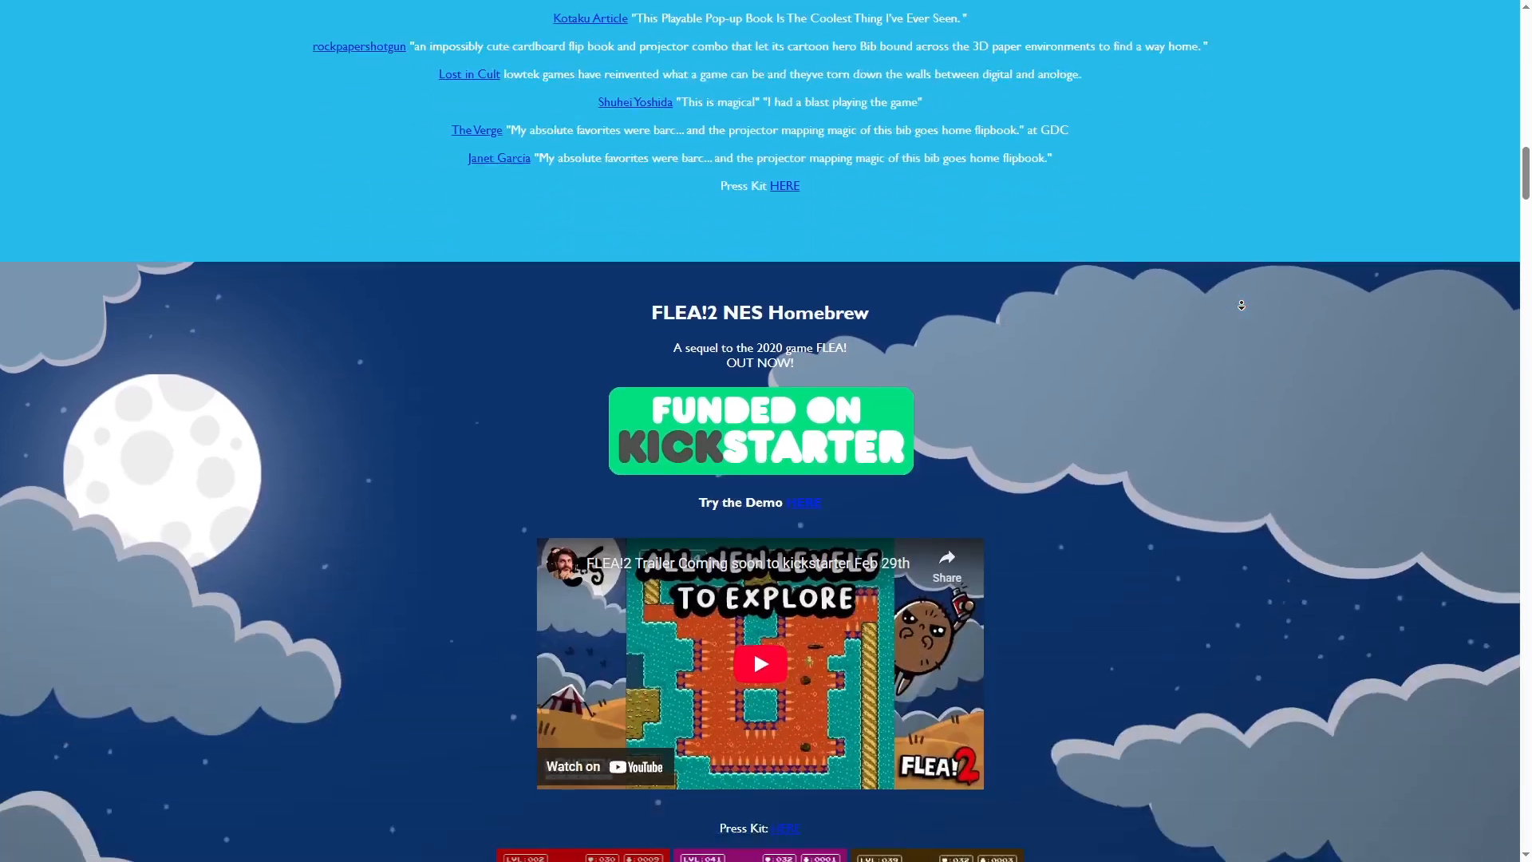
scroll(1242, 273, down, 10)
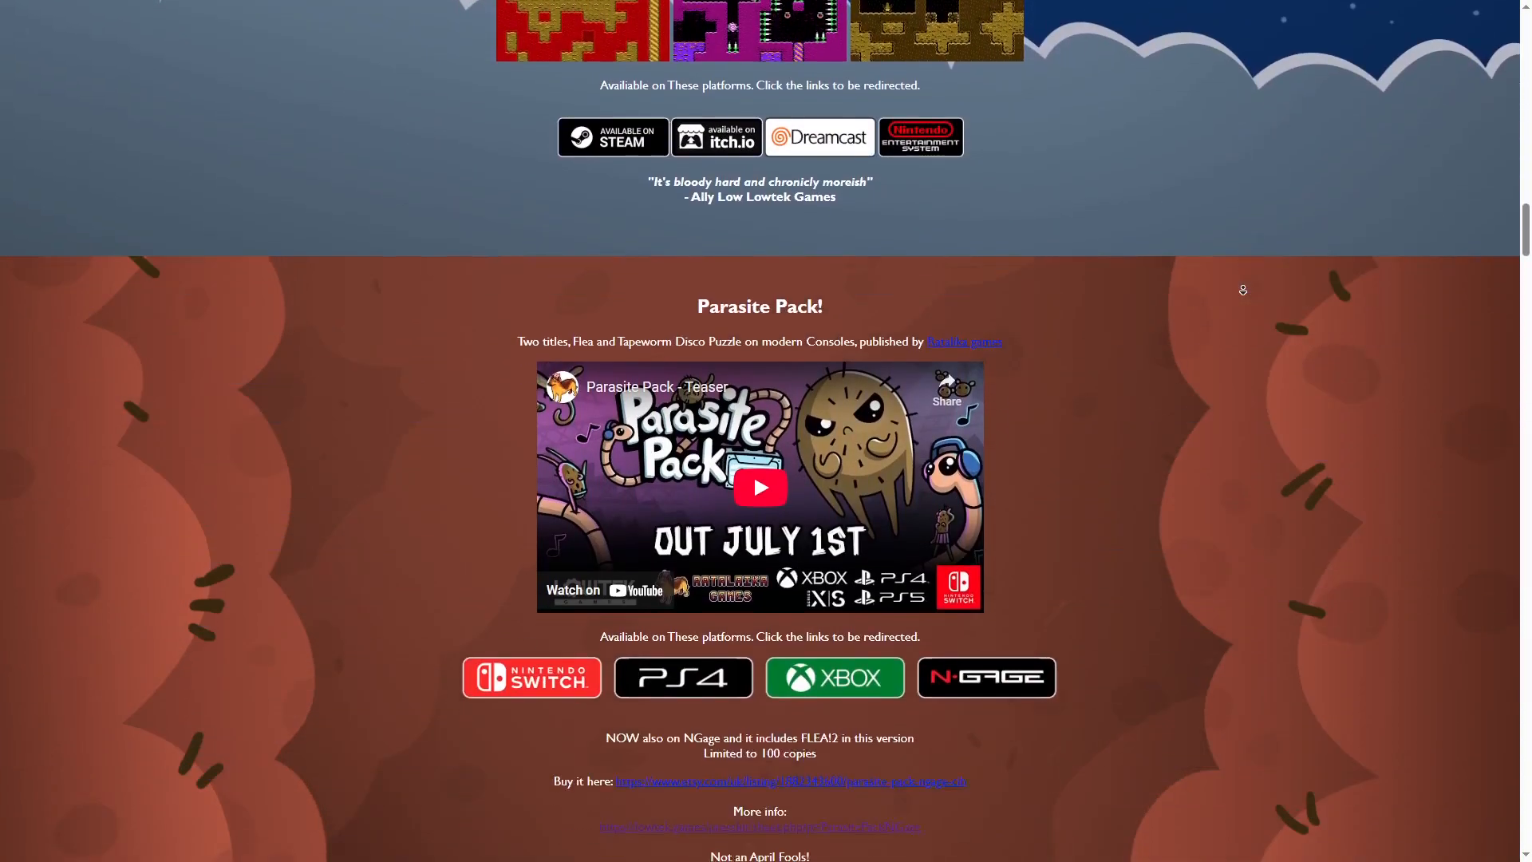
scroll(1242, 289, down, 13)
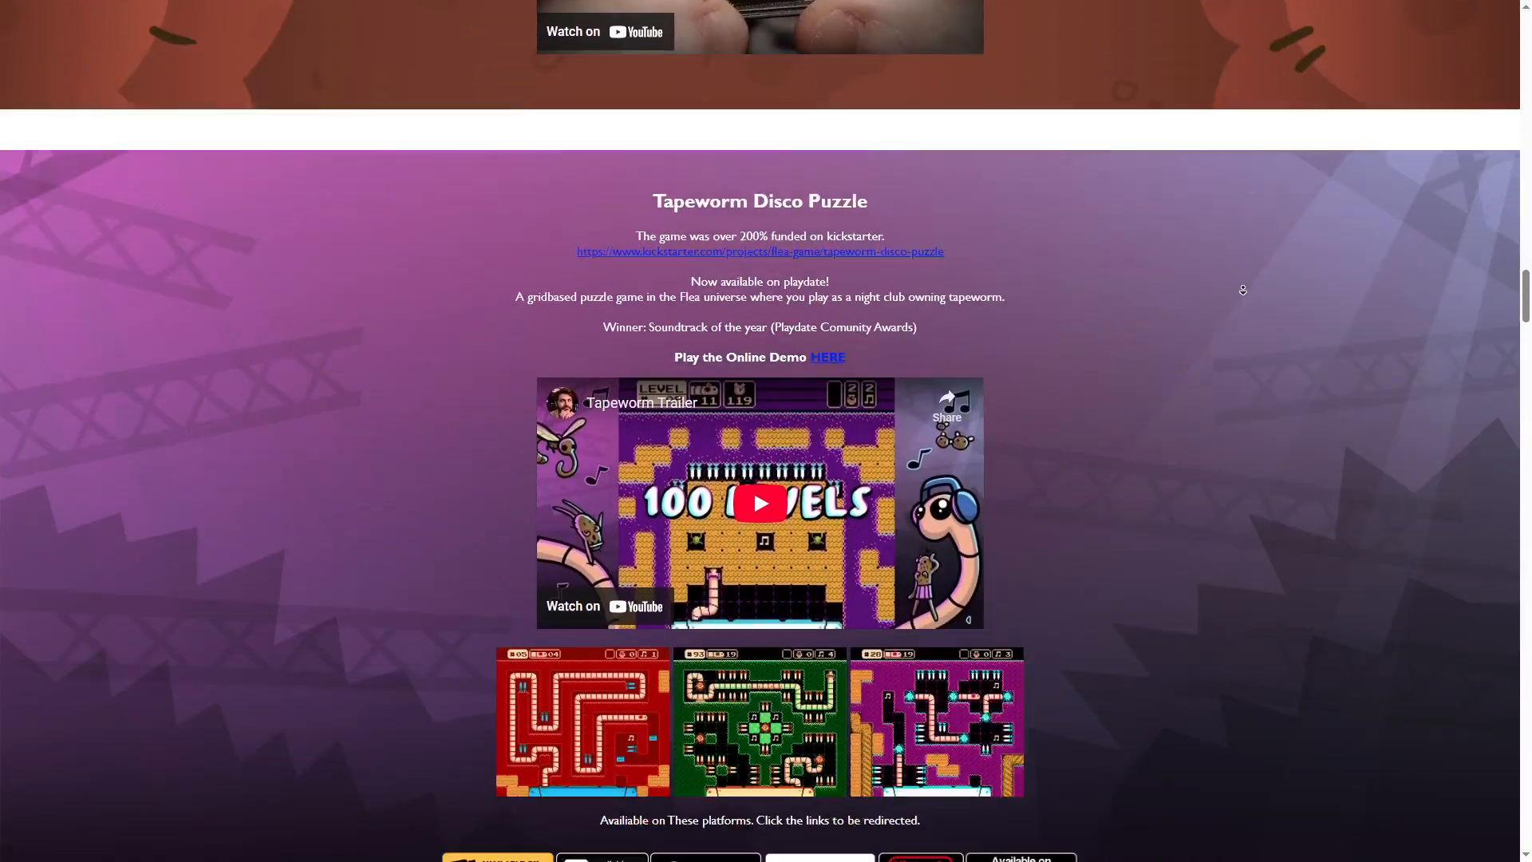
scroll(1243, 289, down, 13)
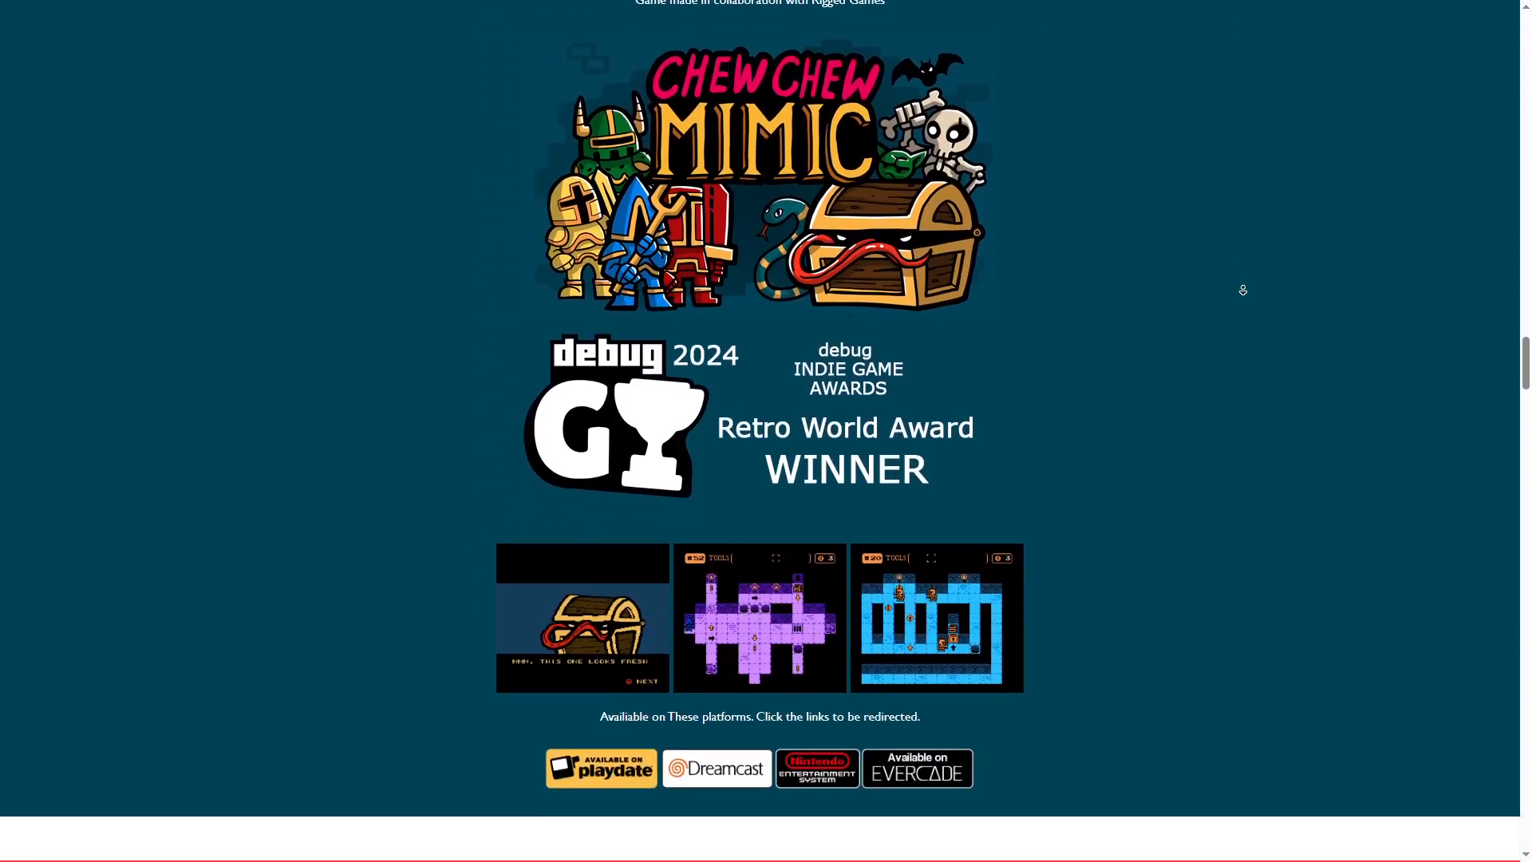
scroll(1243, 290, down, 13)
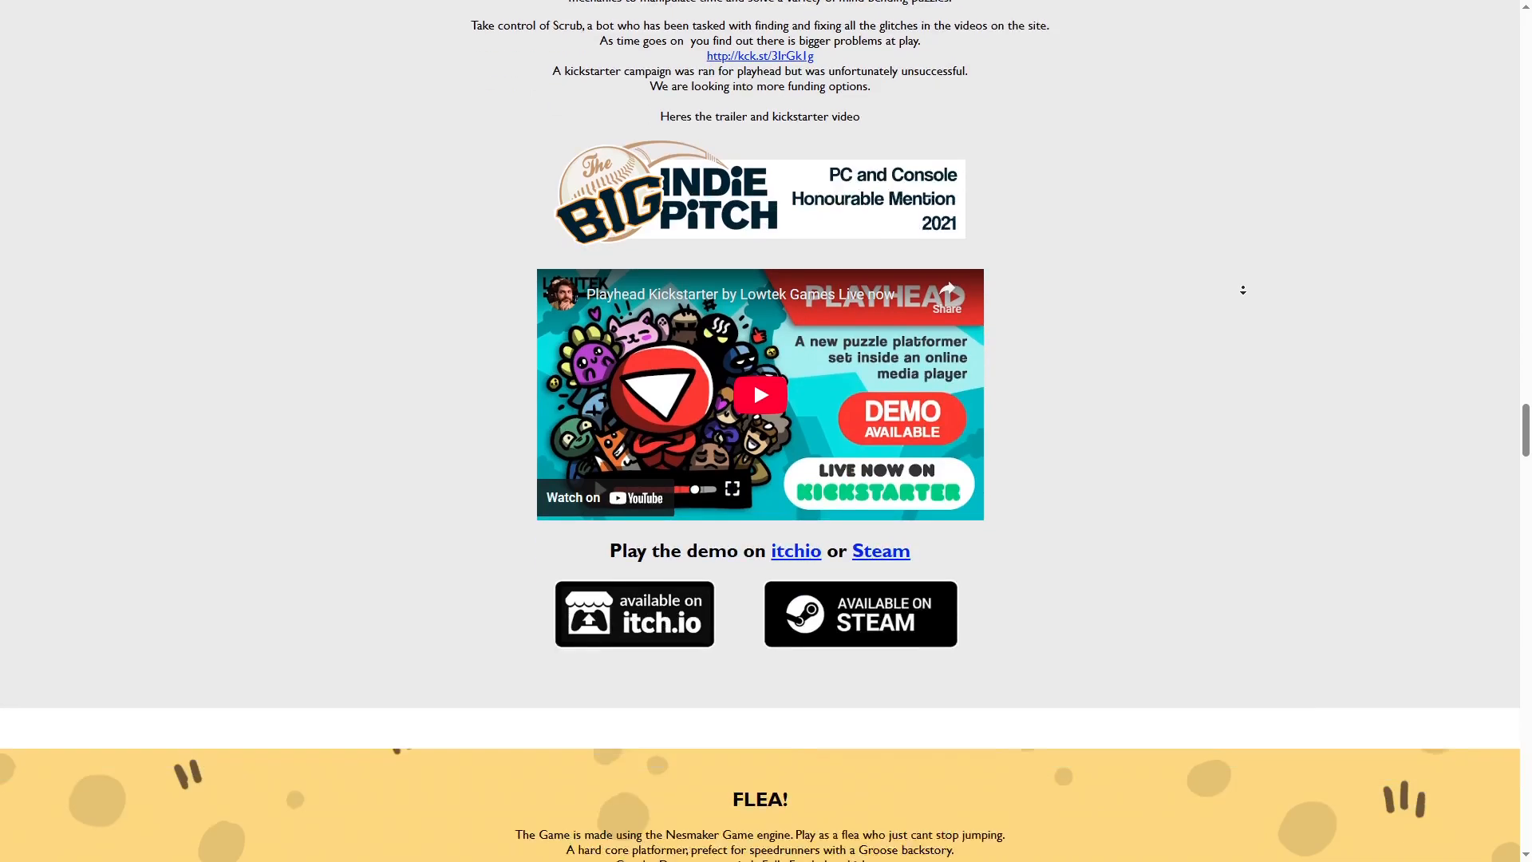
scroll(1243, 289, down, 13)
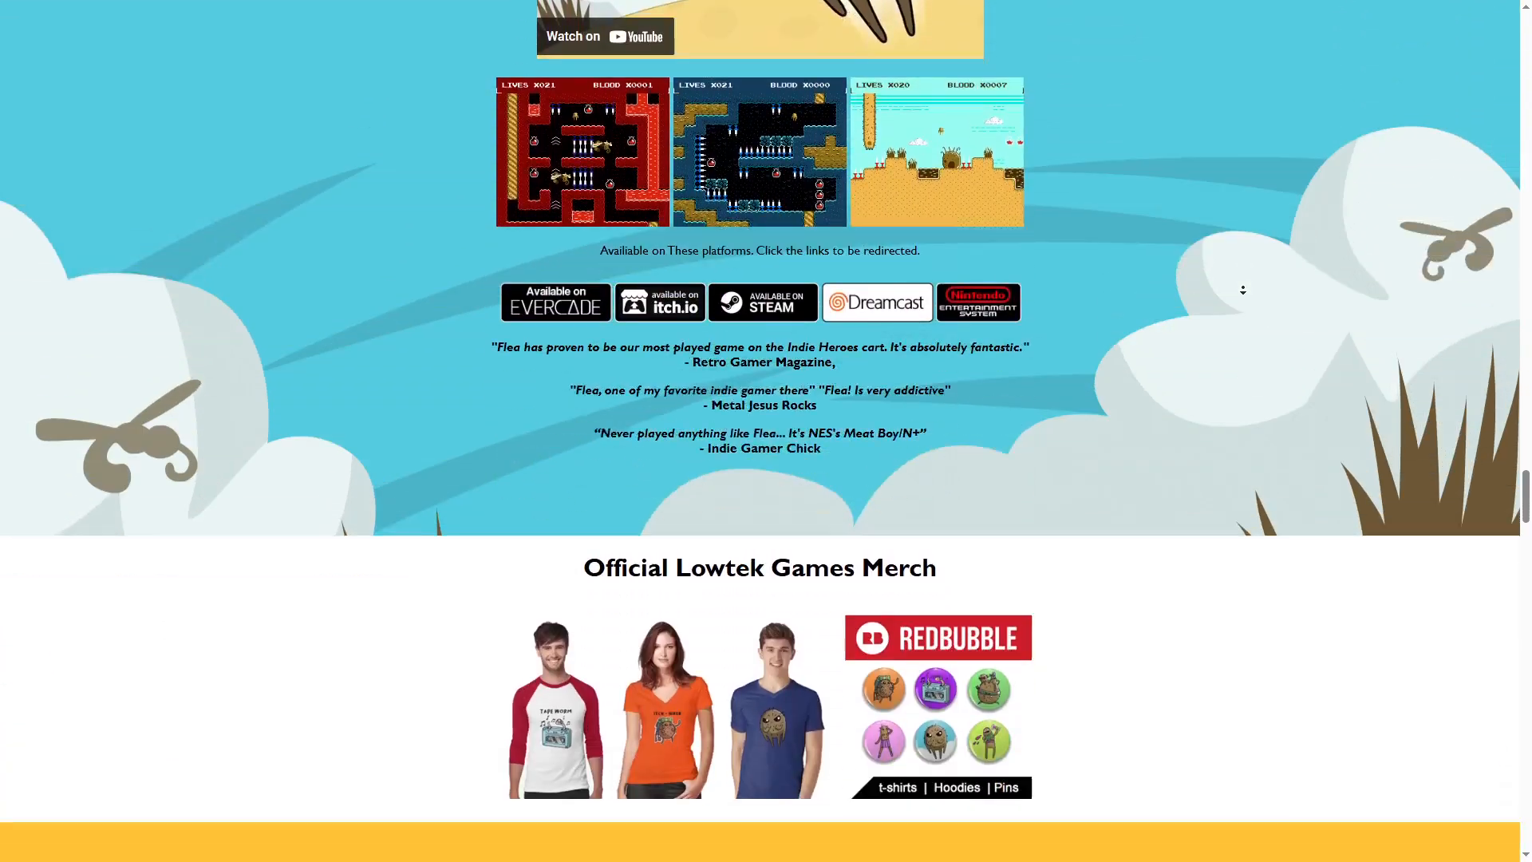
scroll(1243, 290, down, 13)
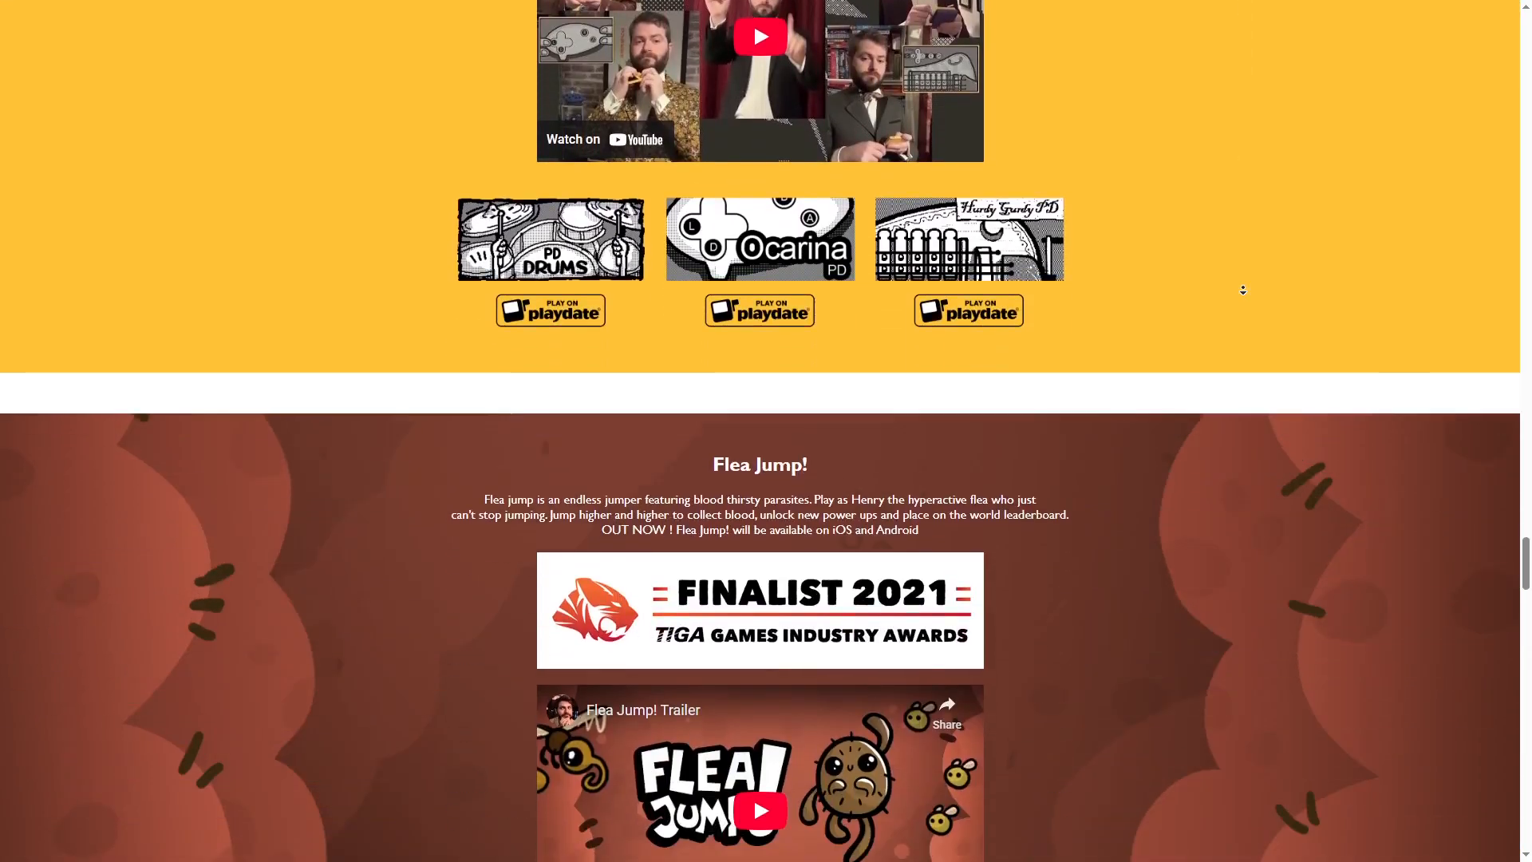
scroll(1242, 290, down, 13)
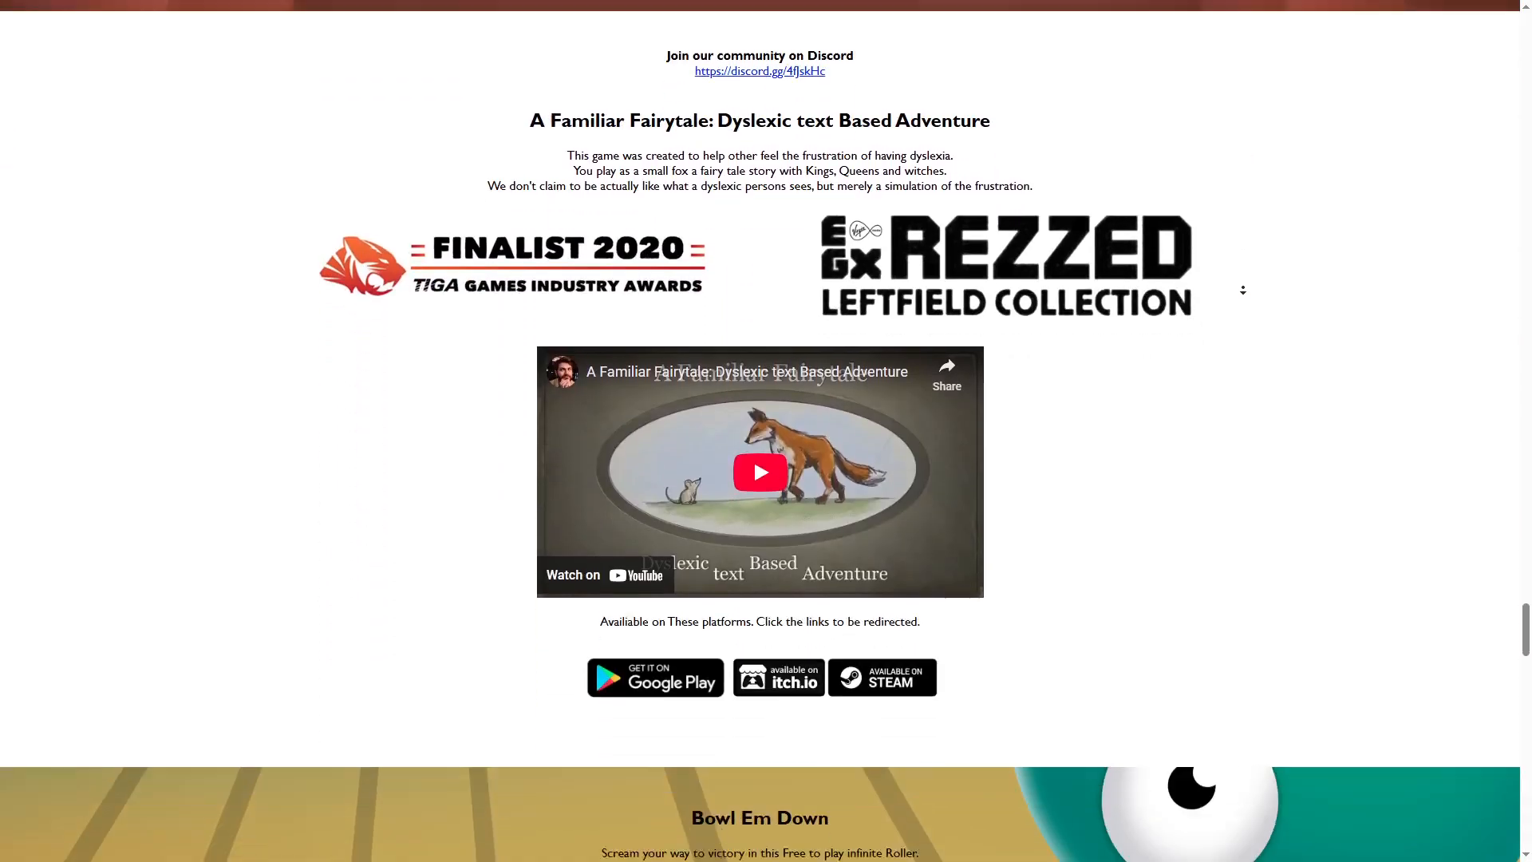
scroll(1243, 290, down, 13)
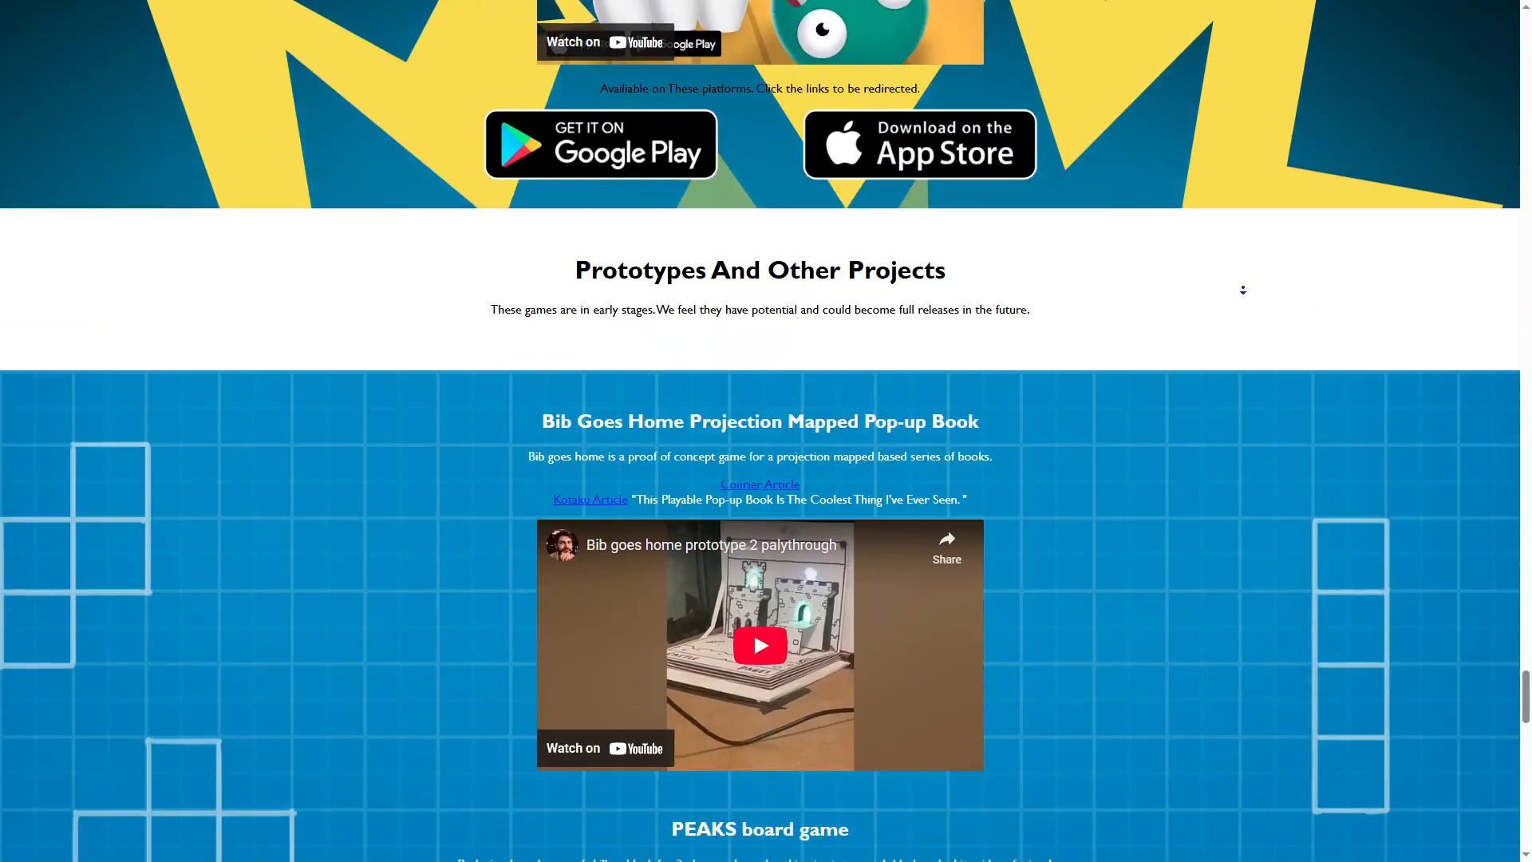
scroll(1242, 290, down, 10)
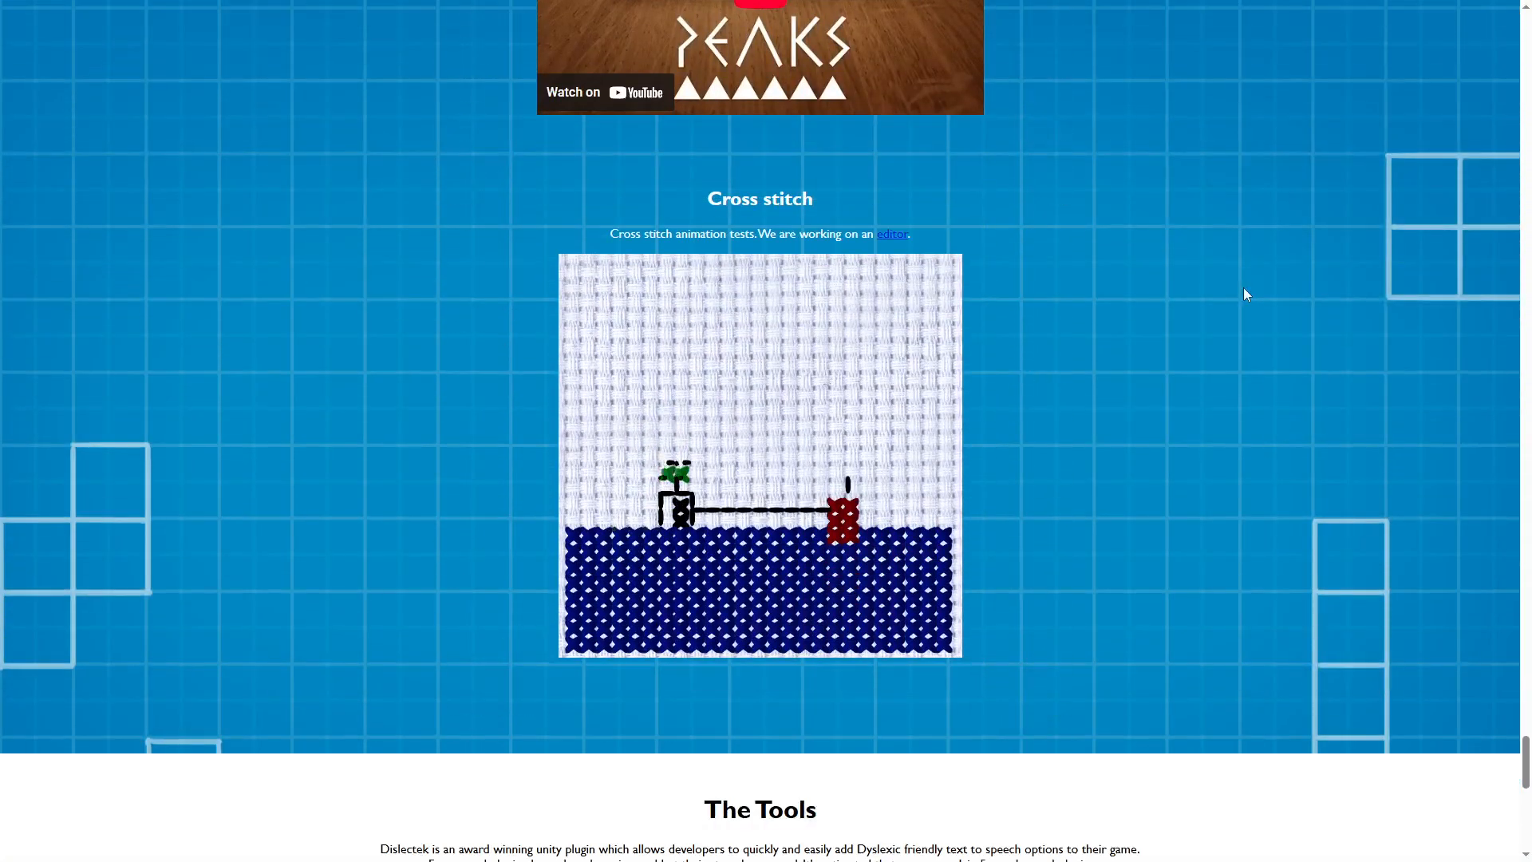